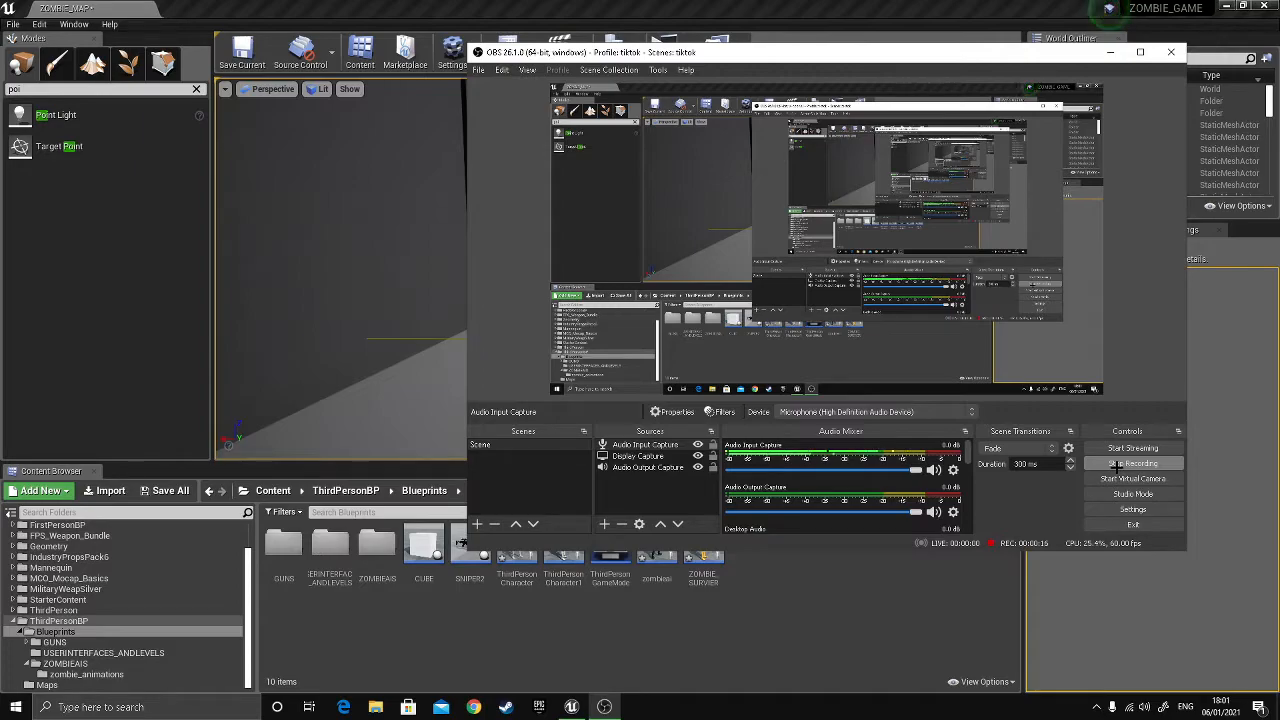
click(1110, 51)
right_drag(617, 270, 868, 304)
key(s)
key(a)
- Switch to Google Chrome and search Google for mixamo
click(474, 708)
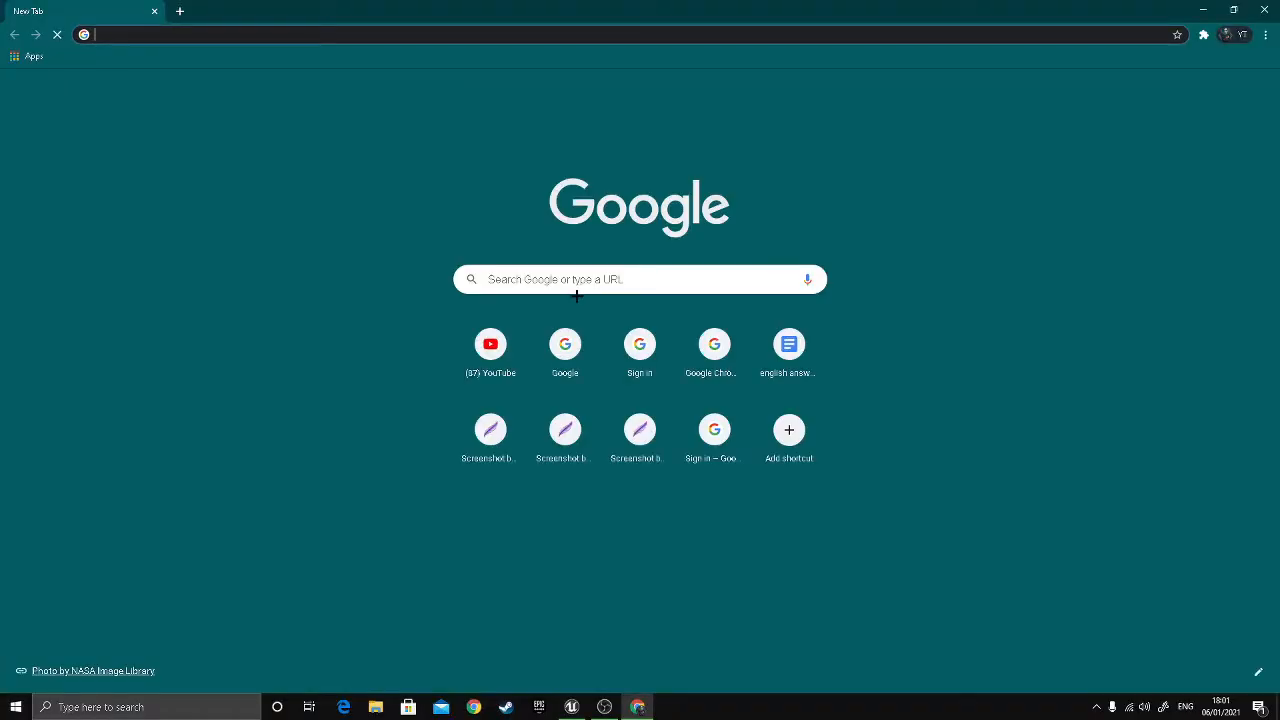
click(601, 282)
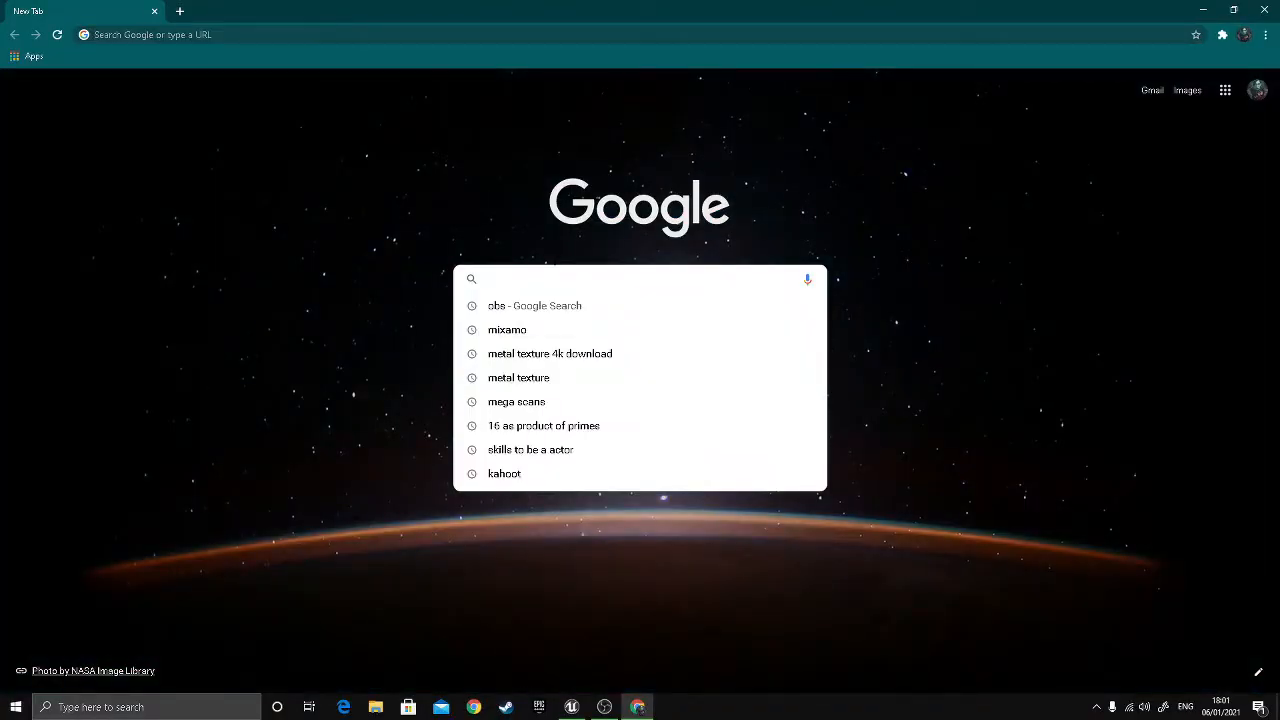
click(510, 330)
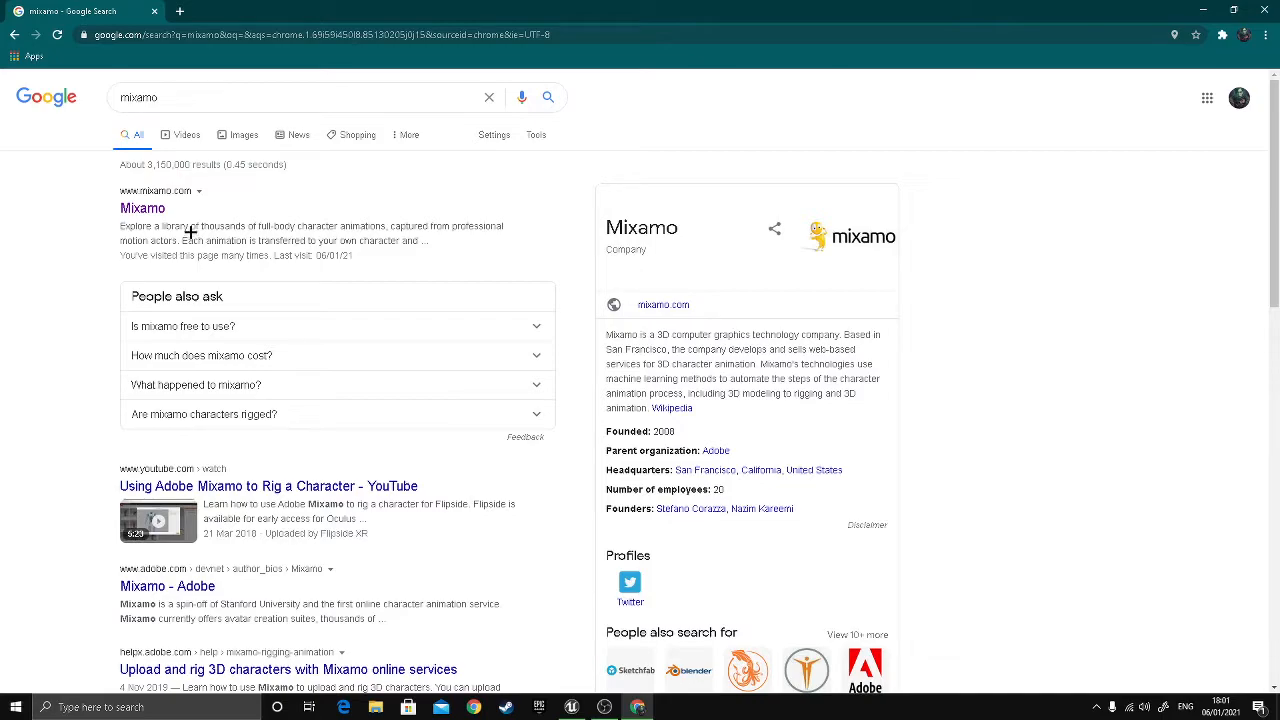
- Search Google for sketchfab in a new browser tab and open the Sketchfab website
click(180, 11)
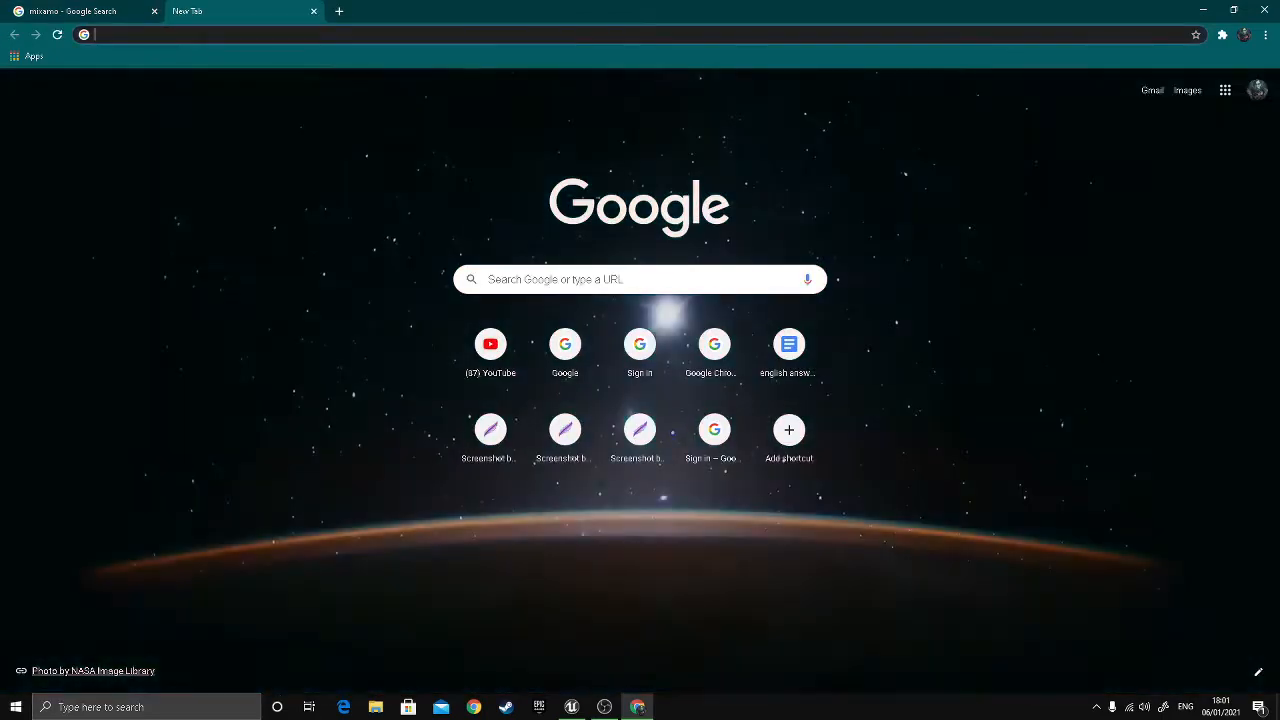
click(552, 281)
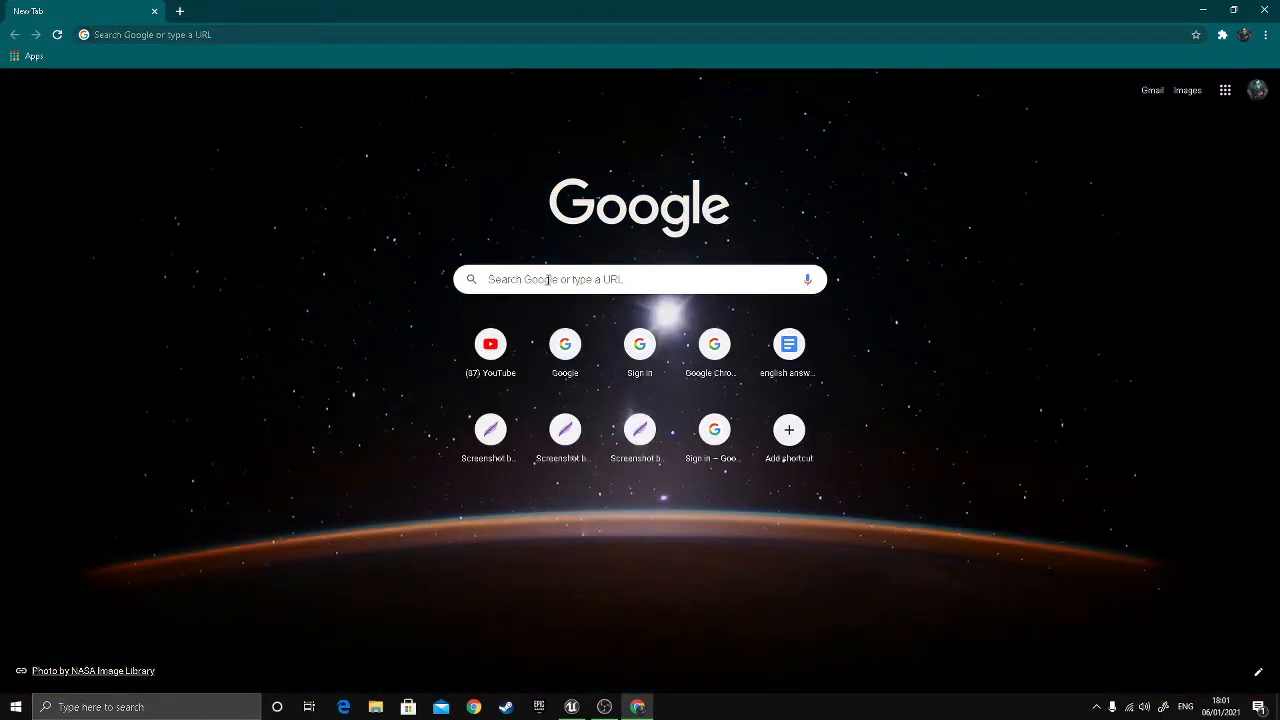
click(547, 281)
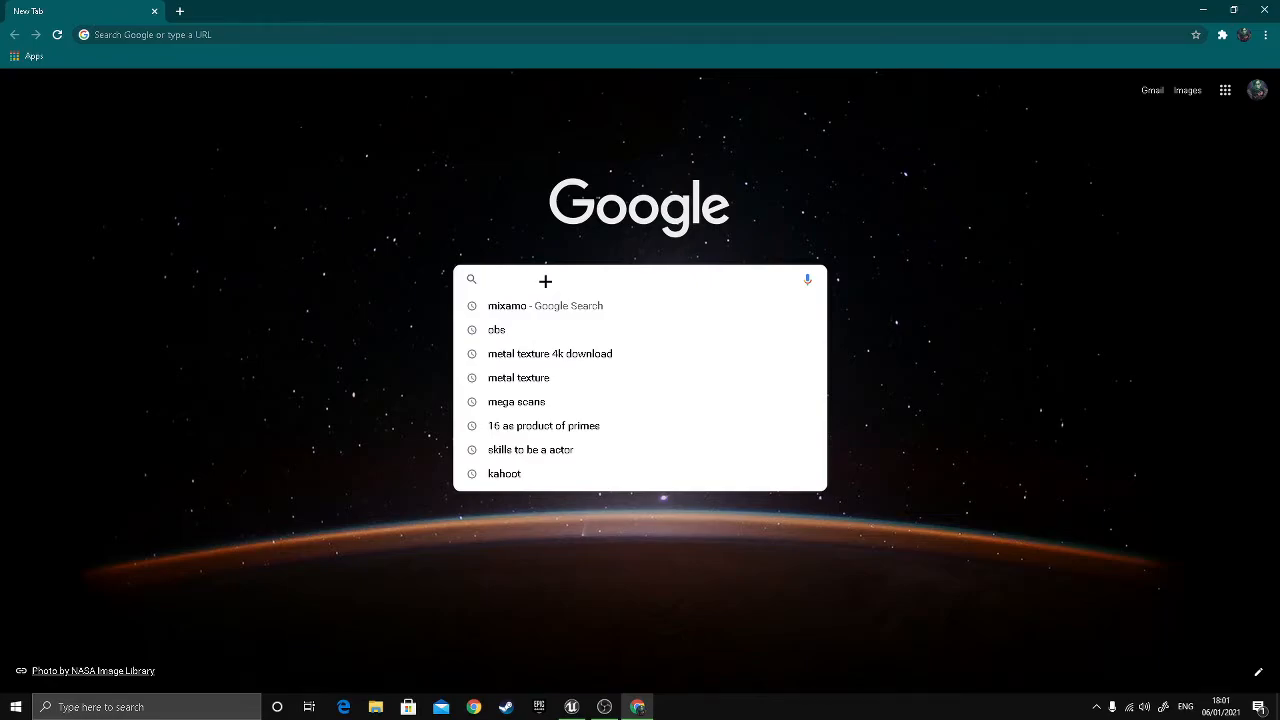
text(sker)
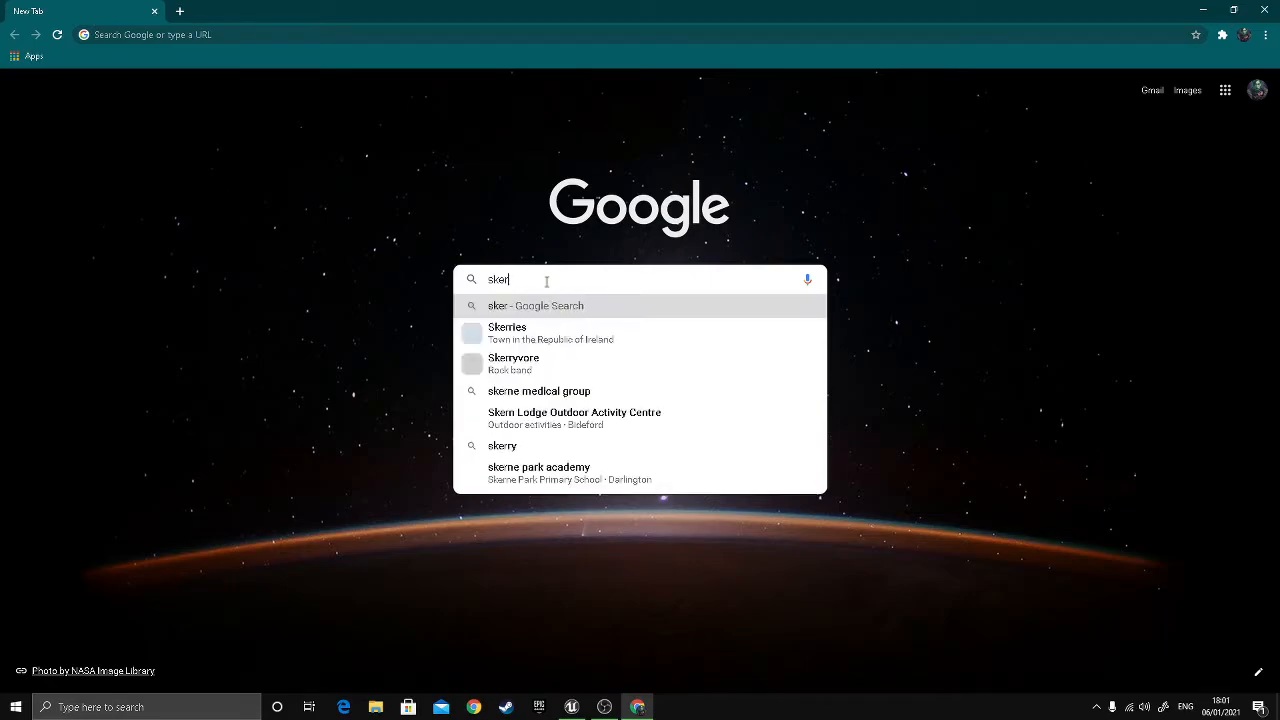
key(BackSpace)
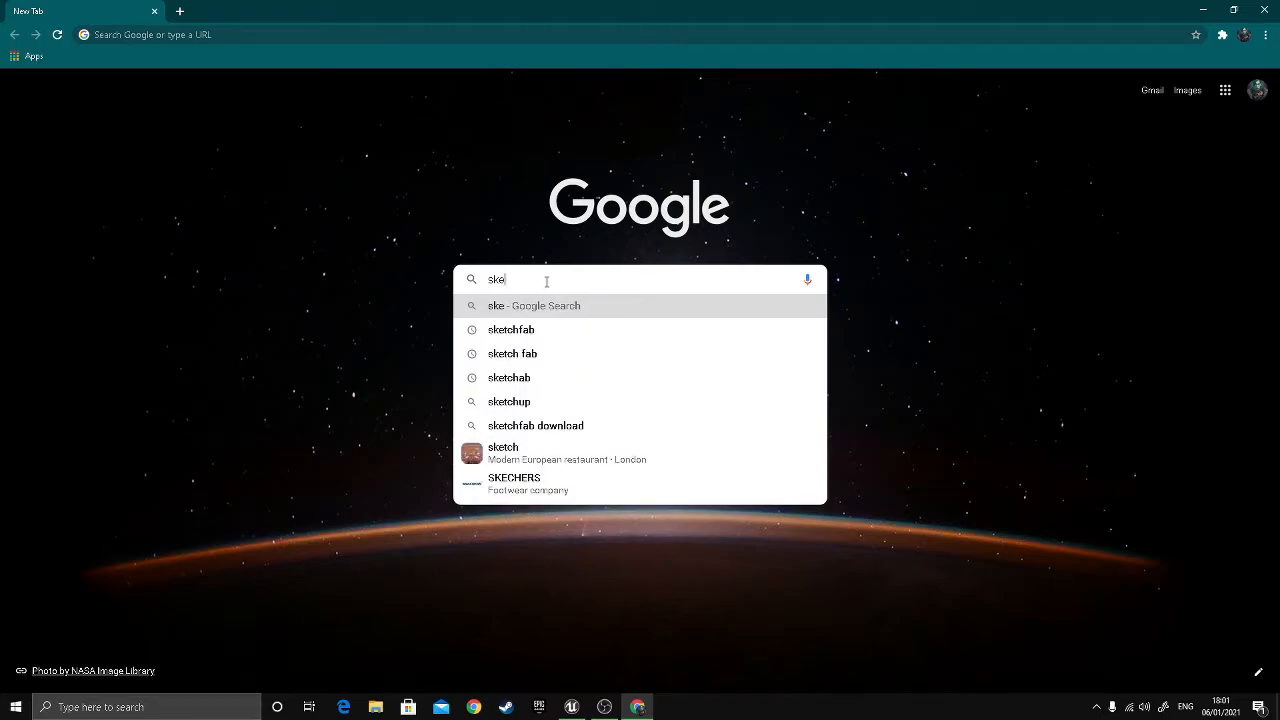
text(t)
key(Return)
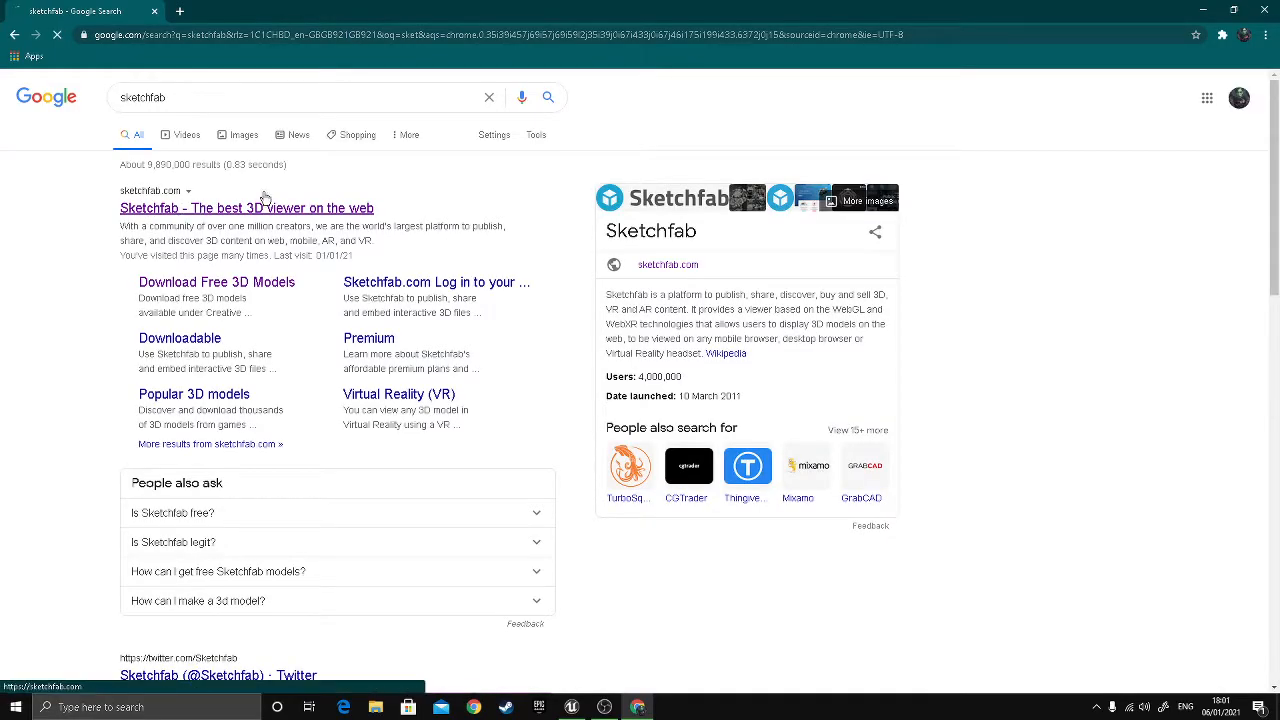
click(190, 205)
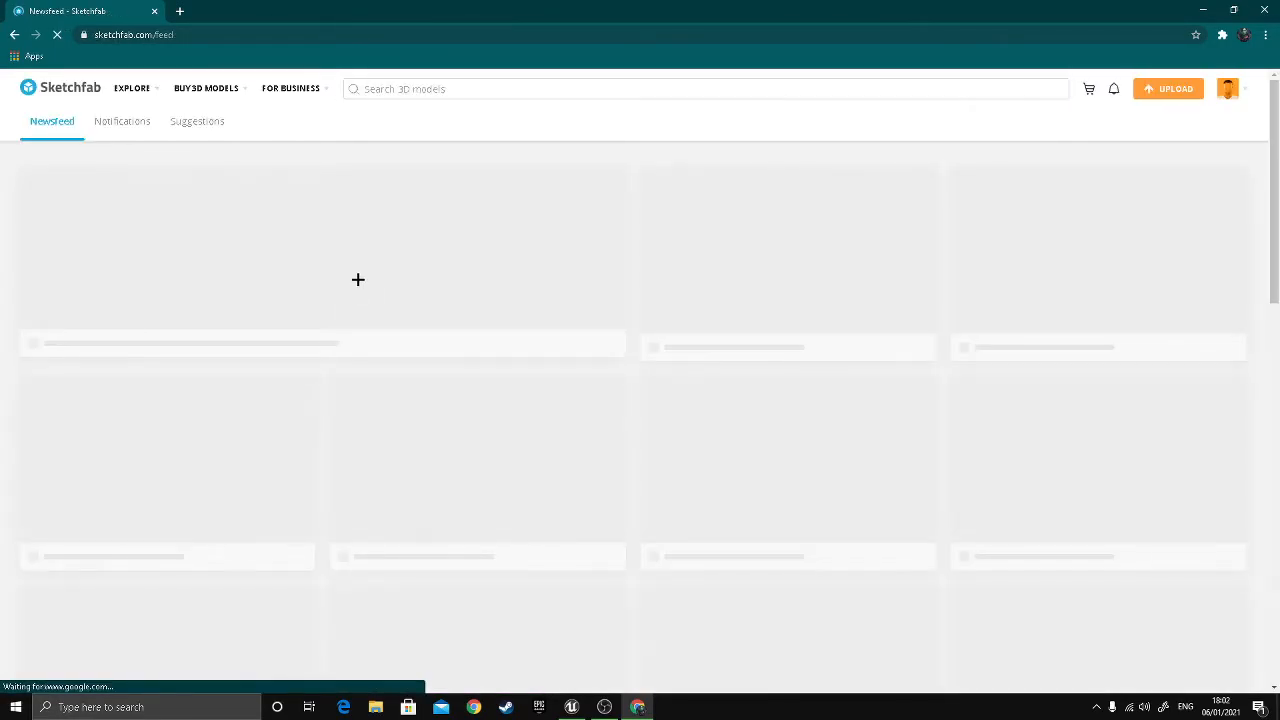
- Search Sketchfab's 3D models for "rifle" and limit the results to downloadable models
scroll(360, 276, down, 3)
scroll(390, 240, up, 3)
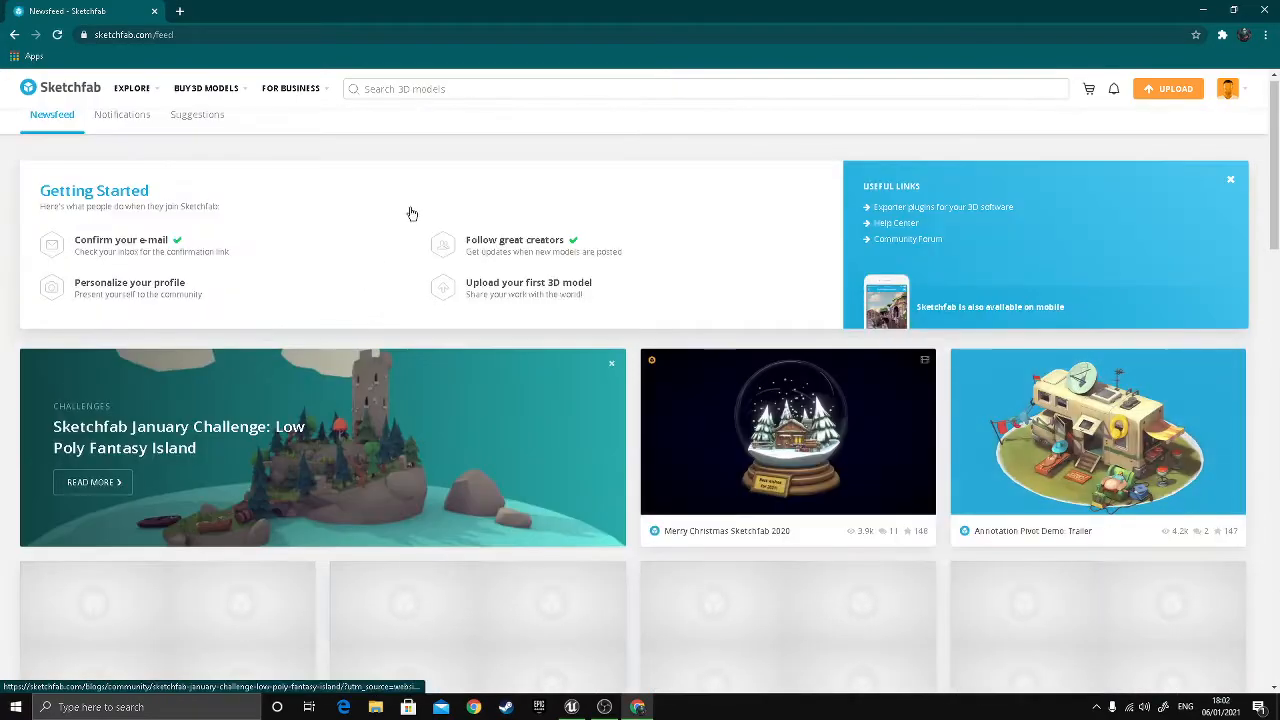
click(425, 90)
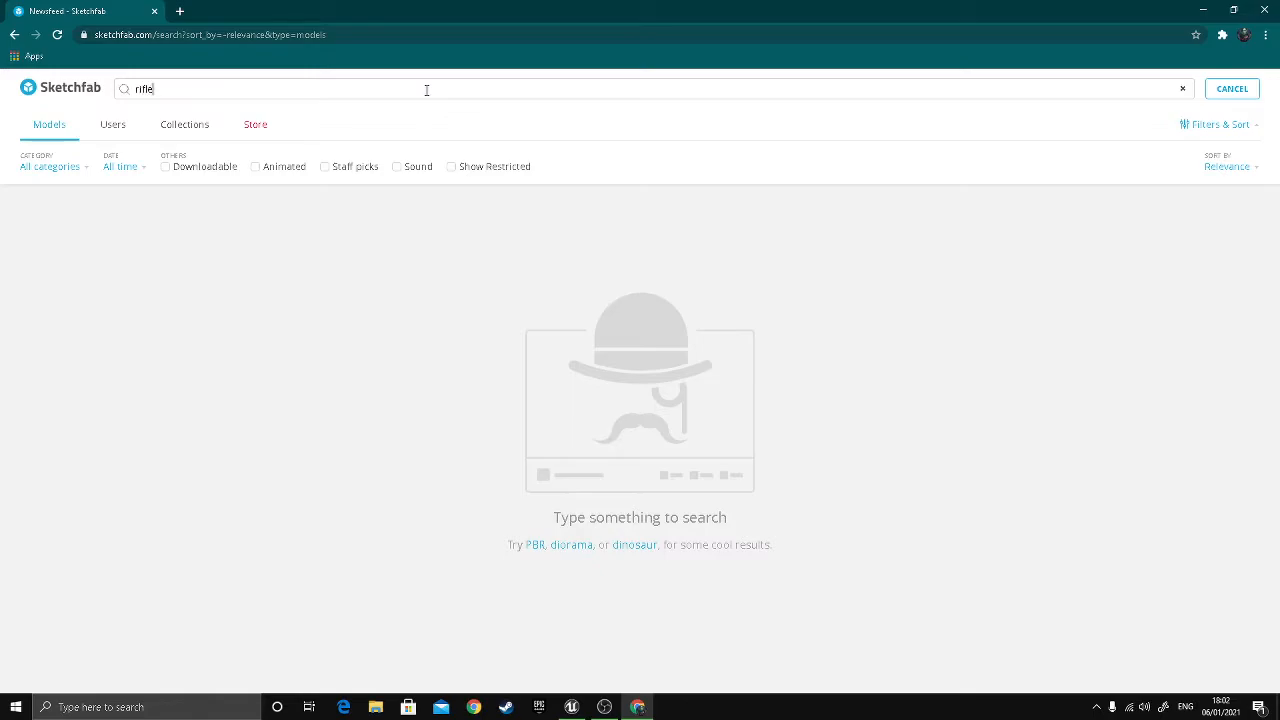
key(Return)
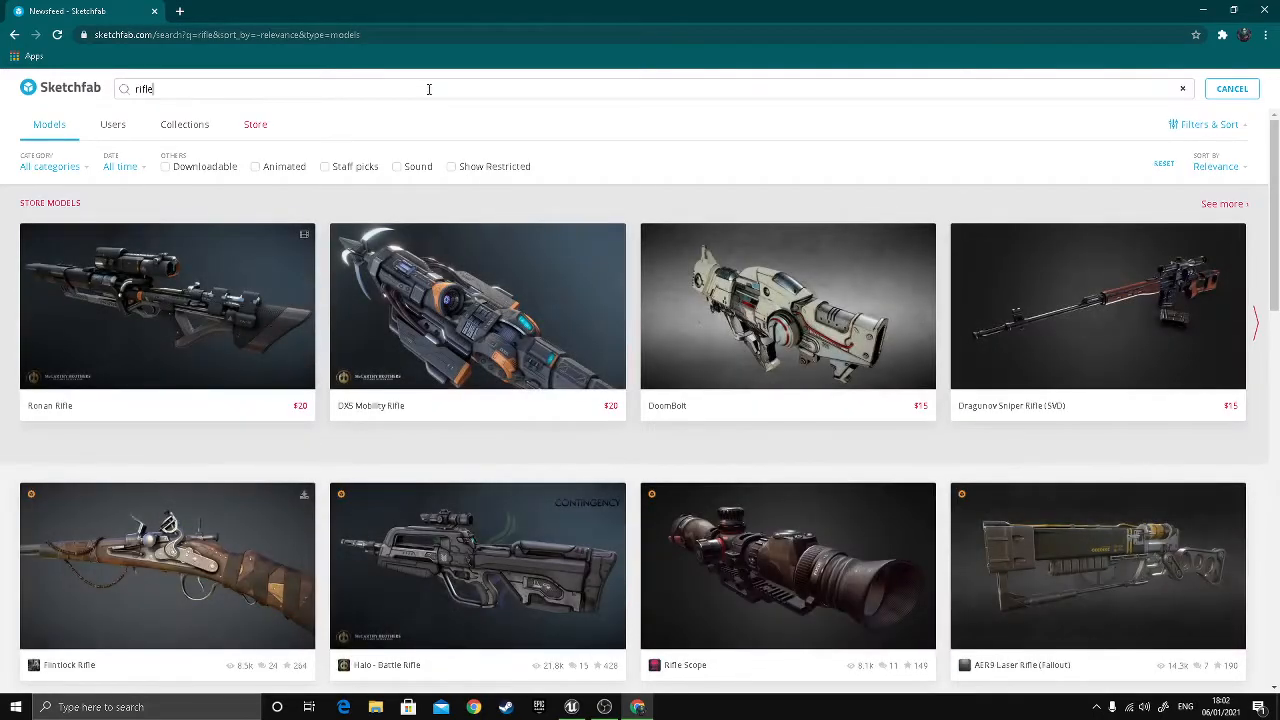
scroll(513, 325, down, 2)
scroll(494, 326, up, 2)
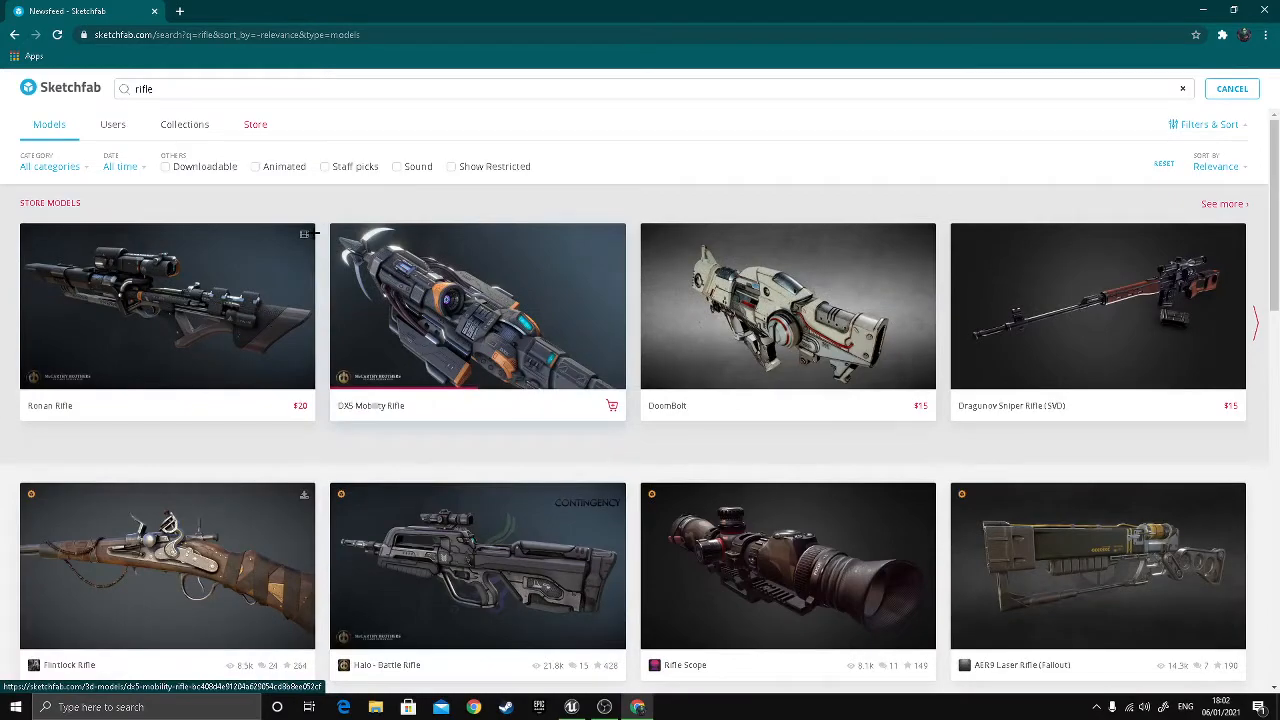
click(212, 172)
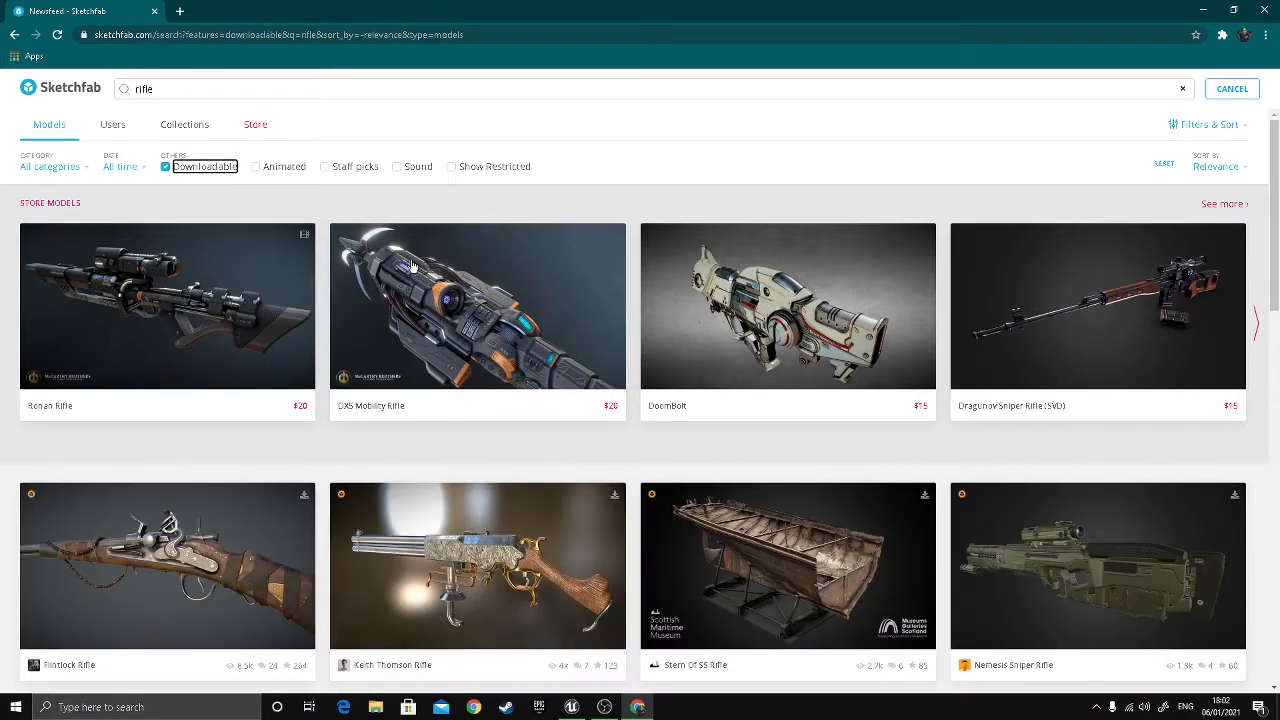
- Look through the downloadable rifle models in the search results
scroll(793, 374, down, 4)
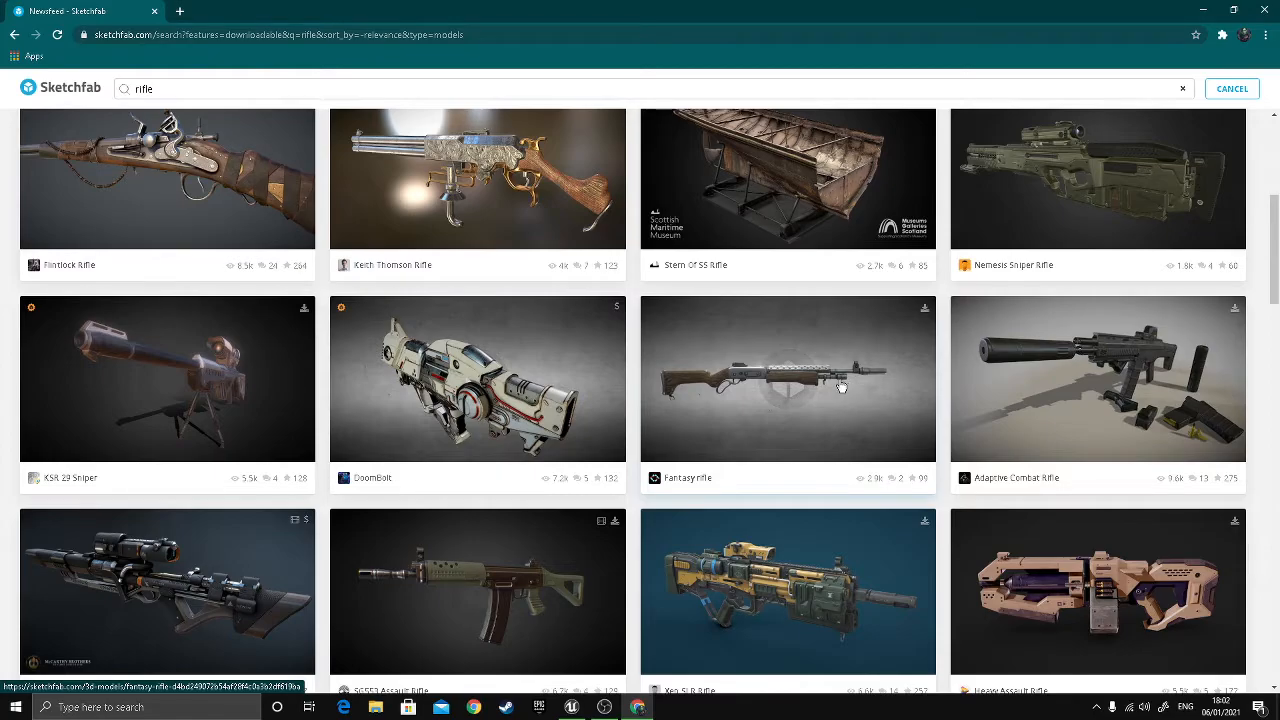
scroll(840, 380, down, 4)
scroll(771, 371, up, 3)
scroll(543, 331, down, 3)
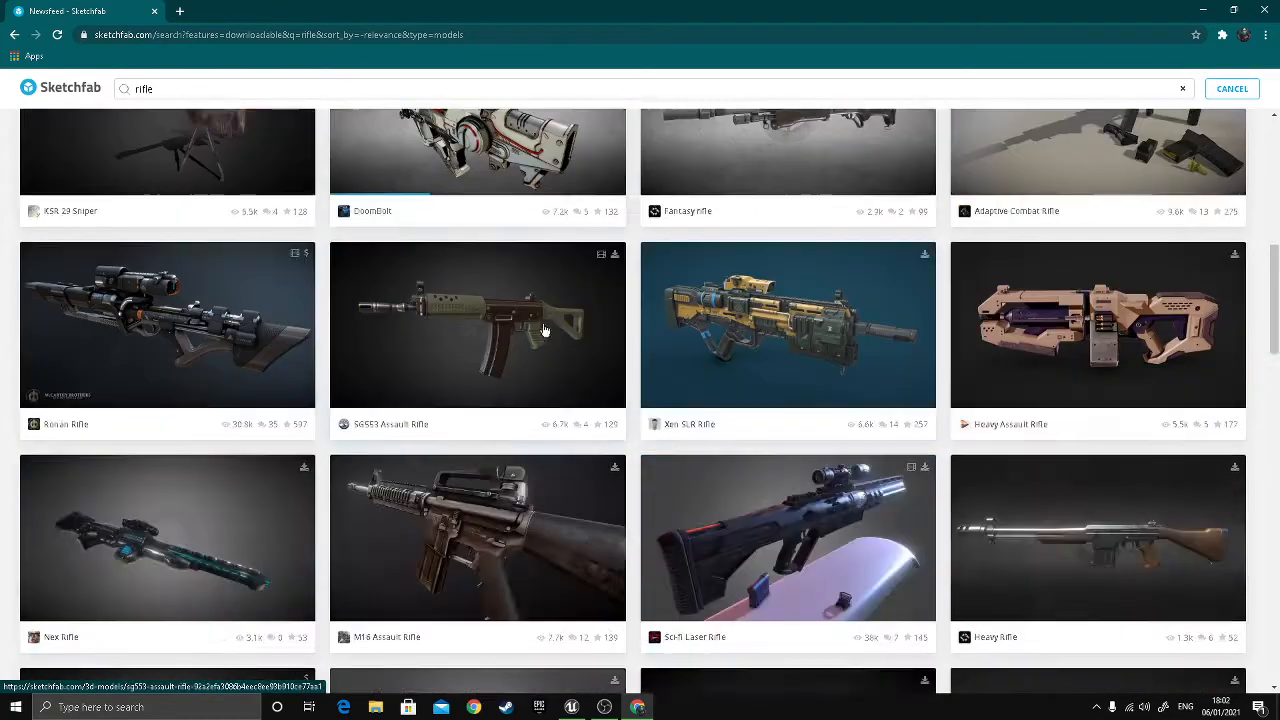
scroll(980, 374, down, 2)
scroll(940, 378, up, 1)
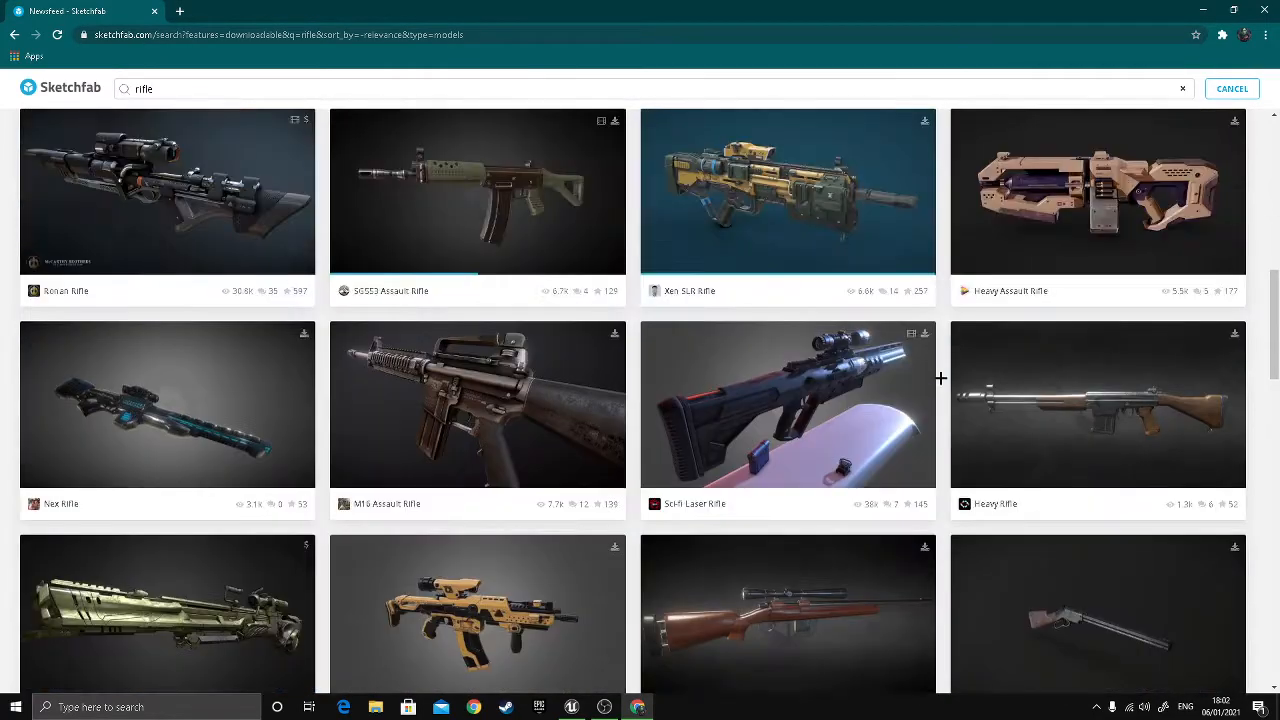
scroll(938, 372, up, 6)
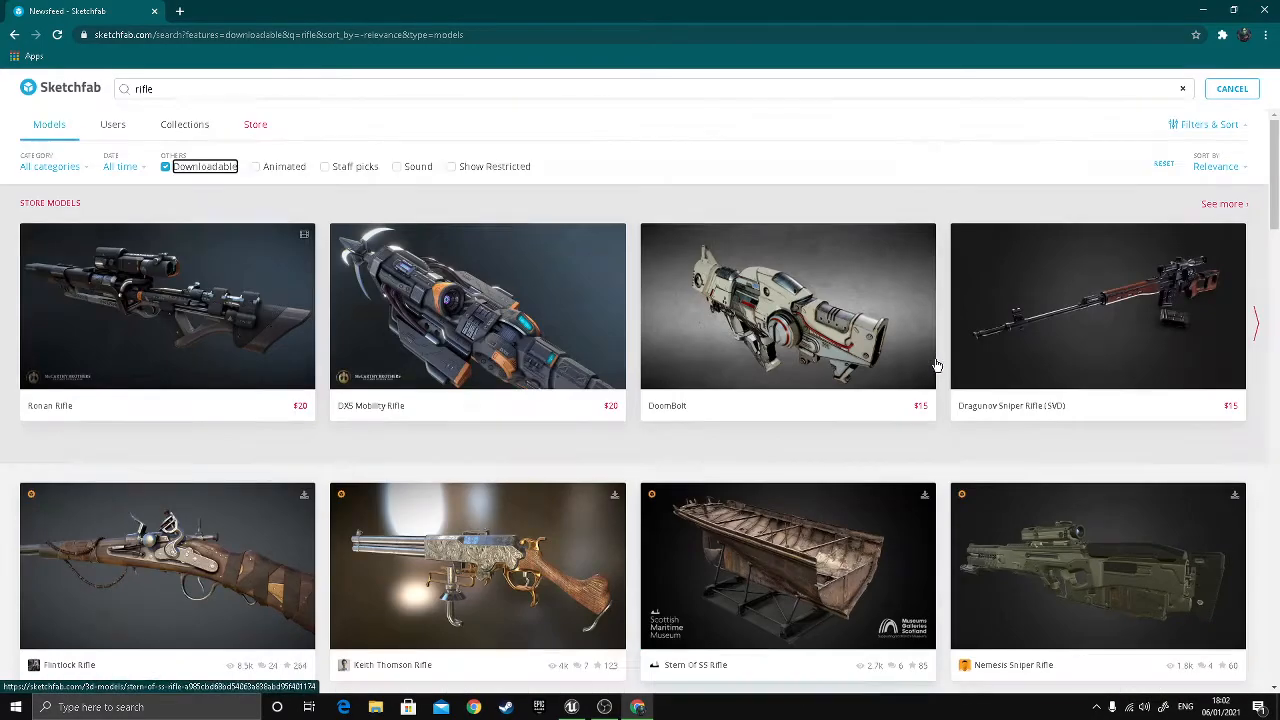
- Replace the model search with "house" and look through the downloadable house models
drag(262, 91, 86, 92)
key(BackSpace)
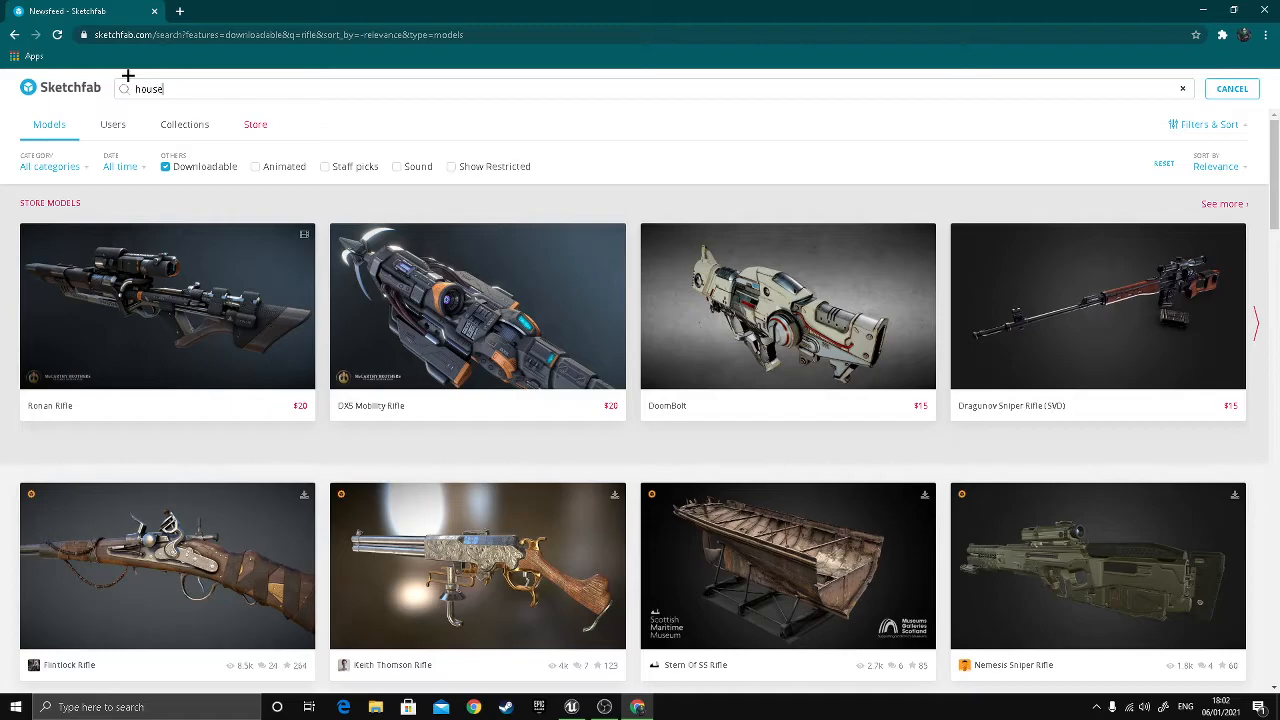
key(Return)
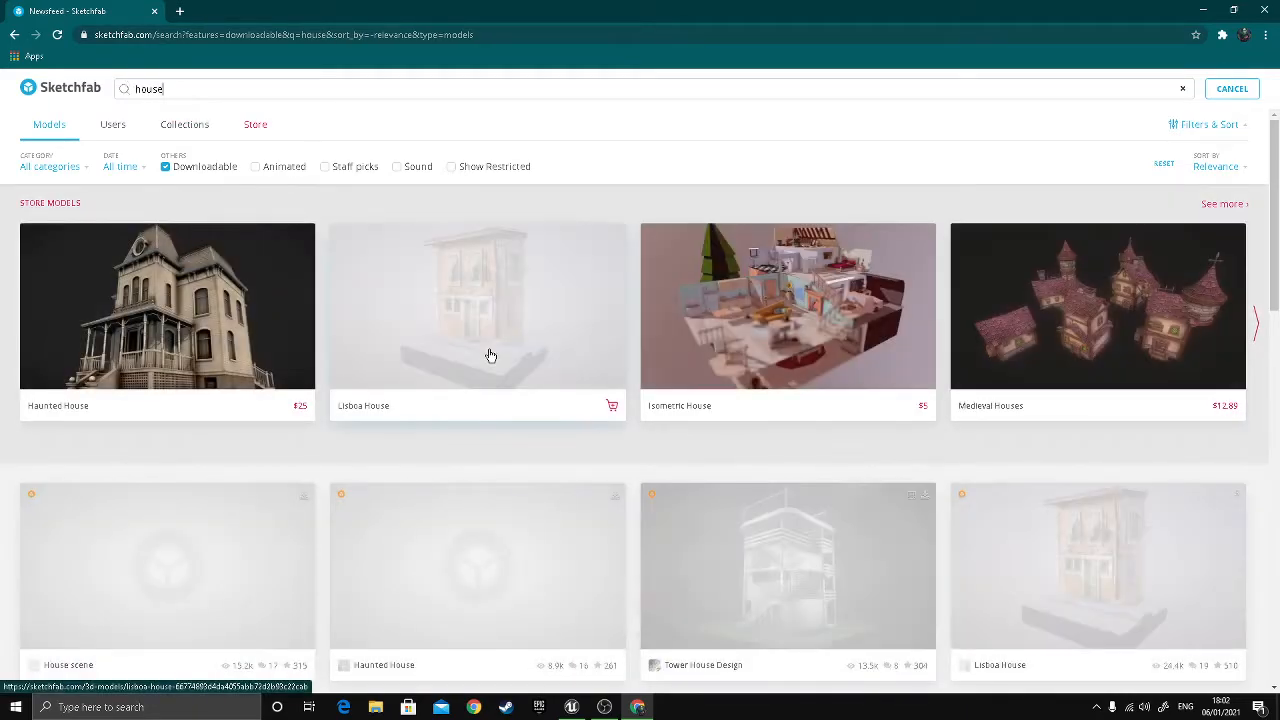
scroll(680, 346, down, 6)
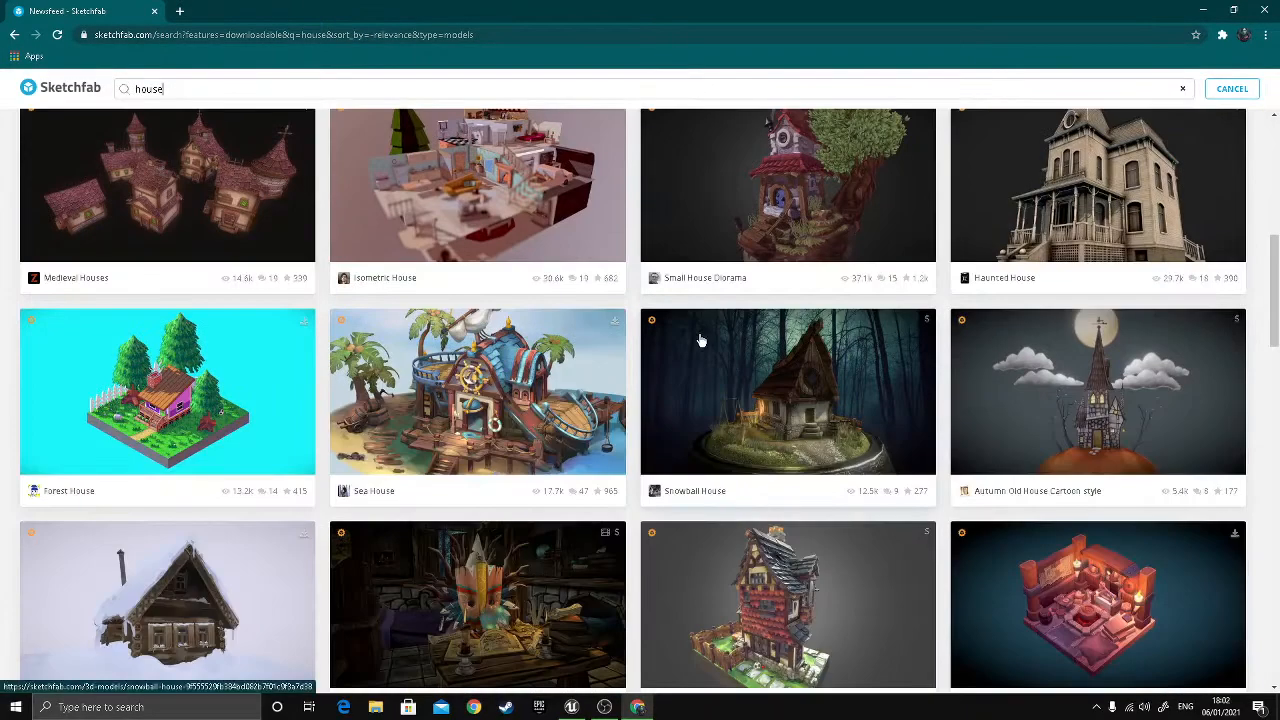
scroll(697, 339, up, 6)
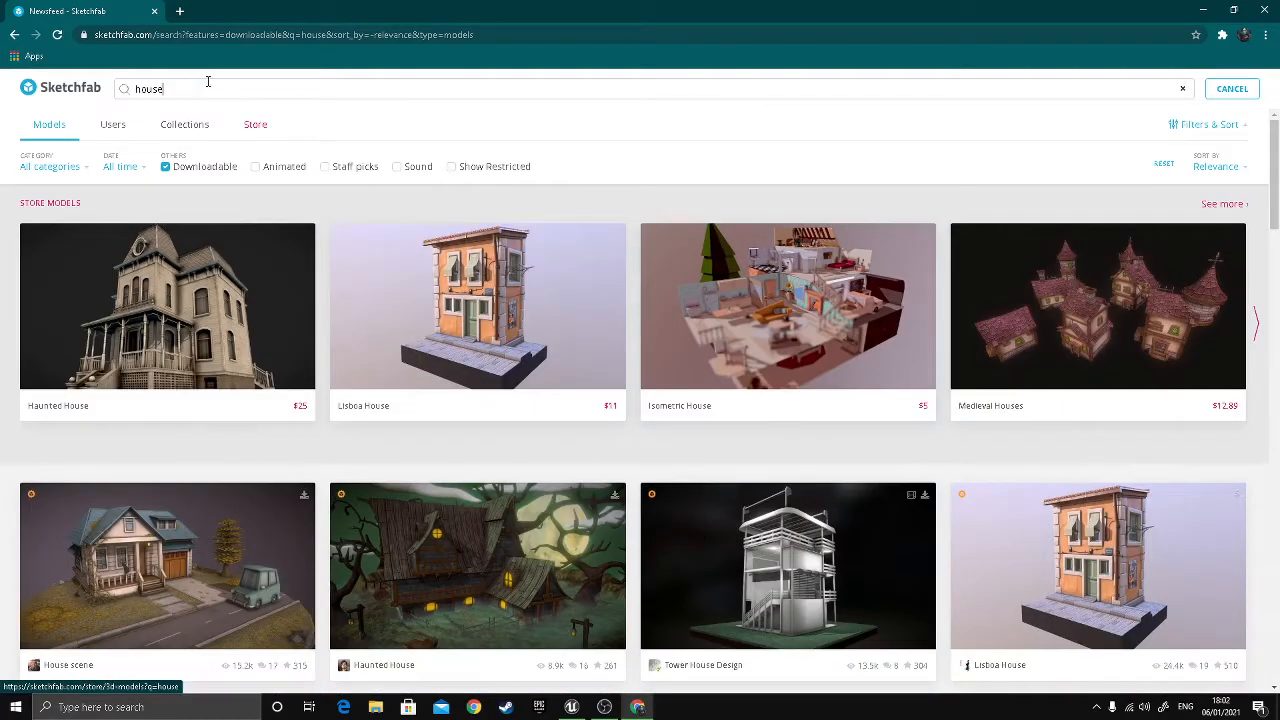
- Replace the model search with "zombie" and look through the downloadable zombie models
drag(207, 81, 80, 90)
key(BackSpace)
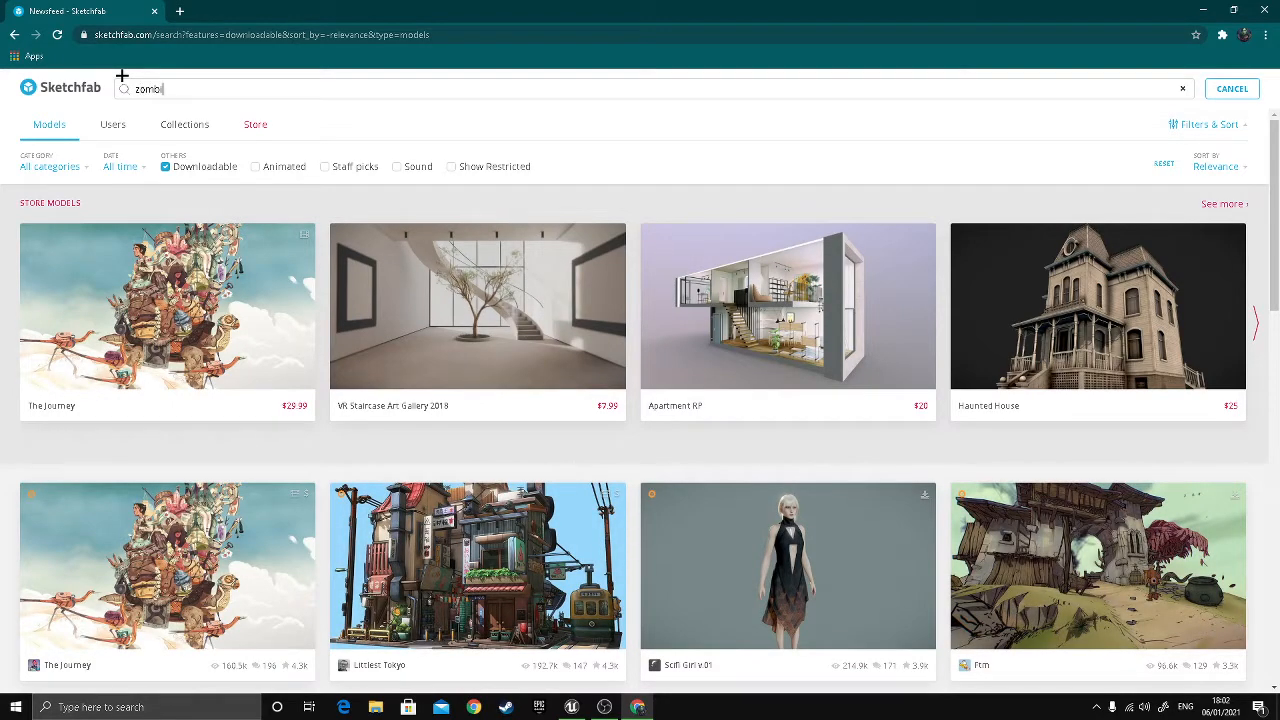
key(Return)
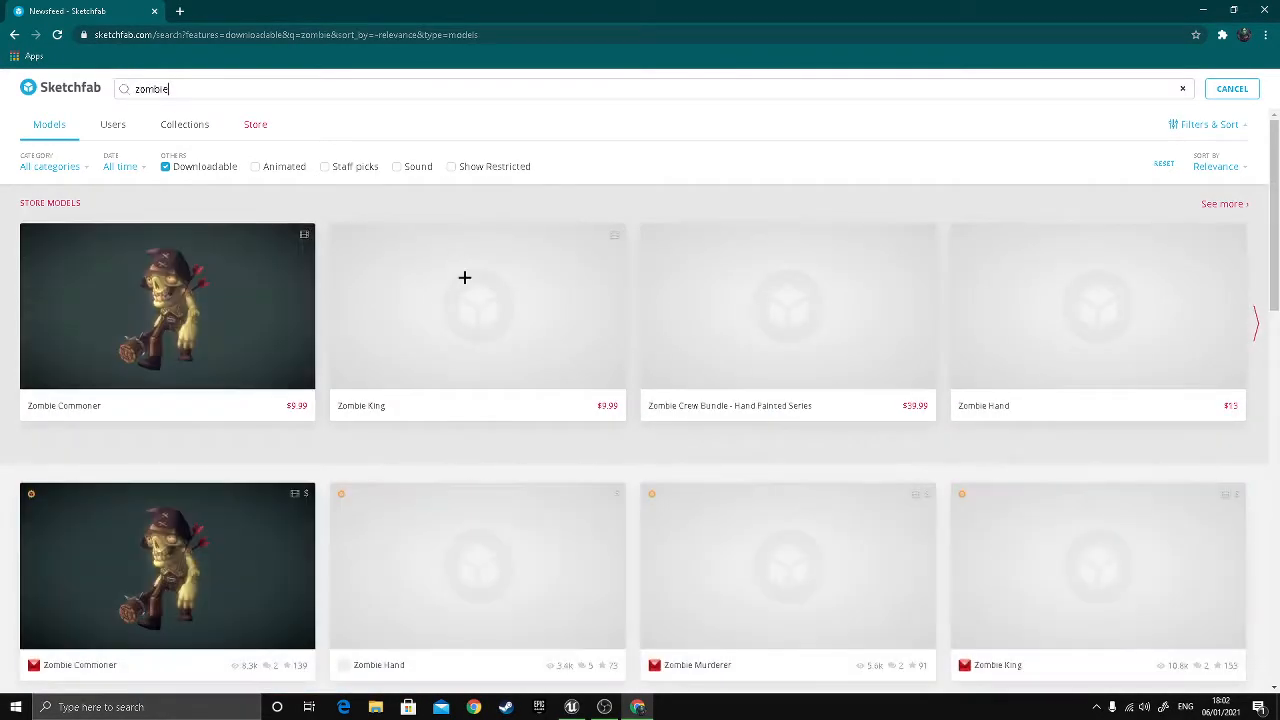
scroll(450, 368, down, 9)
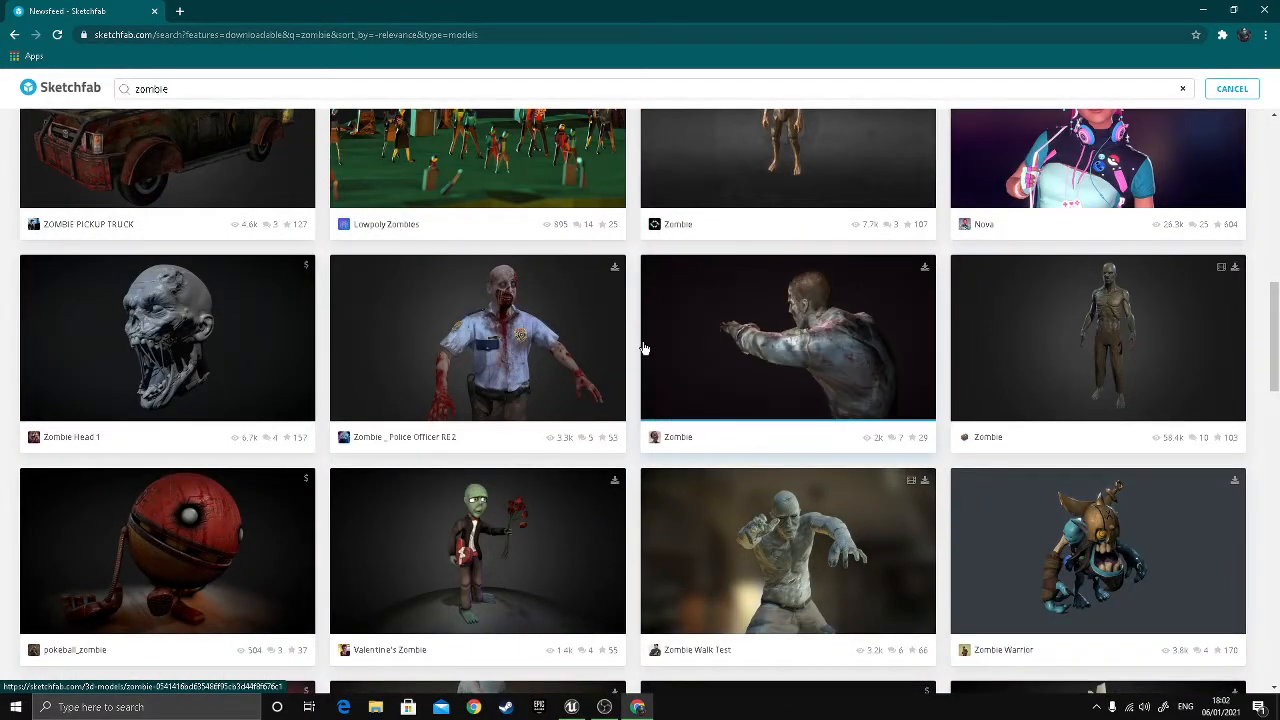
scroll(645, 352, down, 3)
scroll(704, 348, down, 2)
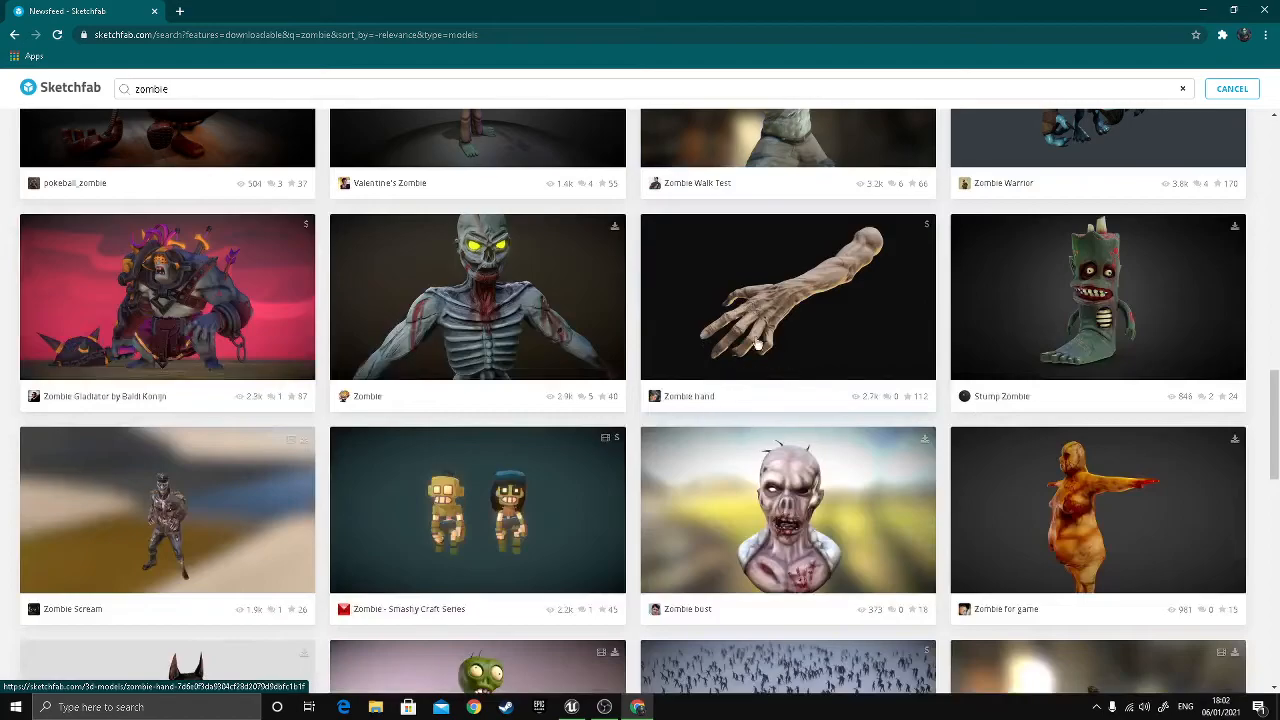
scroll(760, 348, down, 5)
scroll(822, 348, down, 2)
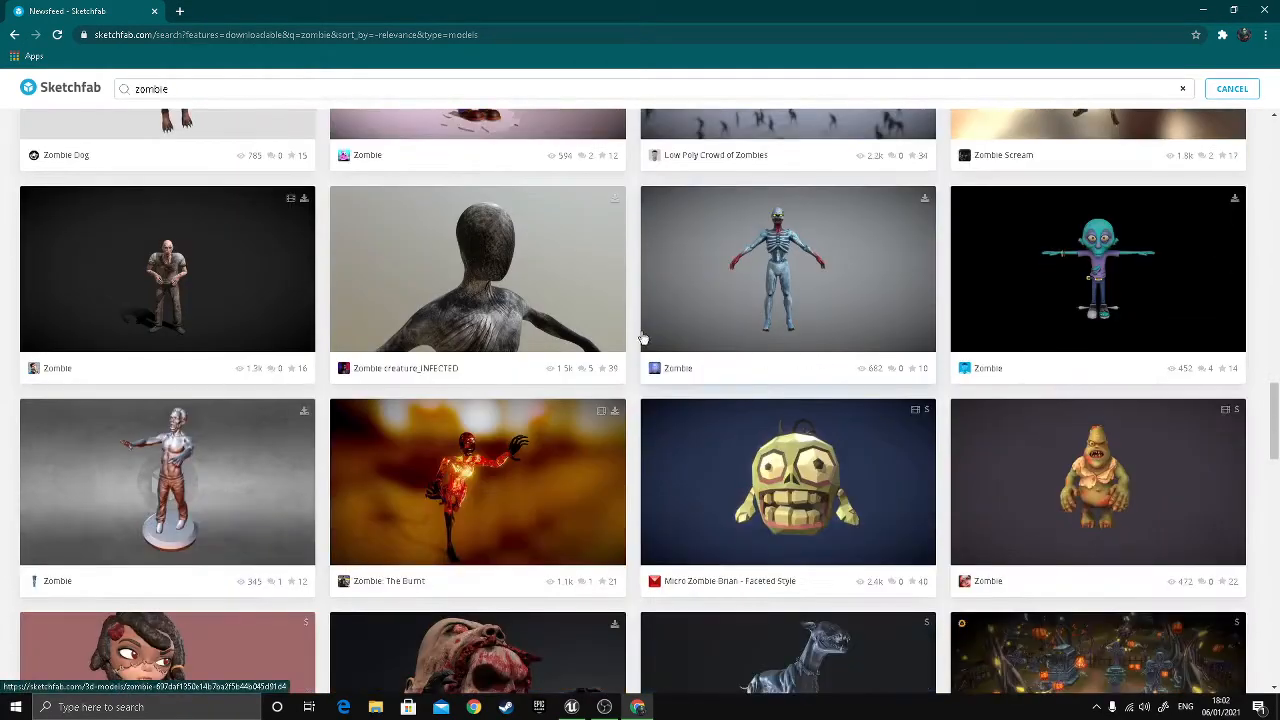
scroll(493, 295, down, 2)
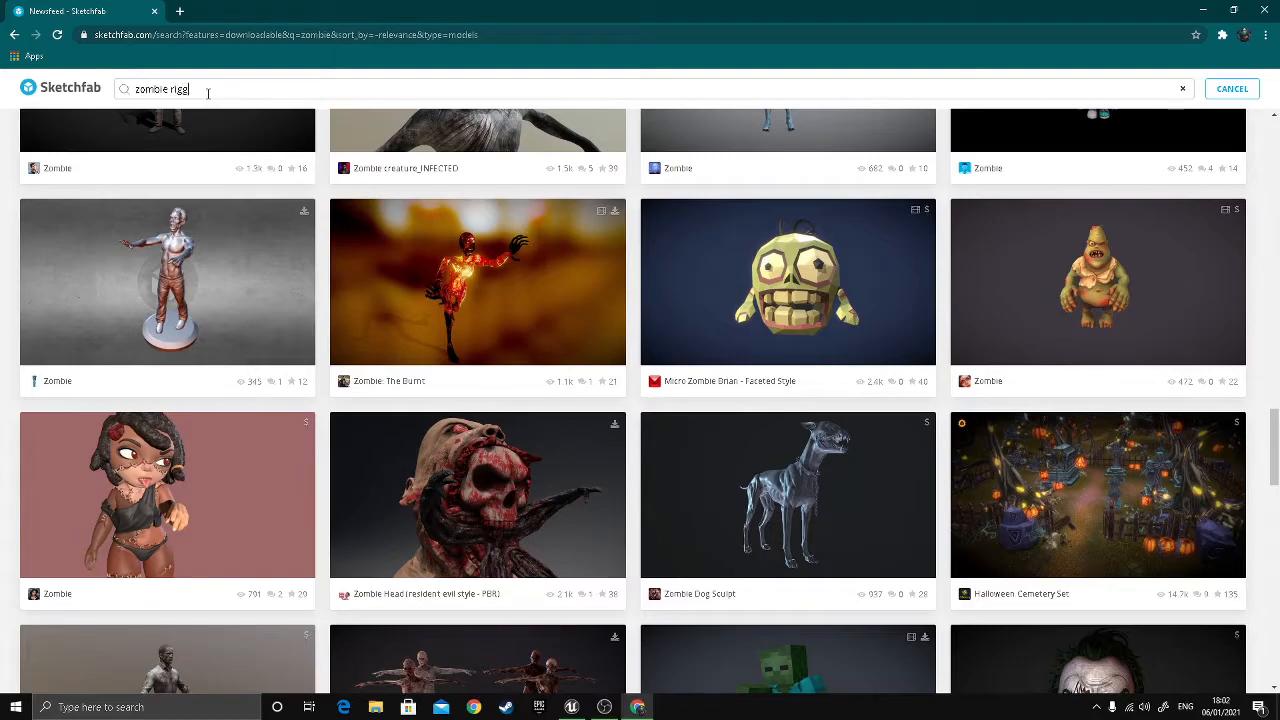
- Refine the model search to "zombie rigged" and look through the rigged zombie models
key(Return)
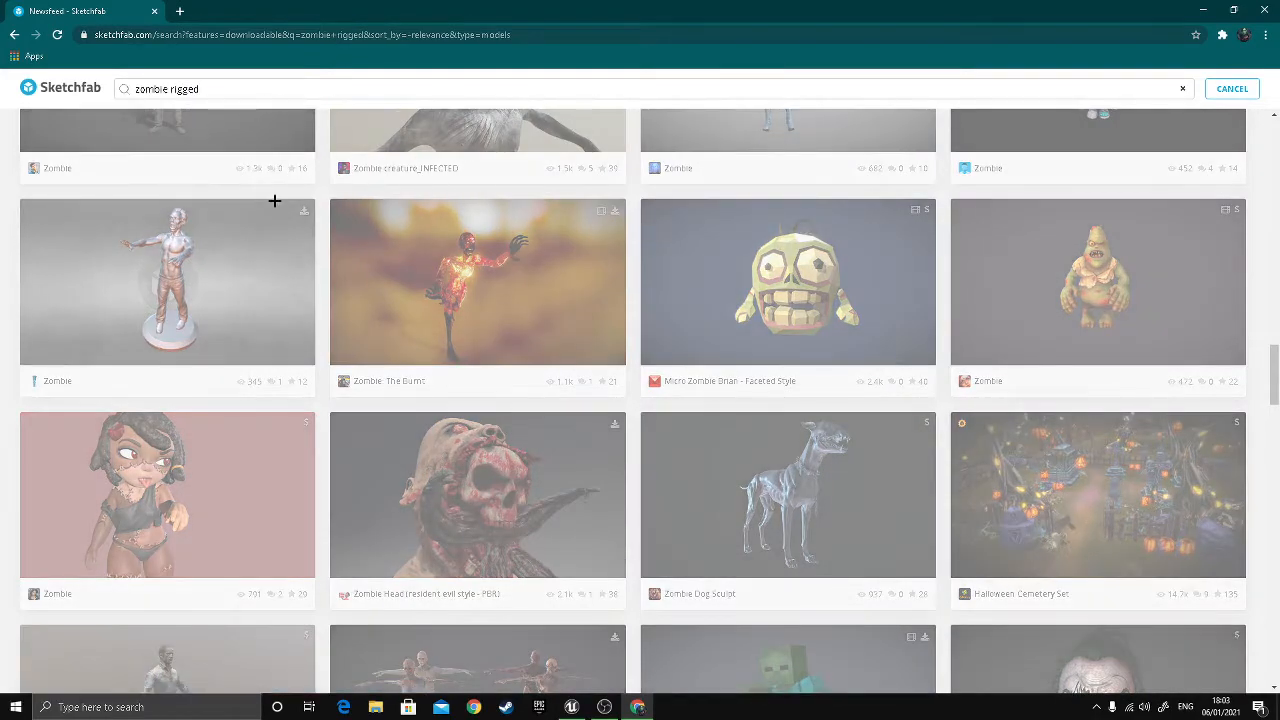
scroll(420, 274, up, 2)
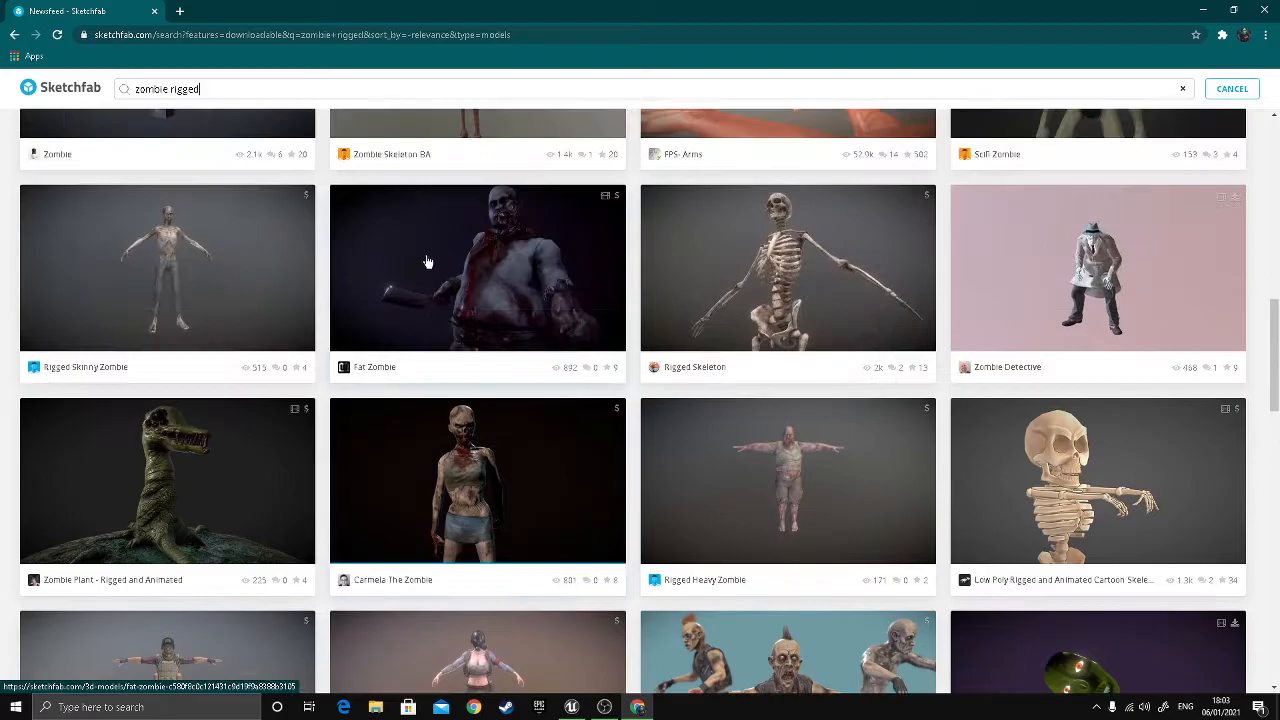
scroll(435, 245, up, 5)
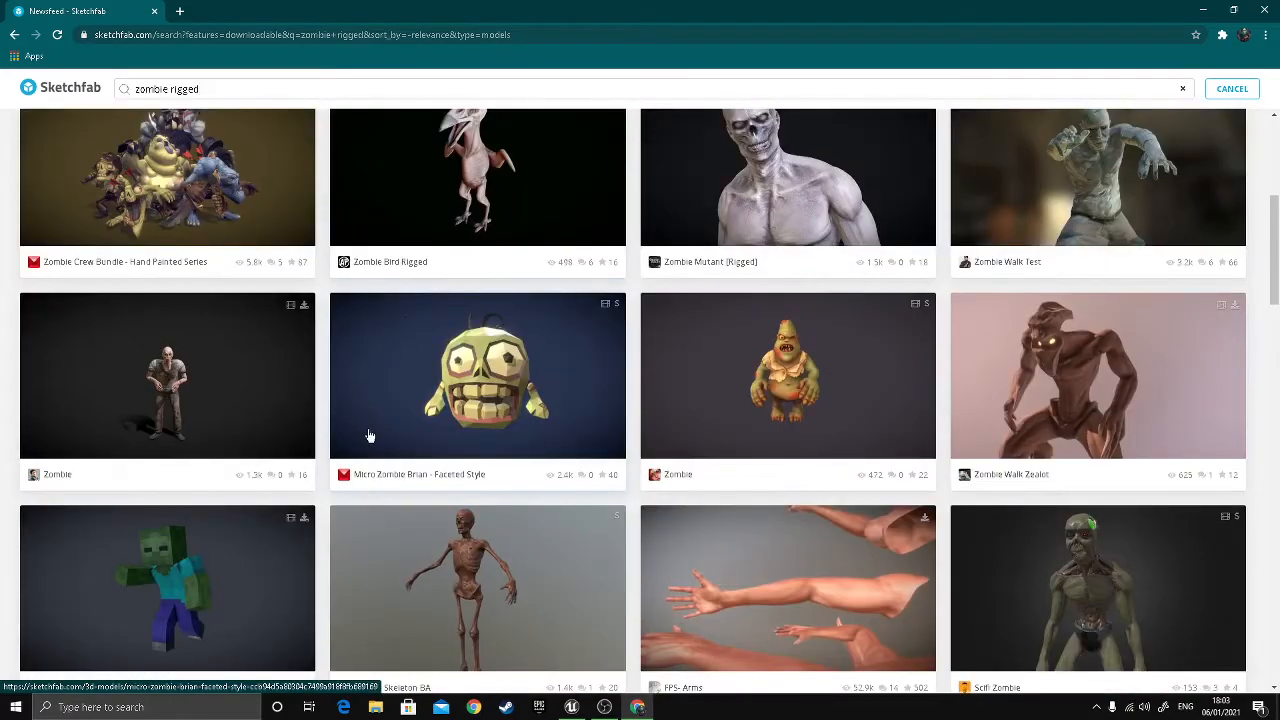
scroll(180, 461, down, 1)
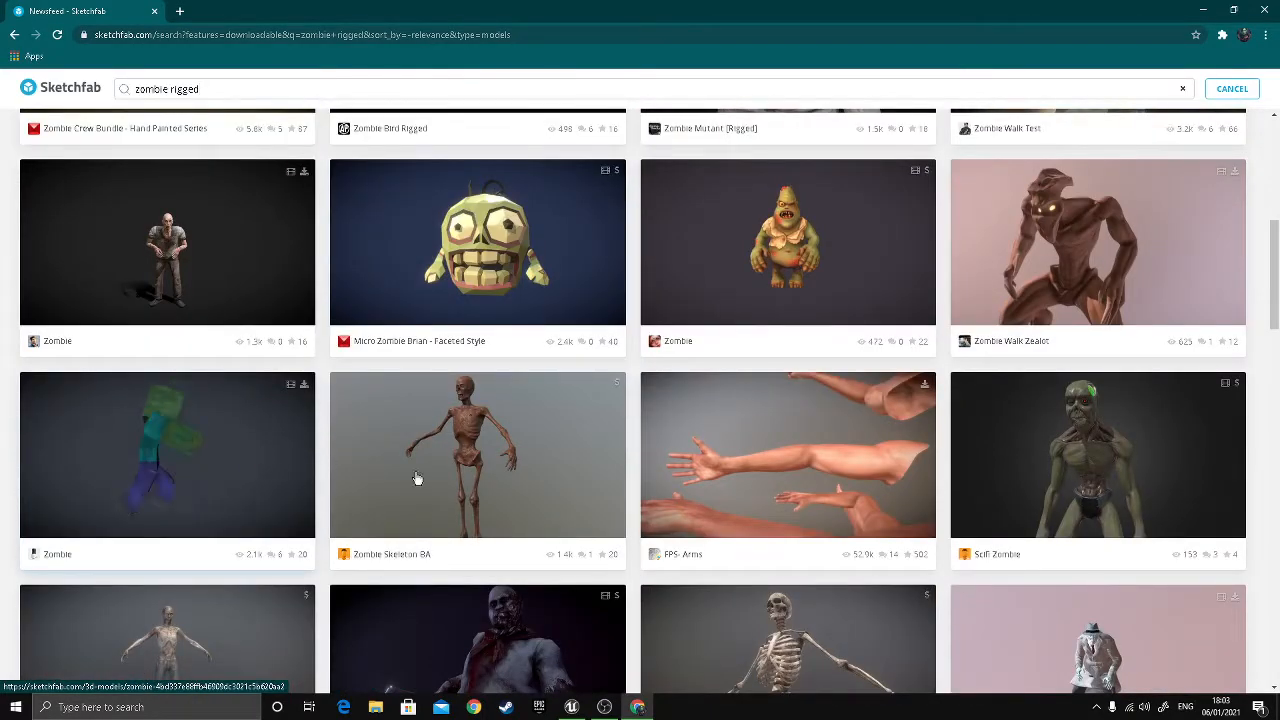
scroll(586, 477, up, 2)
- Search the web for "cg traderr" in a new tab and open the CGTrader website
click(180, 11)
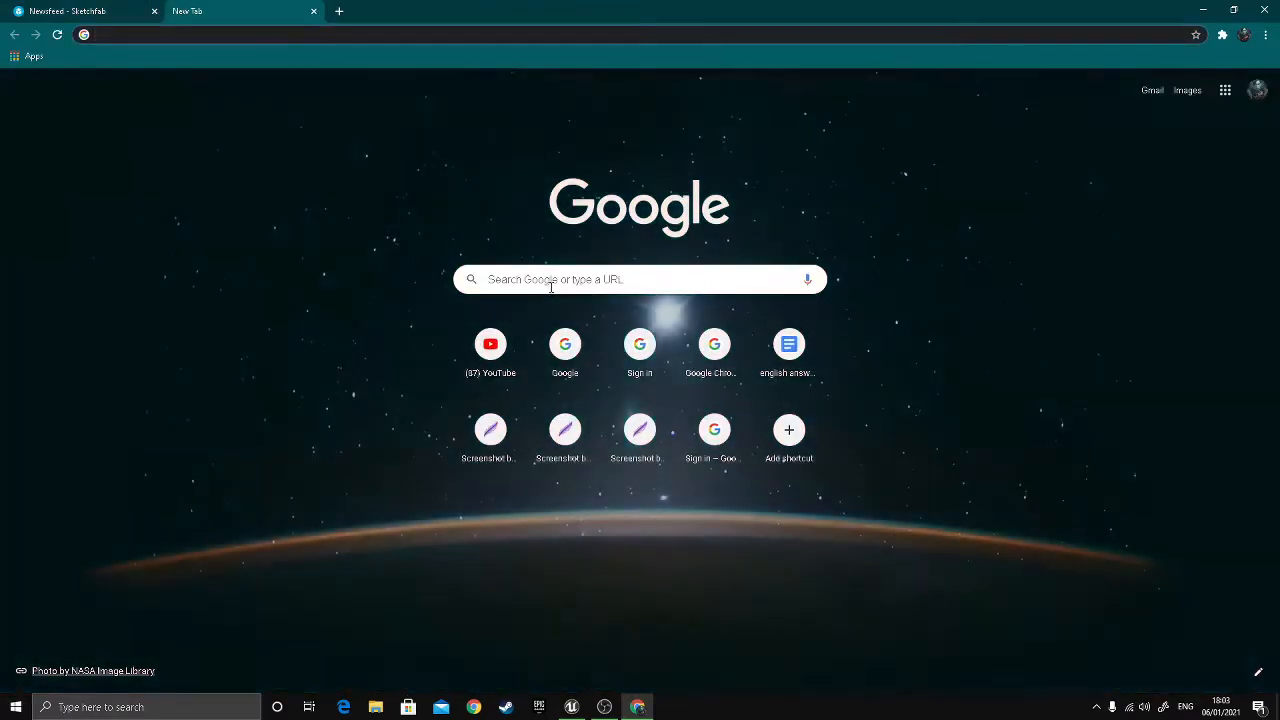
click(550, 285)
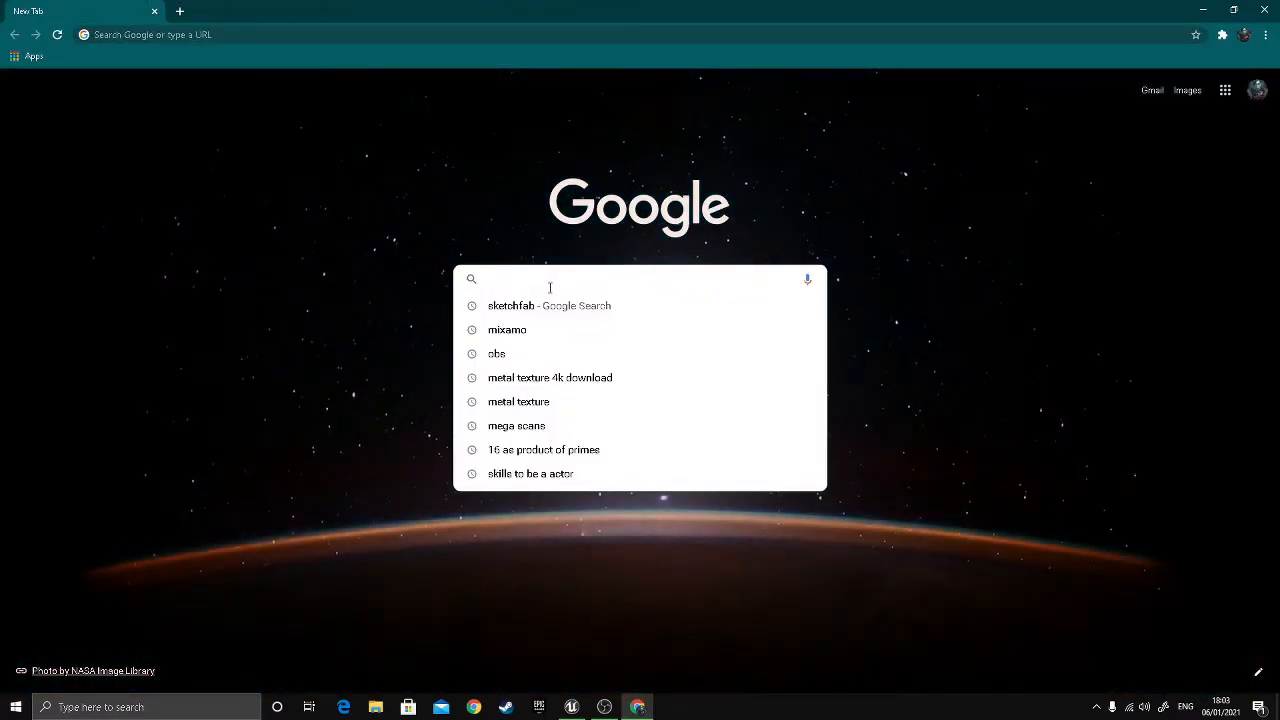
text(cgt)
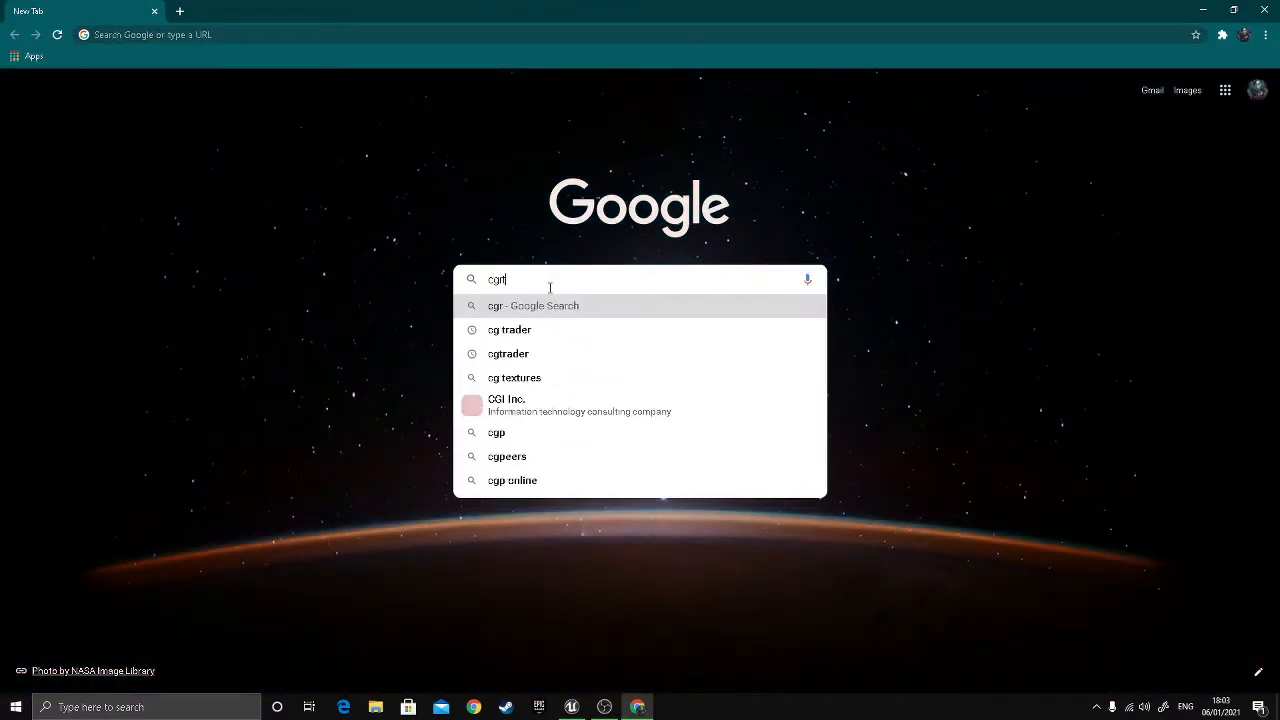
key(BackSpace)
text(trader)
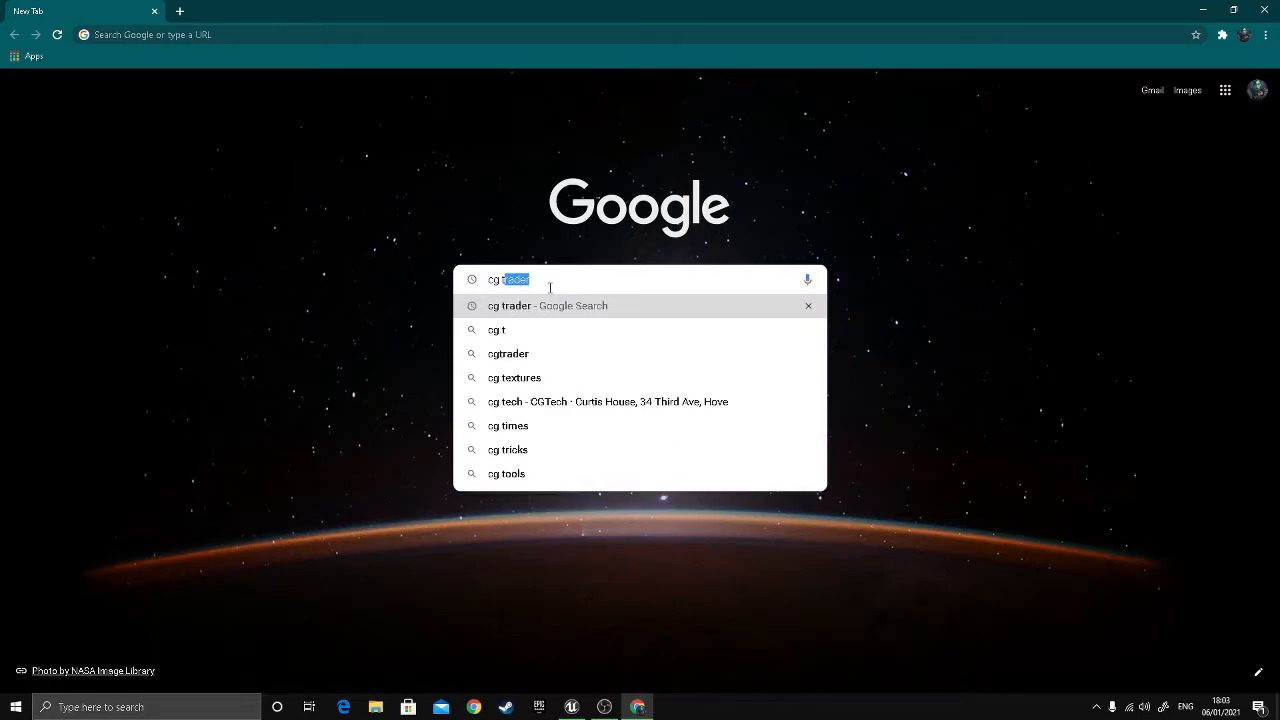
text(r)
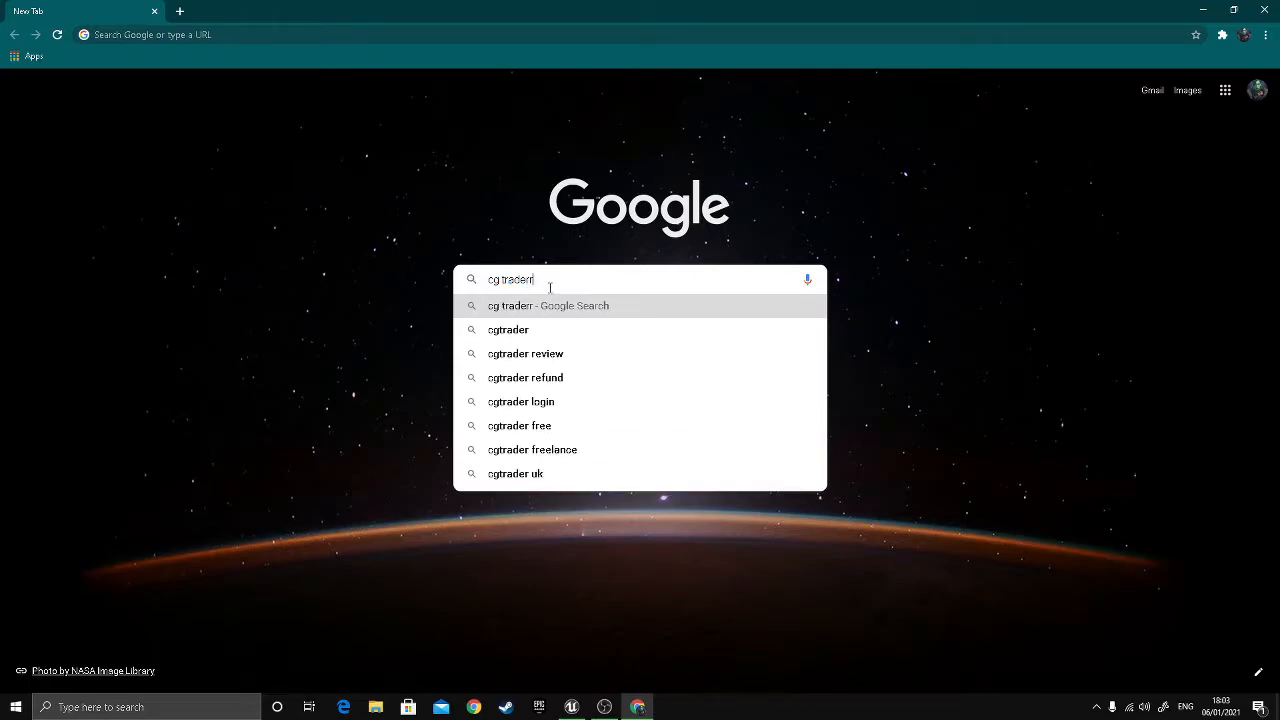
key(Return)
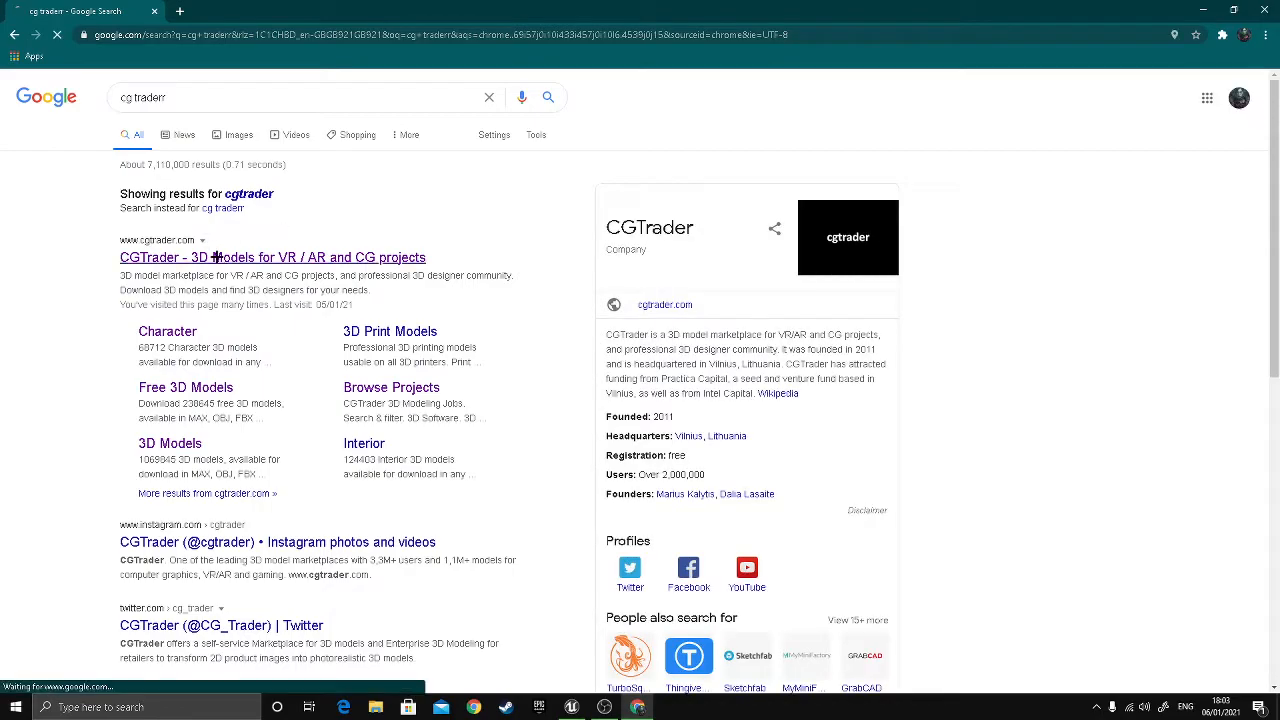
click(216, 253)
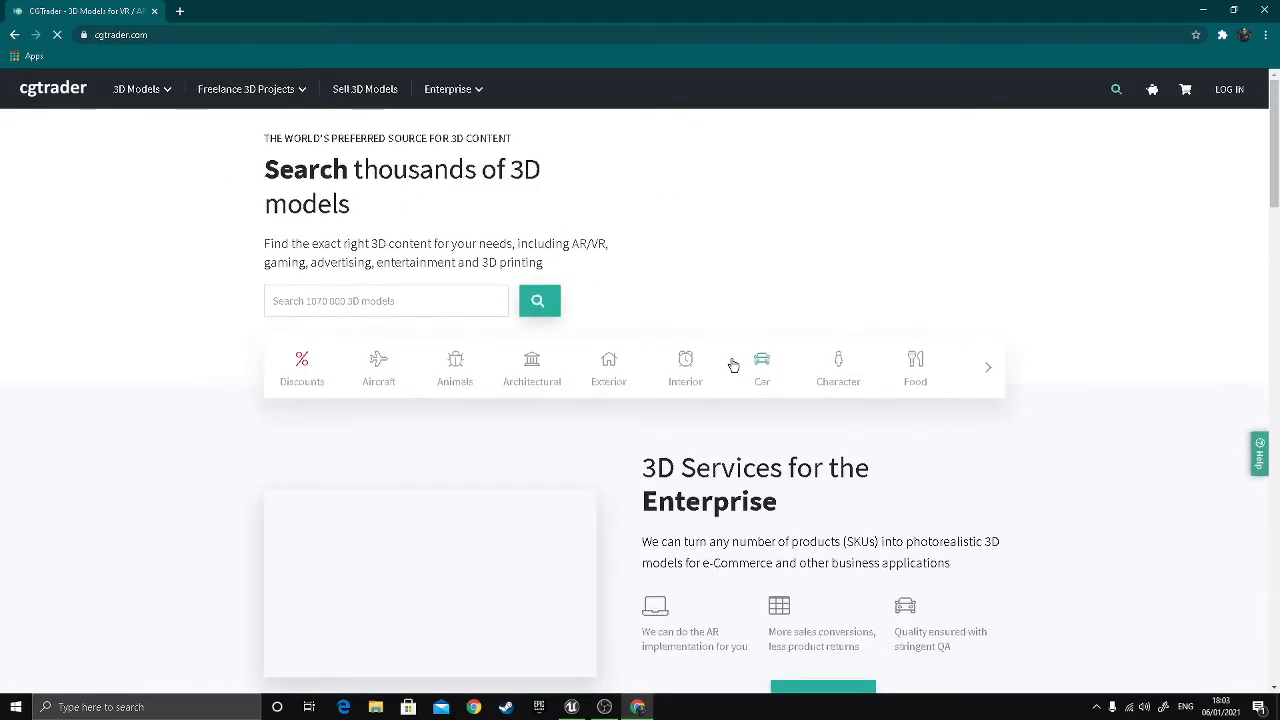
- Search CGTrader for "rifle" models, look through the results and preview the Colt AR-15
scroll(731, 366, down, 2)
scroll(731, 366, up, 2)
click(377, 300)
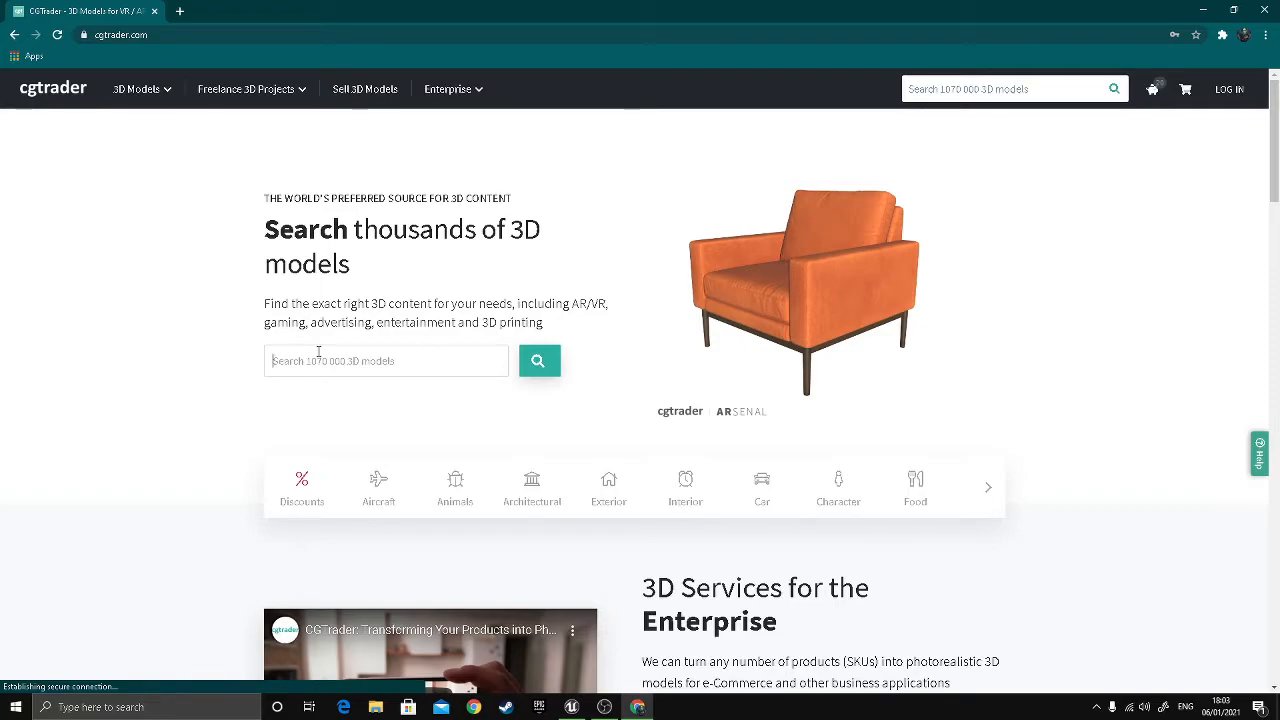
text(rifle)
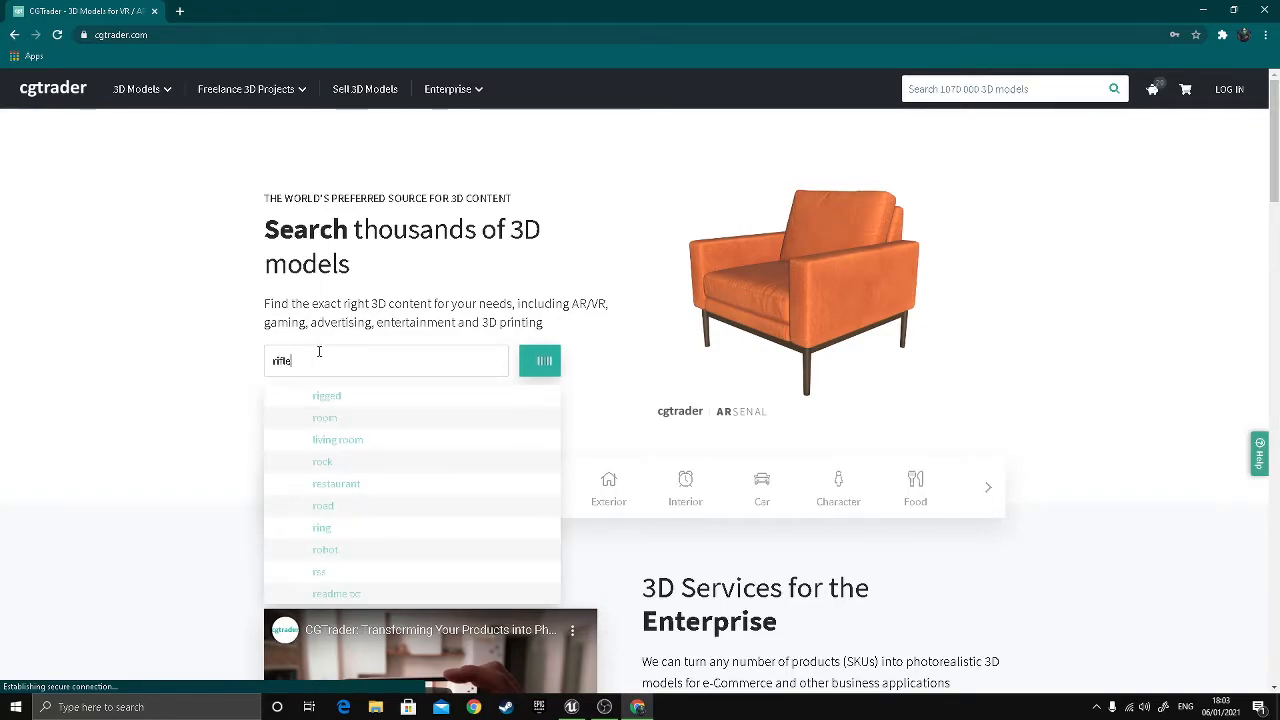
key(Return)
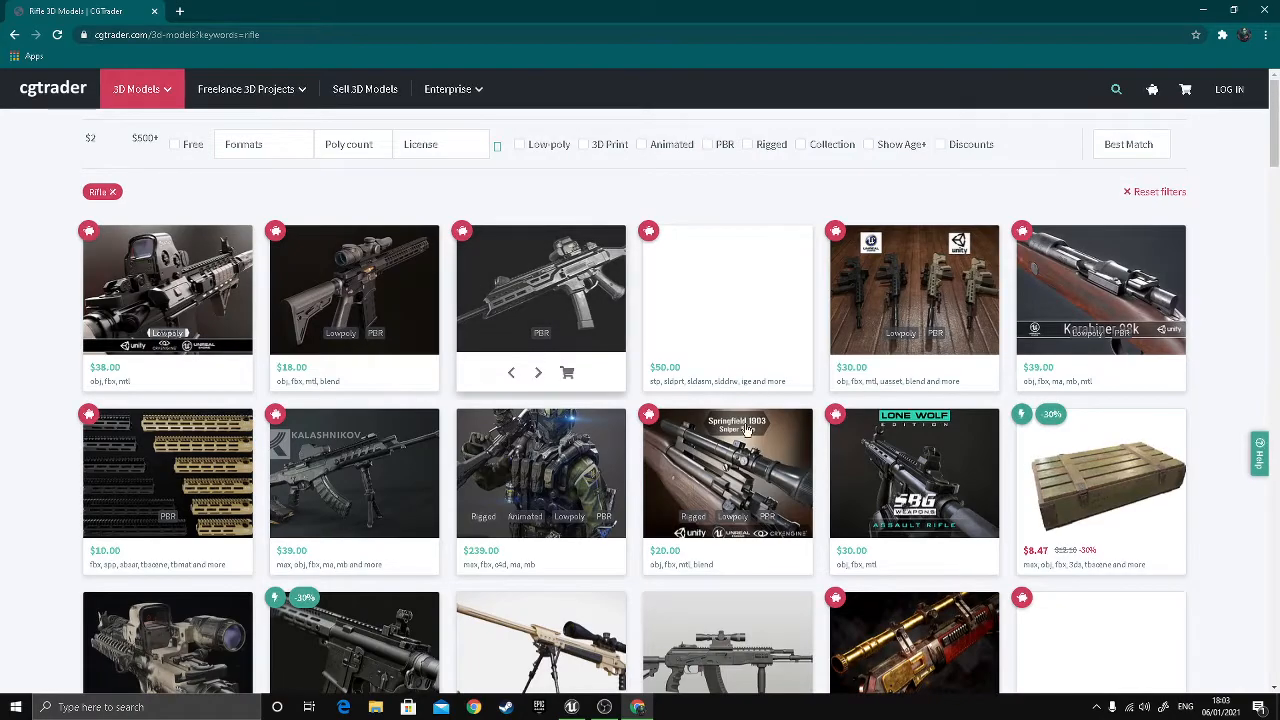
scroll(727, 445, down, 2)
scroll(727, 445, down, 2)
scroll(748, 305, up, 2)
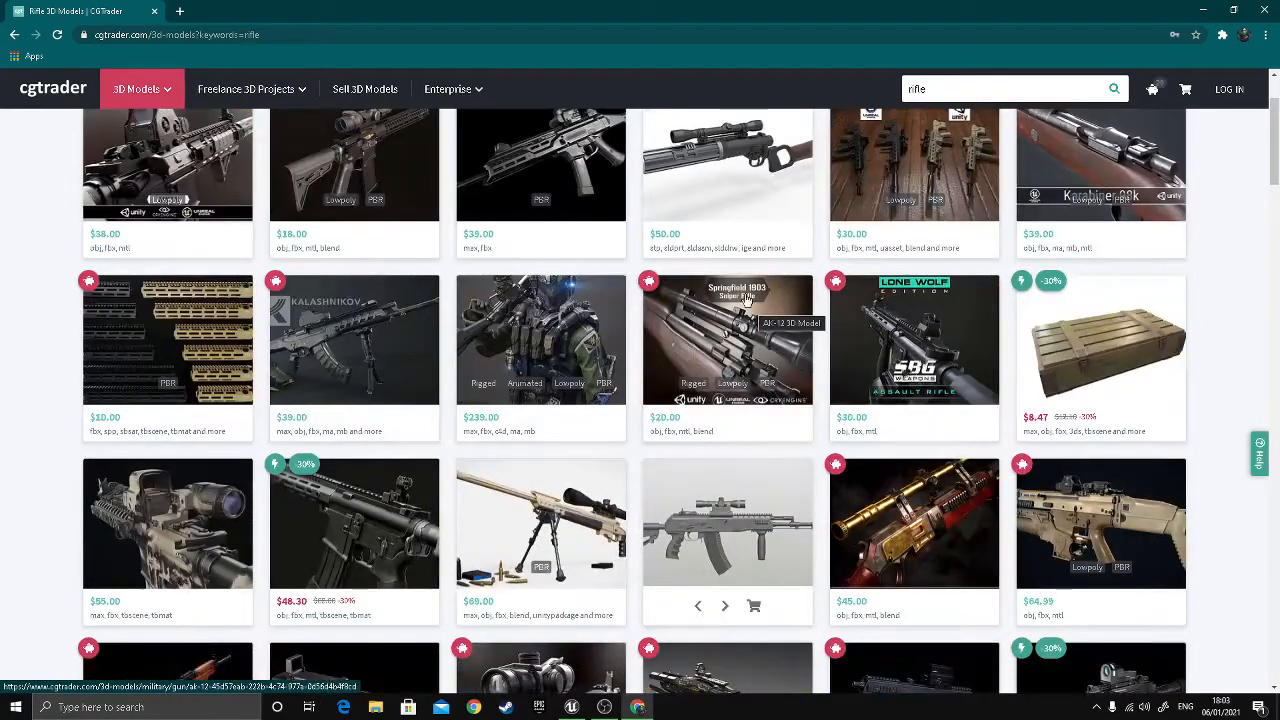
scroll(1011, 340, down, 3)
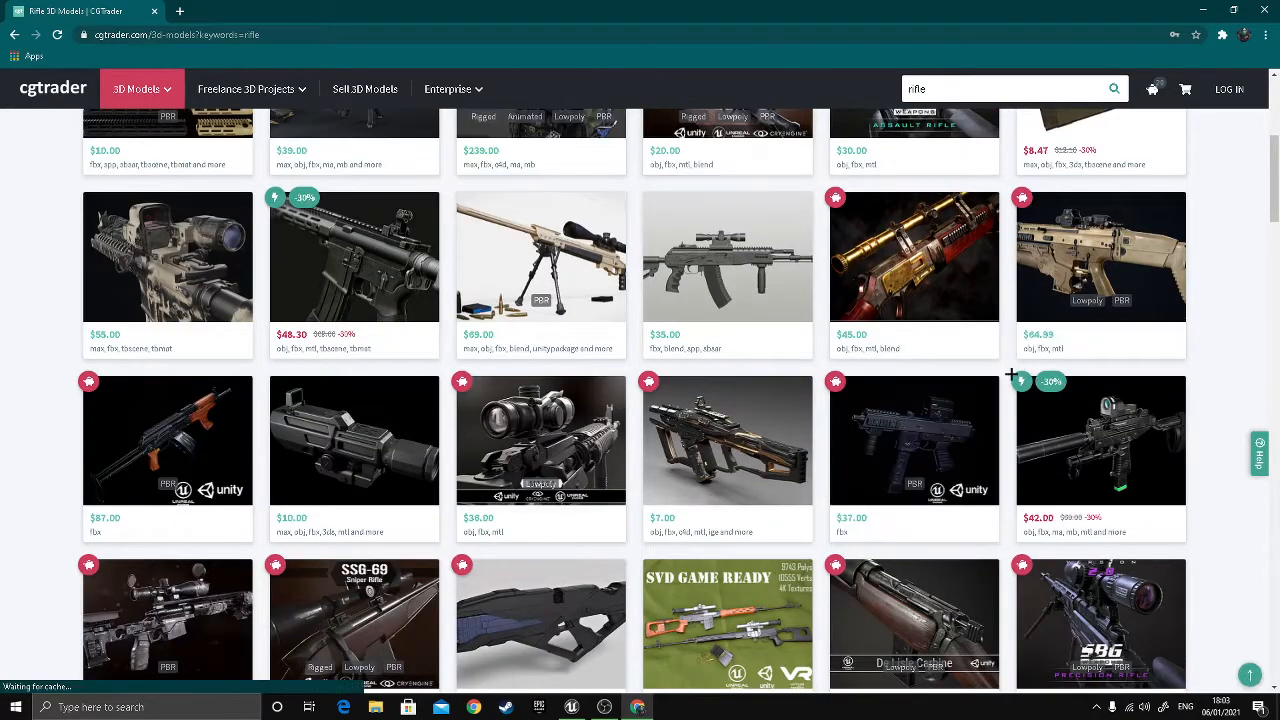
scroll(1011, 375, down, 2)
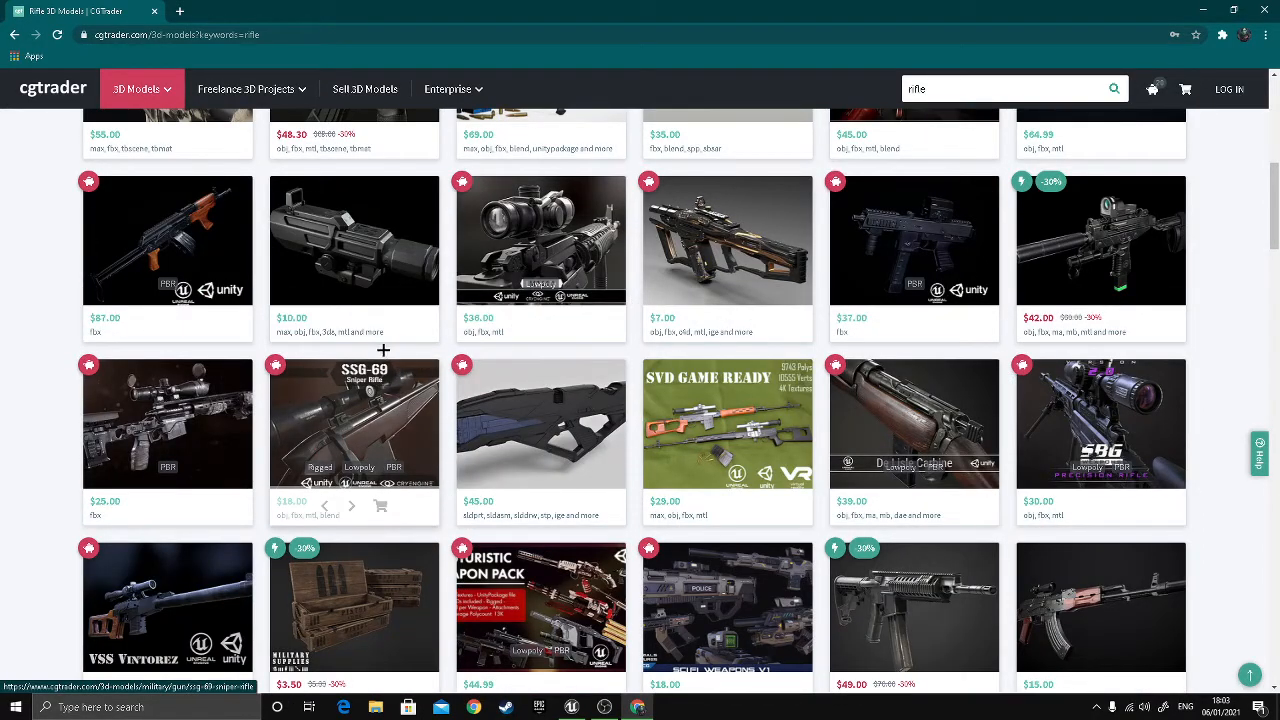
scroll(381, 349, up, 6)
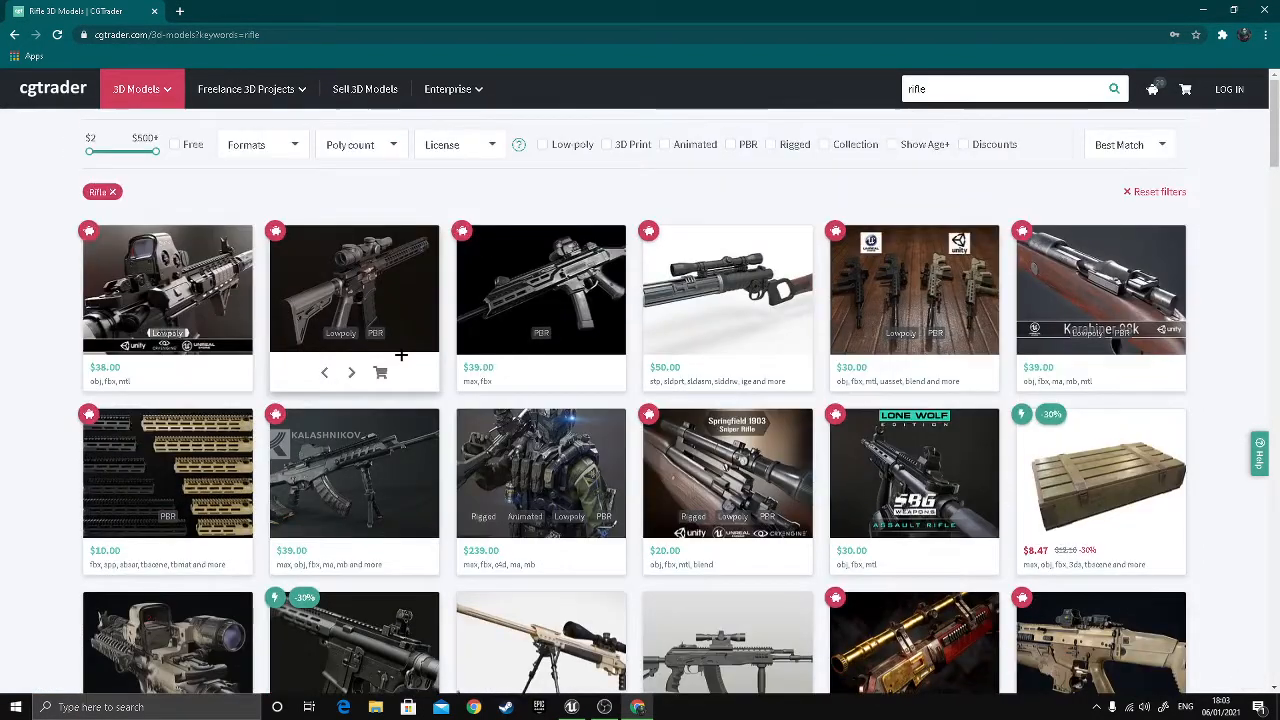
mouse_move(403, 357)
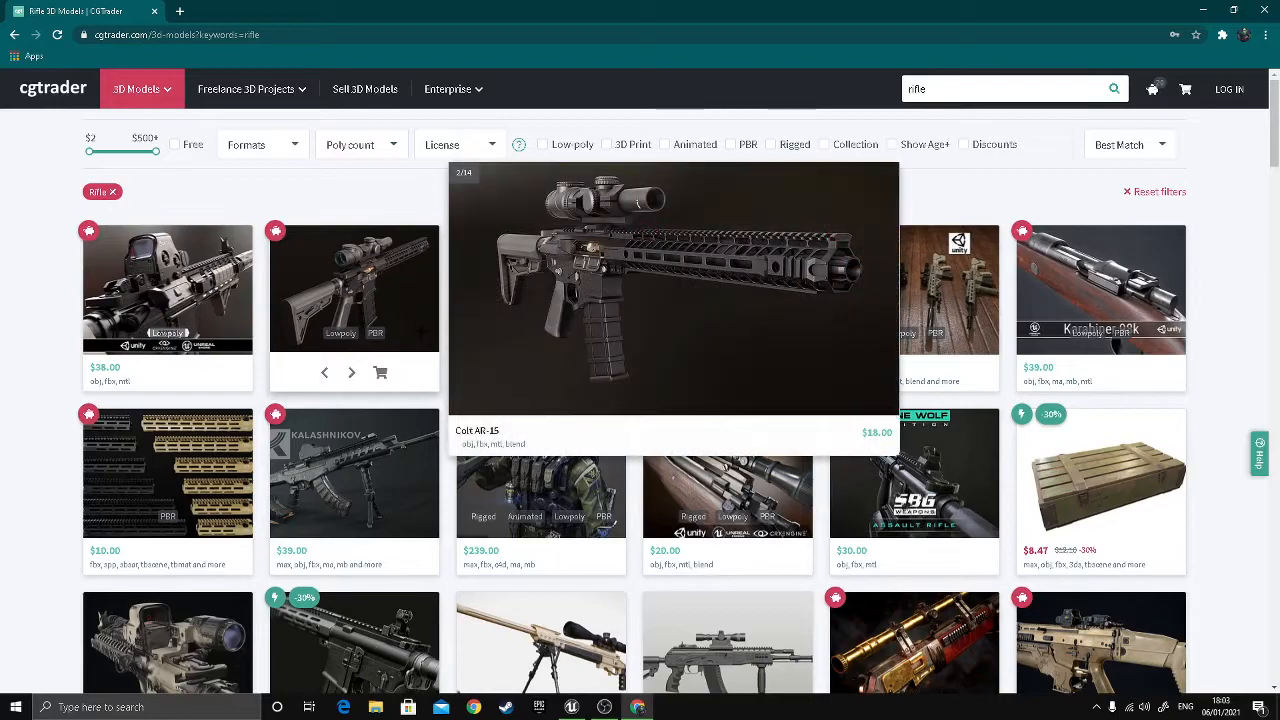
- Restrict the rifle results to free models, look through them and preview the Low Poly Hunting Rifle
click(187, 148)
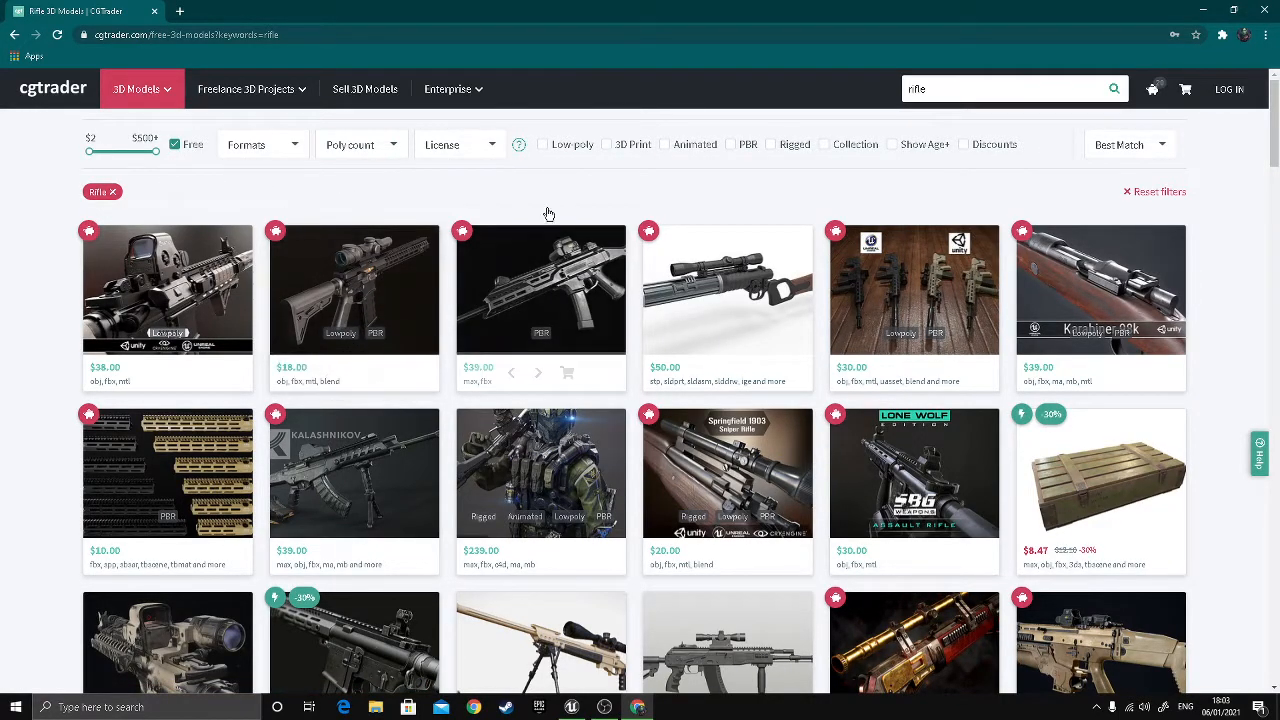
mouse_move(587, 218)
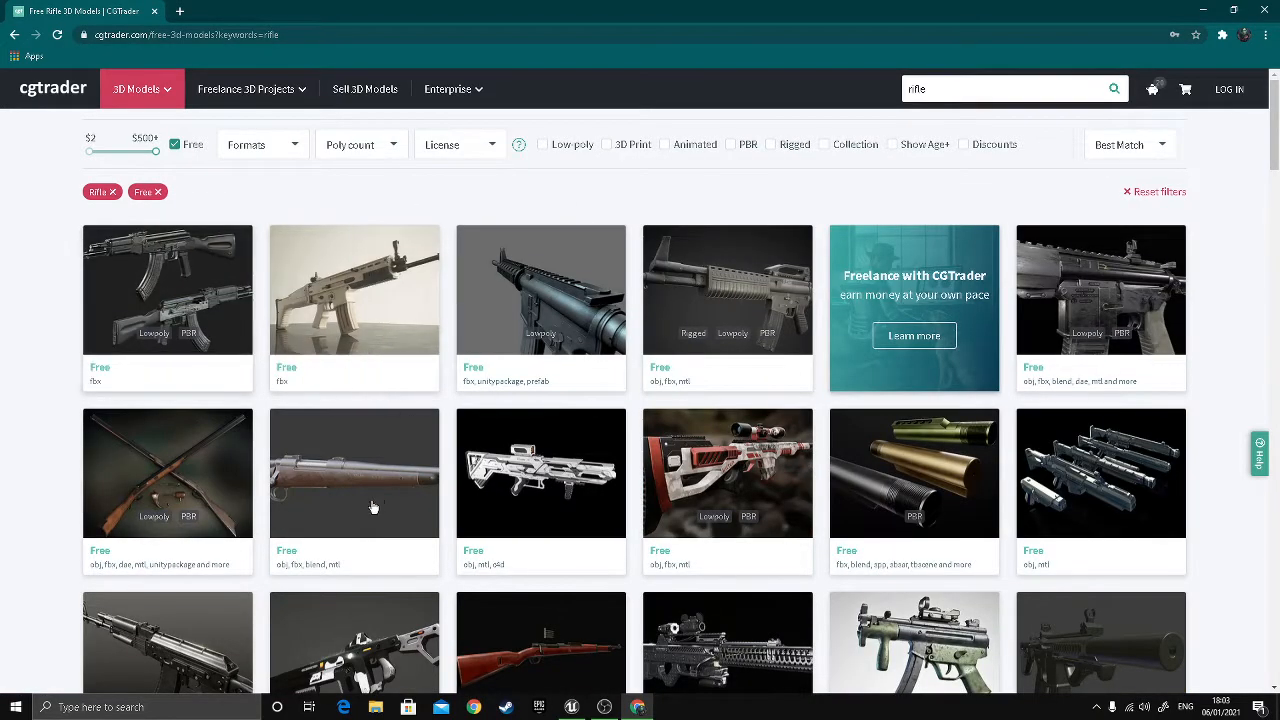
scroll(371, 423, down, 3)
scroll(680, 476, down, 2)
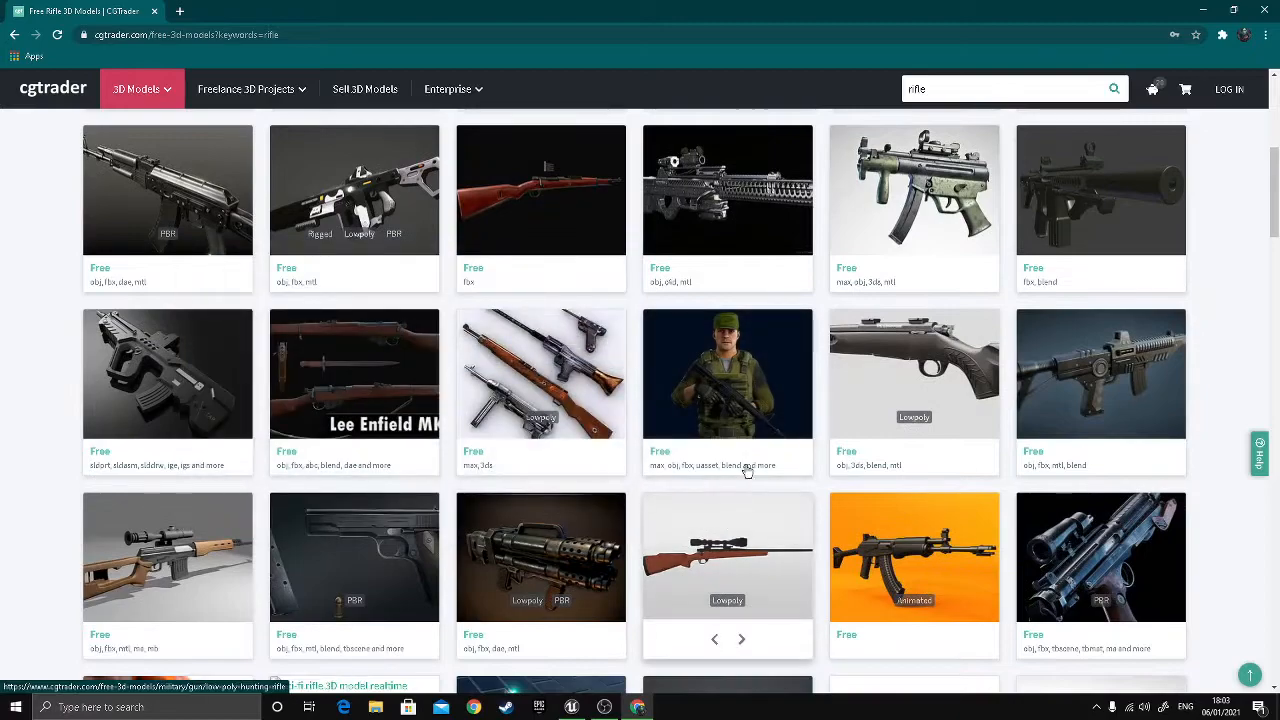
scroll(809, 401, down, 2)
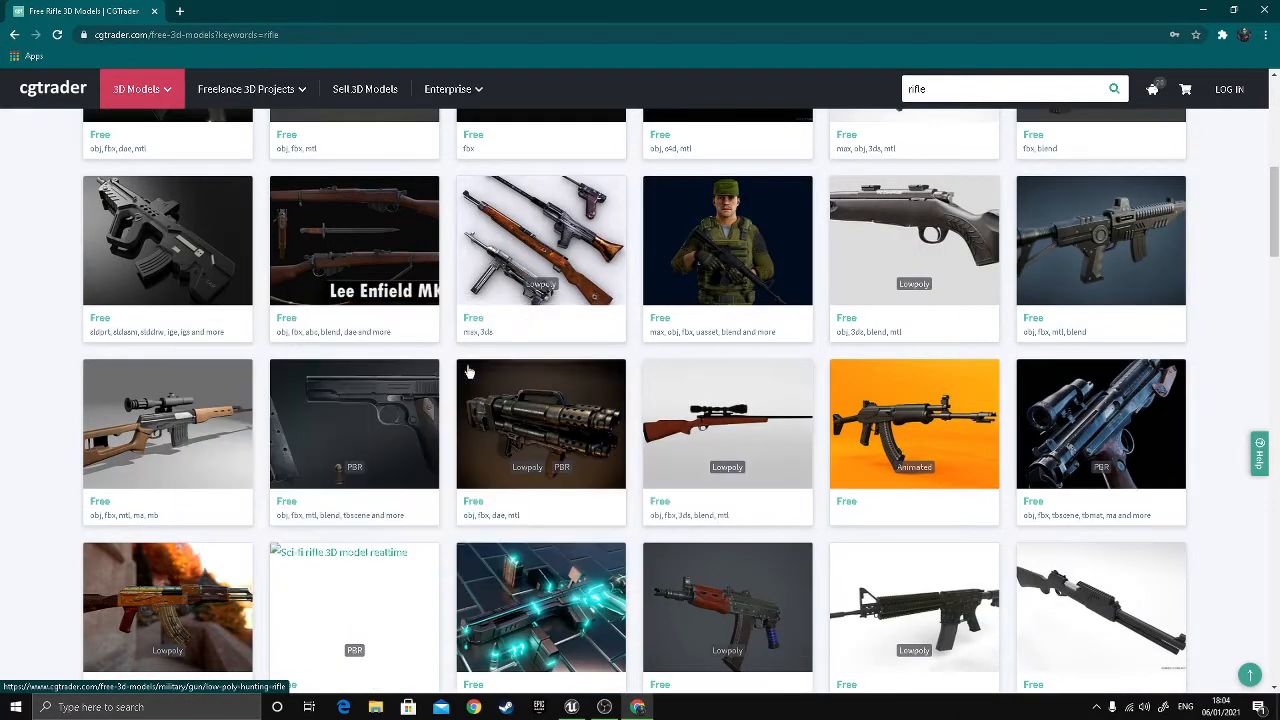
mouse_move(575, 410)
mouse_move(670, 385)
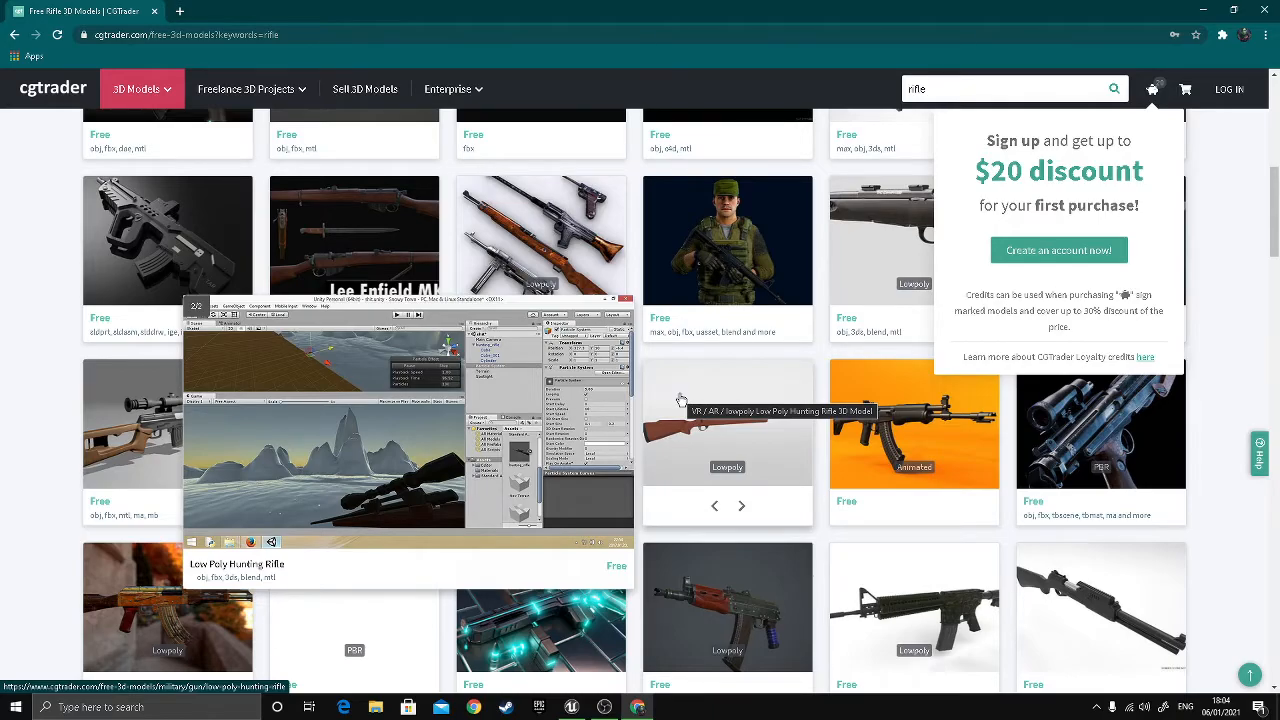
scroll(774, 423, up, 10)
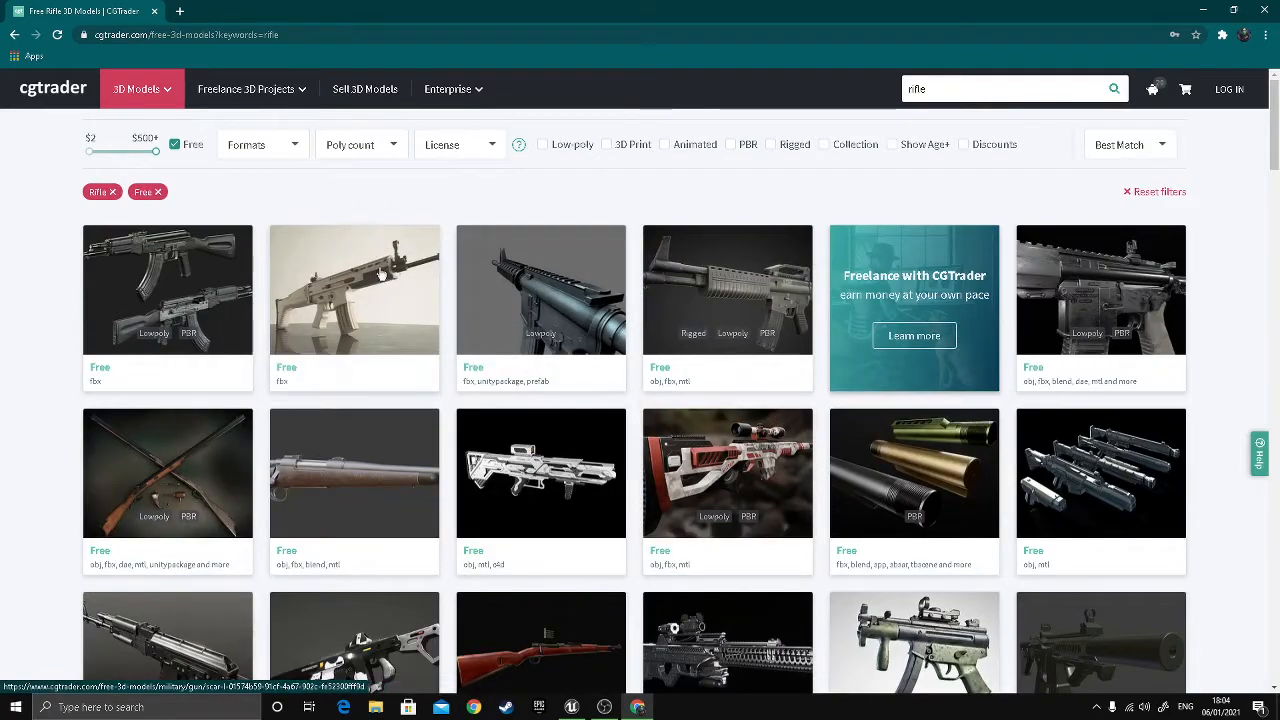
- Search the web for "mixamo" in a new tab and open the first search result
key(ctrl+t)
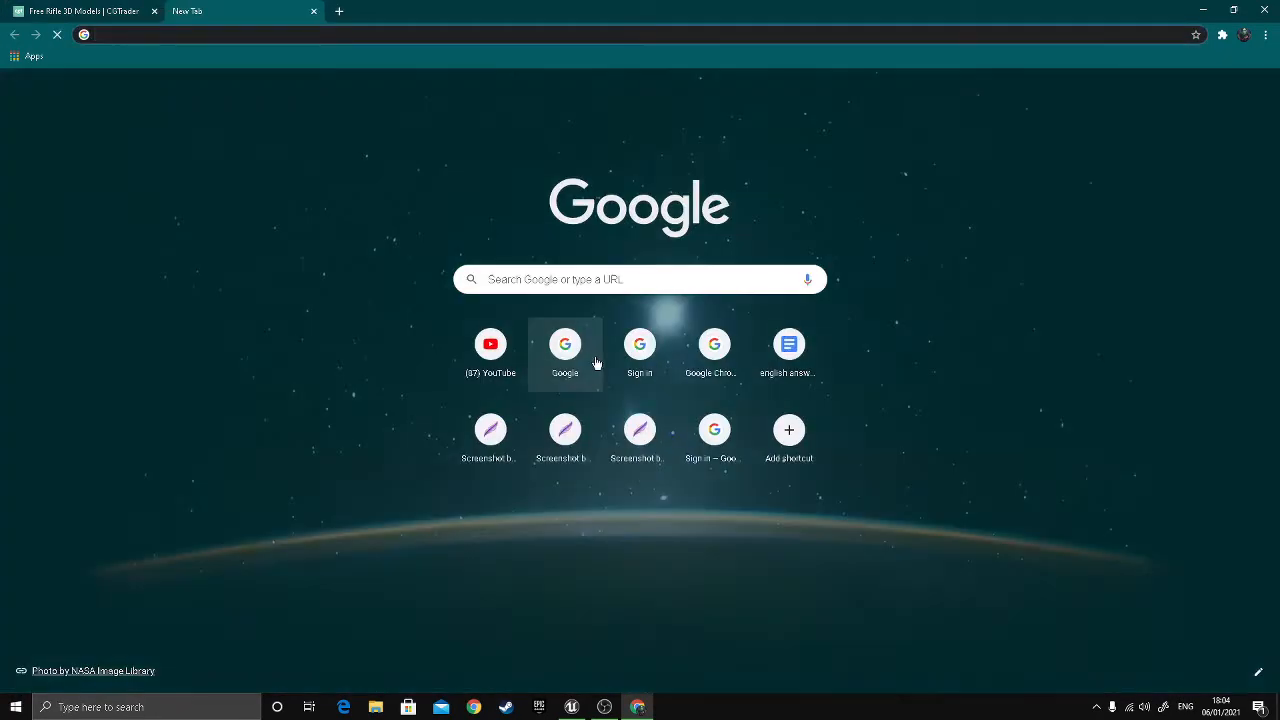
click(533, 279)
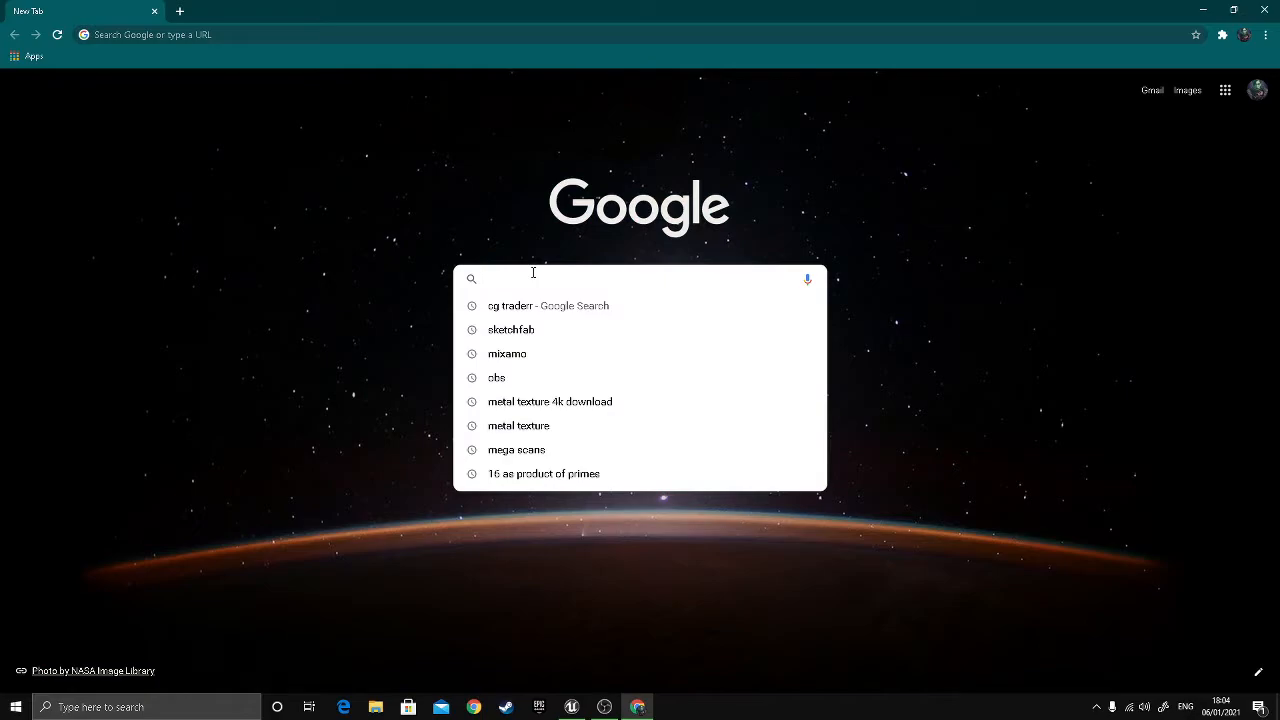
text(mixamo)
key(Return)
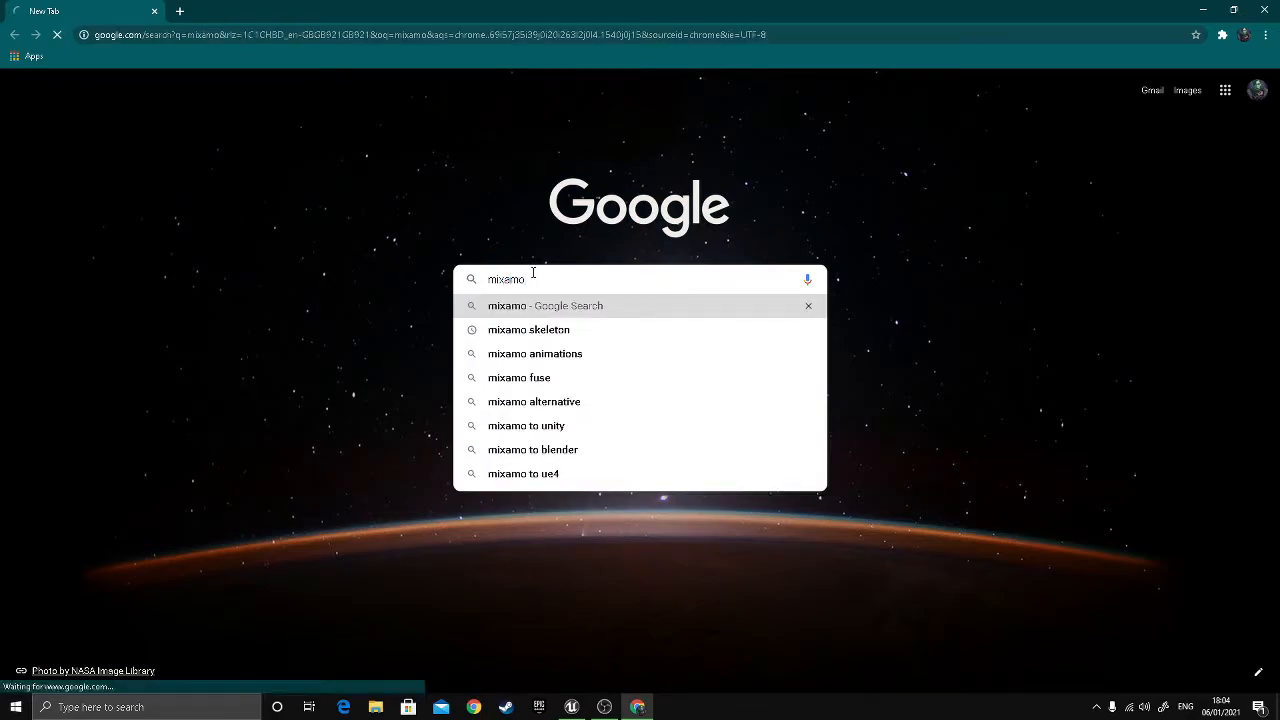
click(148, 207)
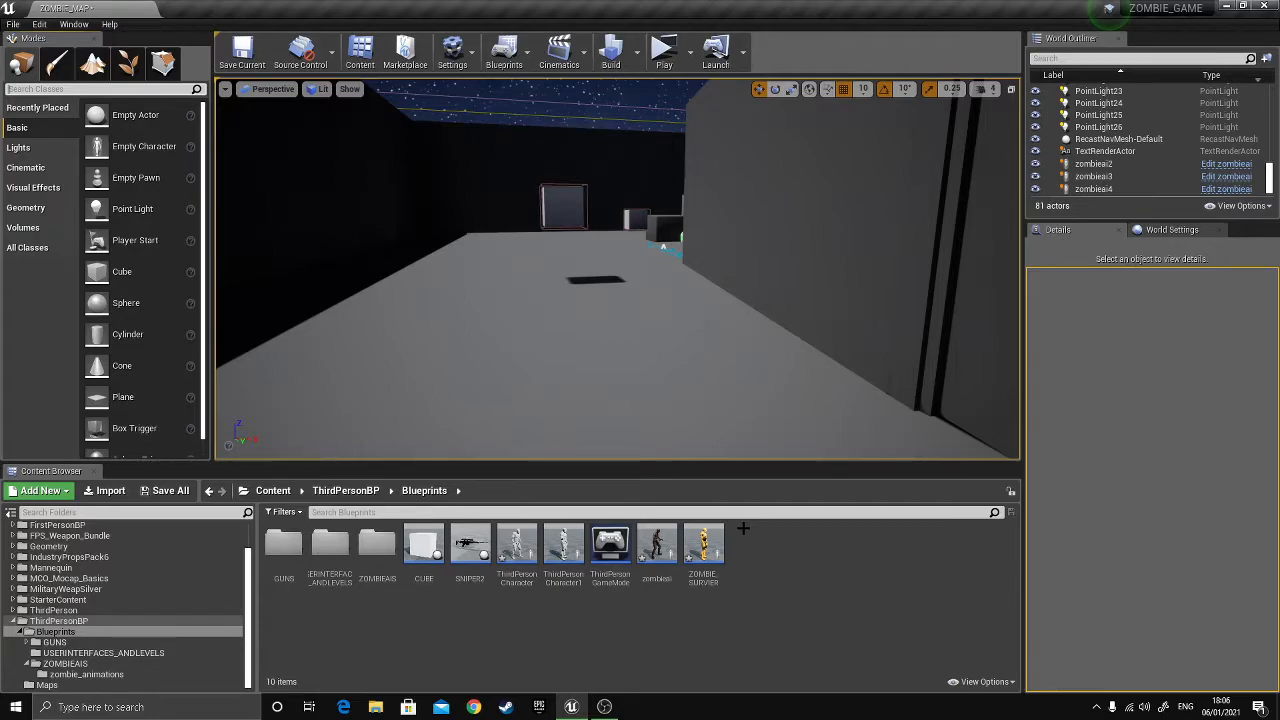
- Bring up the FBX import options for the Zombie_Dying animation with the Ch10_nonPBR_Skeleton in Unreal Editor, and cancel the import
key(alt+Tab)
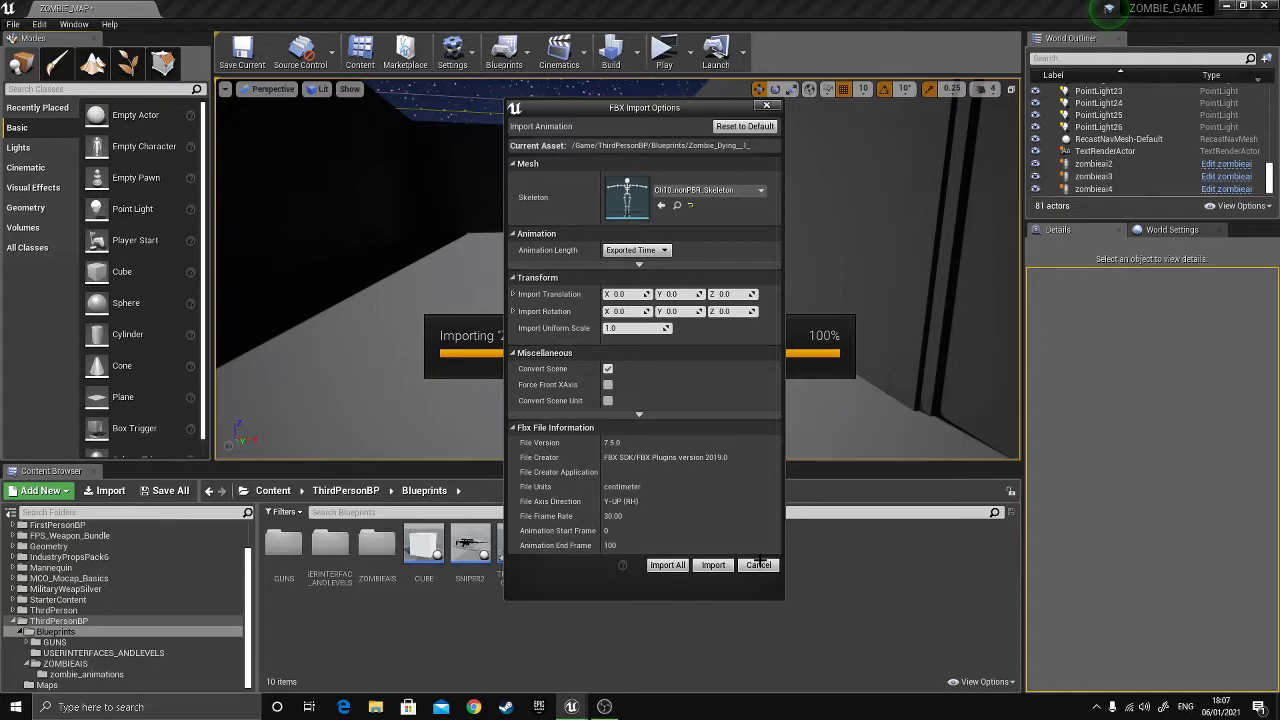
click(759, 565)
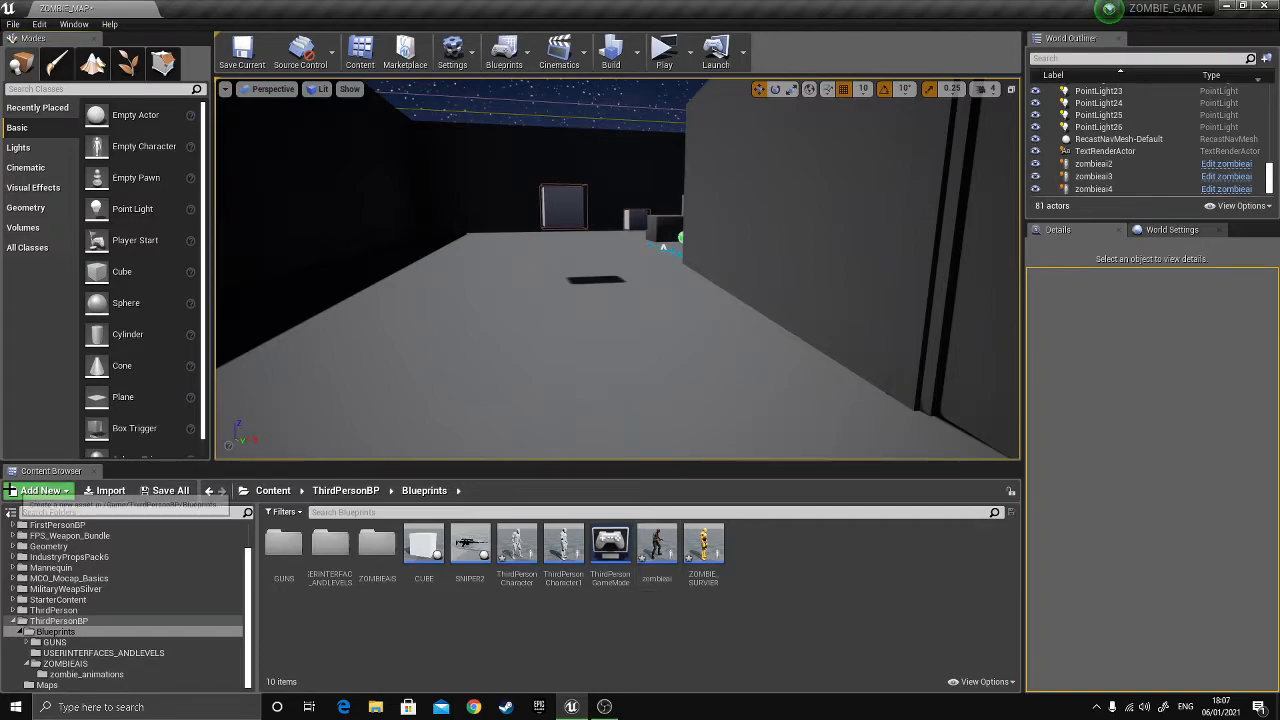
- View the First Person and Third Person Blueprint feature packs, and close the content dialog without adding any
click(24, 494)
click(64, 37)
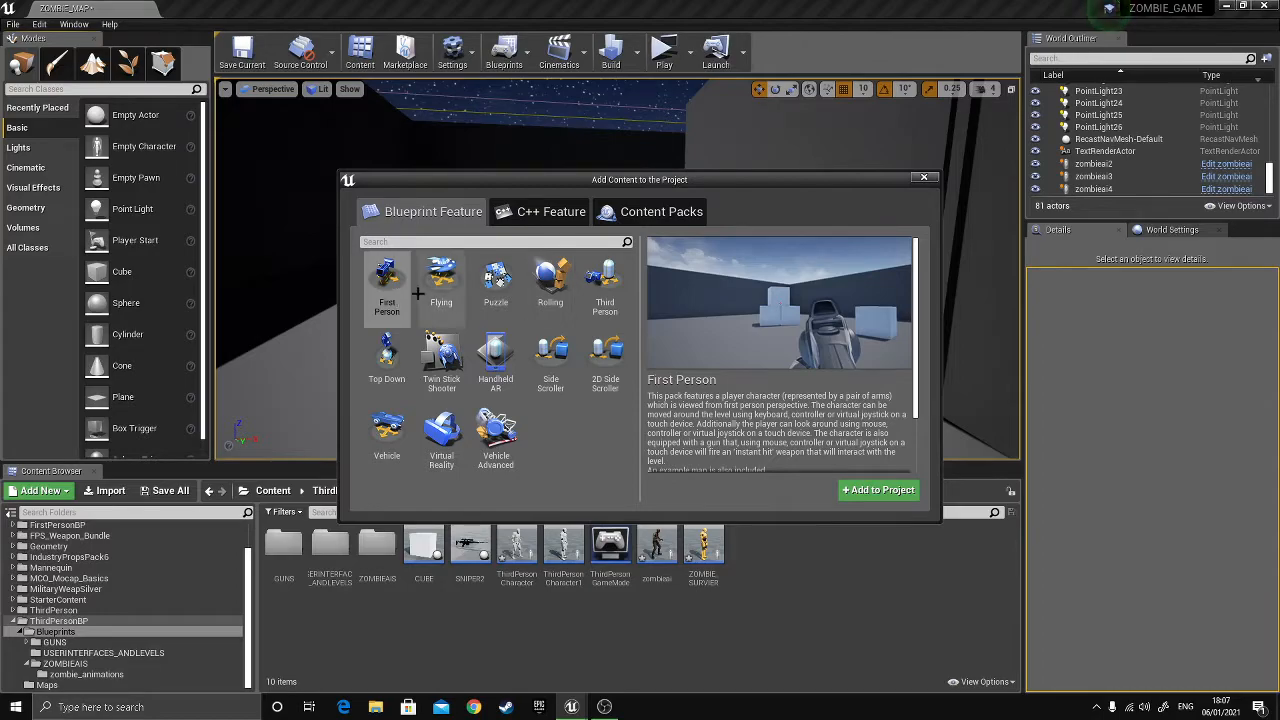
click(597, 297)
click(395, 292)
click(613, 292)
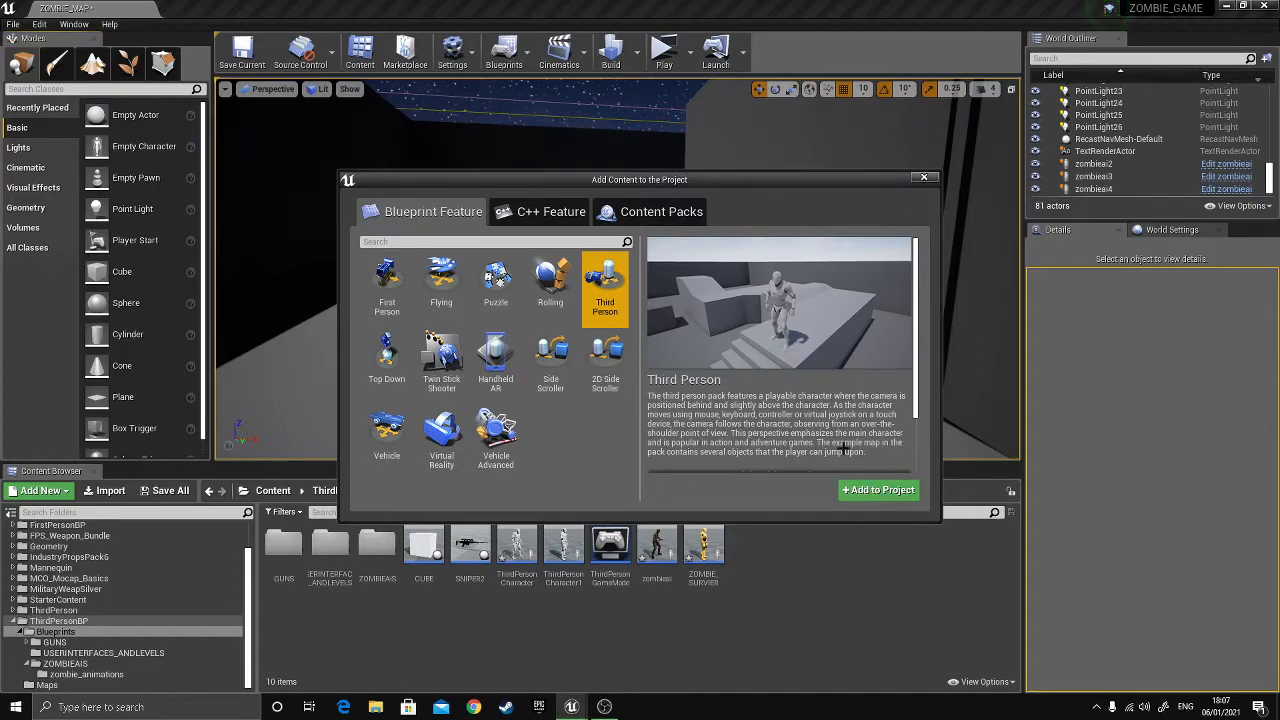
click(924, 177)
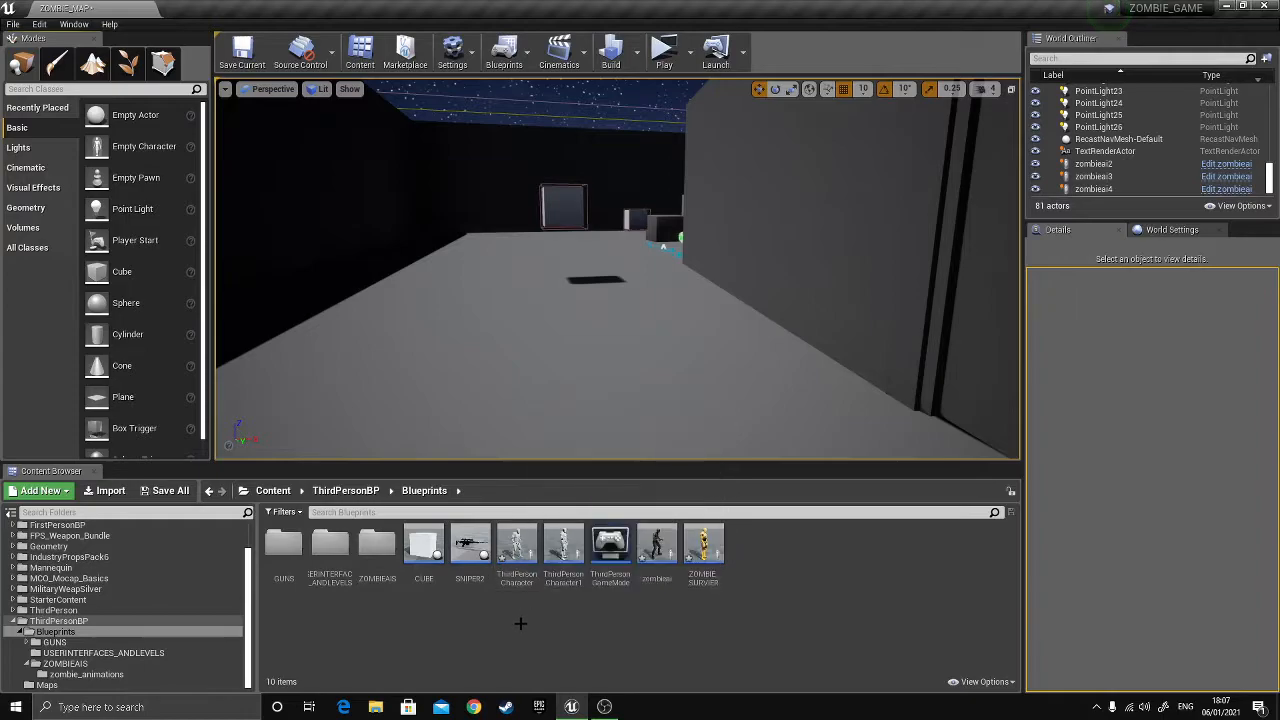
- View the contents of the Meshes folder inside the ThirdPerson content folder and return to its parent
click(100, 610)
double_click(284, 545)
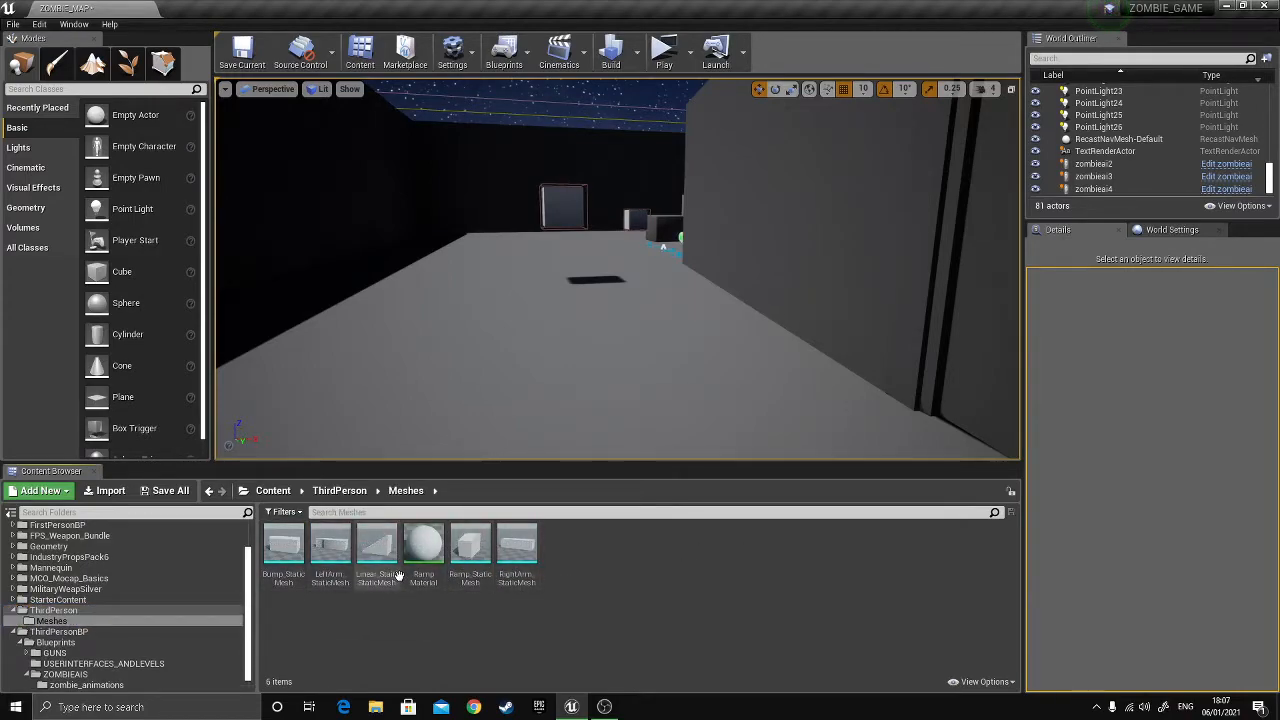
click(209, 491)
right_drag(501, 257, 727, 282)
key(a)
key(d)
key(w)
scroll(130, 620, down, 1)
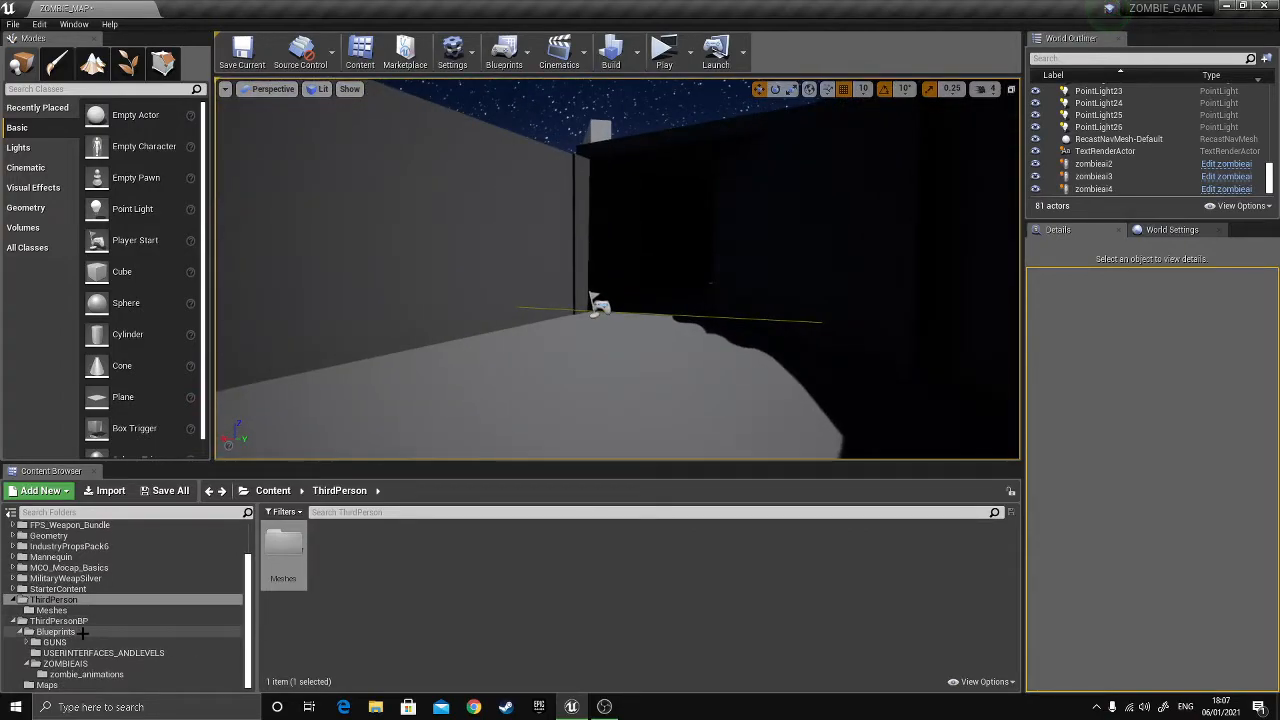
- Open the zombieai blueprint from the ThirdPersonBP Blueprints folder and show its 3D viewport
click(56, 631)
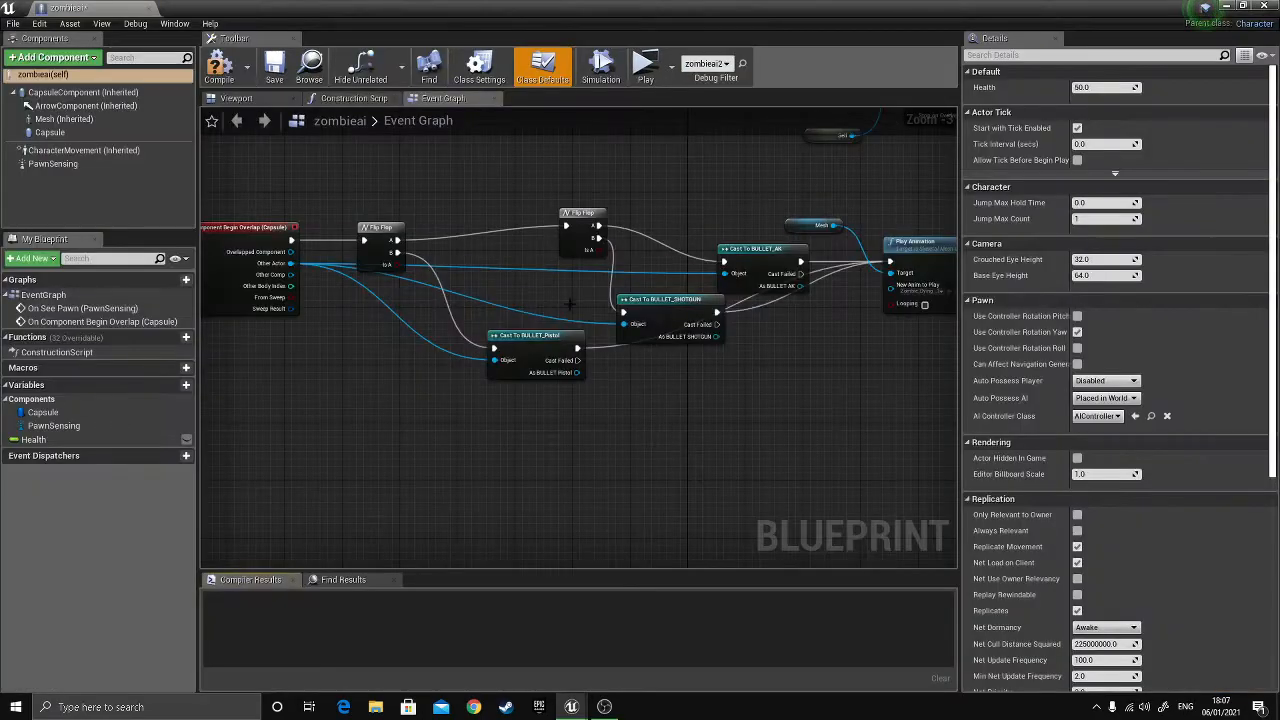
right_drag(406, 187, 490, 231)
click(236, 98)
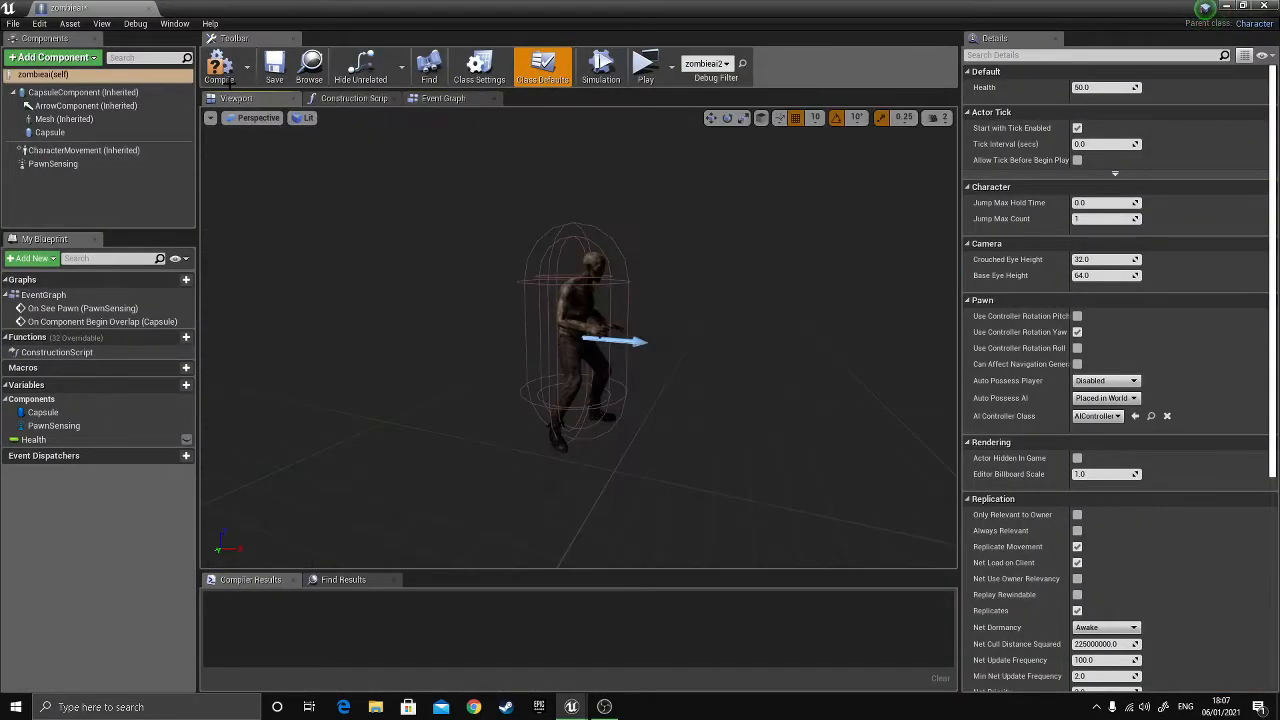
- Compile the zombieai blueprint and select its inherited Mesh component to show its details
click(219, 67)
drag(690, 331, 708, 308)
mouse_move(685, 331)
right_down()
mouse_move(678, 318)
mouse_move(691, 329)
right_up()
click(64, 119)
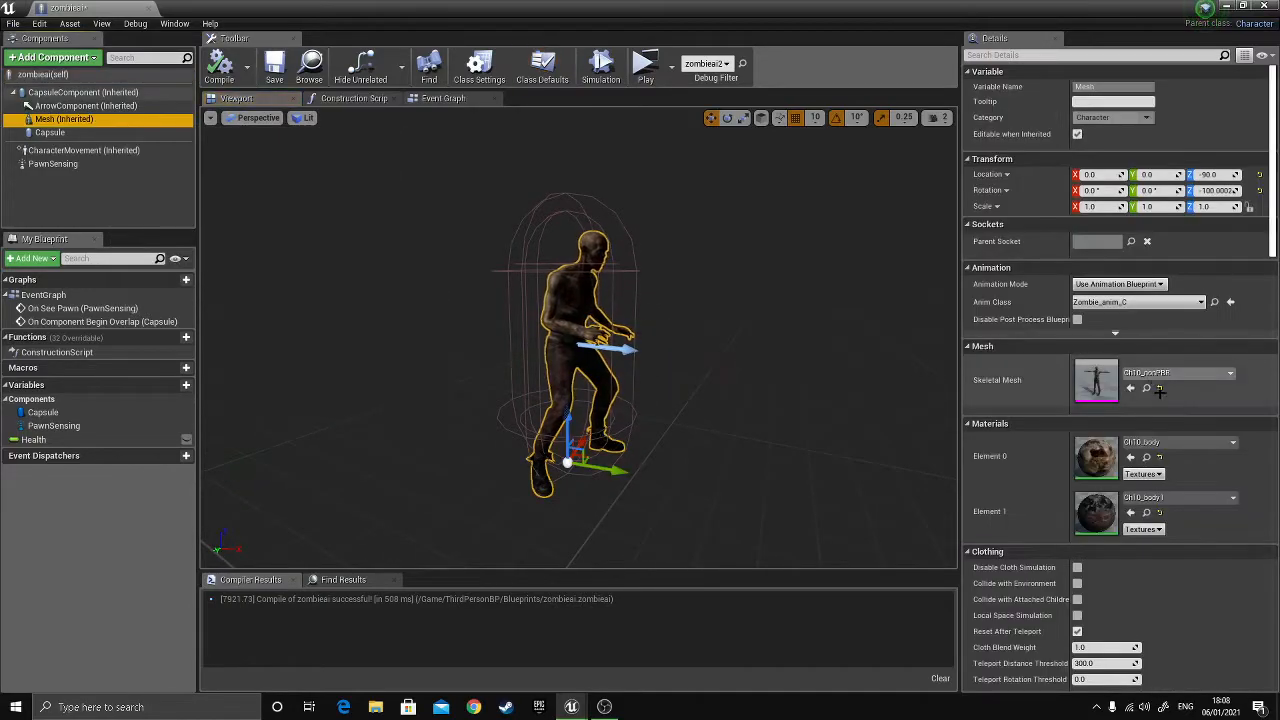
- View the skeletal meshes available for the Mesh component, keep Ch10_nonPBR, and select the Capsule component
click(1180, 372)
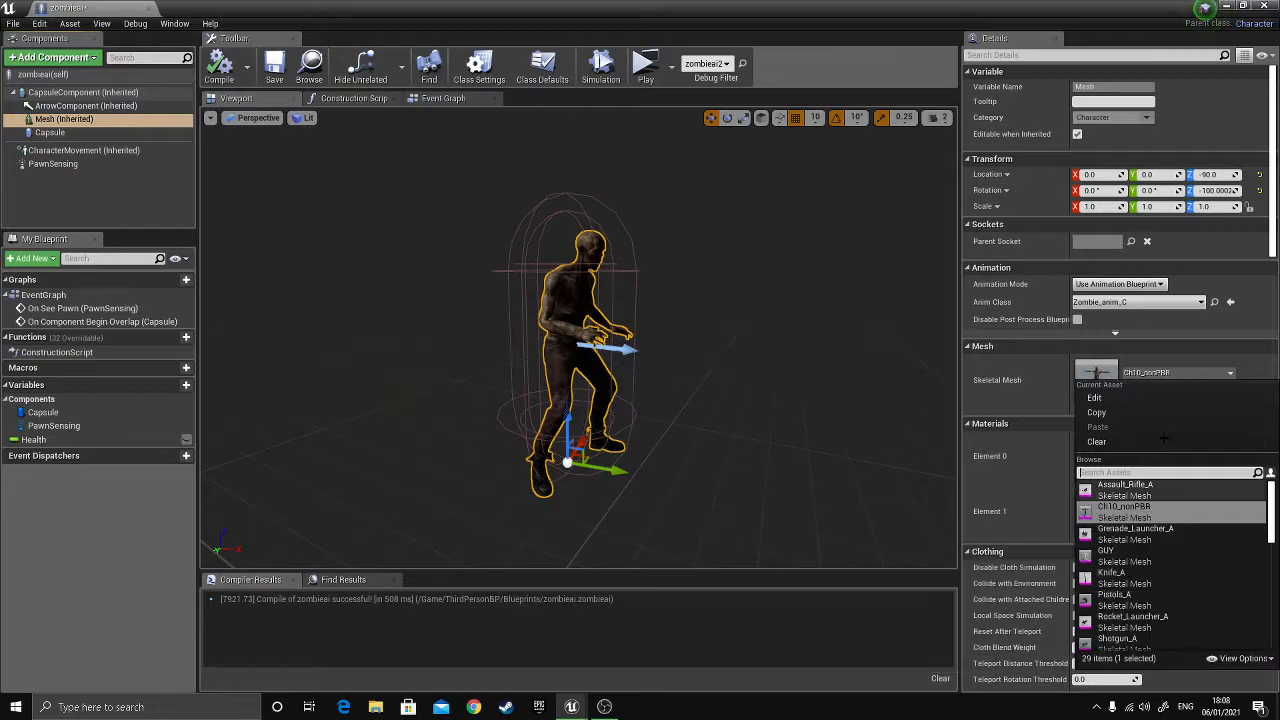
click(1163, 373)
right_drag(739, 297, 648, 301)
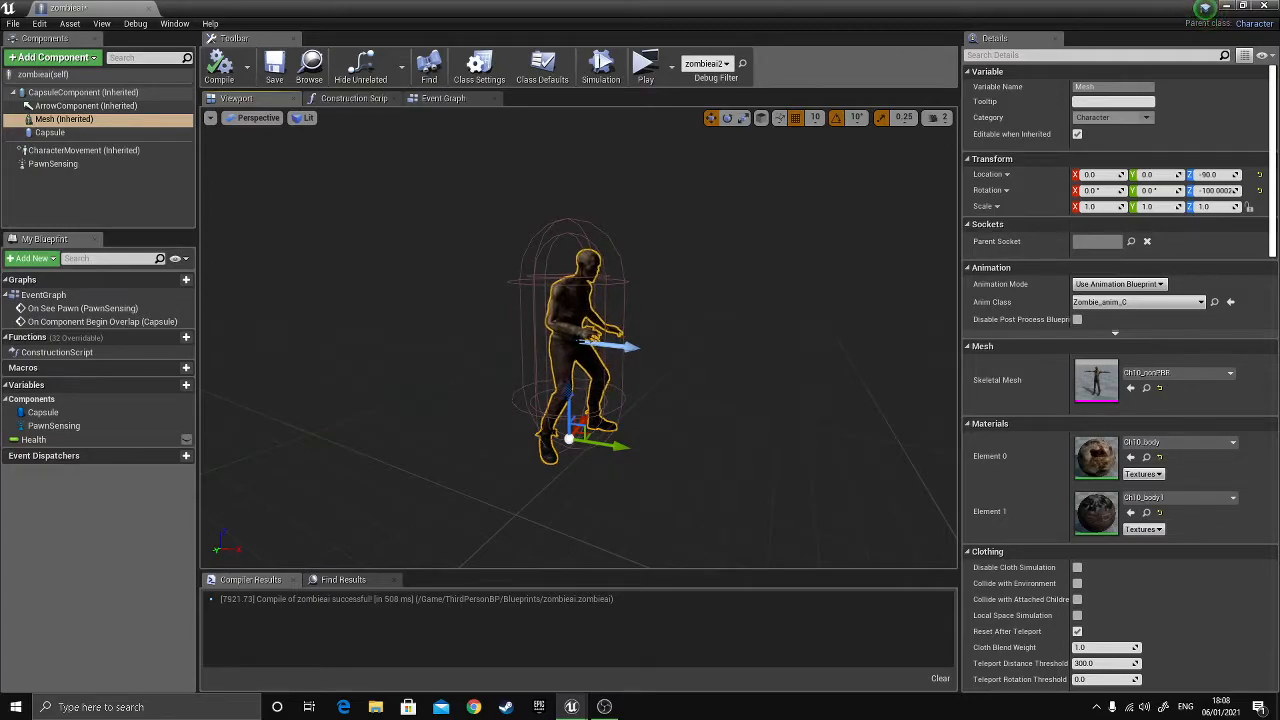
click(50, 132)
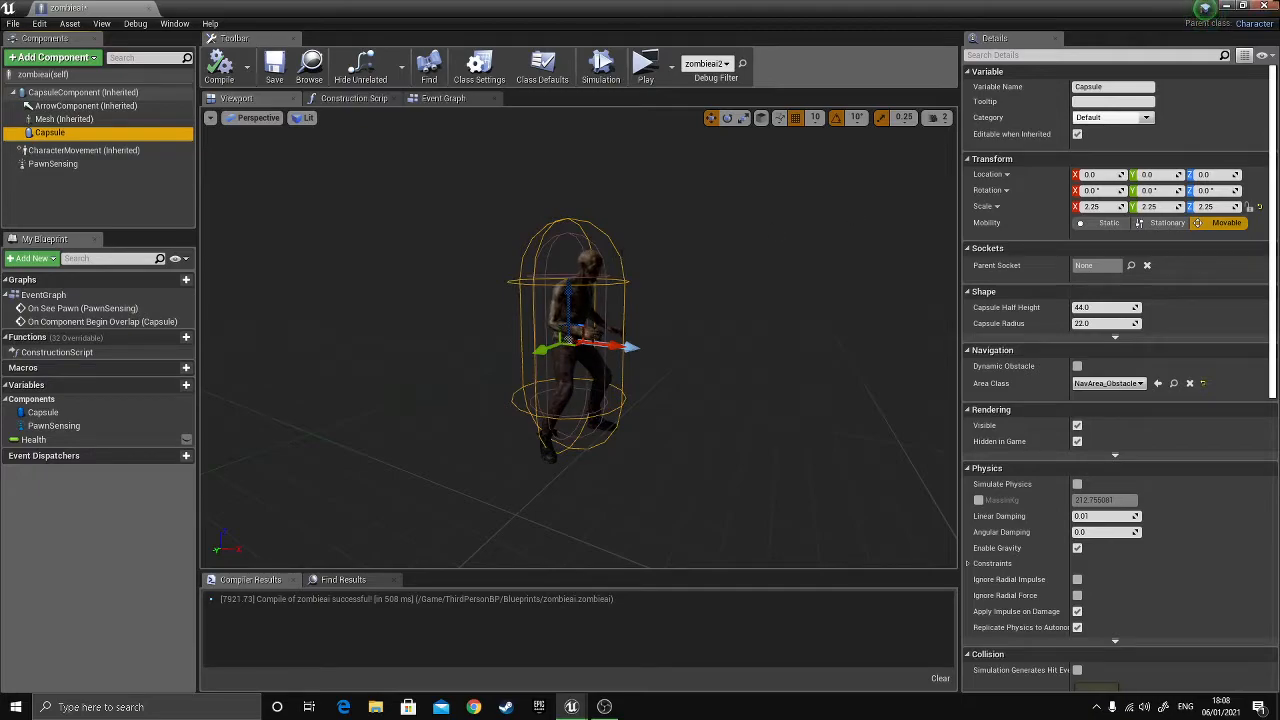
- Leave the zombieai blueprint and open the zombie_animations folder inside the ZOMBIEAIS content folder
click(1227, 6)
click(649, 607)
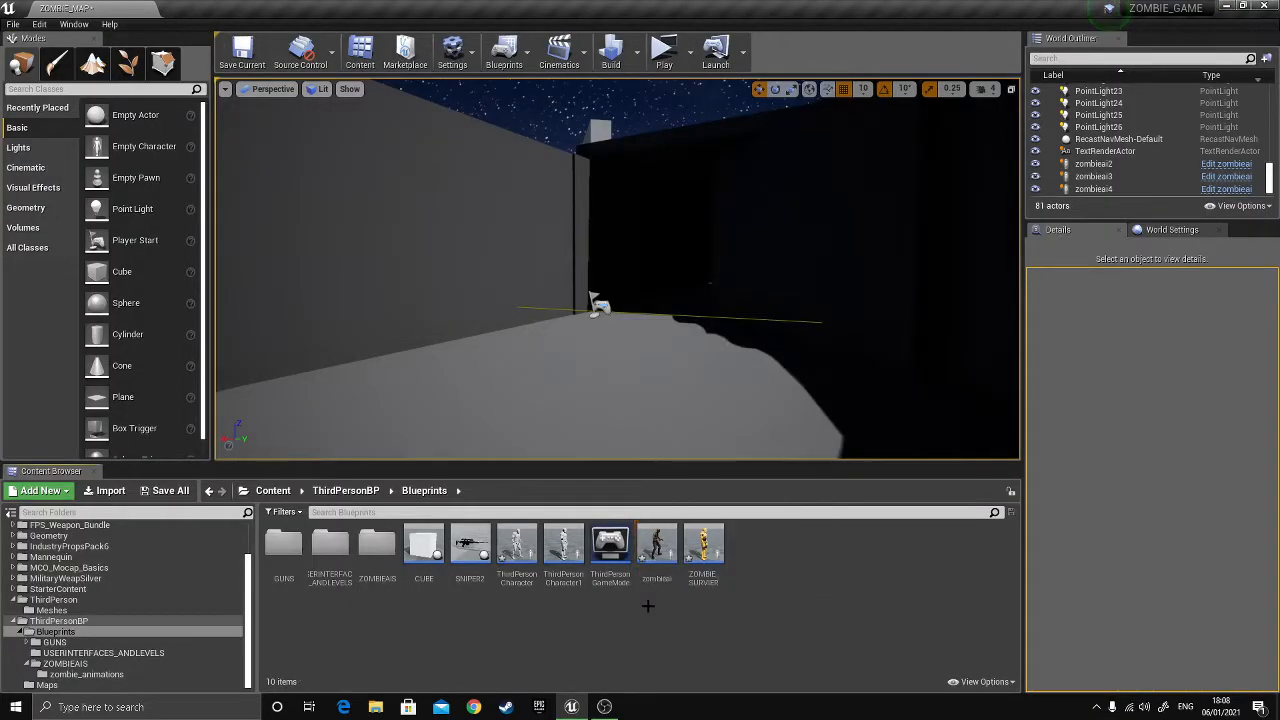
click(90, 634)
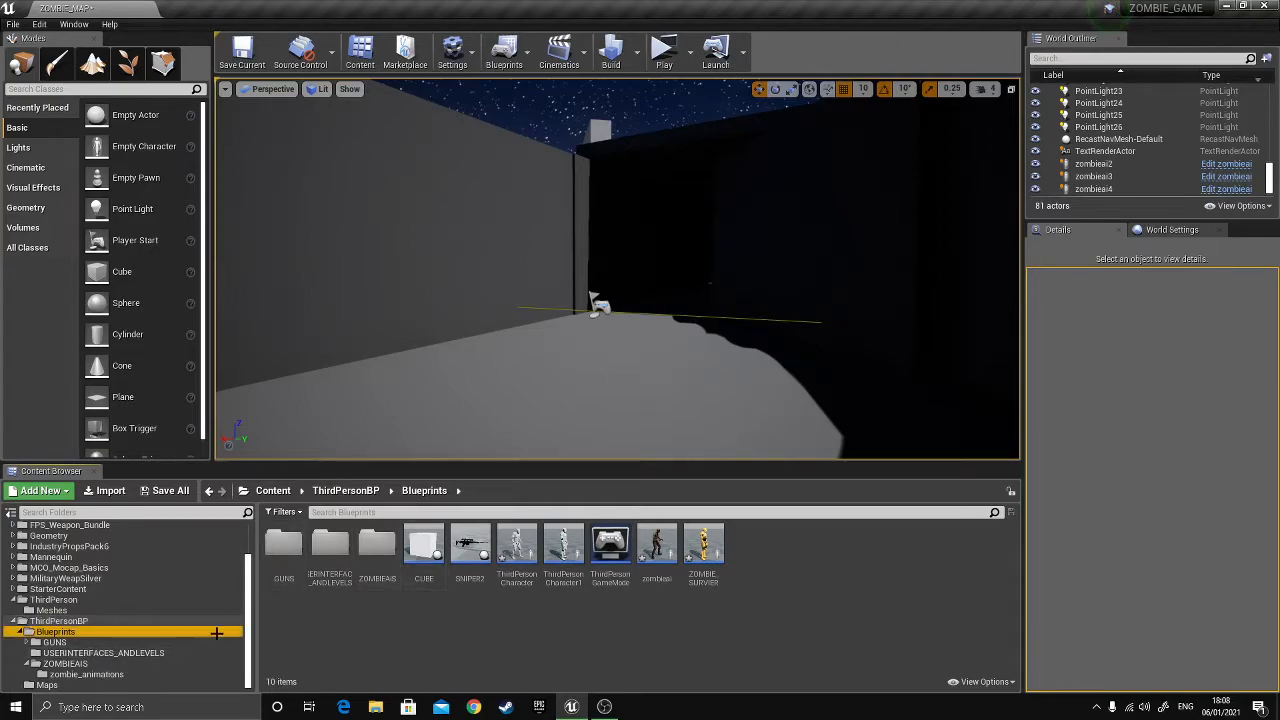
click(70, 663)
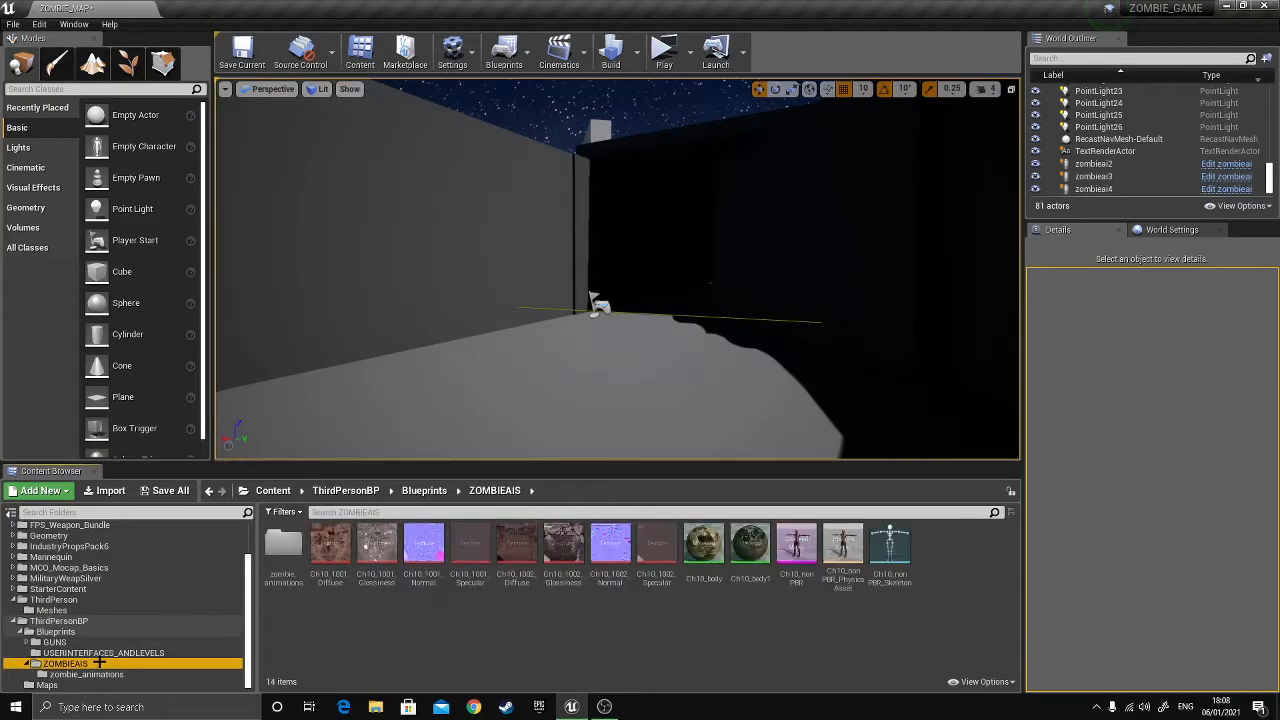
double_click(276, 585)
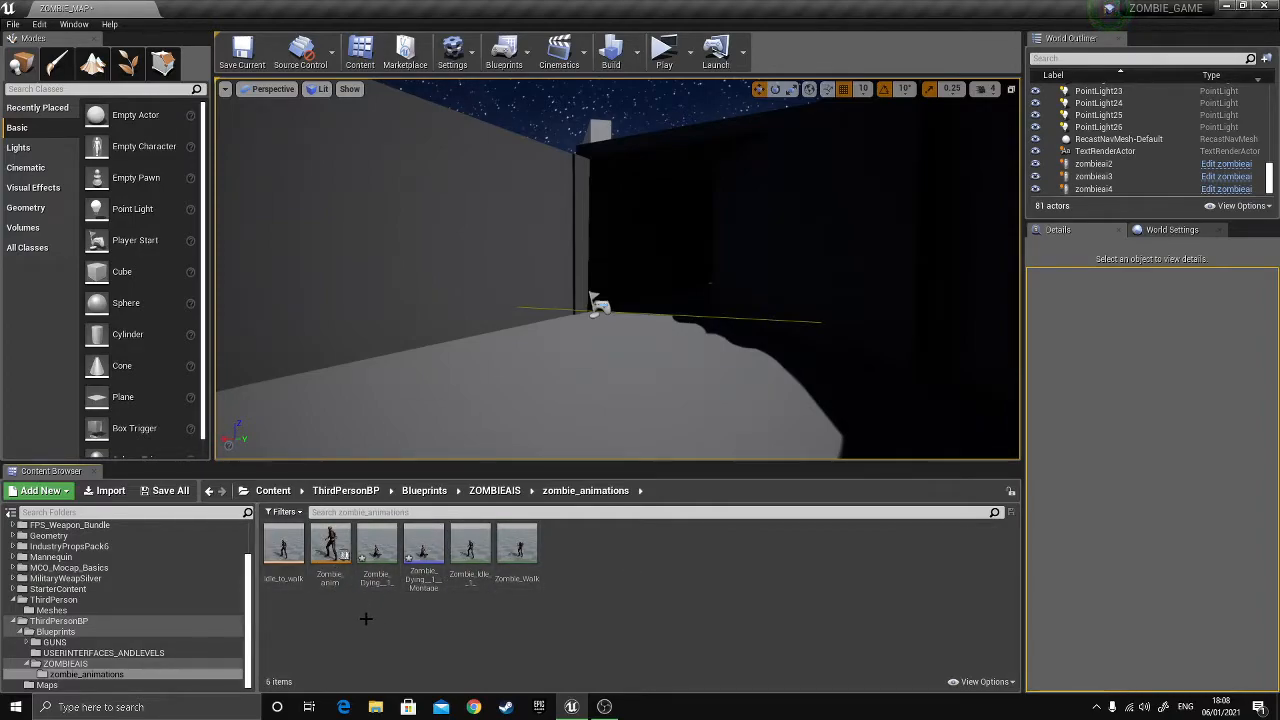
right_click(619, 561)
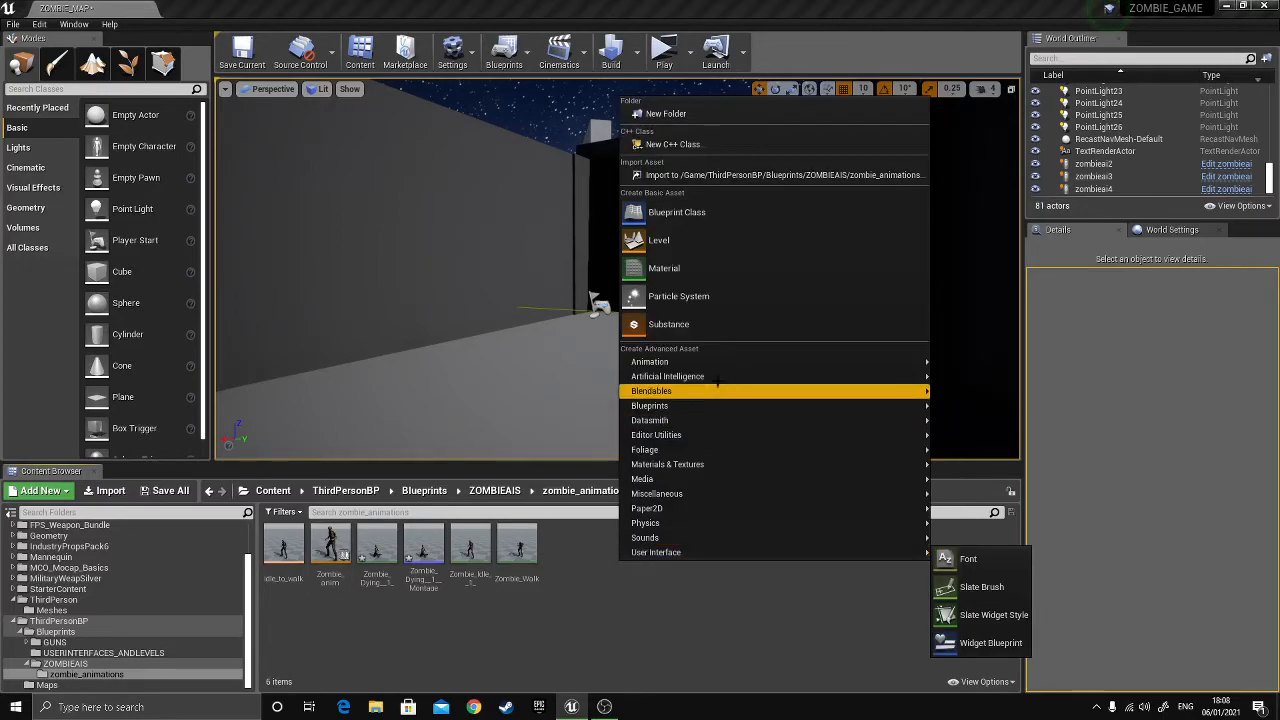
mouse_move(790, 365)
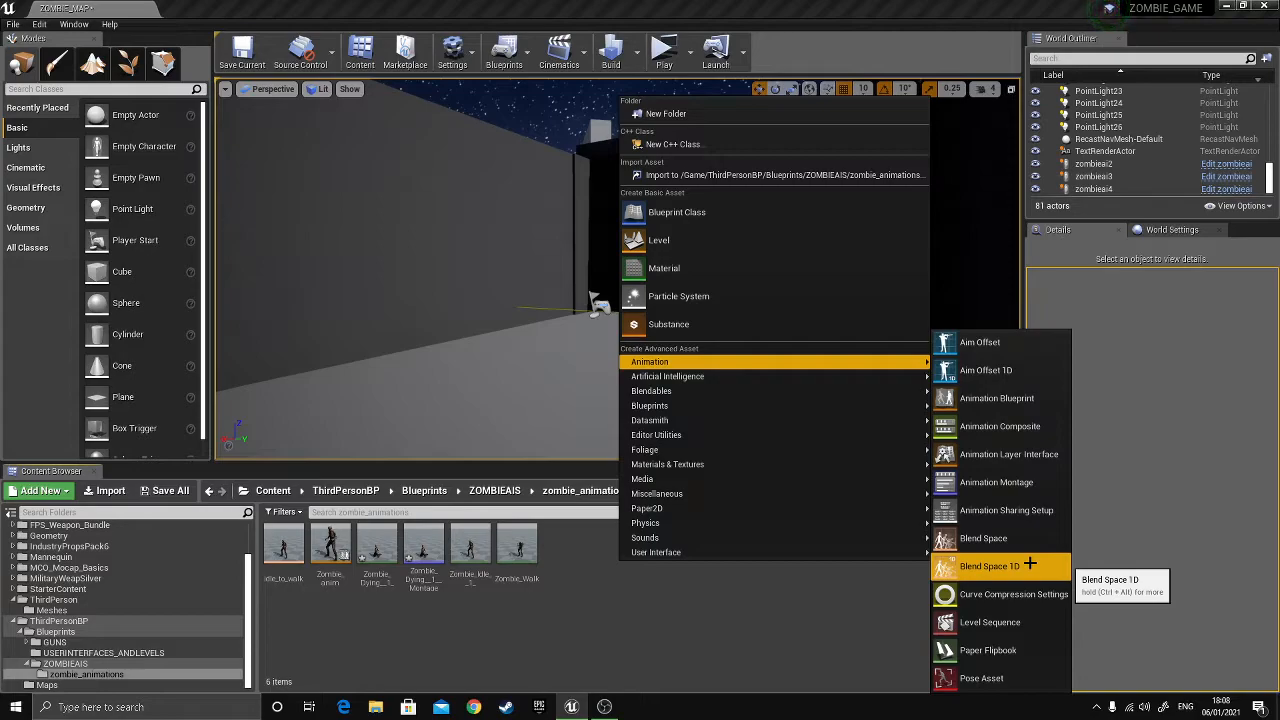
click(980, 566)
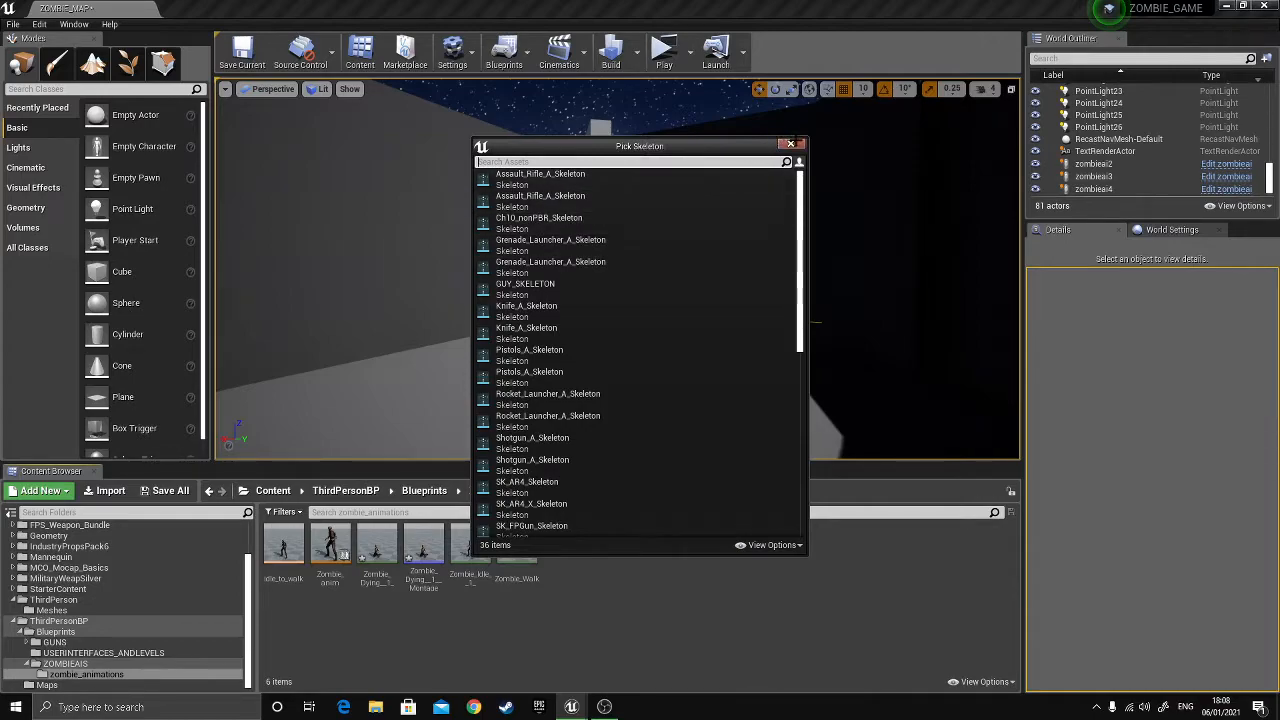
click(790, 144)
- Open the idle_to_walk blend space and examine its horizontal axis name, maximum axis value and zombie preview
double_click(283, 548)
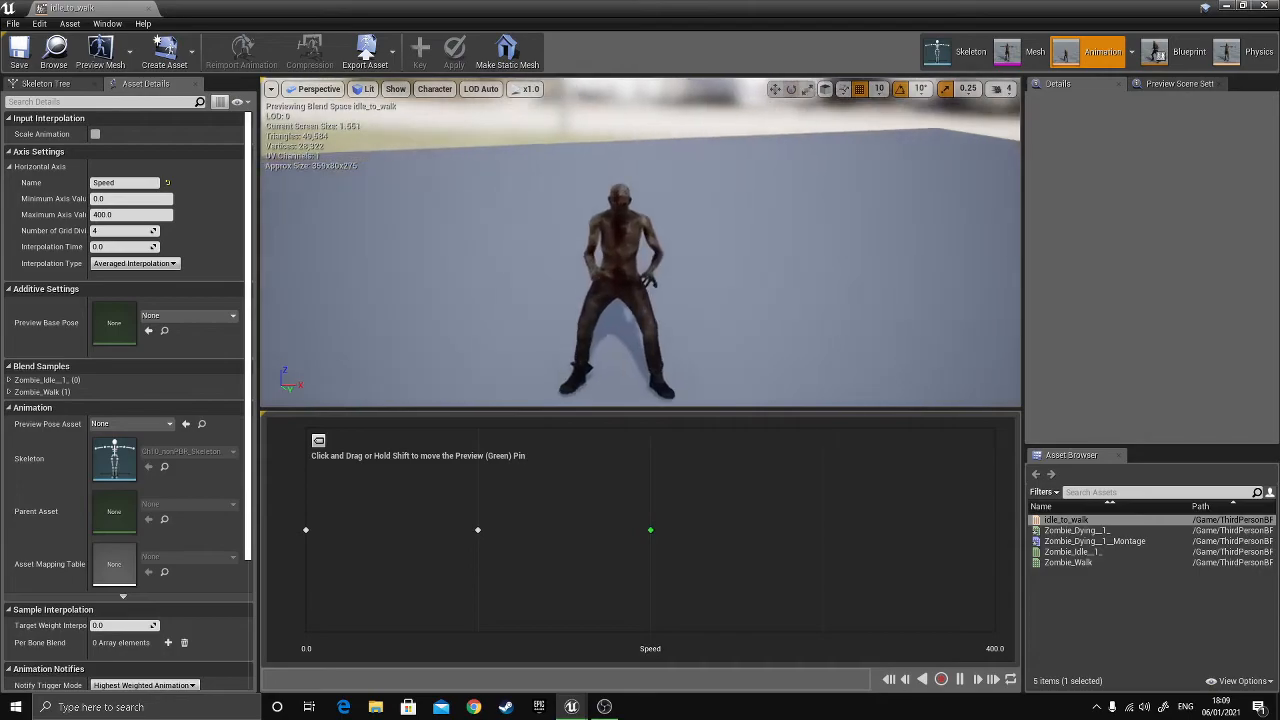
mouse_move(680, 286)
right_down()
mouse_move(650, 290)
mouse_move(695, 290)
mouse_move(680, 286)
right_up()
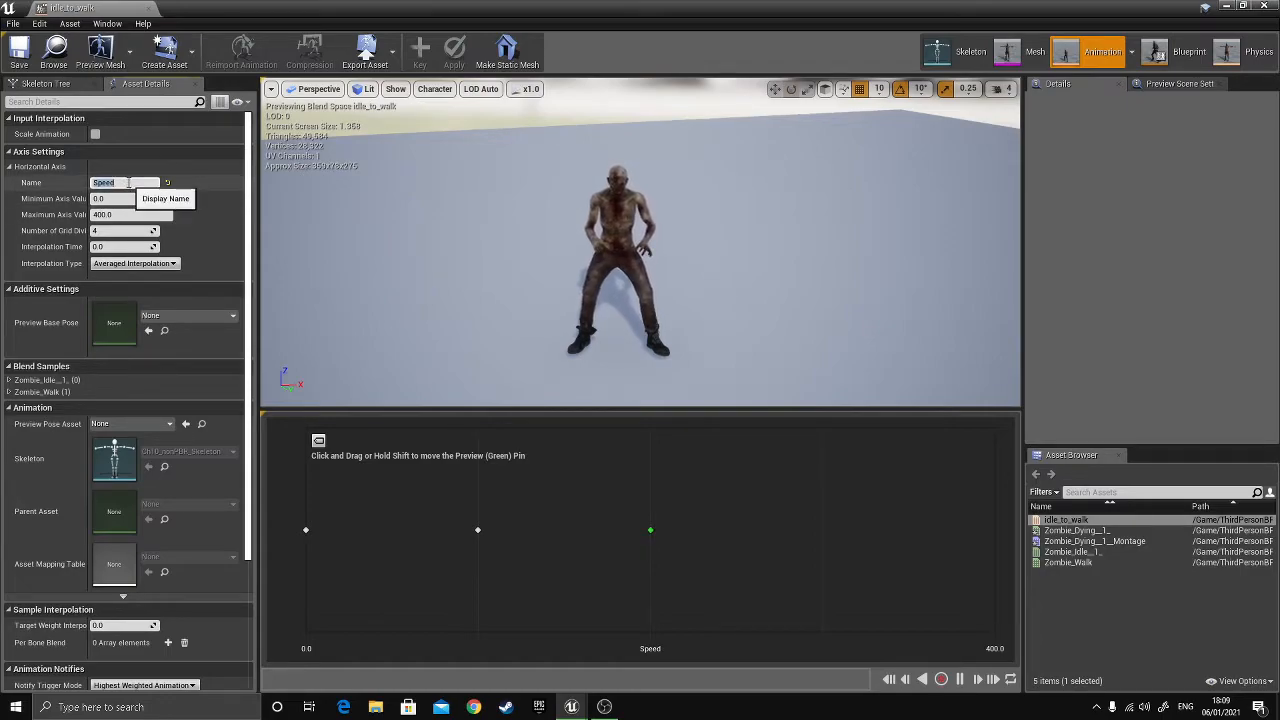
key(Tab)
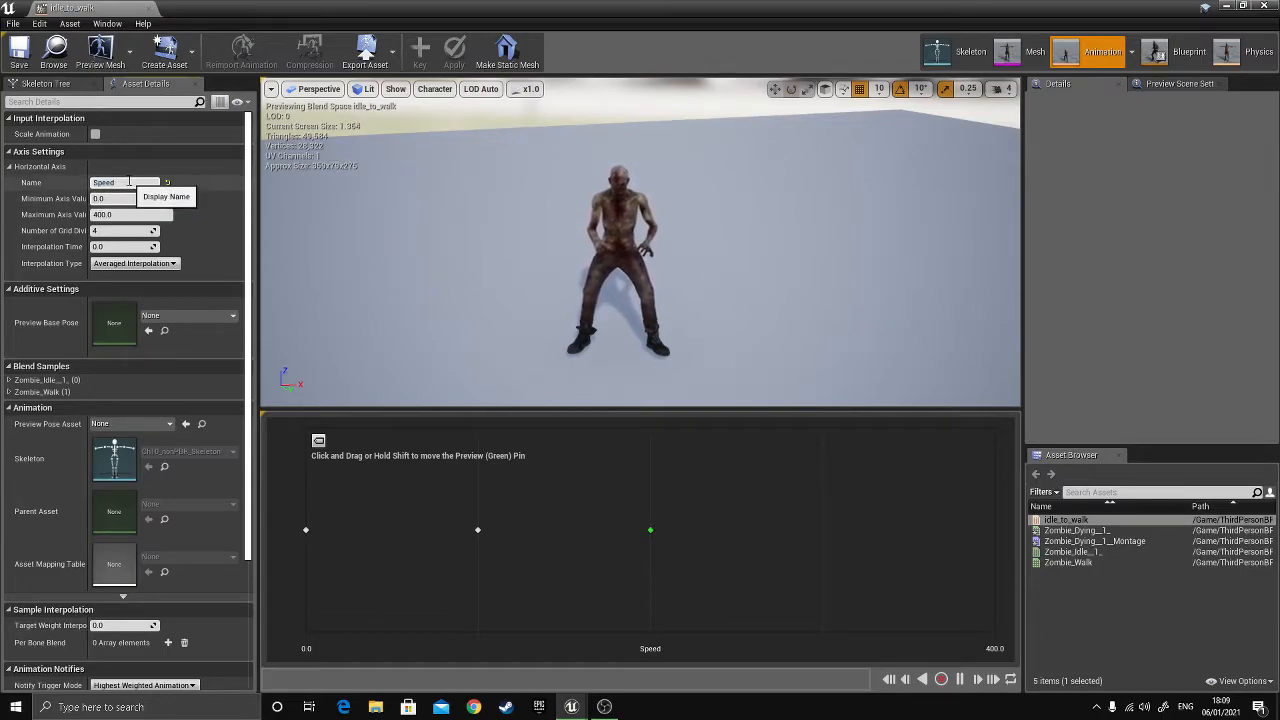
click(125, 214)
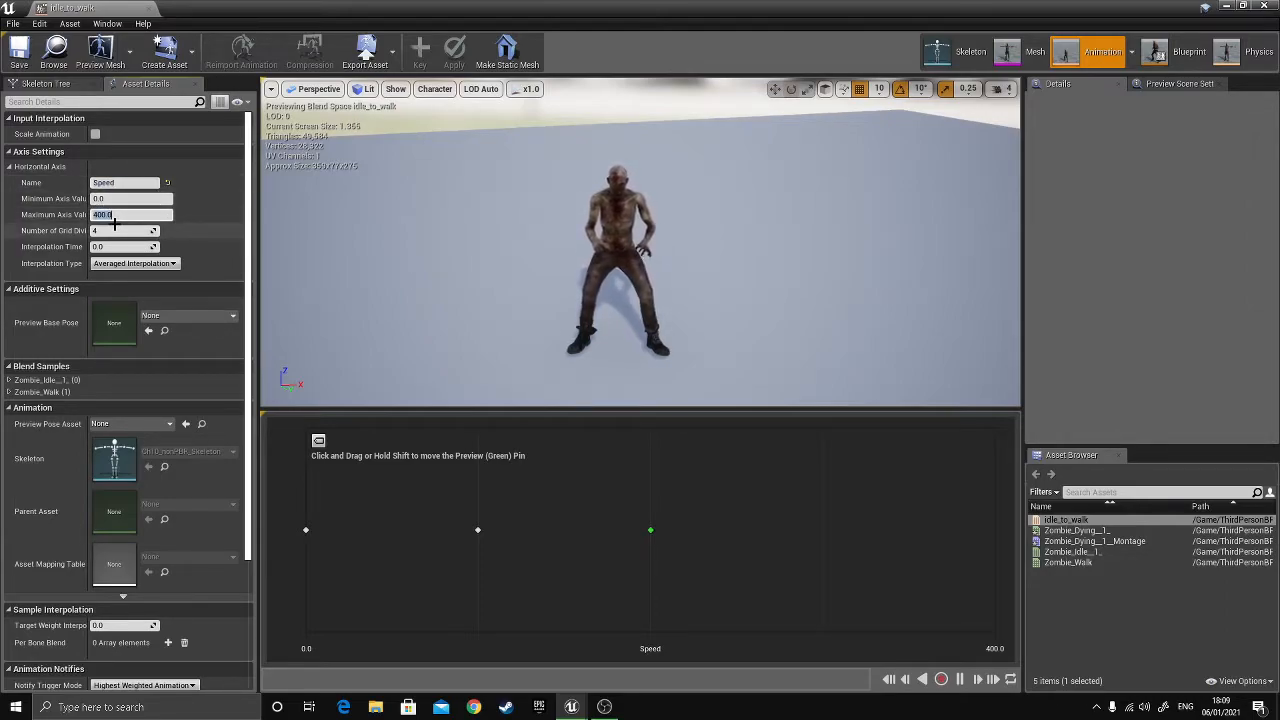
mouse_move(529, 243)
right_down()
mouse_move(560, 231)
mouse_move(545, 225)
mouse_move(531, 244)
mouse_move(531, 220)
right_up()
scroll(531, 243, up, 3)
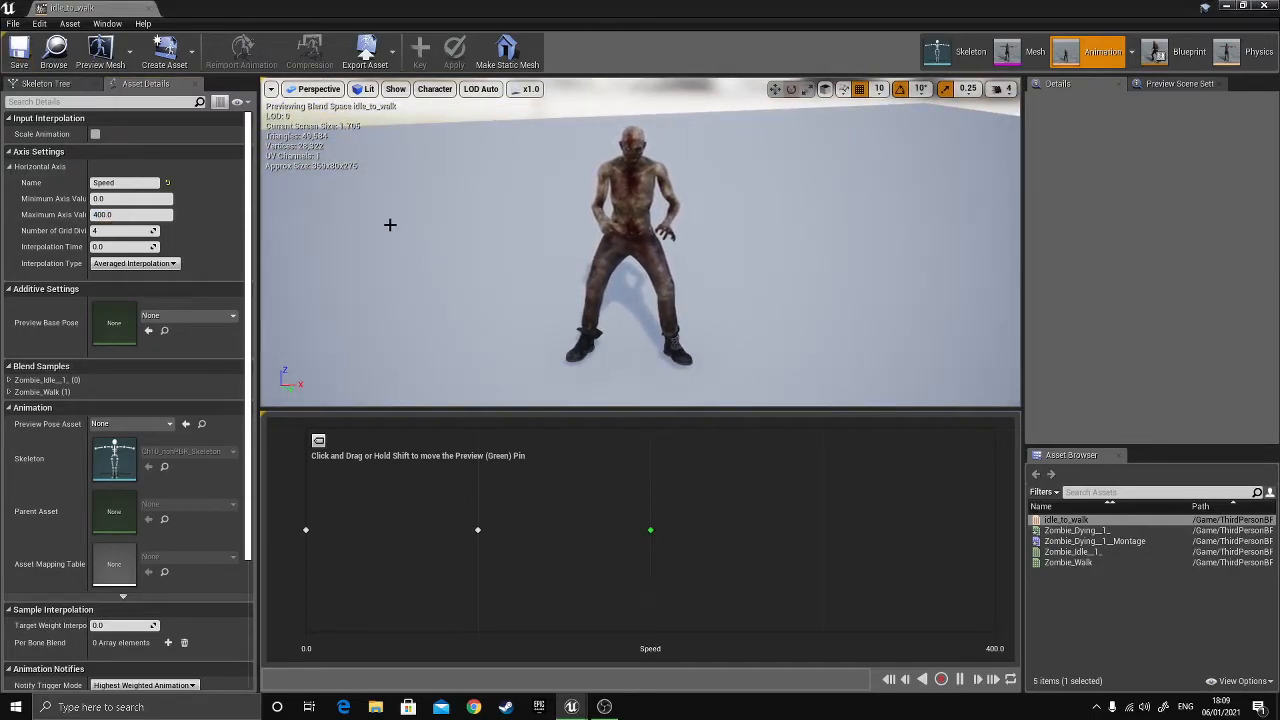
- Move the blend space preview to speed 0.0 and view the details of the Zombie_Idle__1_ animation
drag(650, 530, 302, 535)
drag(1086, 548, 1077, 553)
mouse_move(1080, 552)
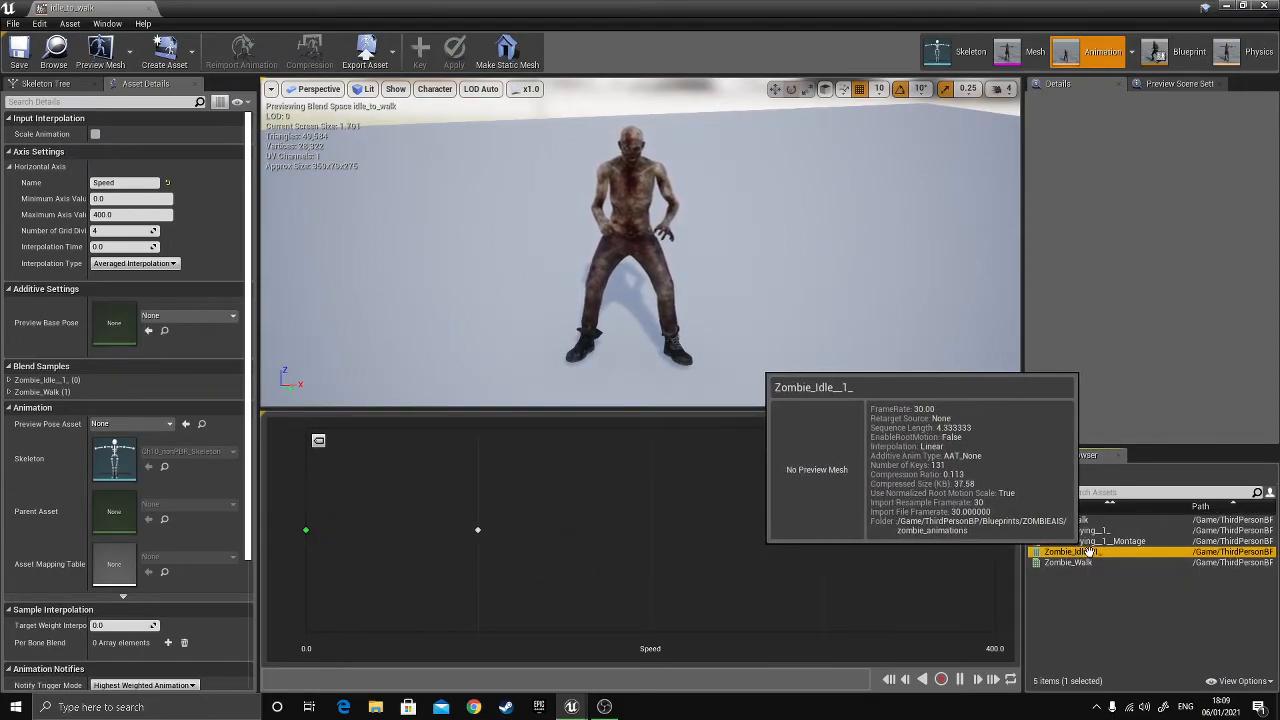
mouse_move(1088, 552)
mouse_down()
mouse_move(408, 551)
mouse_move(294, 535)
mouse_move(1088, 556)
mouse_move(587, 562)
mouse_move(1092, 554)
mouse_up()
click(1052, 588)
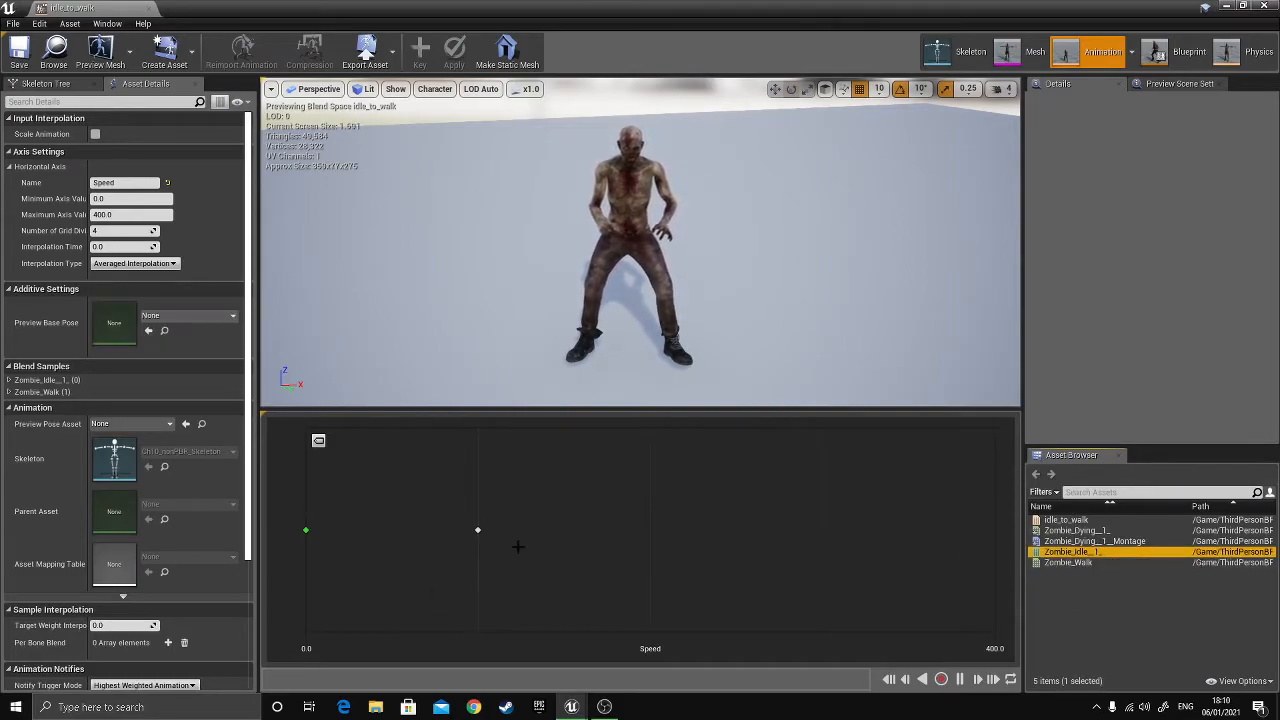
click(301, 536)
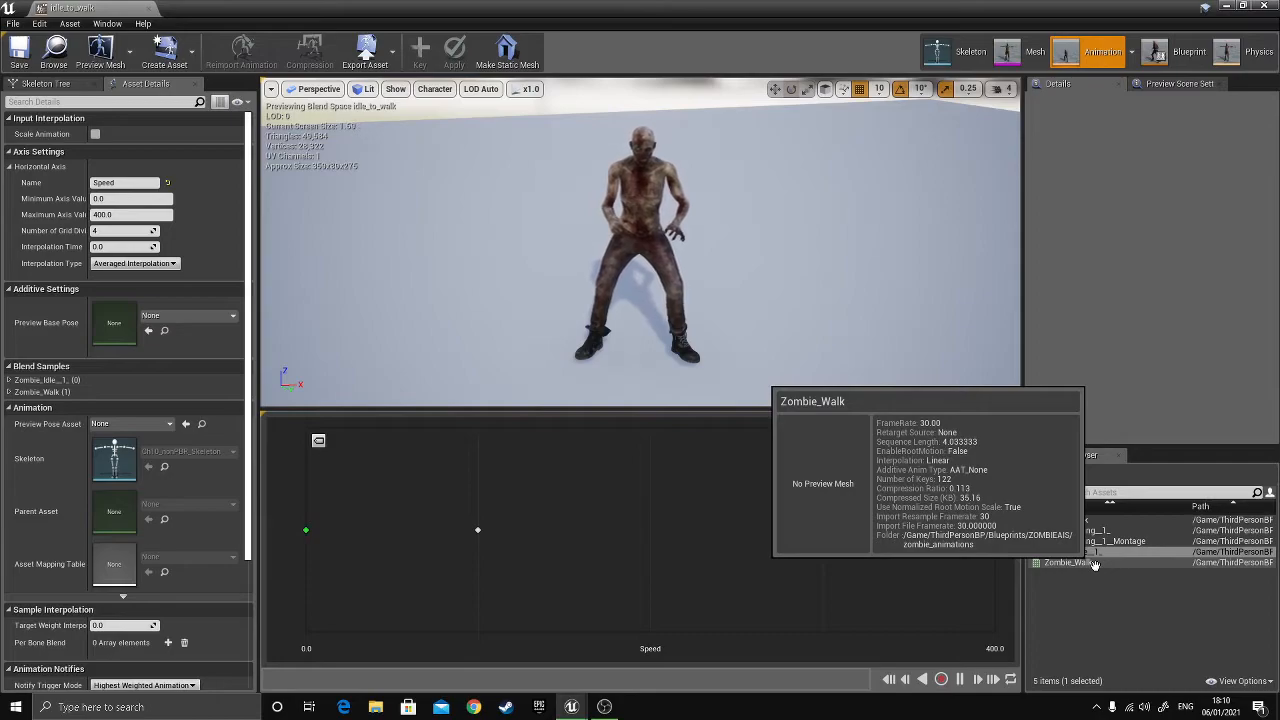
- Try a Zombie_Walk sample at speed 200 in the blend space, preview the blend, and delete the sample
drag(1095, 564, 650, 530)
click(307, 530)
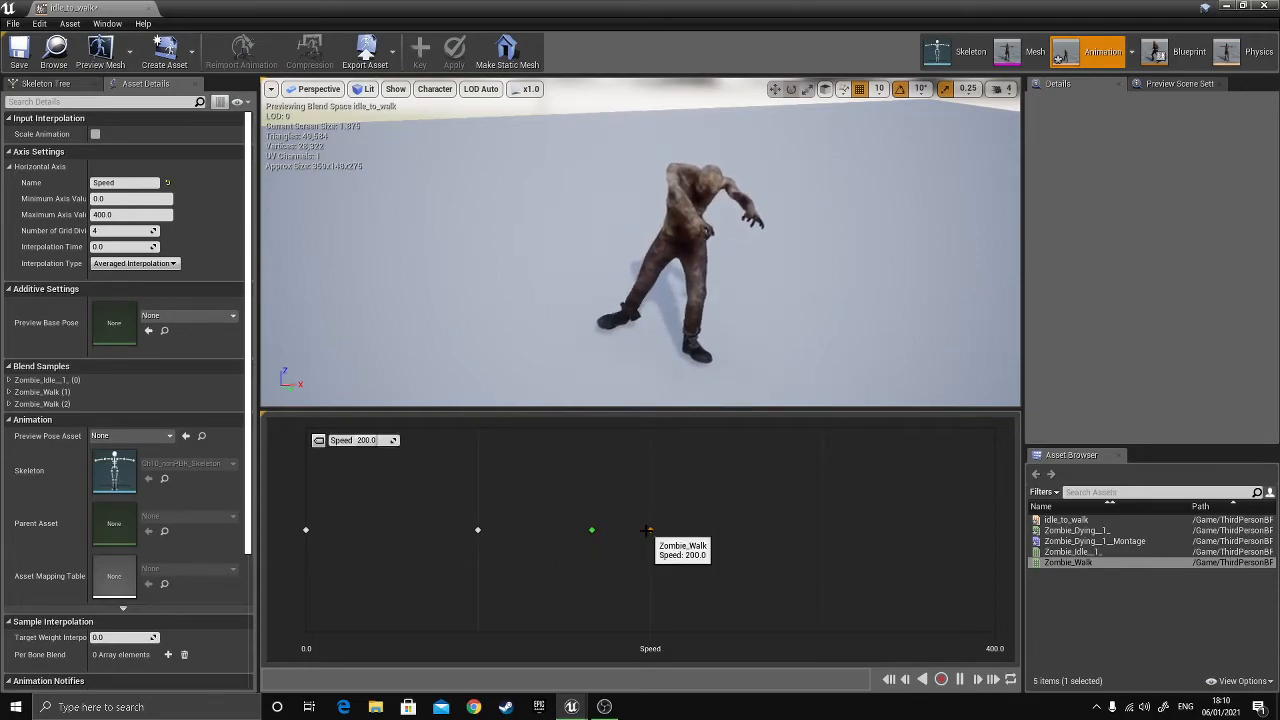
key(Delete)
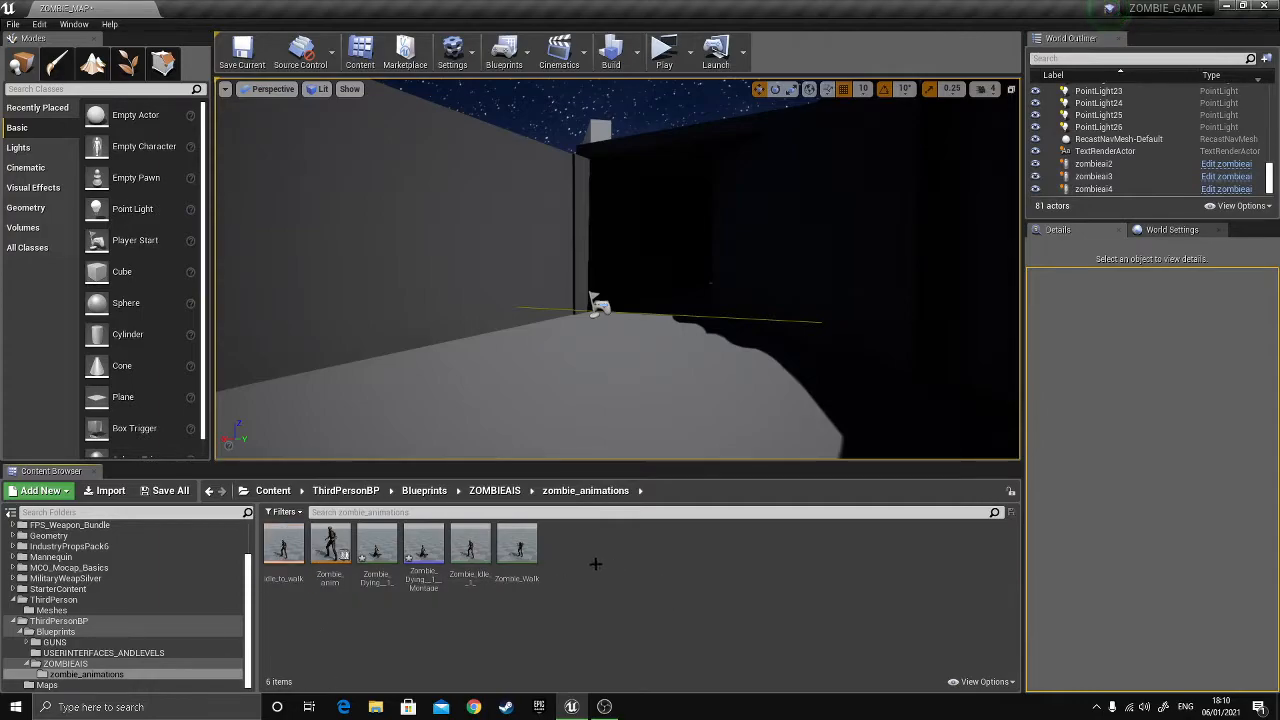
right_click(595, 565)
mouse_move(645, 373)
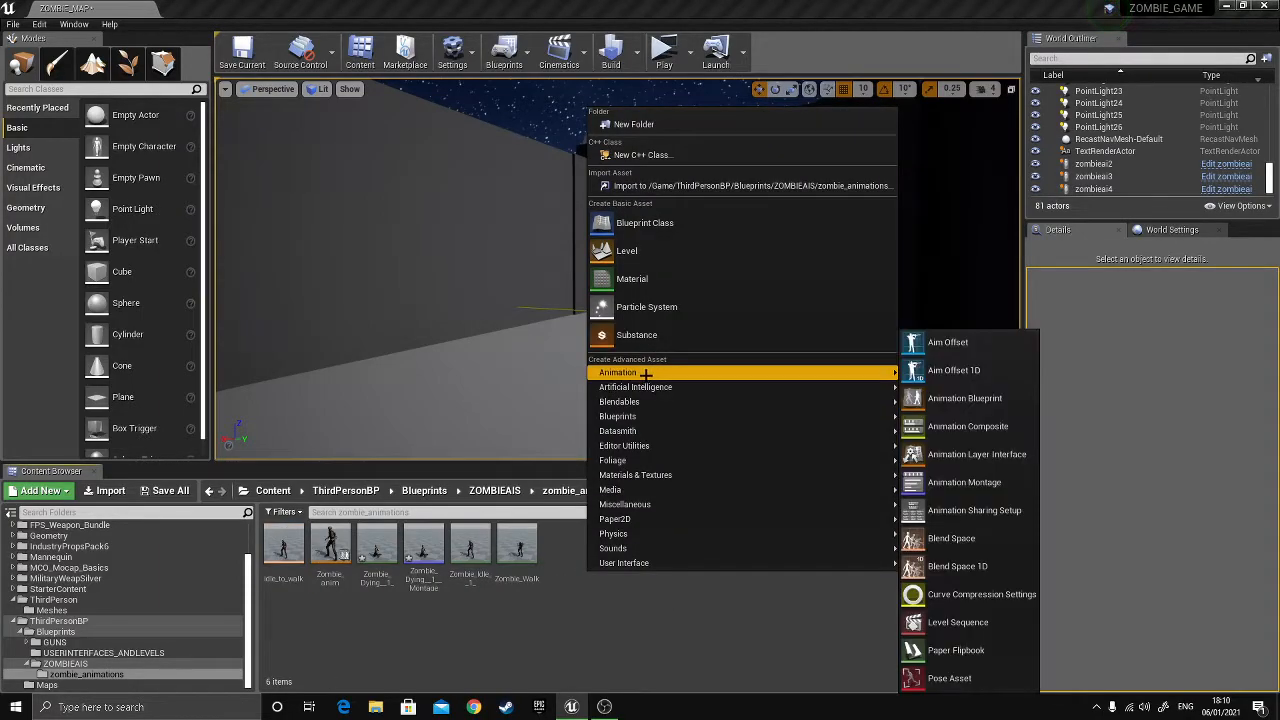
click(960, 399)
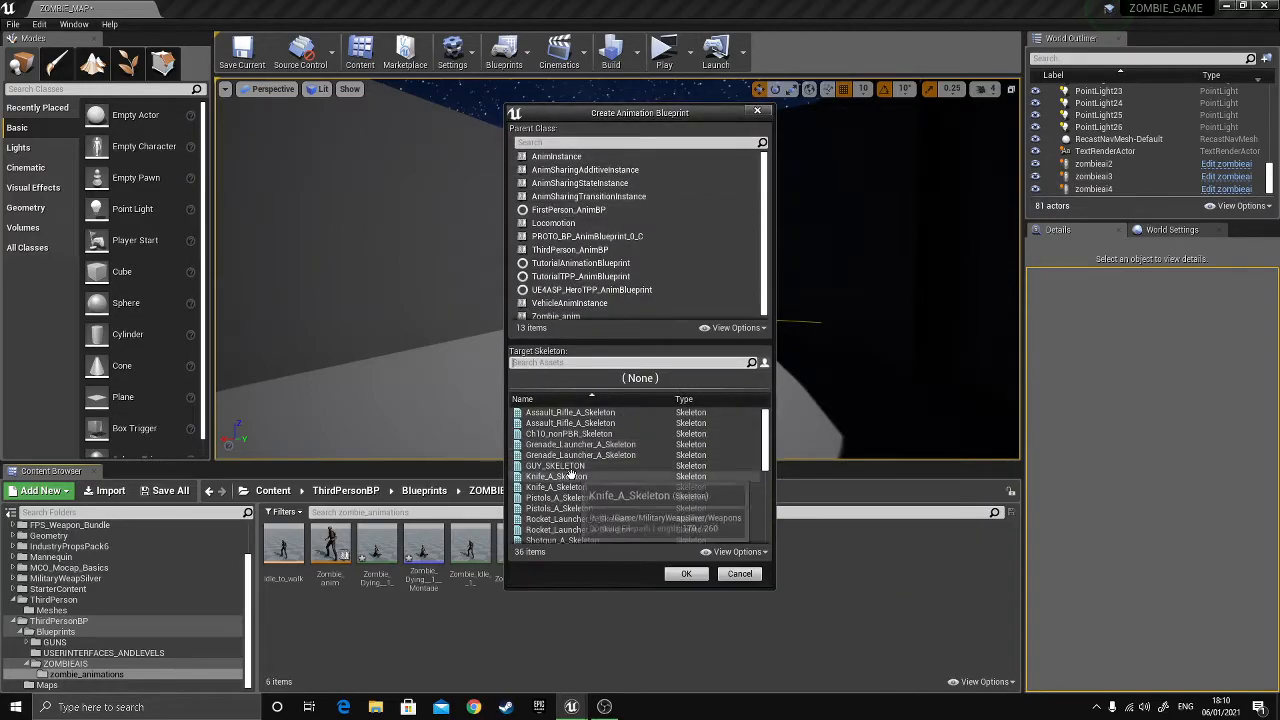
click(568, 434)
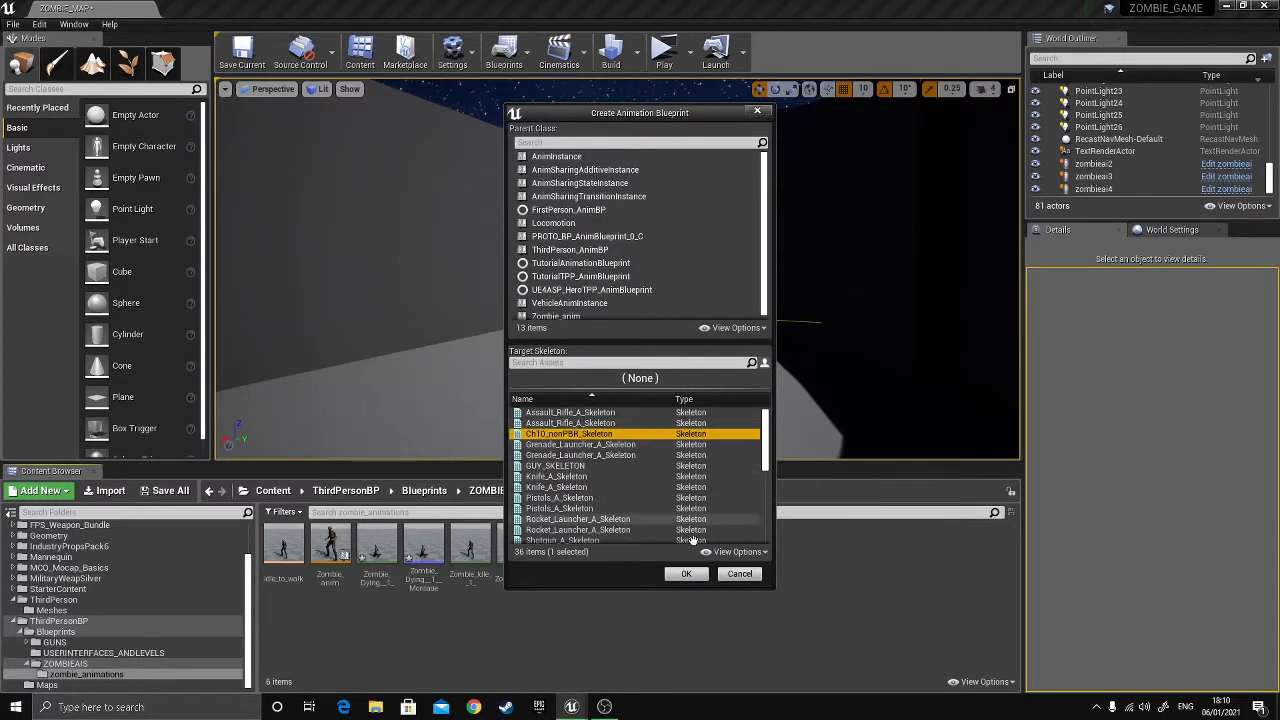
click(738, 574)
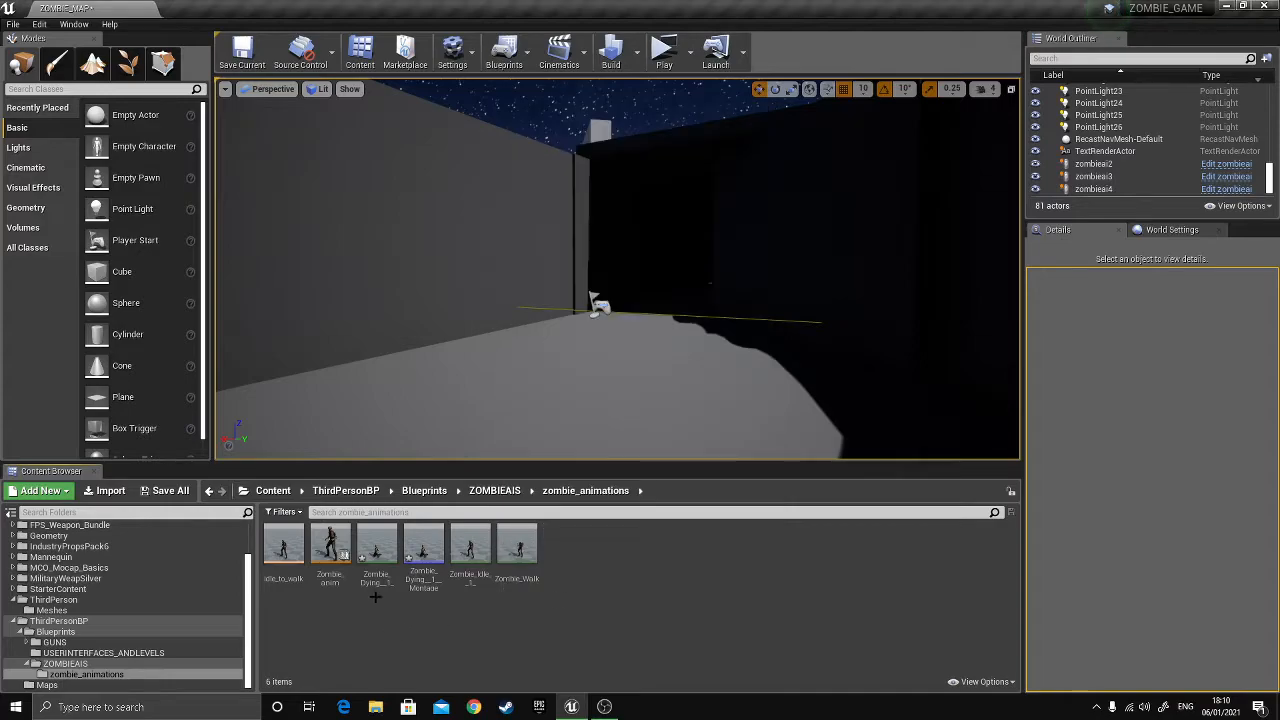
- Create an Animation Blueprint in the zombie_animations folder with Ch10_nonPBR_Skeleton as its target skeleton
right_click(570, 582)
mouse_move(636, 381)
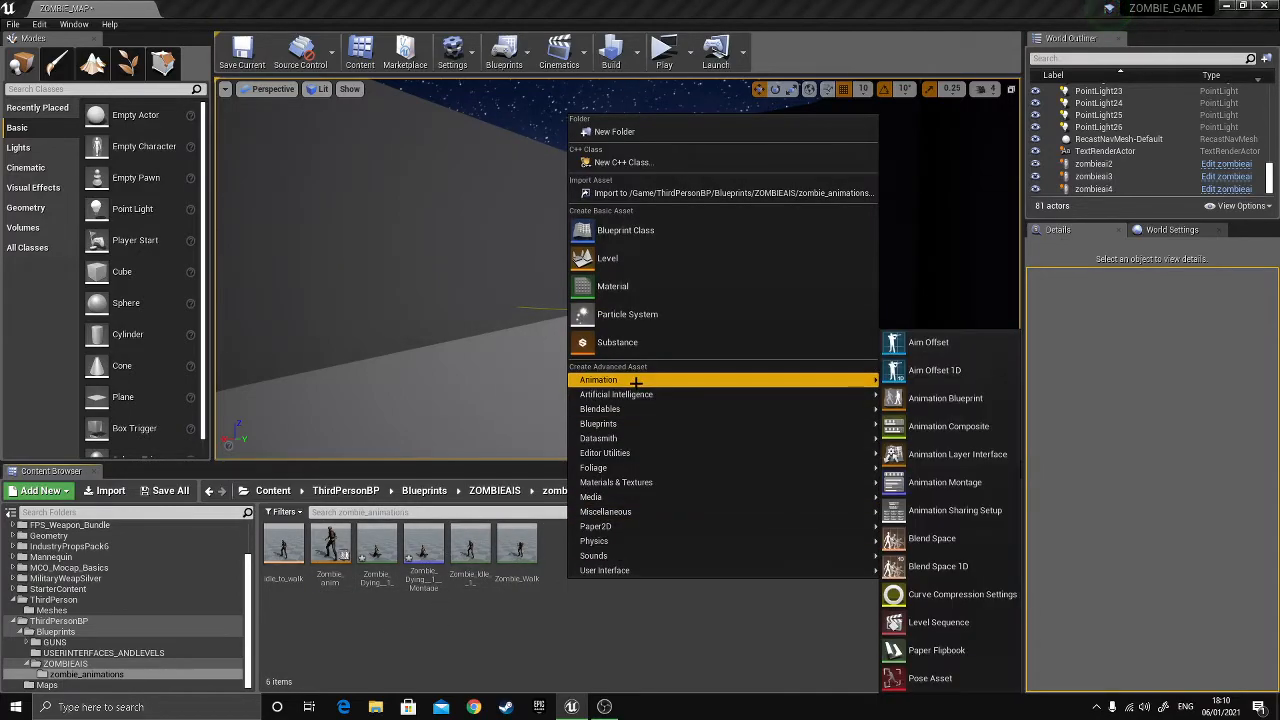
click(945, 398)
click(568, 434)
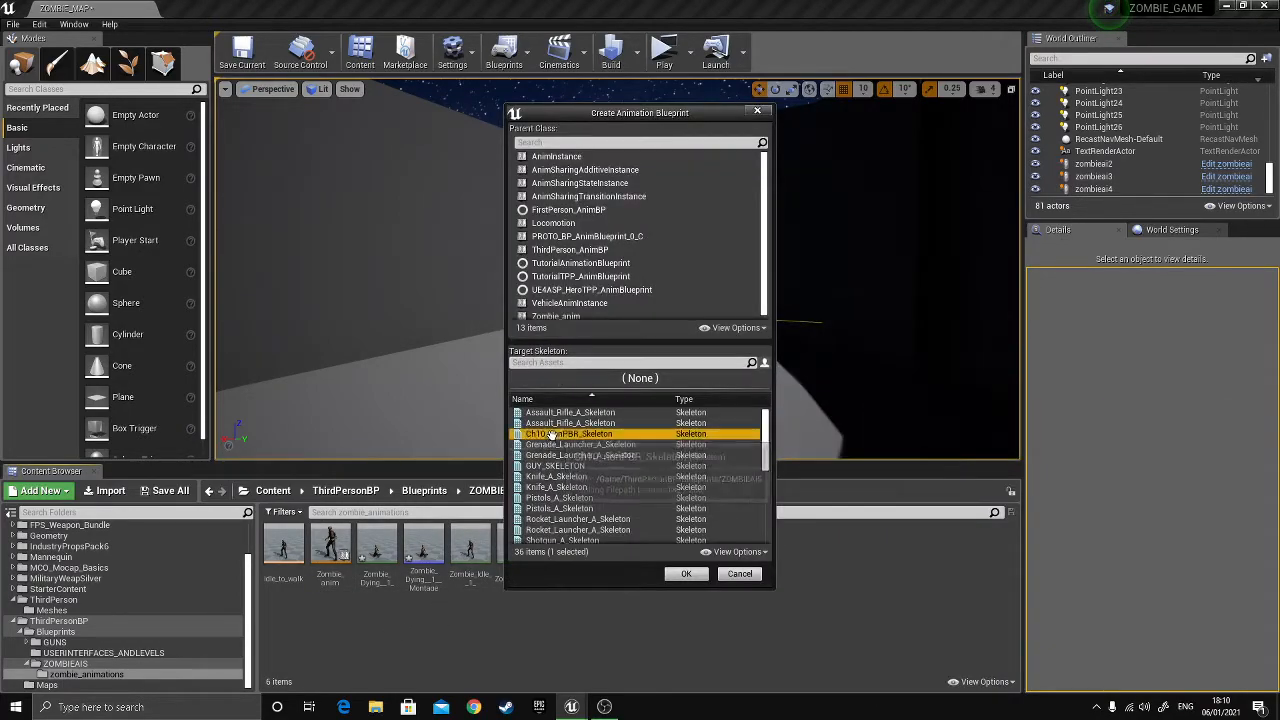
click(690, 575)
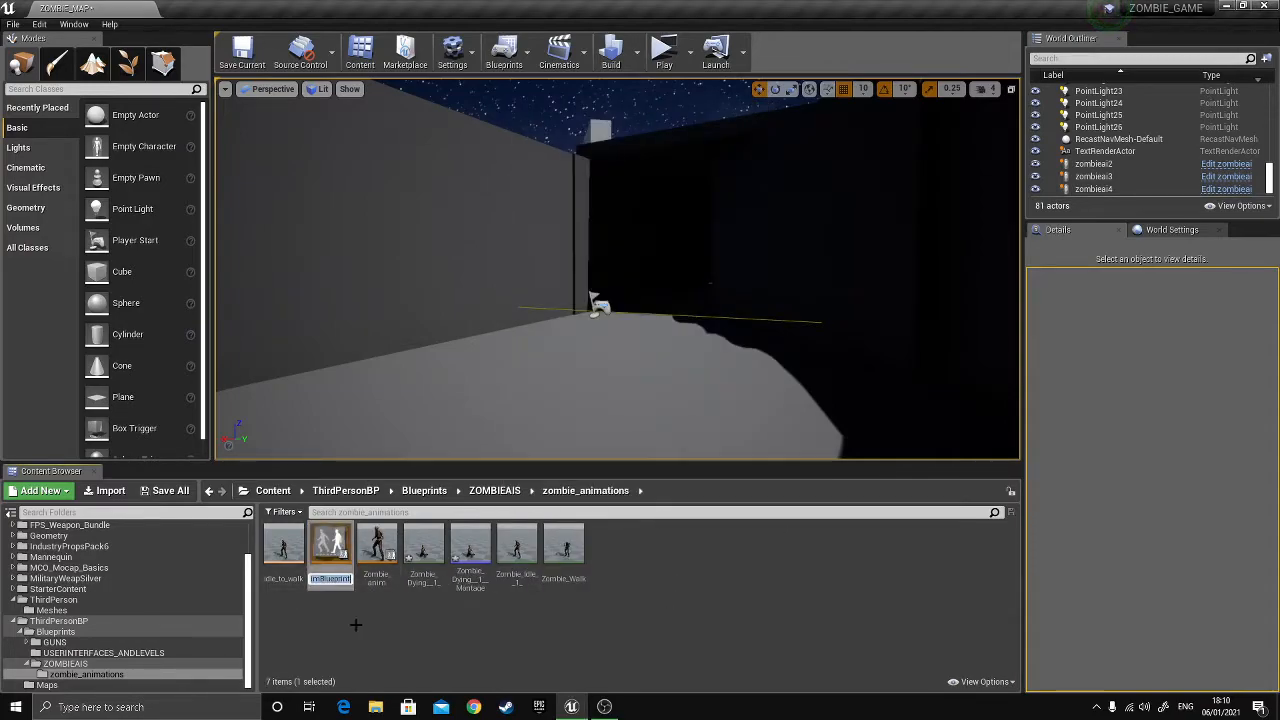
- Force delete the new, unnamed Animation Blueprint from the zombie_animations folder
click(331, 567)
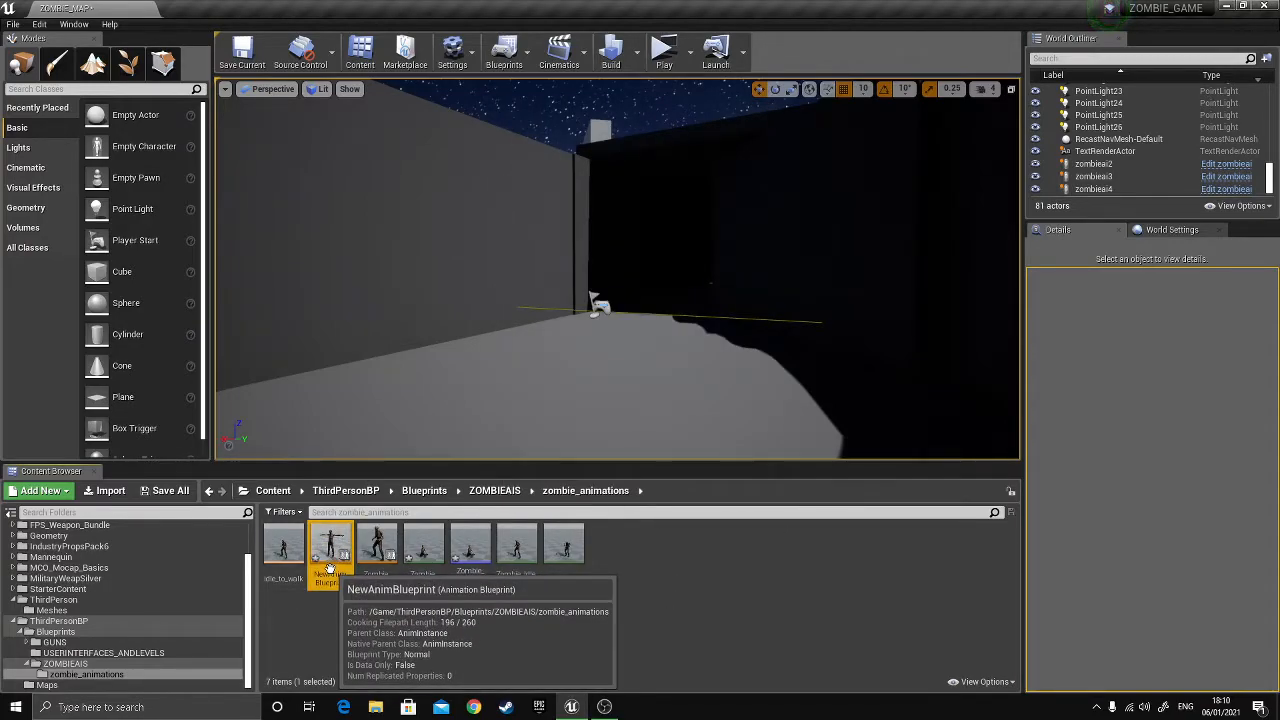
key(Delete)
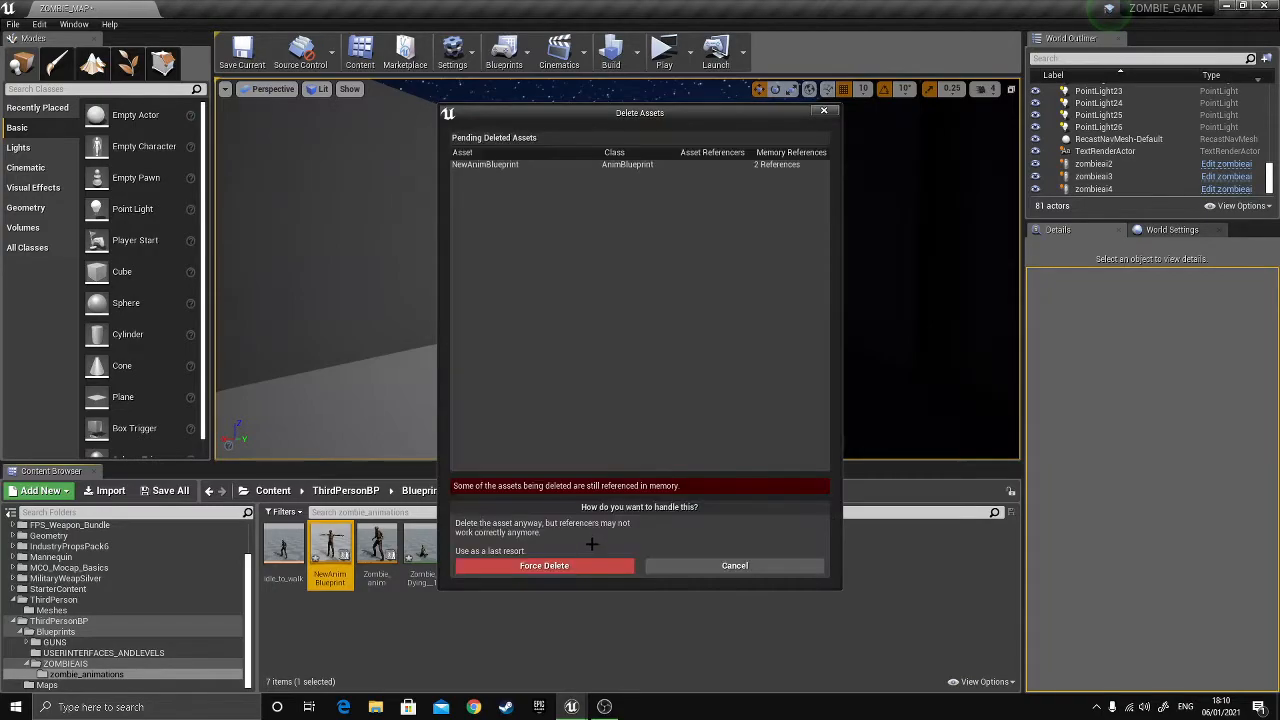
click(545, 566)
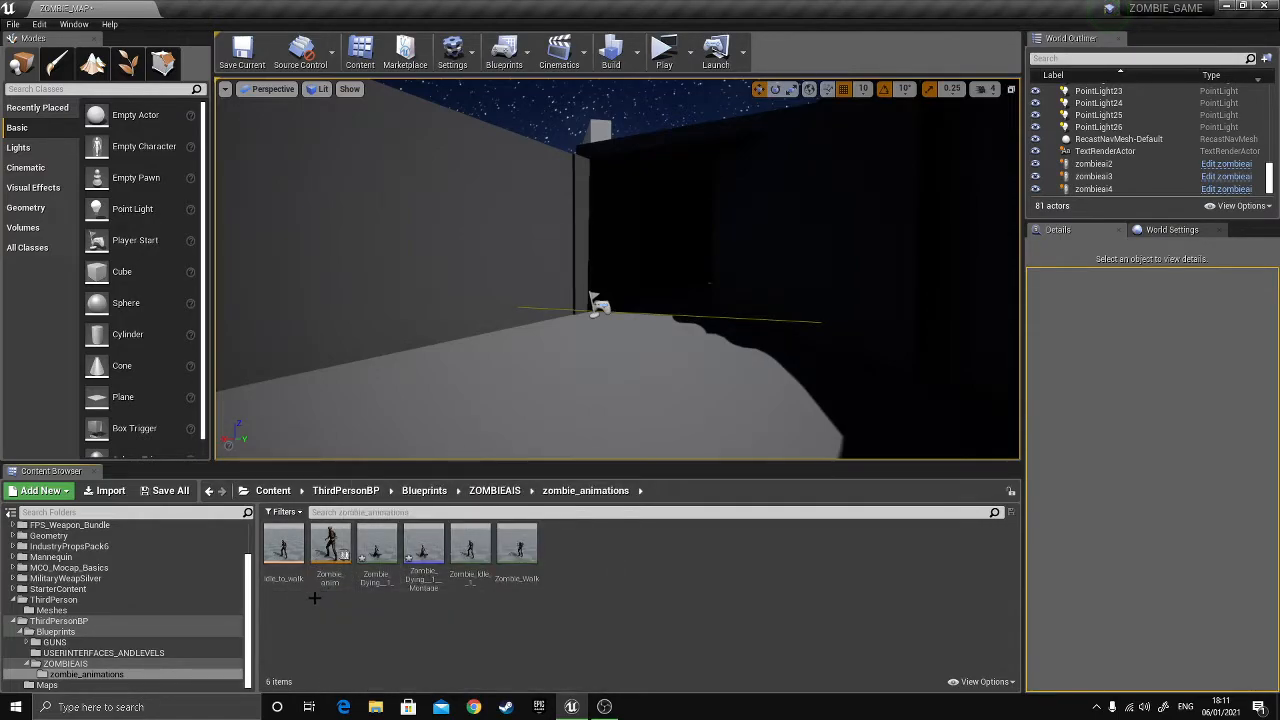
- Open the Zombie_anim animation blueprint and examine how Speed and idle_to_walk feed the Output Pose in its AnimGraph
double_click(325, 556)
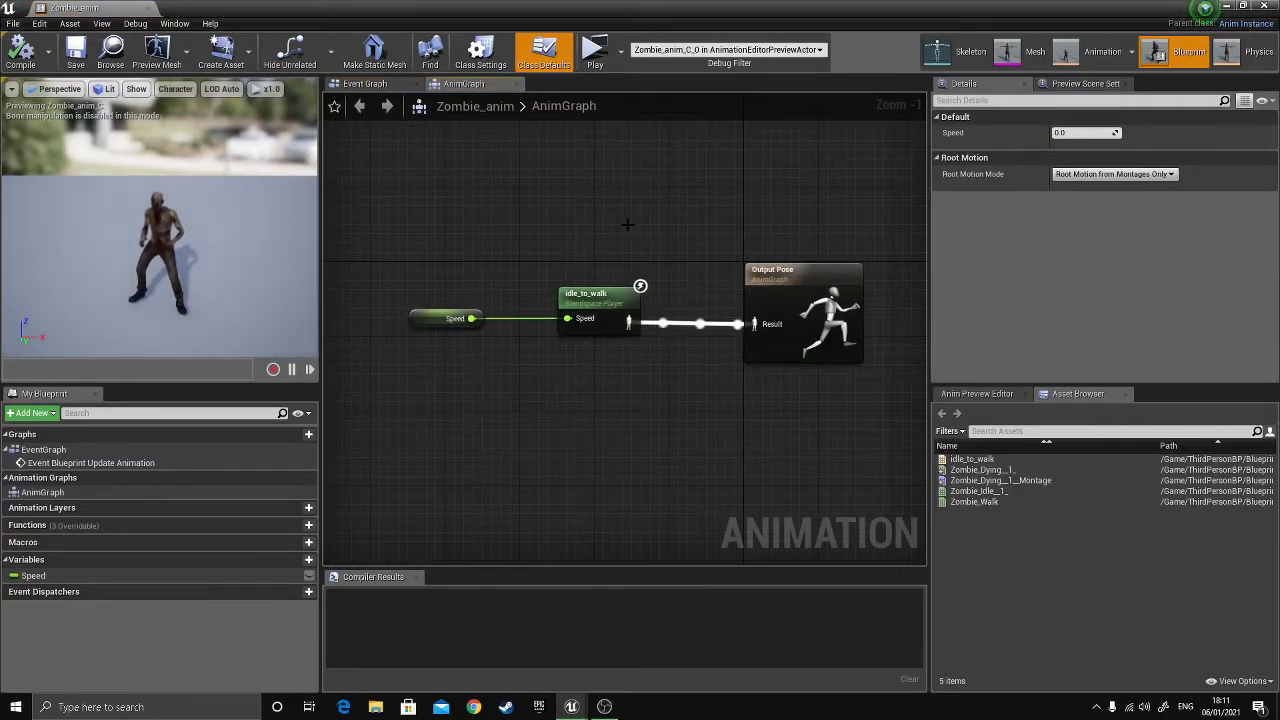
right_drag(628, 225, 632, 252)
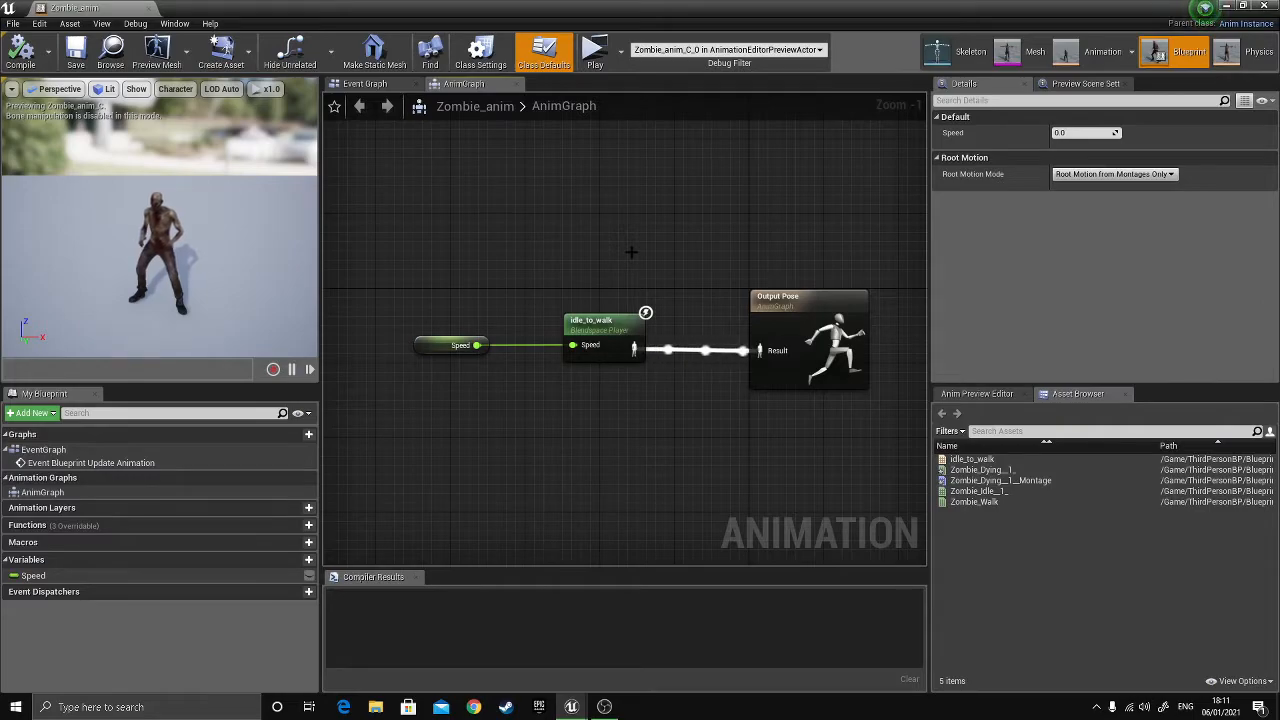
right_drag(642, 270, 589, 208)
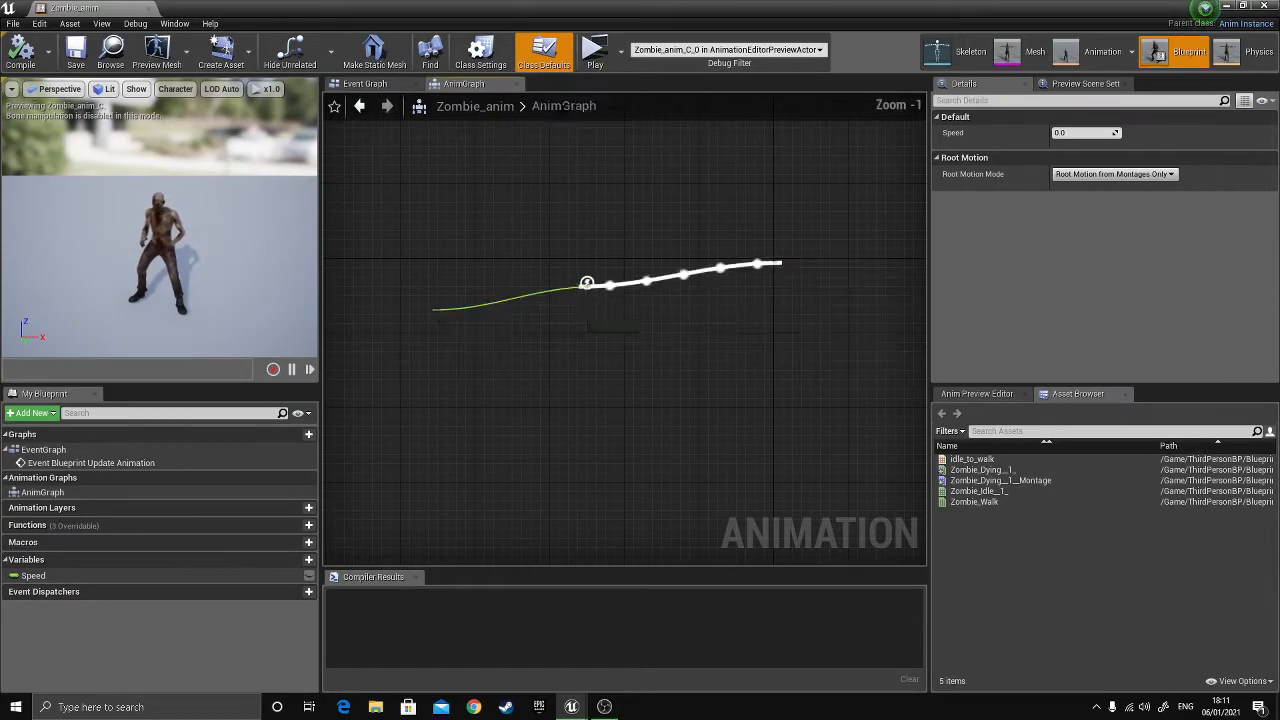
scroll(591, 220, down, 1)
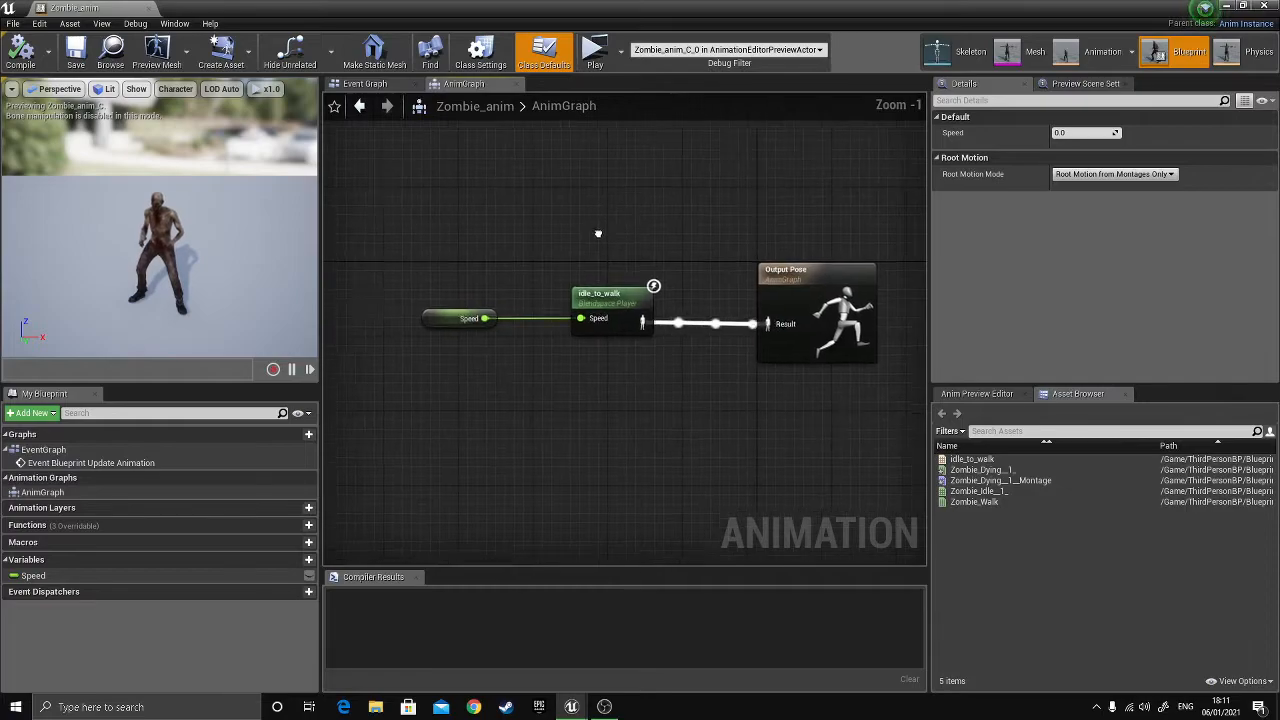
scroll(617, 222, up, 1)
mouse_move(561, 216)
right_down()
mouse_move(597, 234)
mouse_move(614, 226)
mouse_move(579, 213)
right_up()
- Add a new state machine to the AnimGraph, open its empty graph, and compile the blueprint
right_click(531, 237)
text(news)
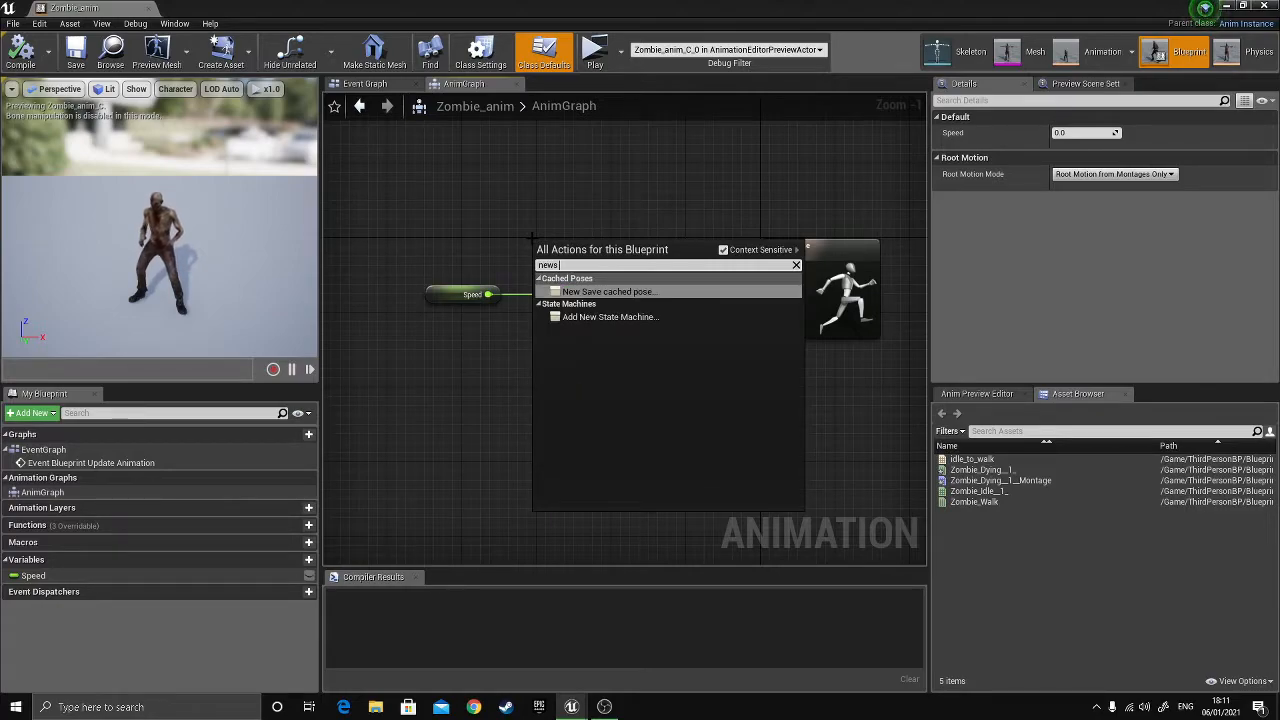
key(Down)
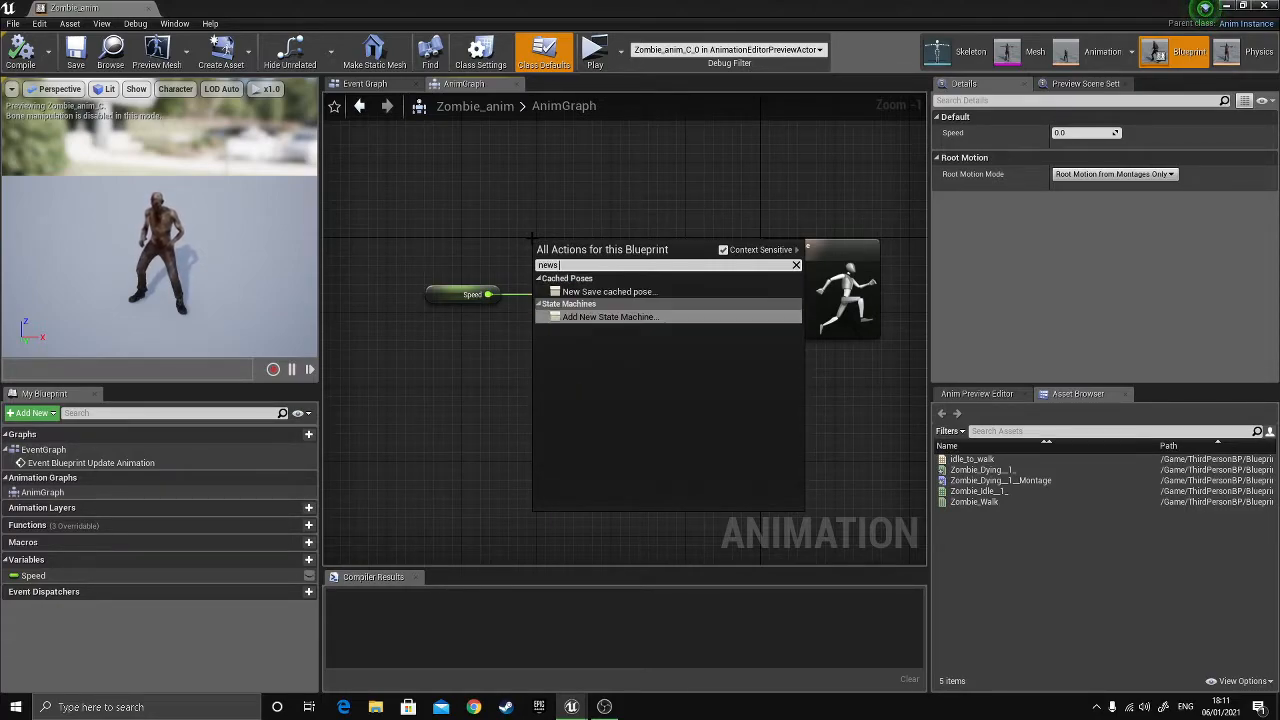
key(Return)
click(580, 250)
double_click(580, 250)
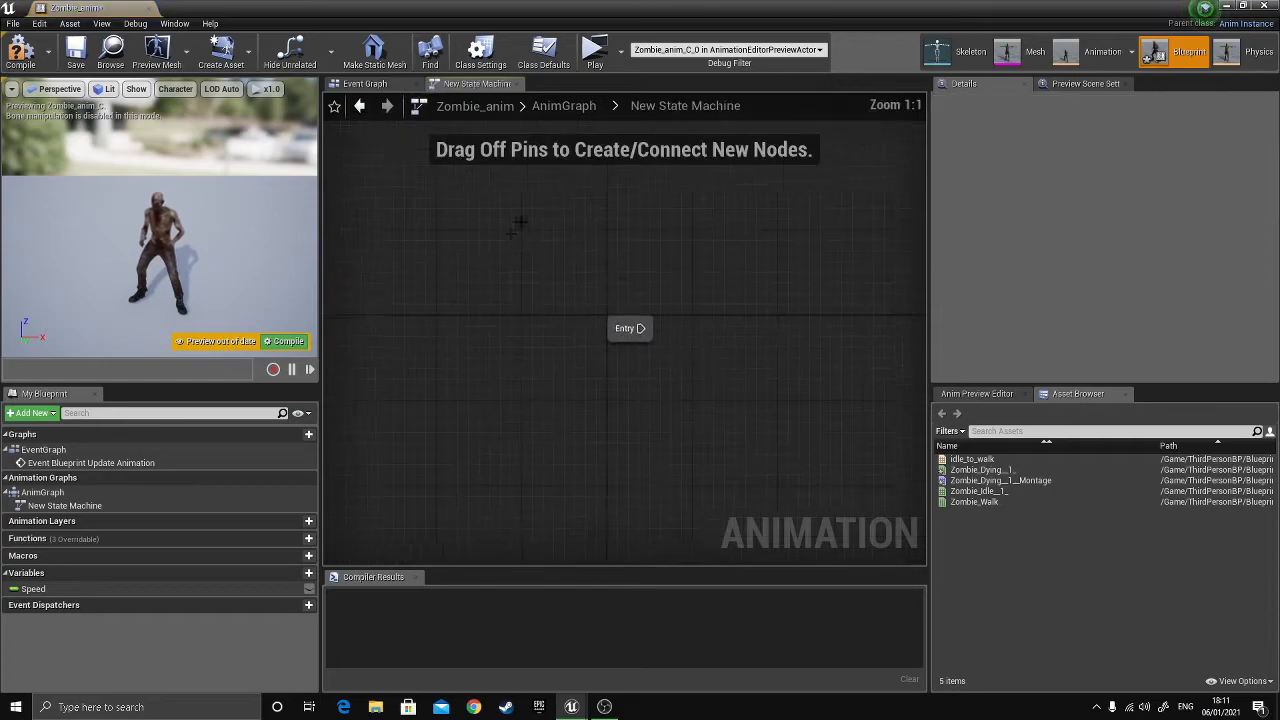
click(20, 50)
- Return to the AnimGraph, delete the unused state machine node, and compile the blueprint
click(564, 105)
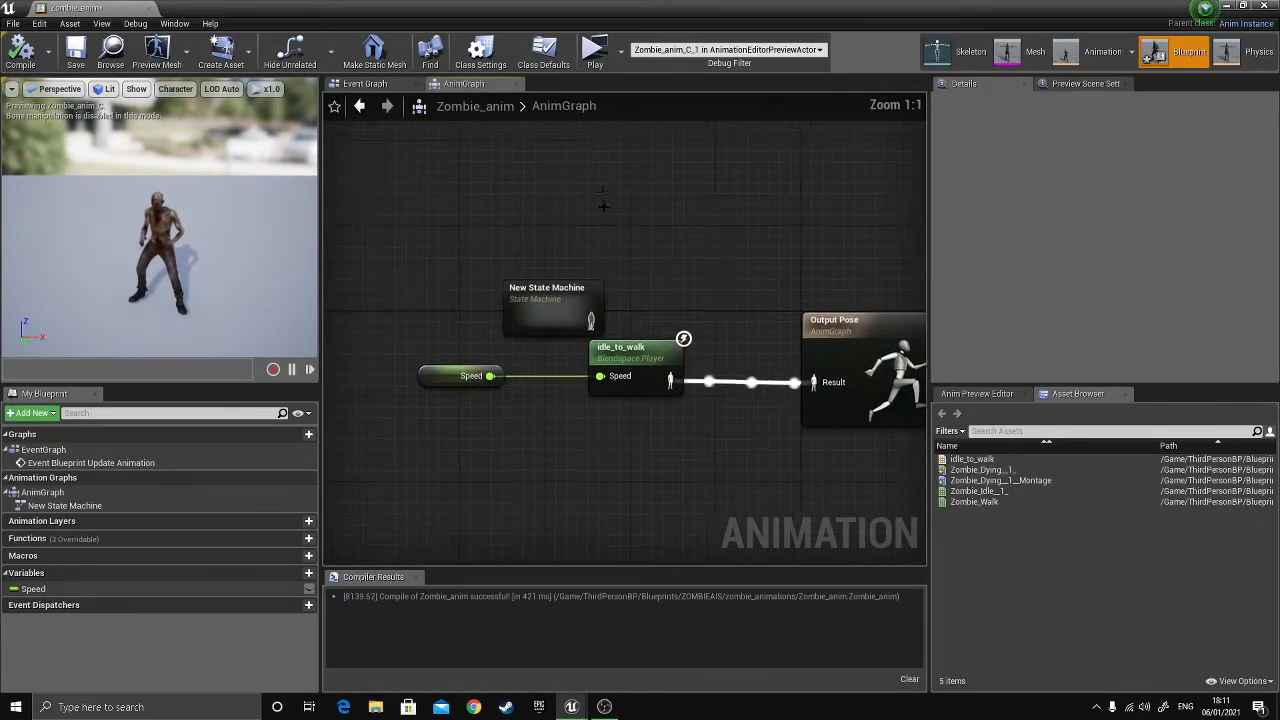
right_drag(523, 223, 533, 187)
drag(474, 190, 590, 288)
key(Delete)
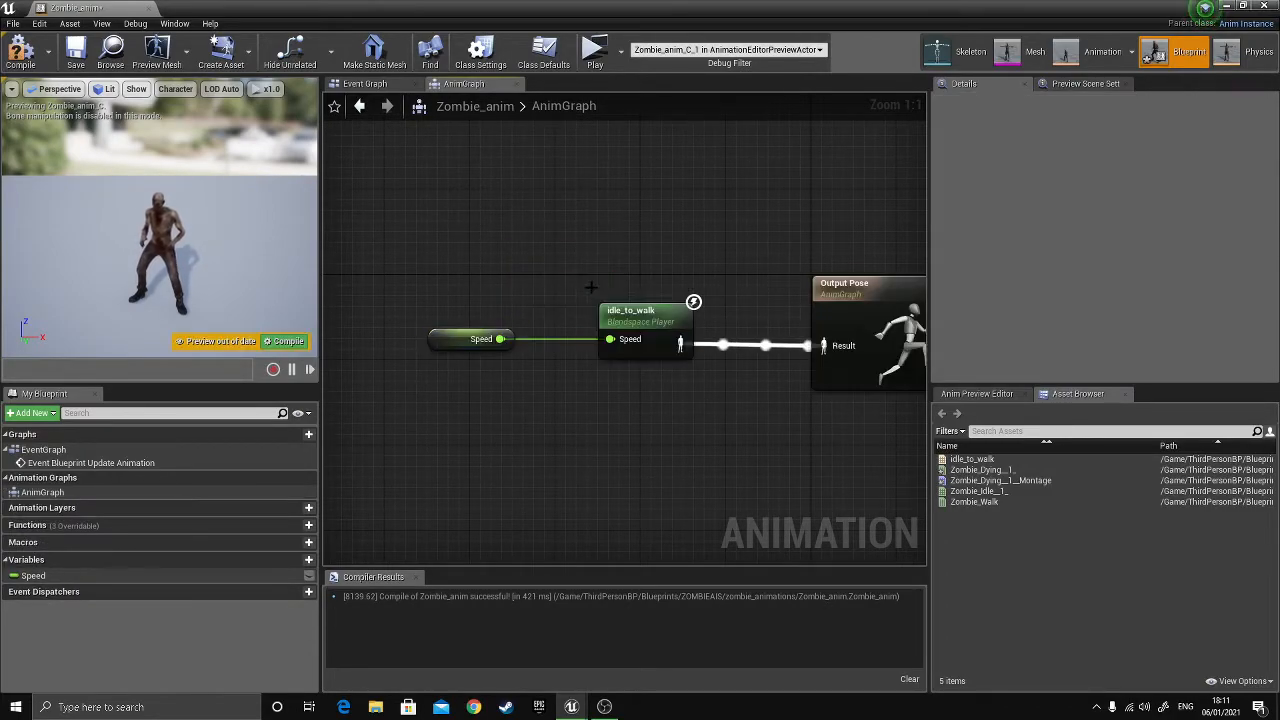
click(4, 34)
click(17, 66)
- Place a second idle_to_walk blend space player below the existing one and promote its Speed input to a variable
right_drag(553, 244, 567, 179)
right_drag(692, 229, 687, 201)
drag(972, 466, 583, 337)
right_drag(583, 337, 637, 338)
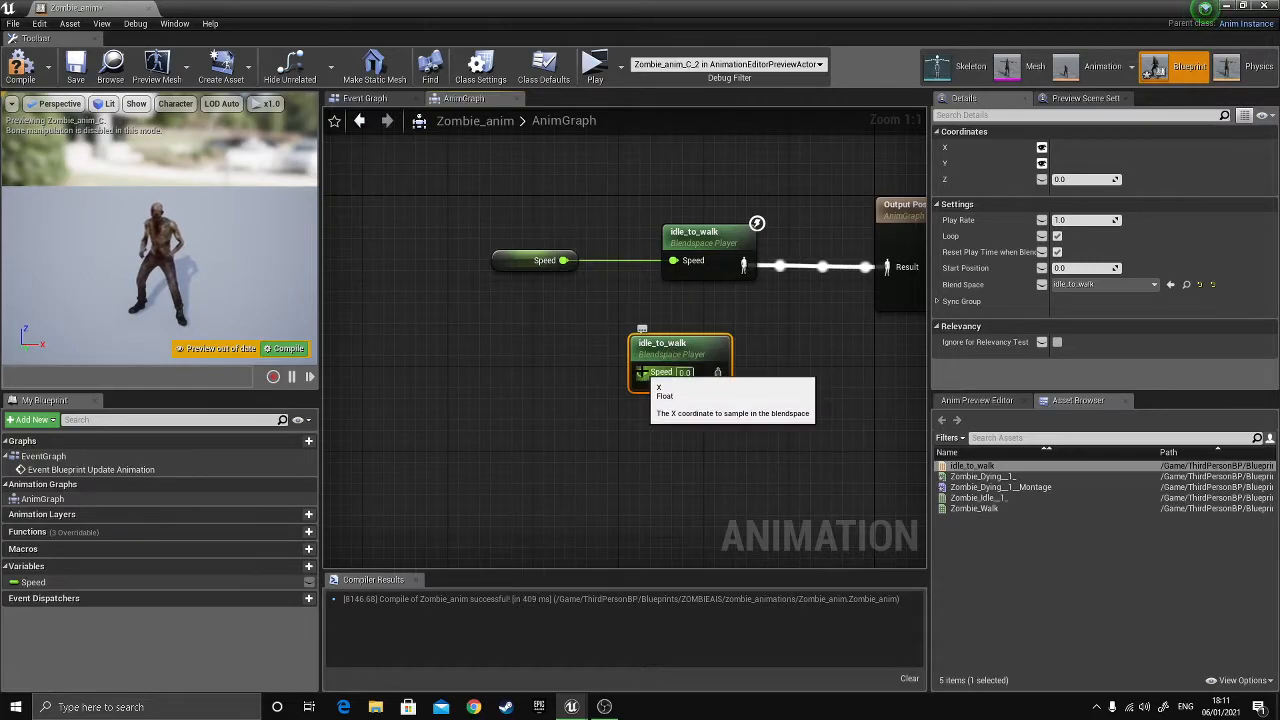
right_click(641, 373)
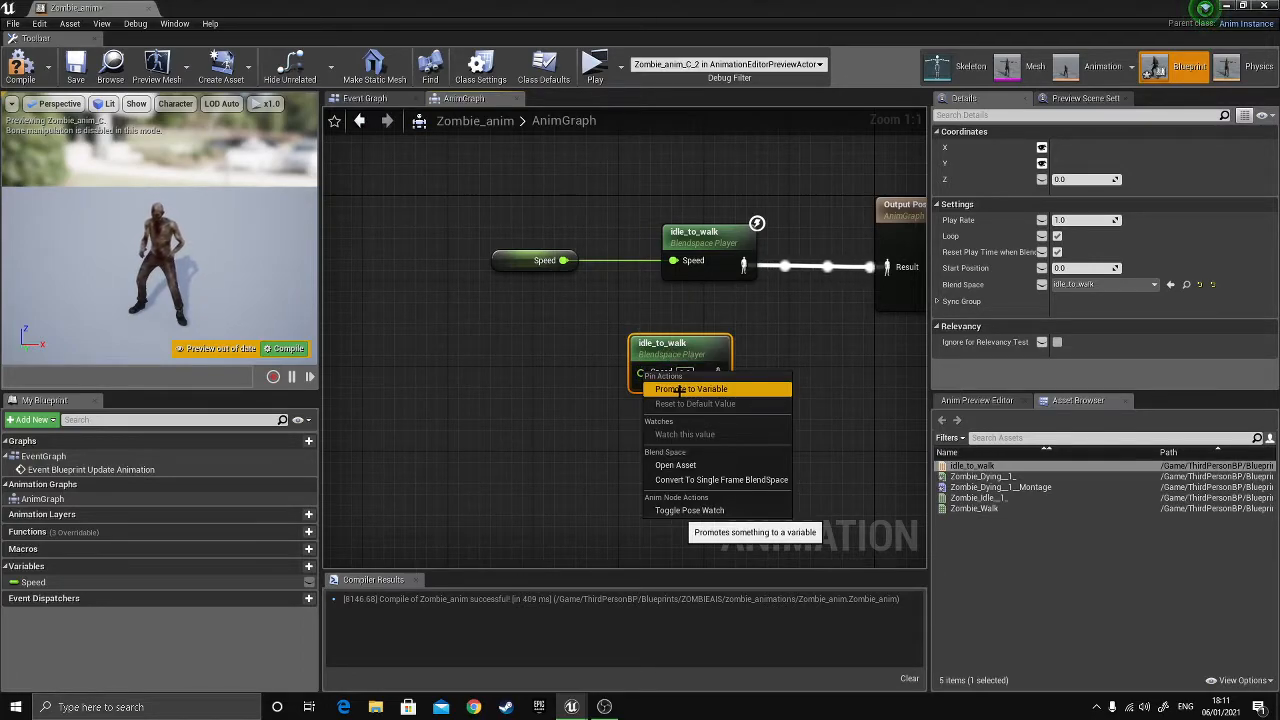
click(655, 389)
- Delete the promoted variable's node and the second idle_to_walk player from the AnimGraph, and compile the blueprint
click(511, 347)
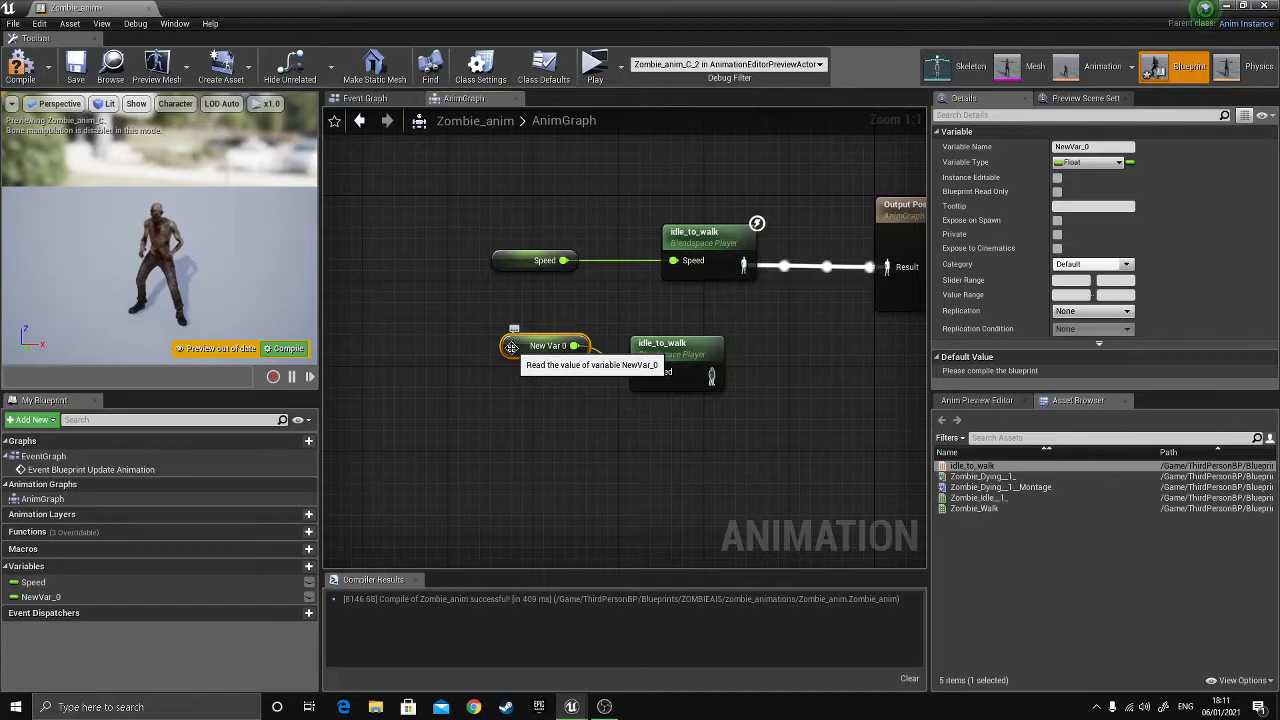
key(Delete)
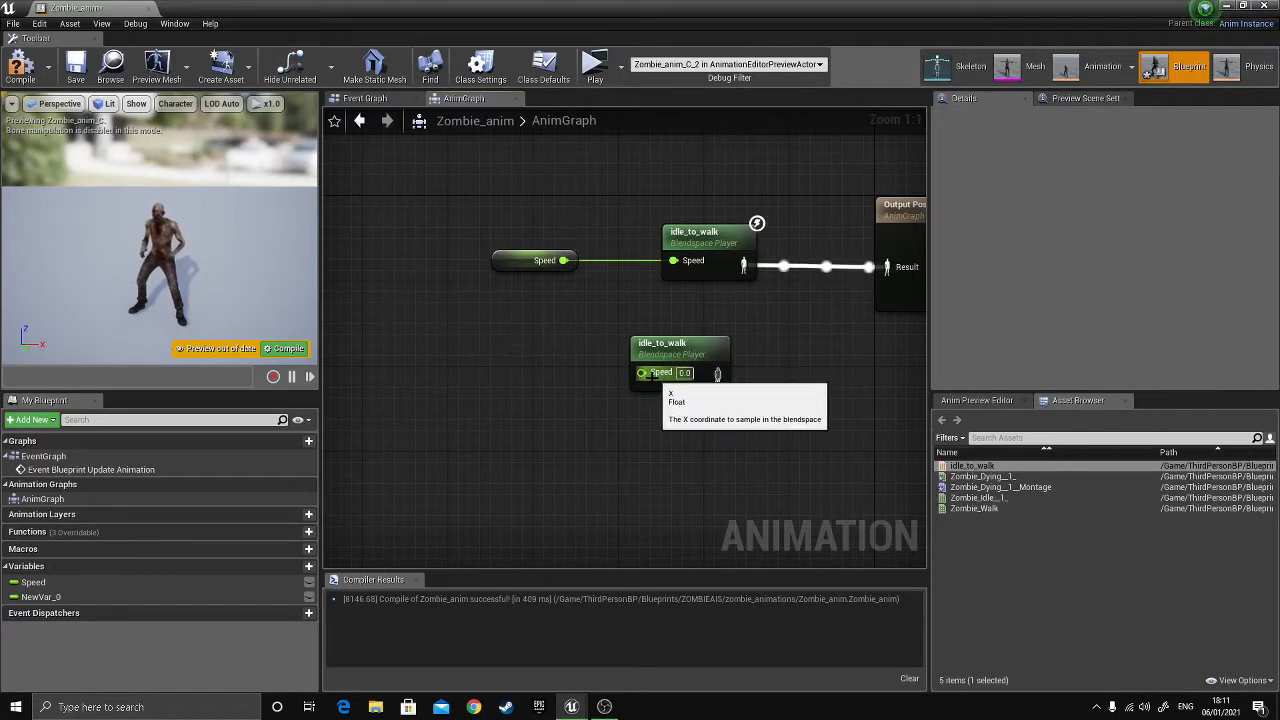
drag(641, 372, 510, 303)
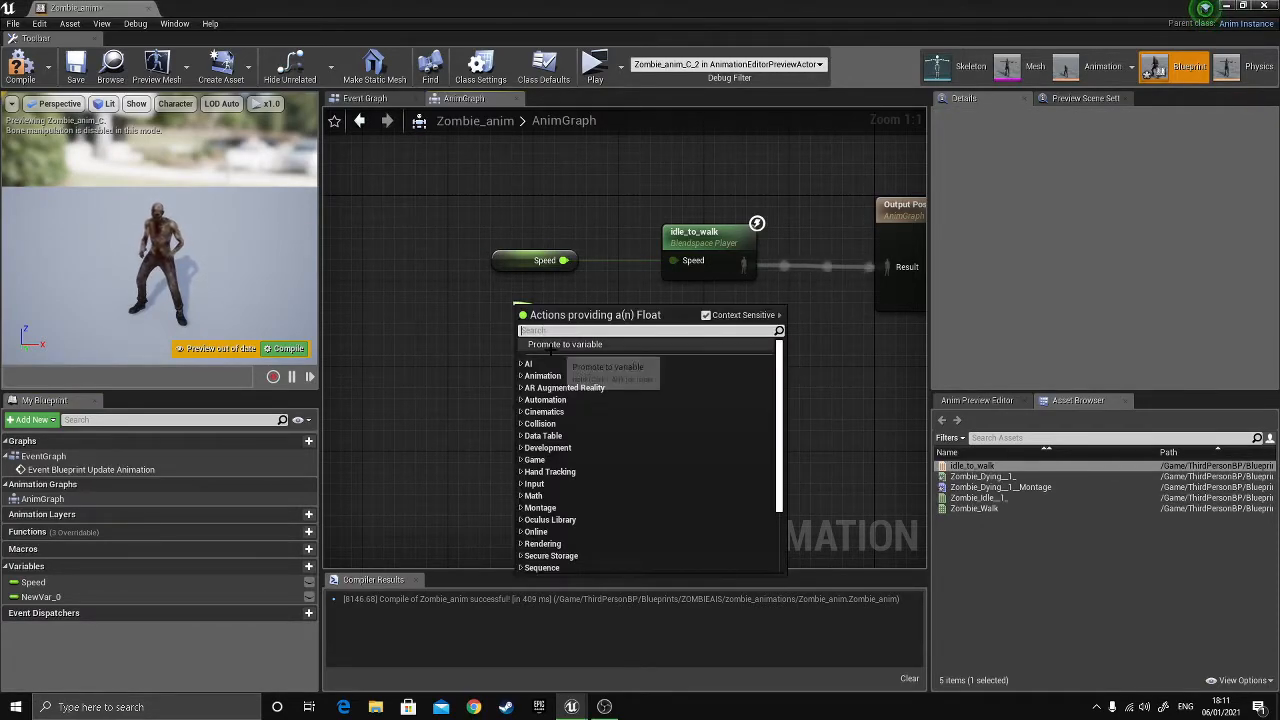
click(434, 339)
click(684, 358)
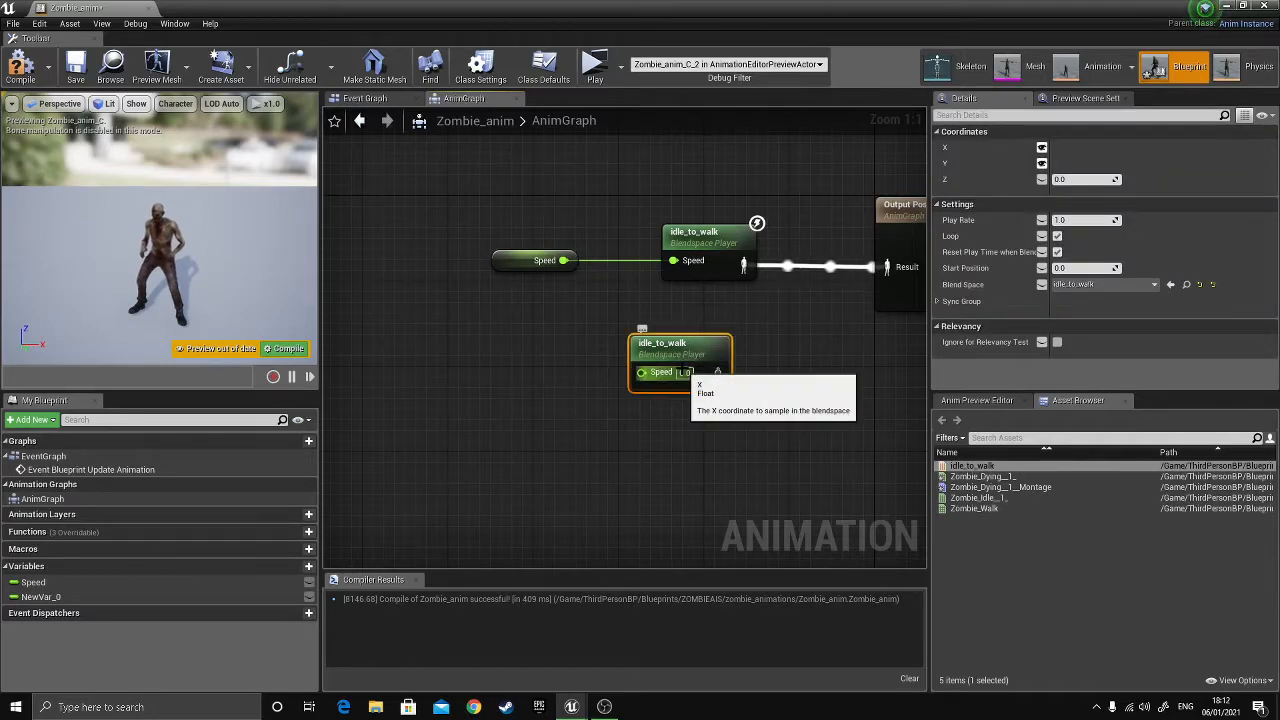
key(Delete)
click(15, 68)
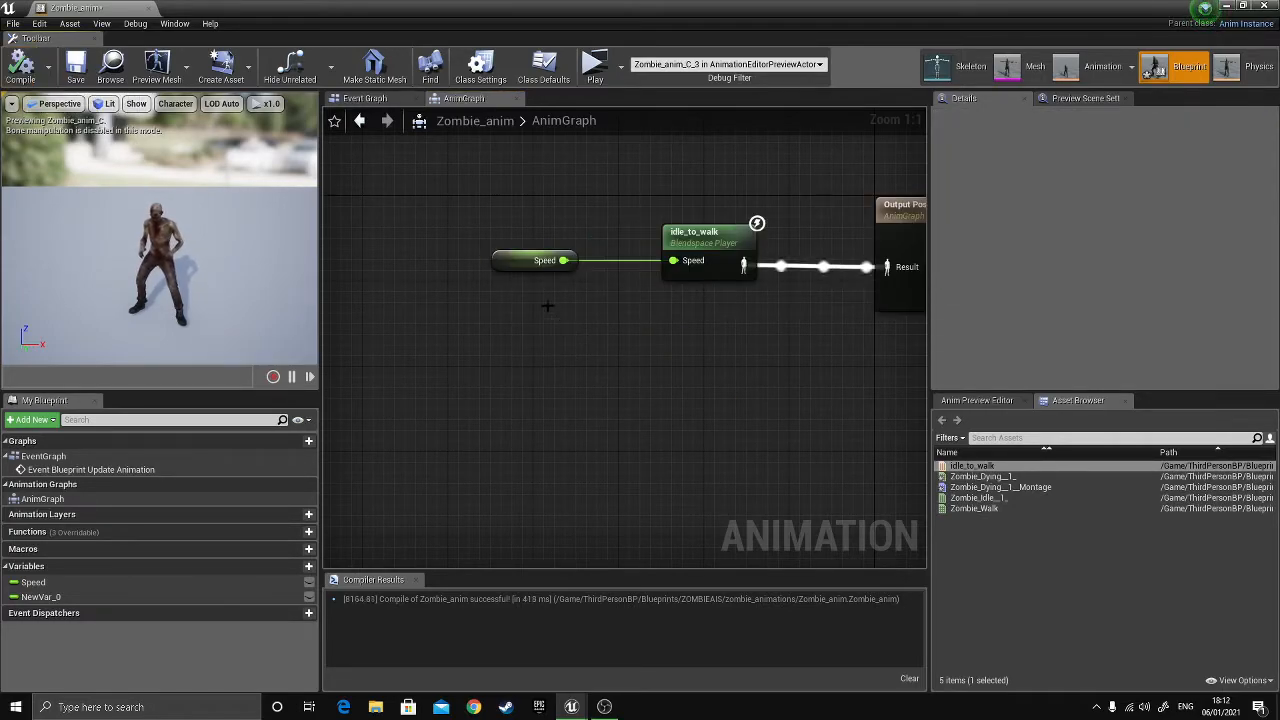
- Delete the unused NewVar_0 variable from the blueprint and recompile it
right_drag(549, 305, 620, 369)
right_drag(604, 300, 522, 305)
click(60, 596)
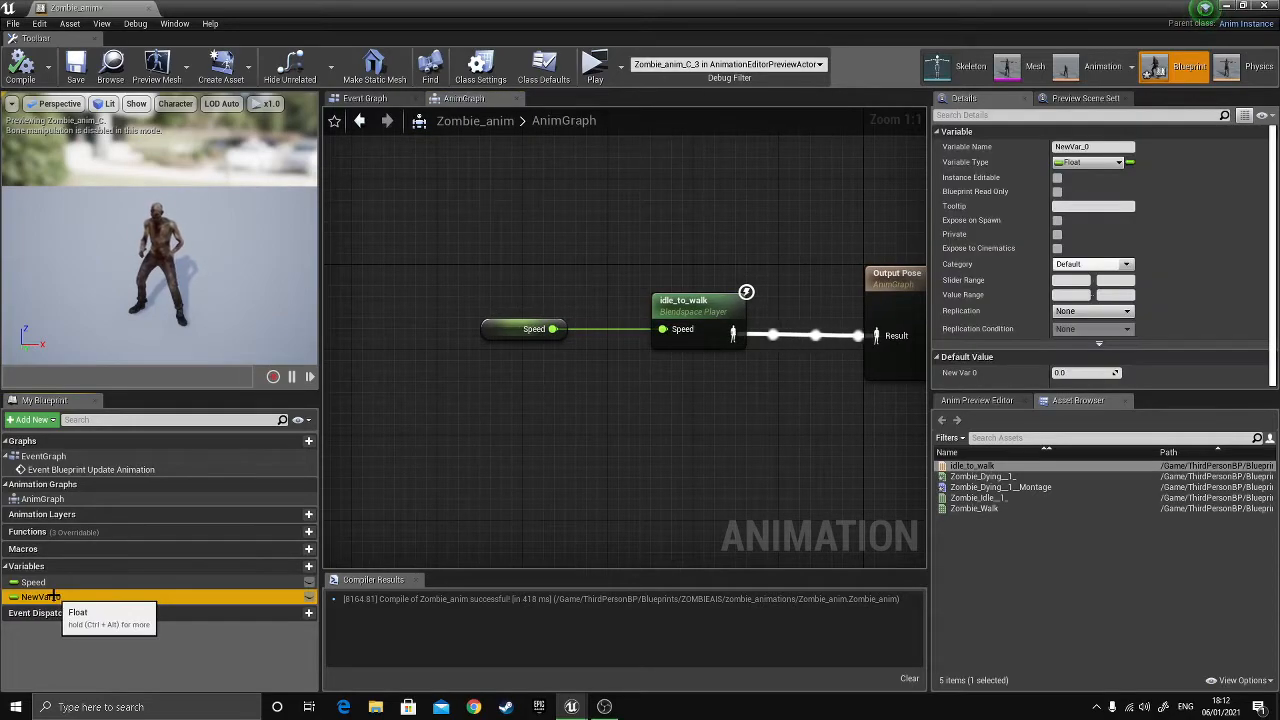
key(Delete)
click(20, 68)
right_drag(671, 266, 612, 237)
scroll(627, 255, down, 1)
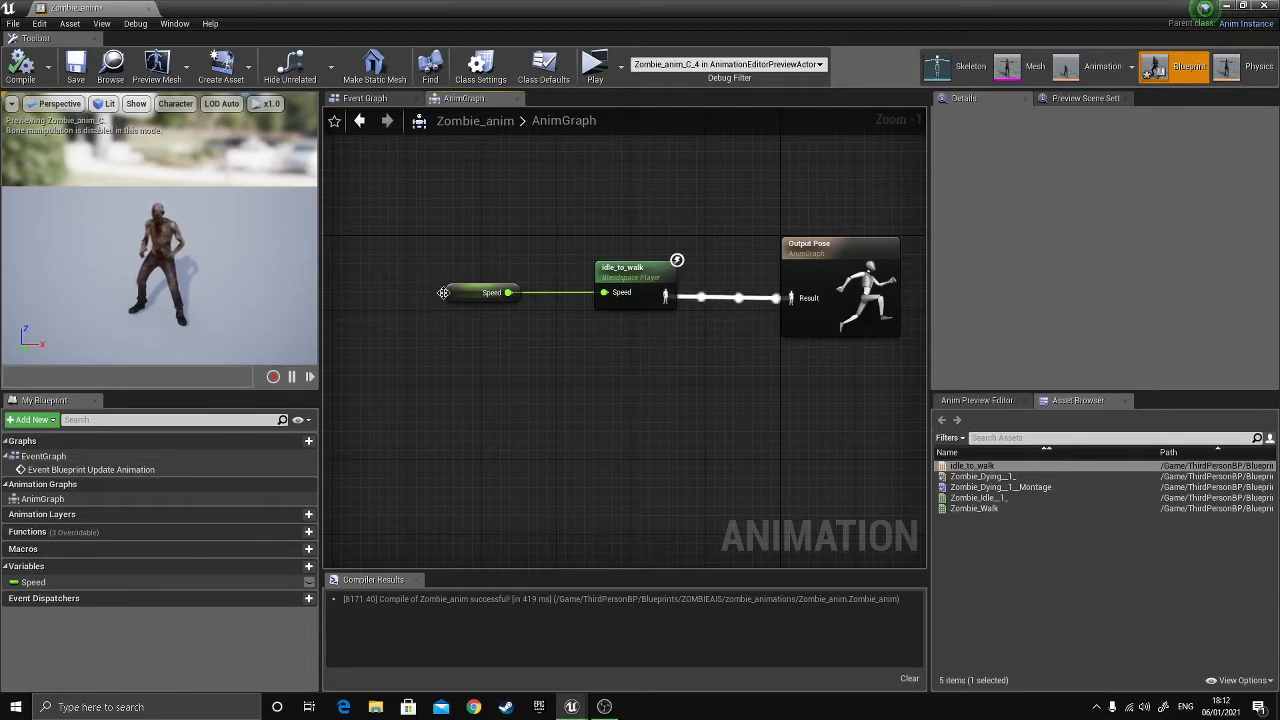
- Examine in the Event Graph how the pawn owner's velocity sets the Speed variable on Event Blueprint Update Animation
click(373, 99)
click(452, 99)
click(373, 99)
right_drag(487, 227, 567, 188)
right_drag(764, 263, 700, 317)
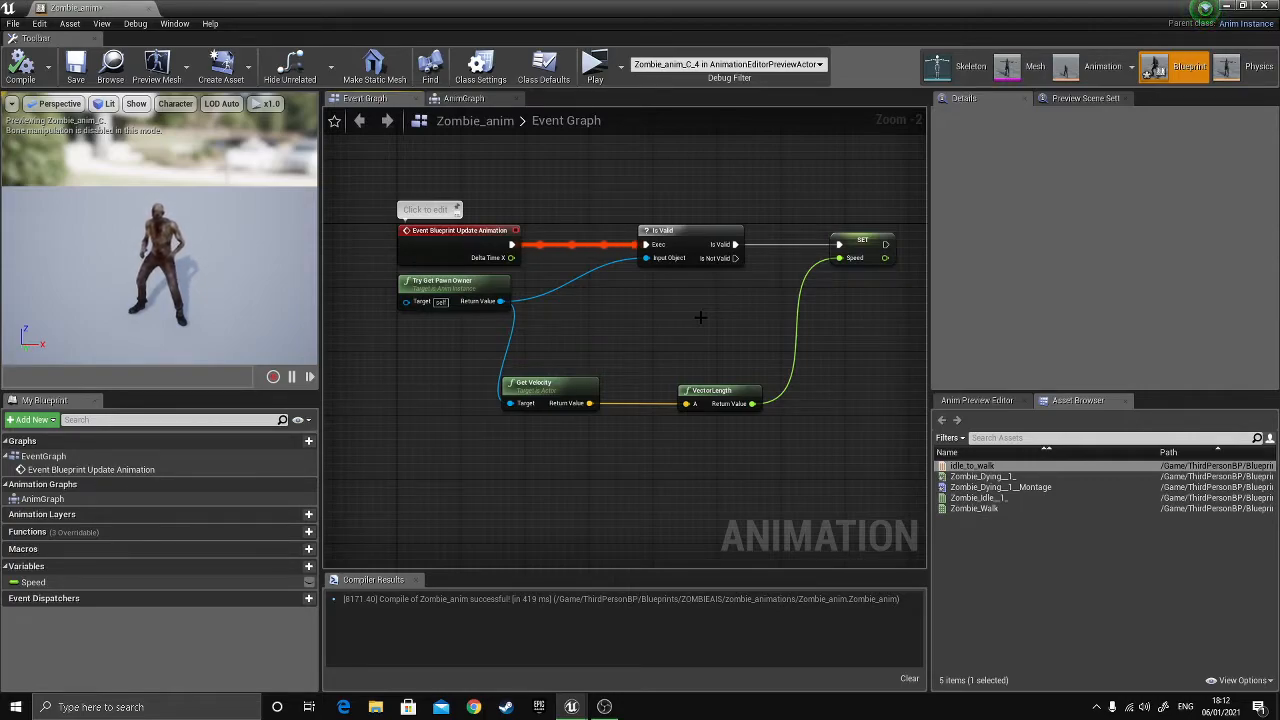
right_drag(688, 378, 638, 346)
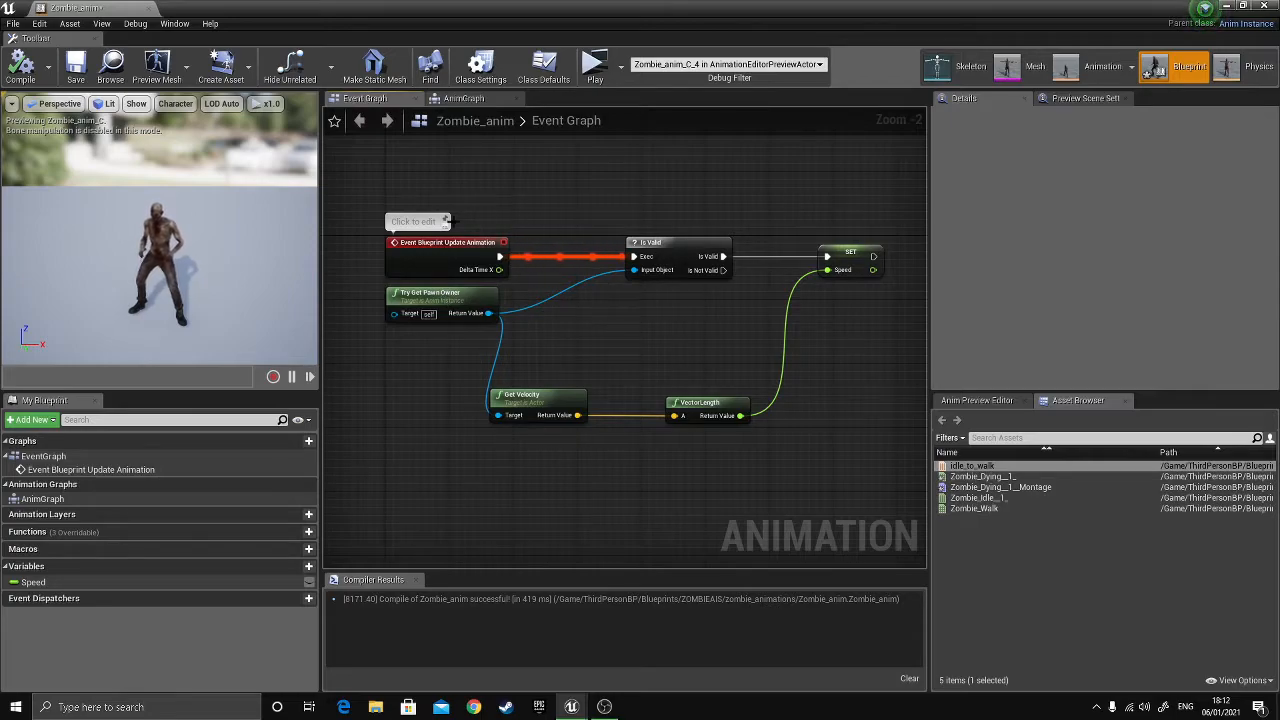
scroll(540, 256, up, 1)
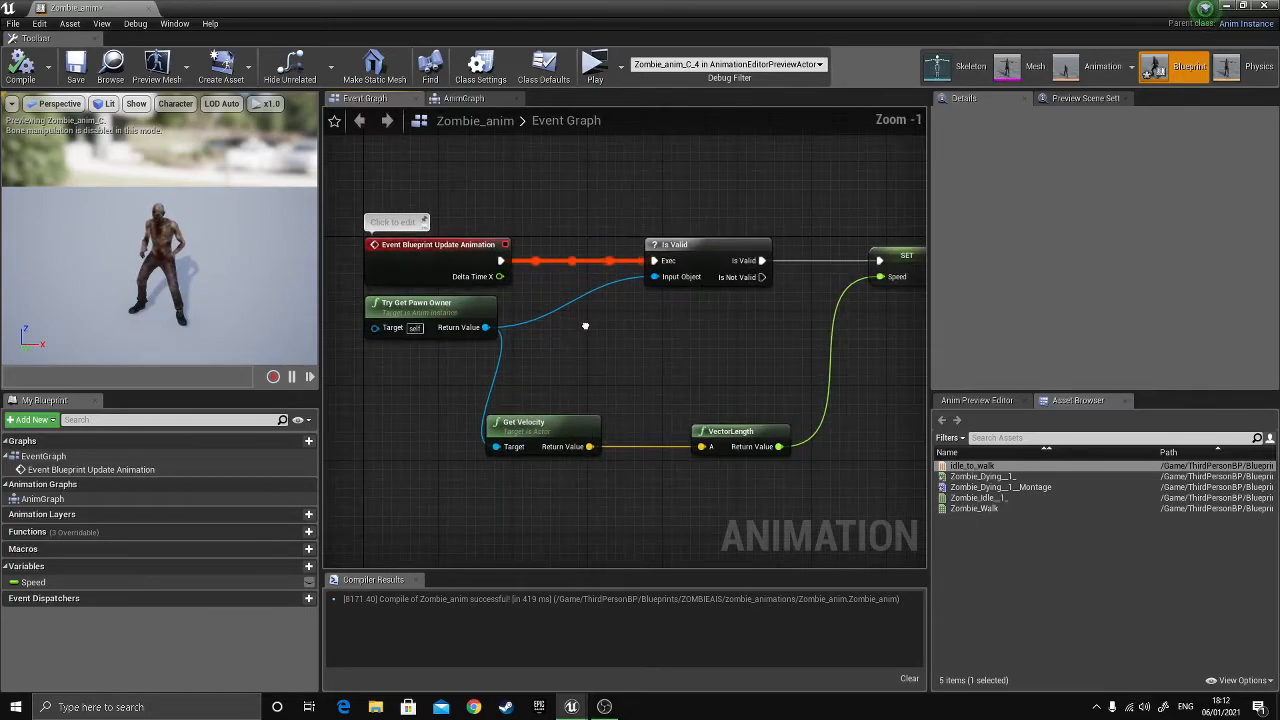
- Add another Is Valid node from Event Blueprint Update Animation's execution output and move it above the existing one
drag(500, 250, 584, 168)
text(is valid)
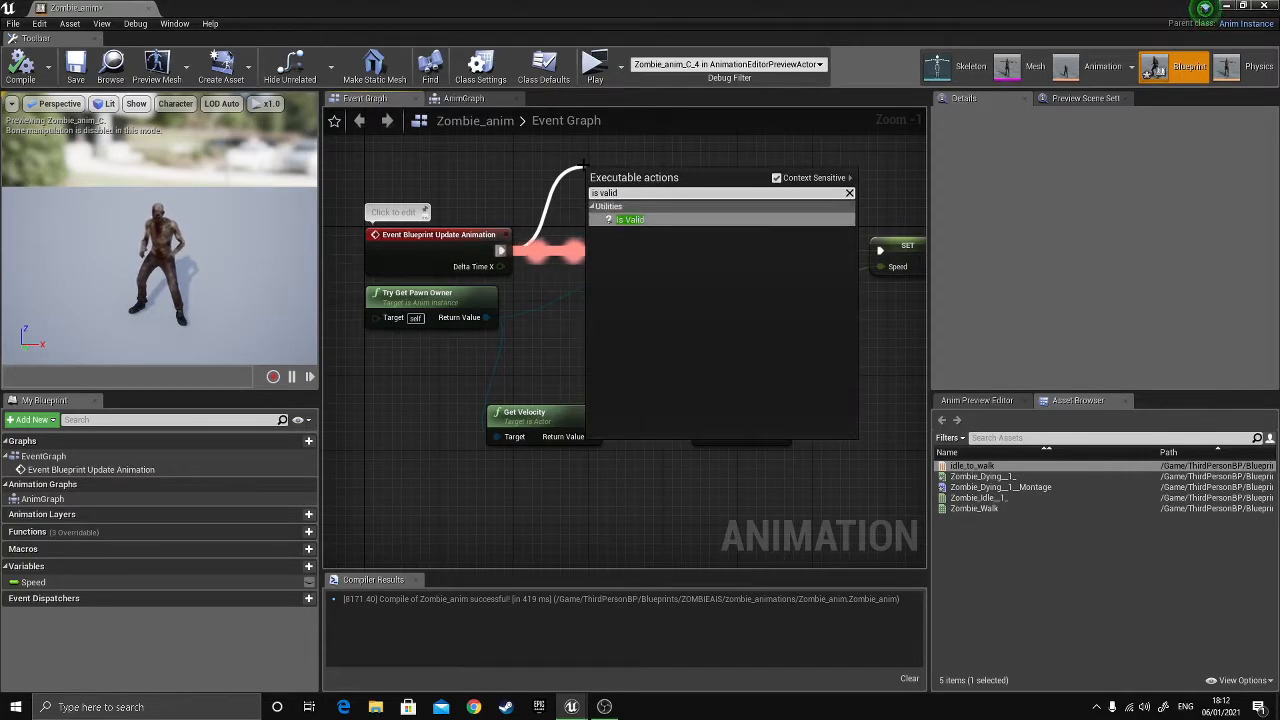
click(603, 218)
drag(644, 192, 592, 153)
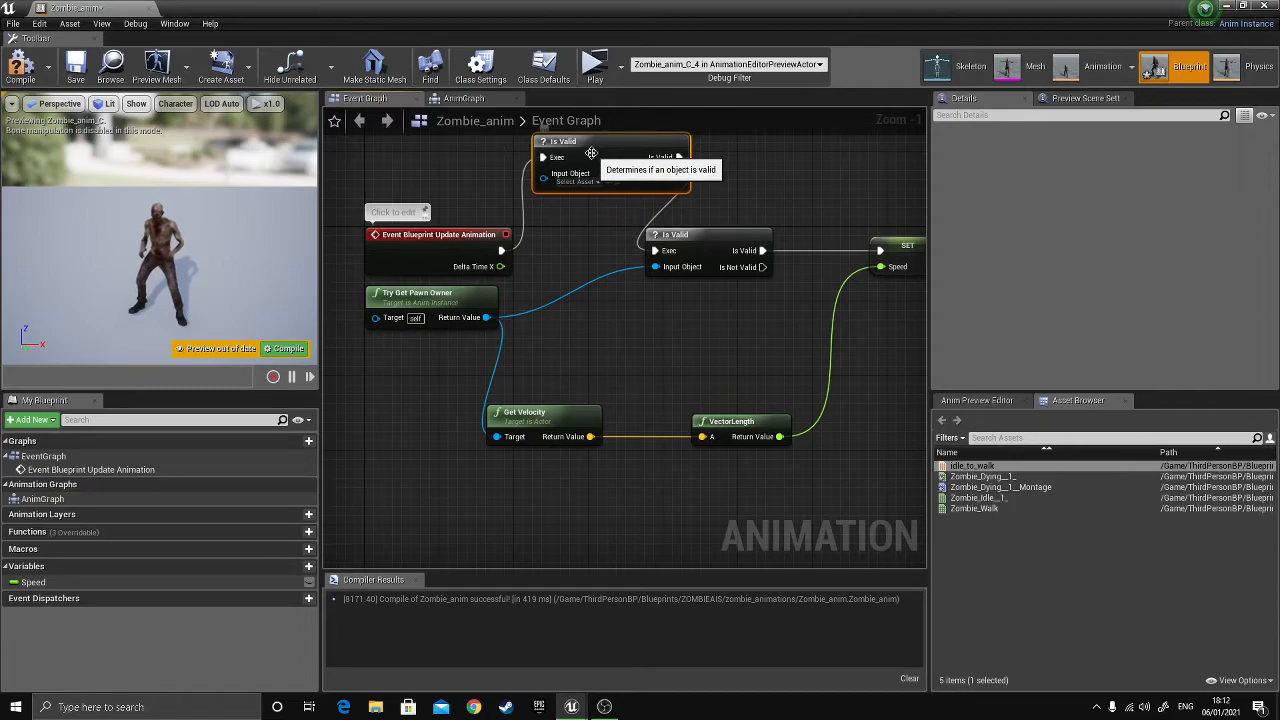
- Delete the extra Is Valid node, reconnecting Event Blueprint Update Animation to the original Is Valid, and compile
key(Delete)
drag(501, 250, 655, 251)
click(20, 70)
mouse_move(555, 200)
right_down()
mouse_move(586, 220)
mouse_move(492, 181)
mouse_move(544, 184)
right_up()
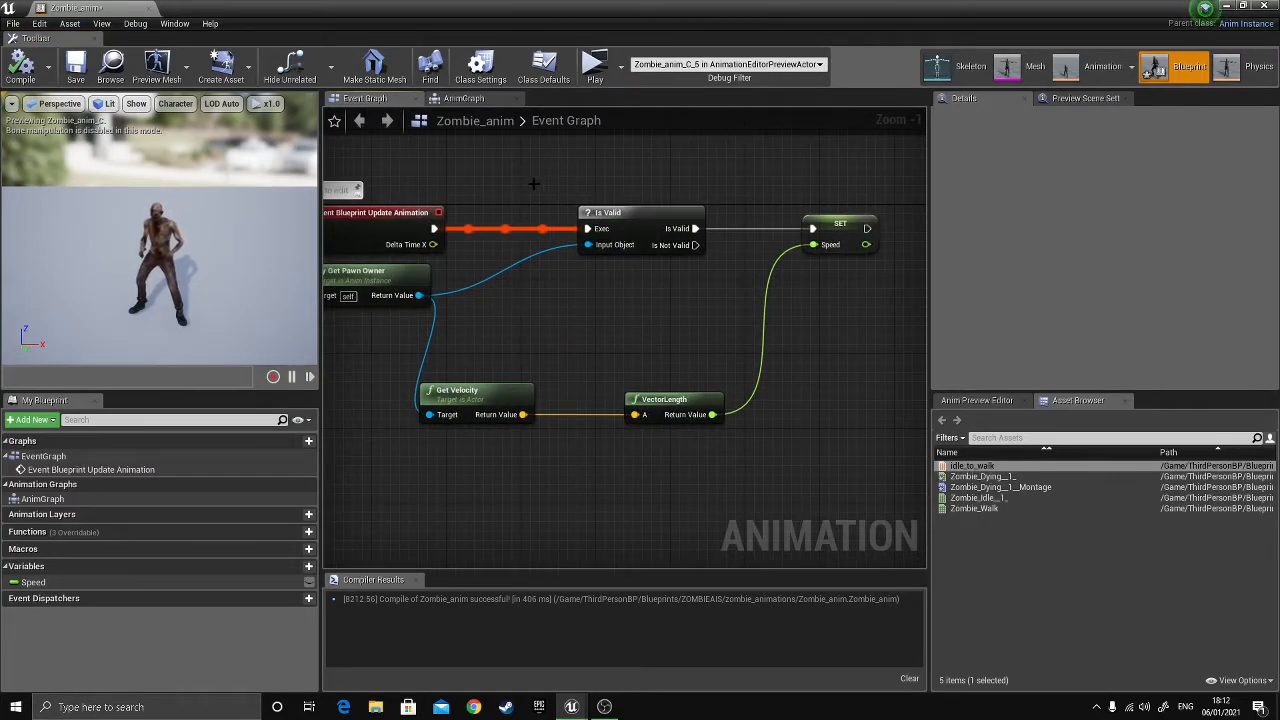
- Add a second Get Velocity node from the Return Value of Try Get Pawn Owner
right_drag(532, 257, 580, 208)
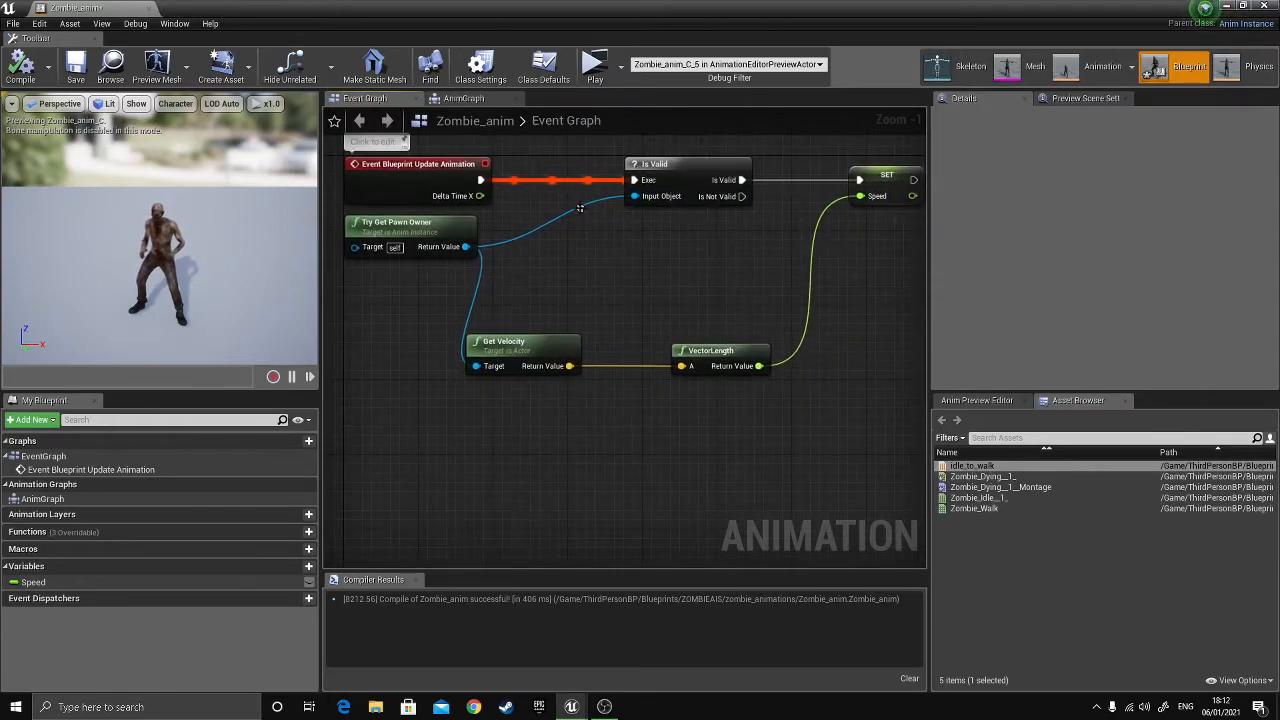
right_drag(574, 276, 565, 243)
right_drag(494, 220, 547, 271)
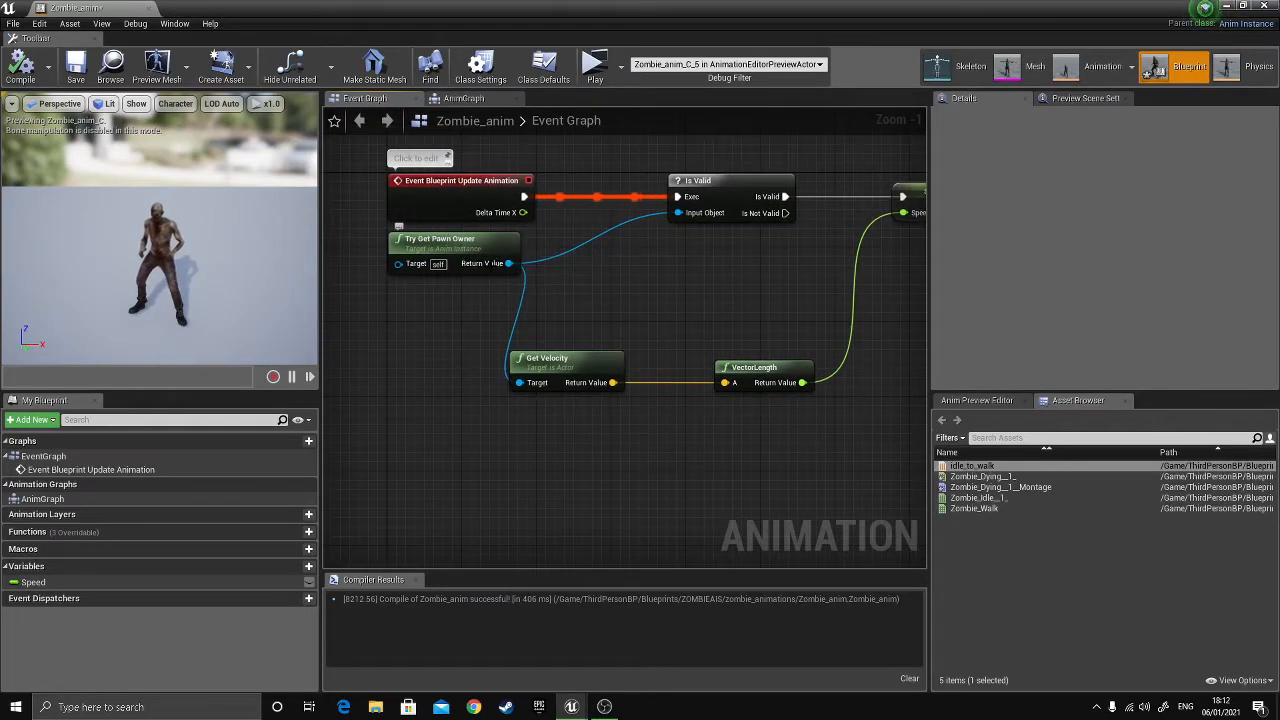
drag(506, 263, 400, 372)
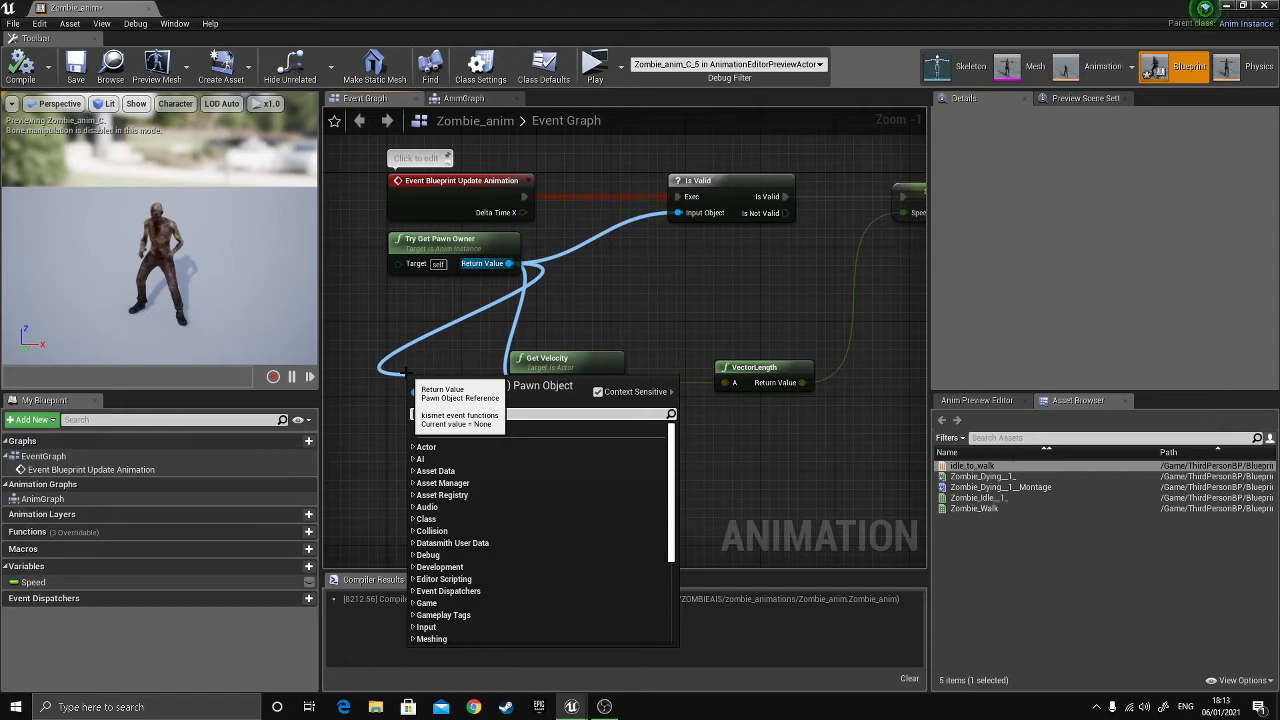
text(get veloc)
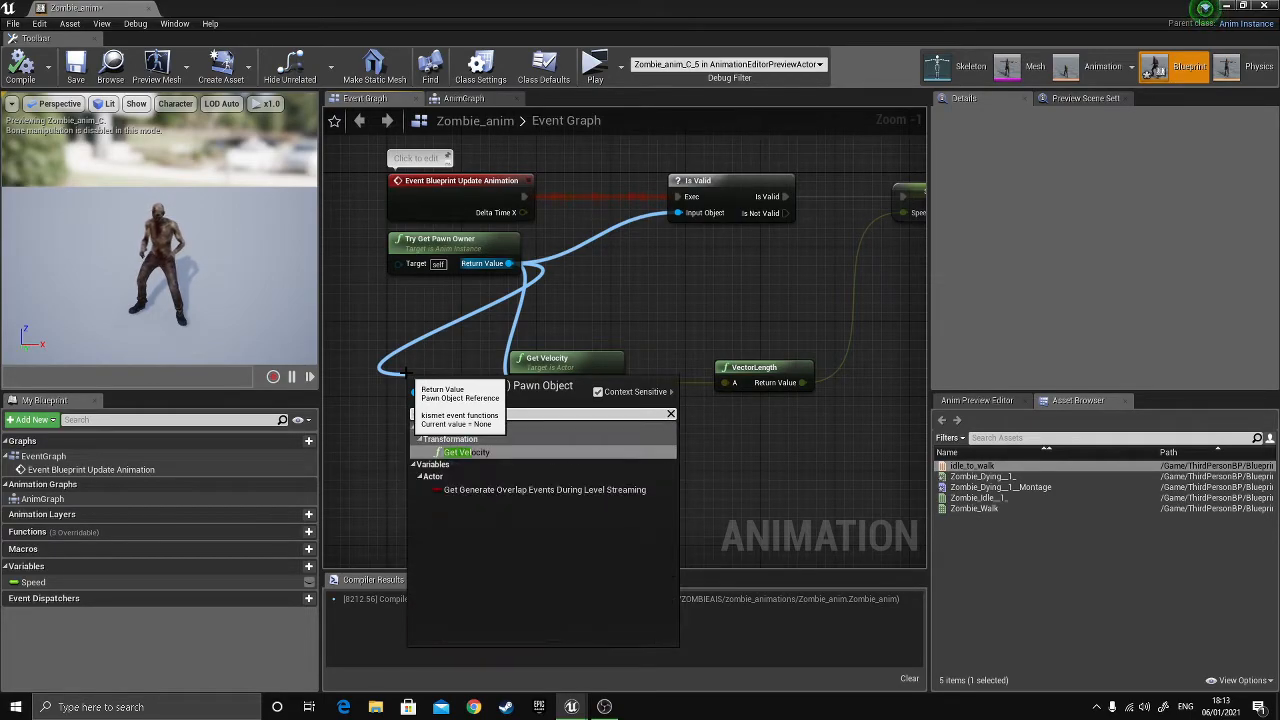
click(463, 453)
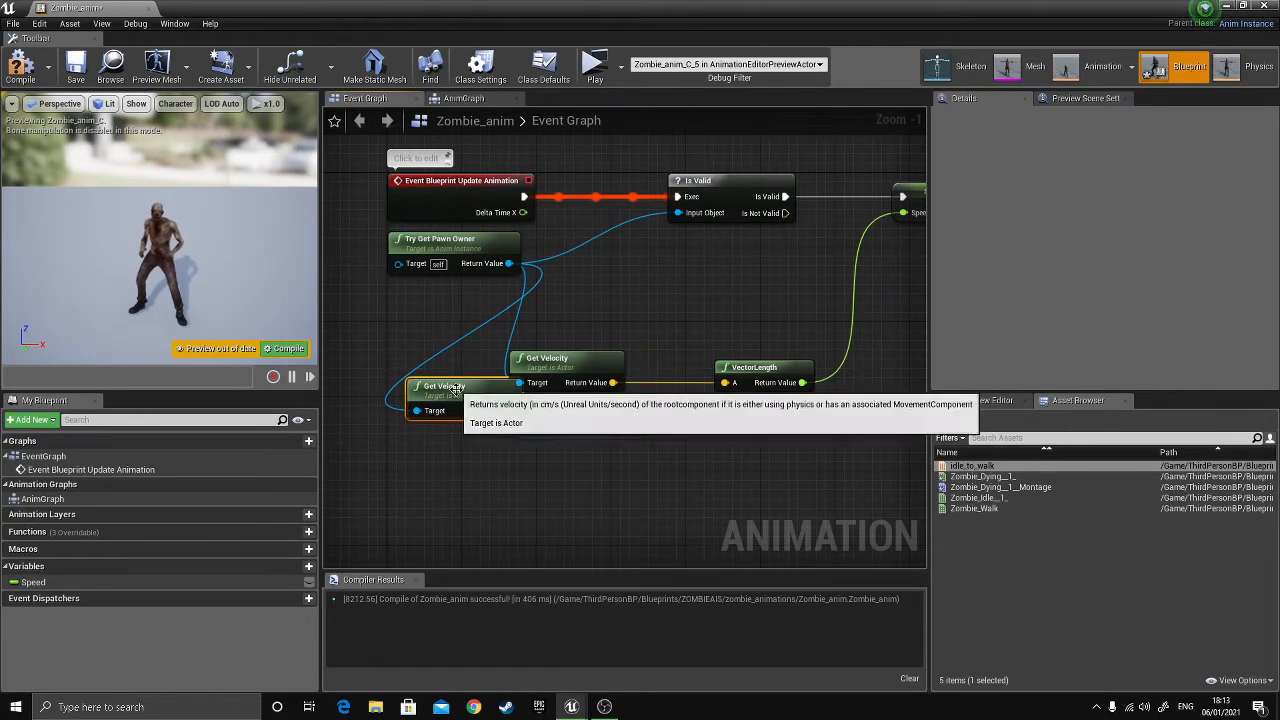
- Delete the extra Get Velocity node and compile the blueprint
right_drag(590, 359, 728, 343)
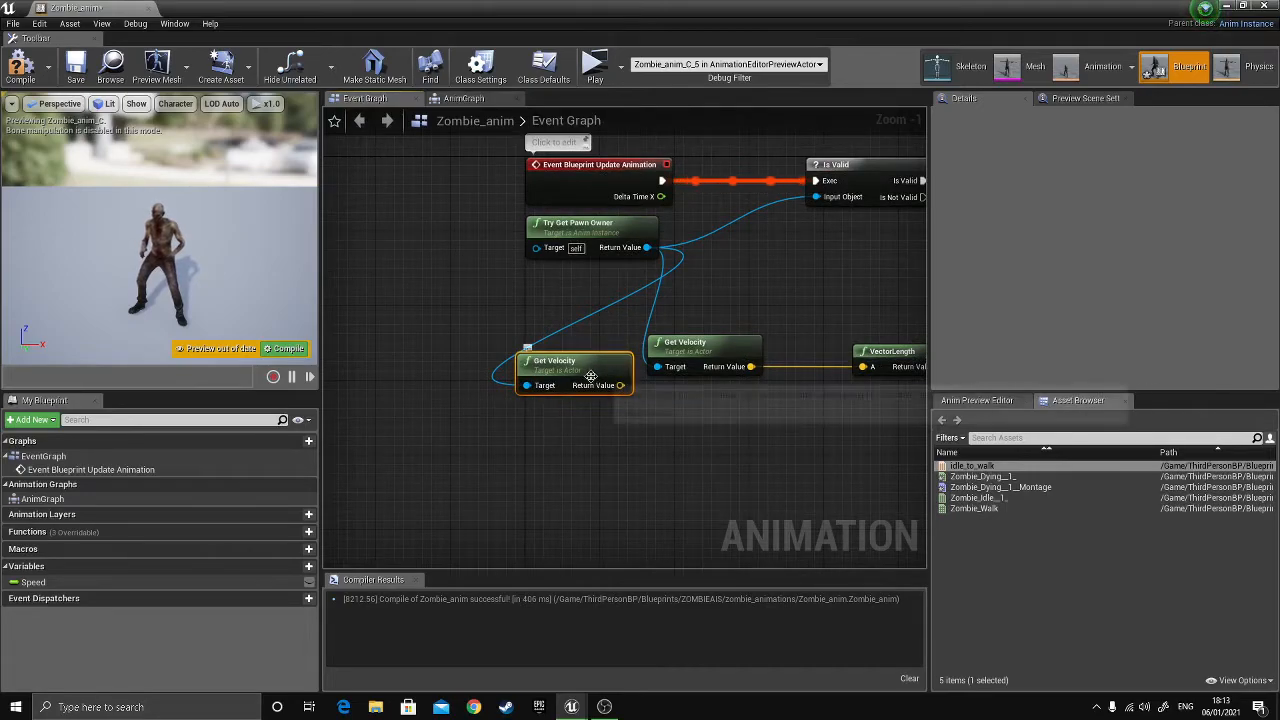
key(Delete)
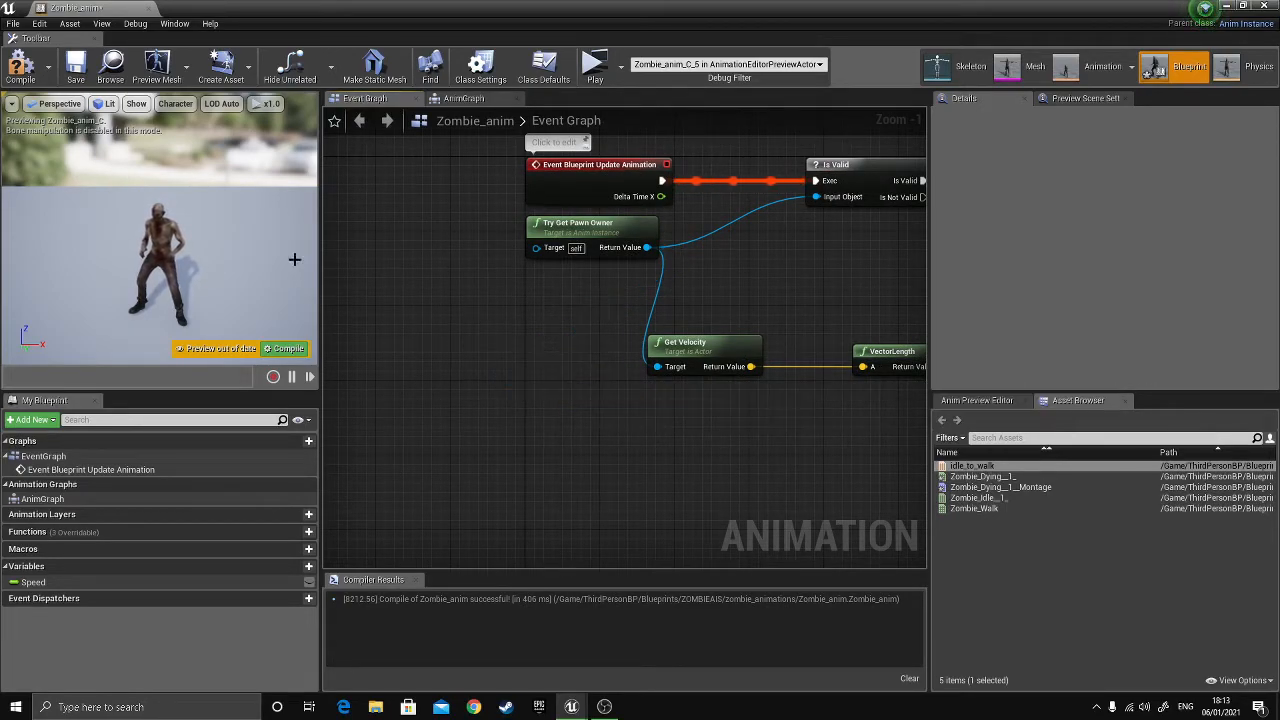
right_drag(628, 308, 536, 288)
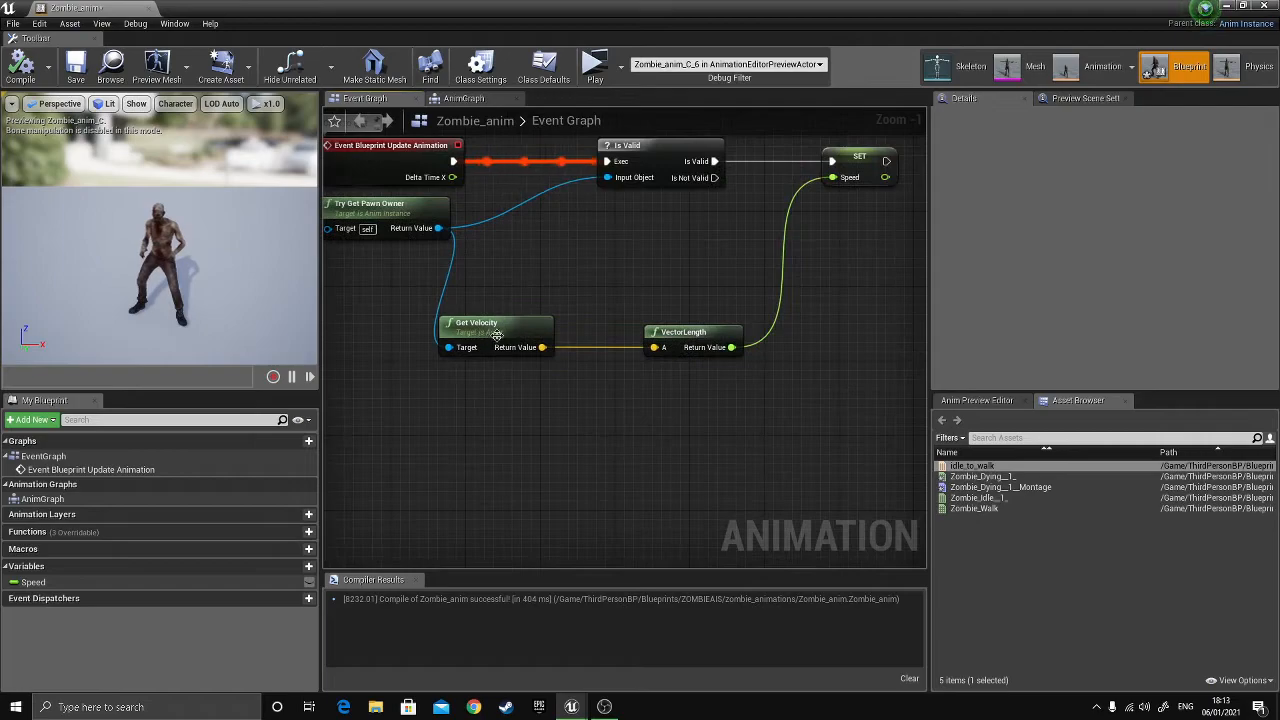
- Add a second VectorLength node from the Return Value of Get Velocity
drag(540, 347, 614, 258)
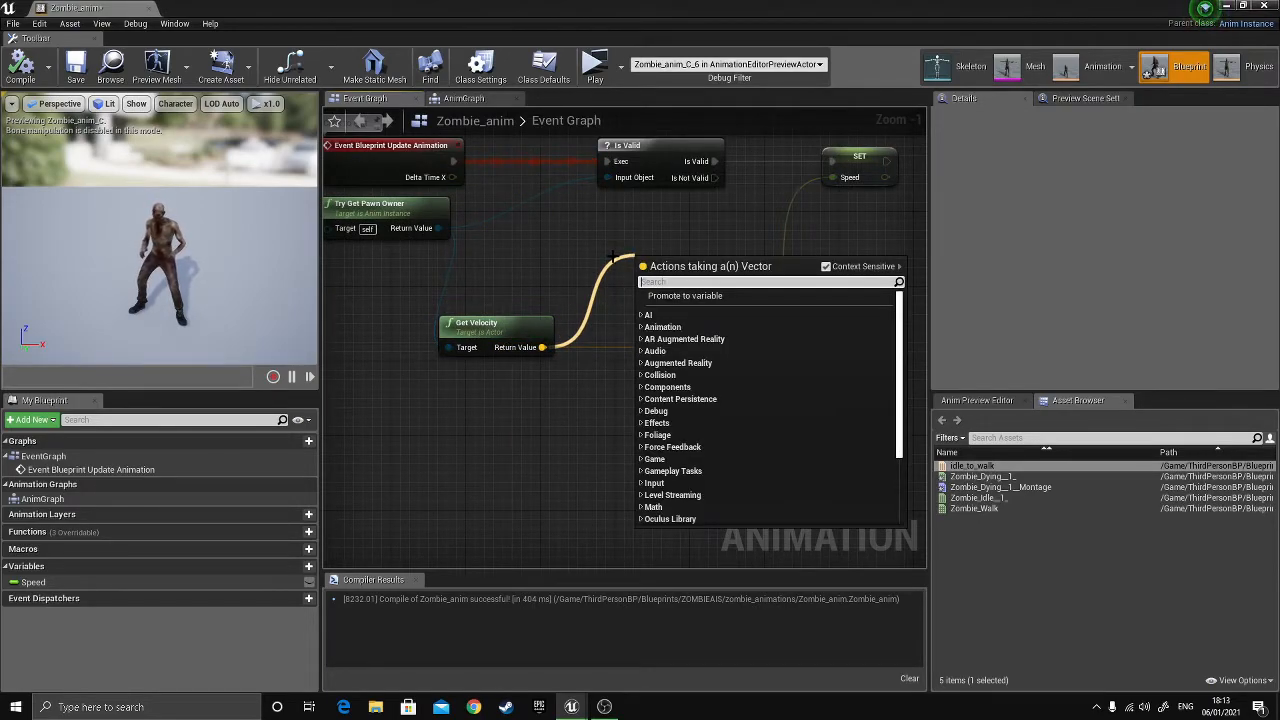
key(Escape)
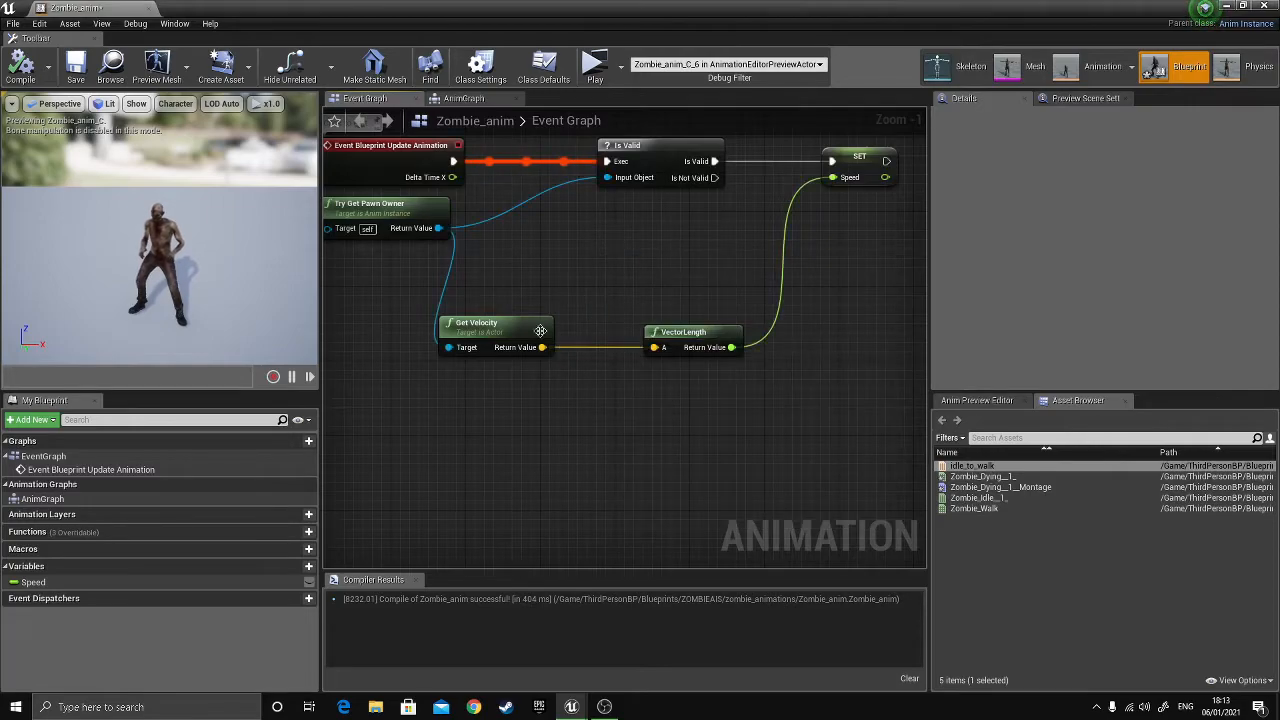
drag(541, 347, 620, 247)
text(vectorl)
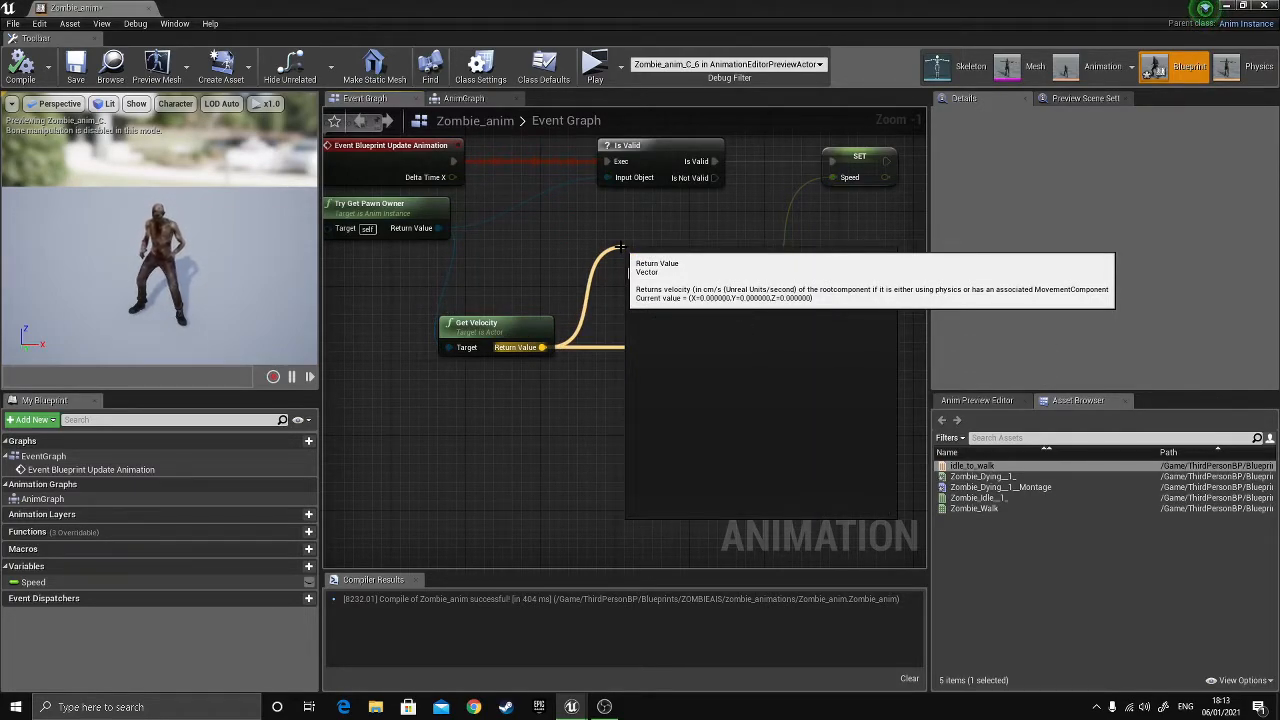
key(BackSpace)
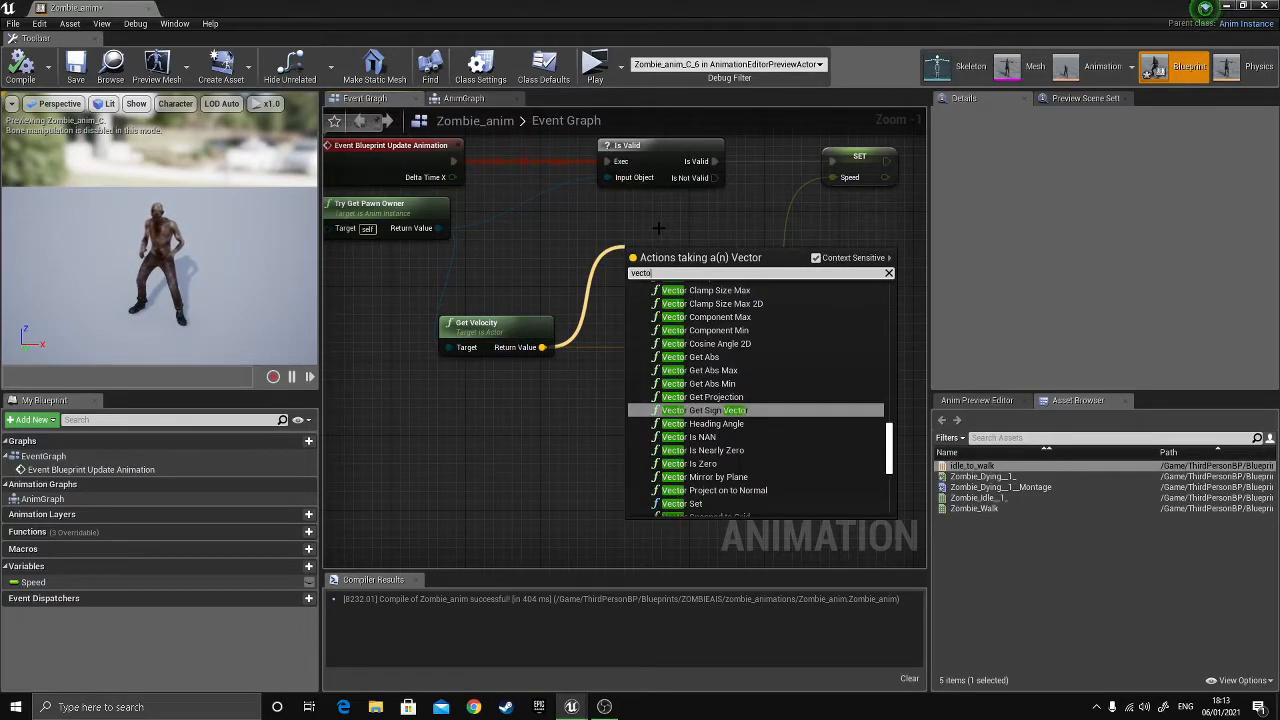
text(r lenght)
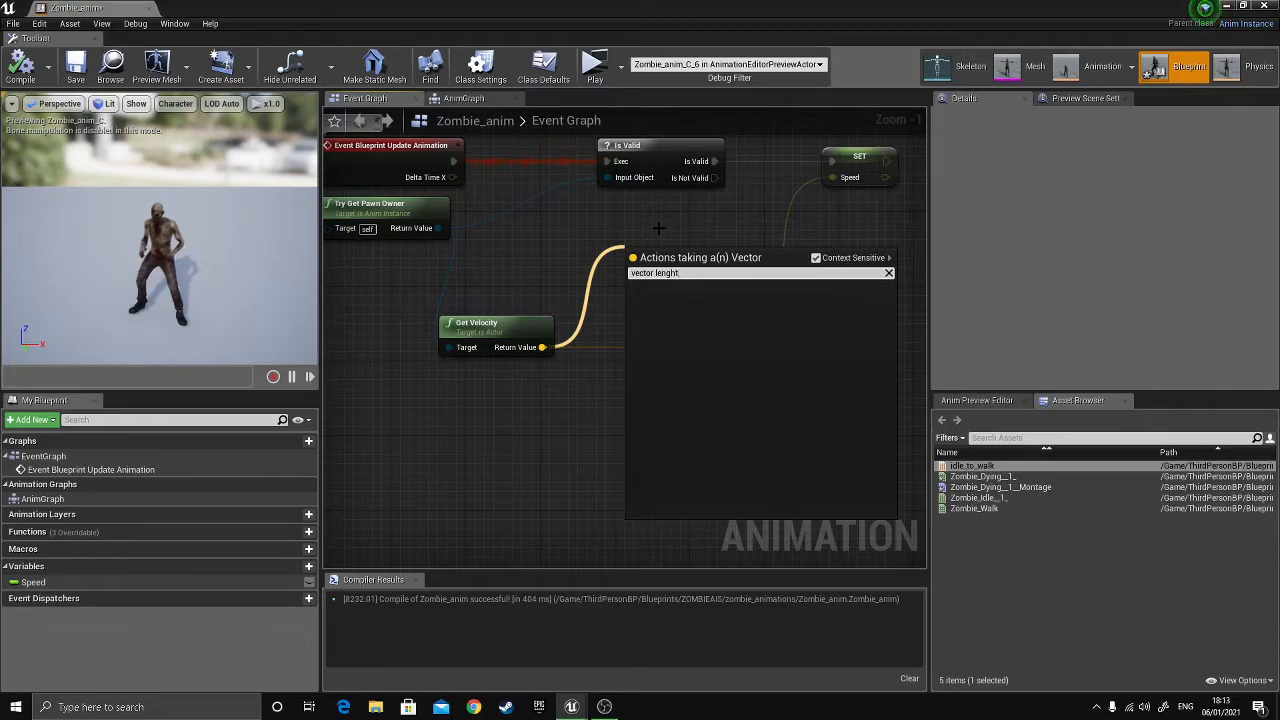
key(BackSpace)
key(BackSpace)
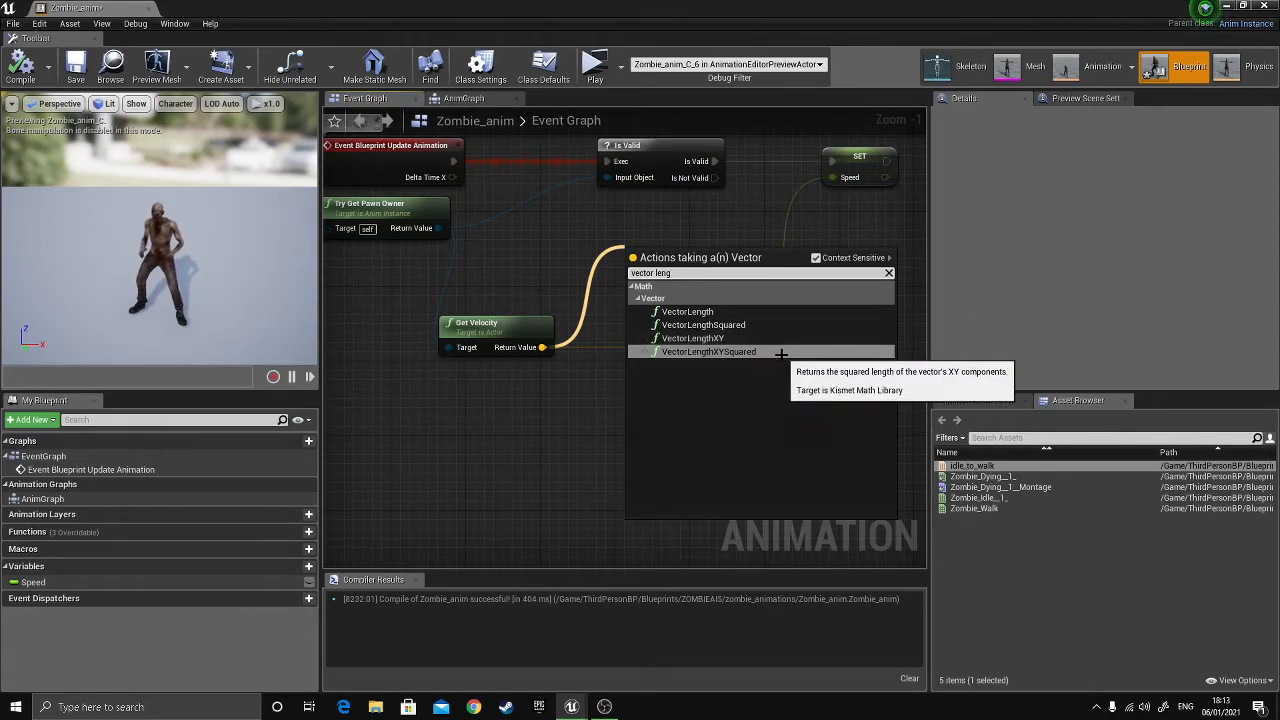
click(699, 310)
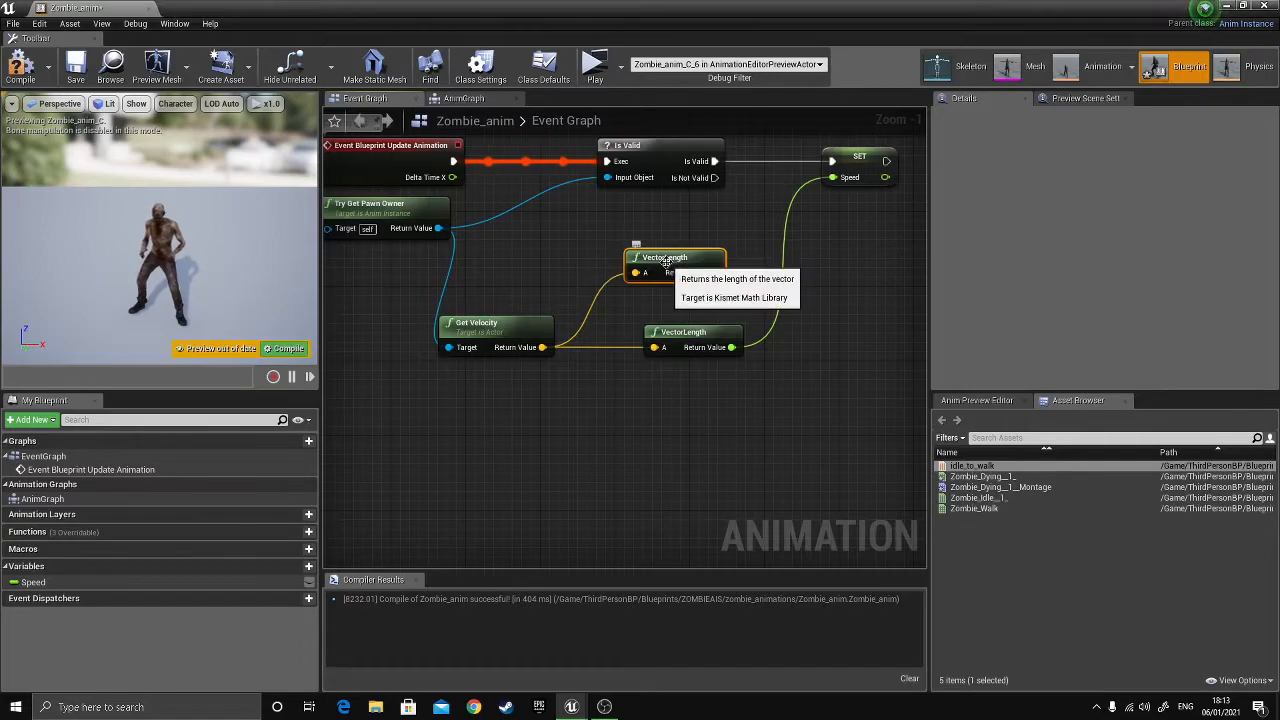
- Delete the extra VectorLength node, compile the blueprint, and link the original VectorLength's Return Value to the Set node's Speed input
key(Delete)
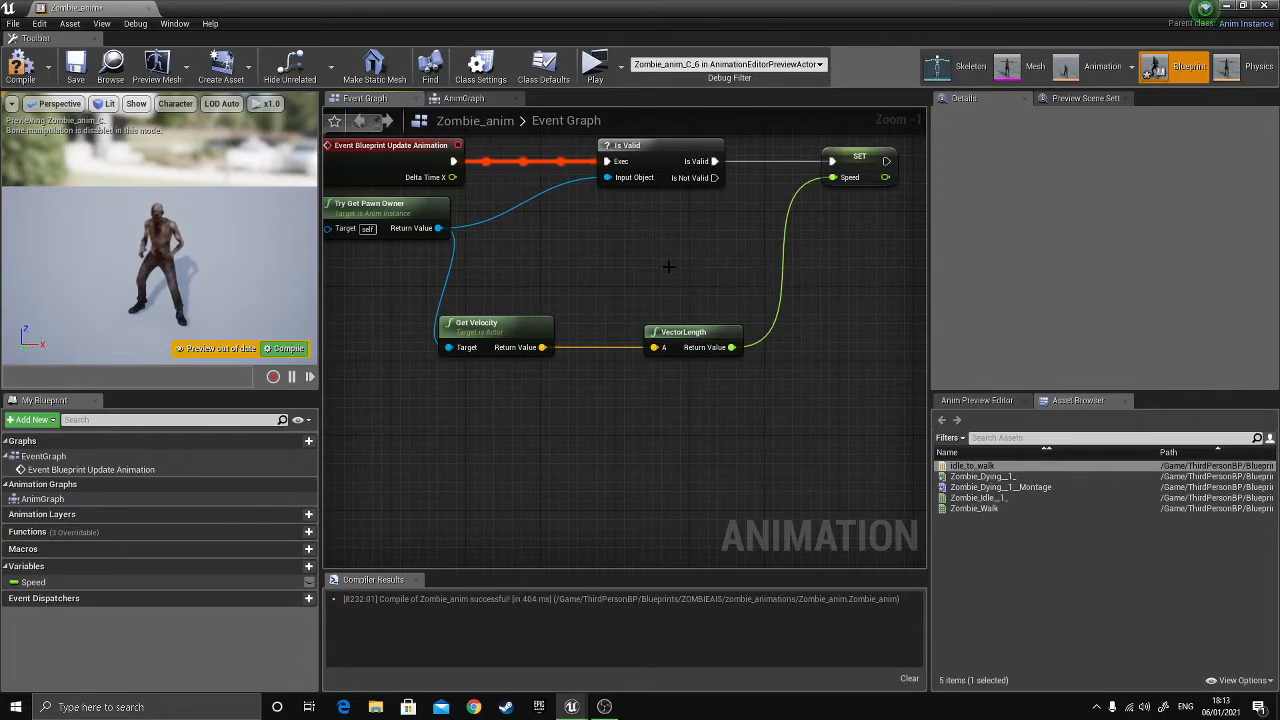
click(20, 68)
right_drag(681, 313, 490, 316)
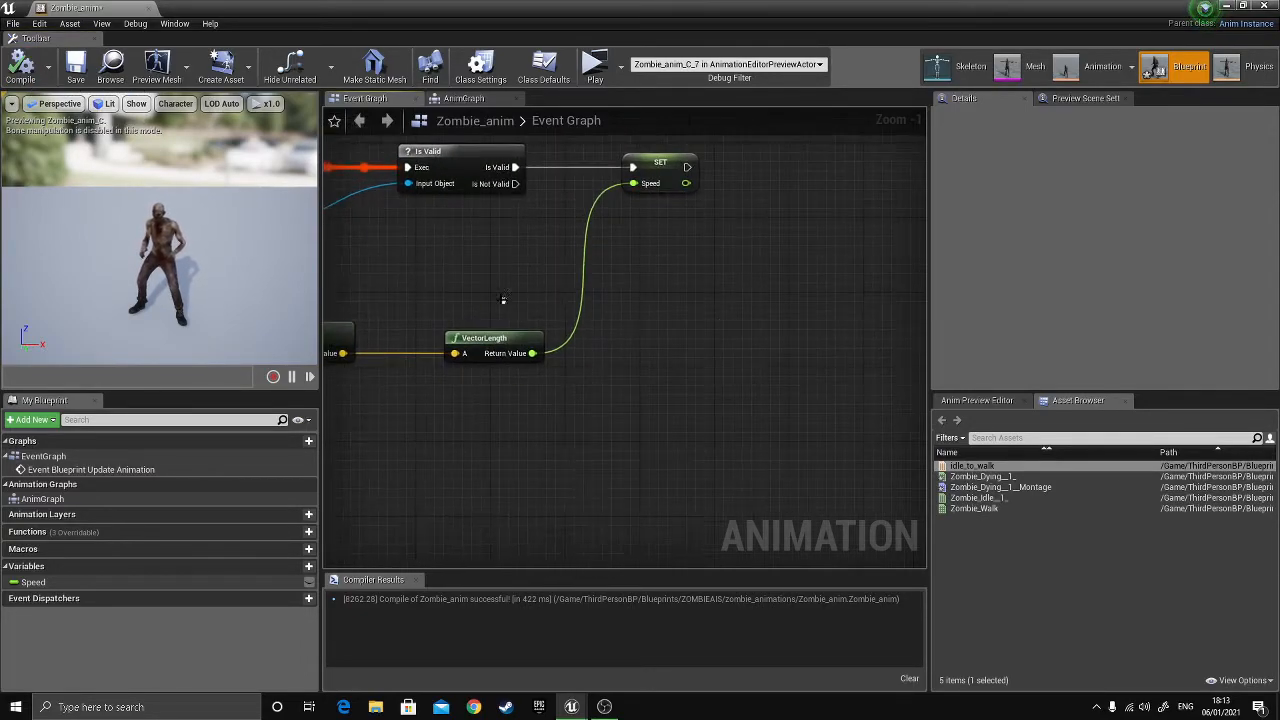
drag(533, 353, 633, 183)
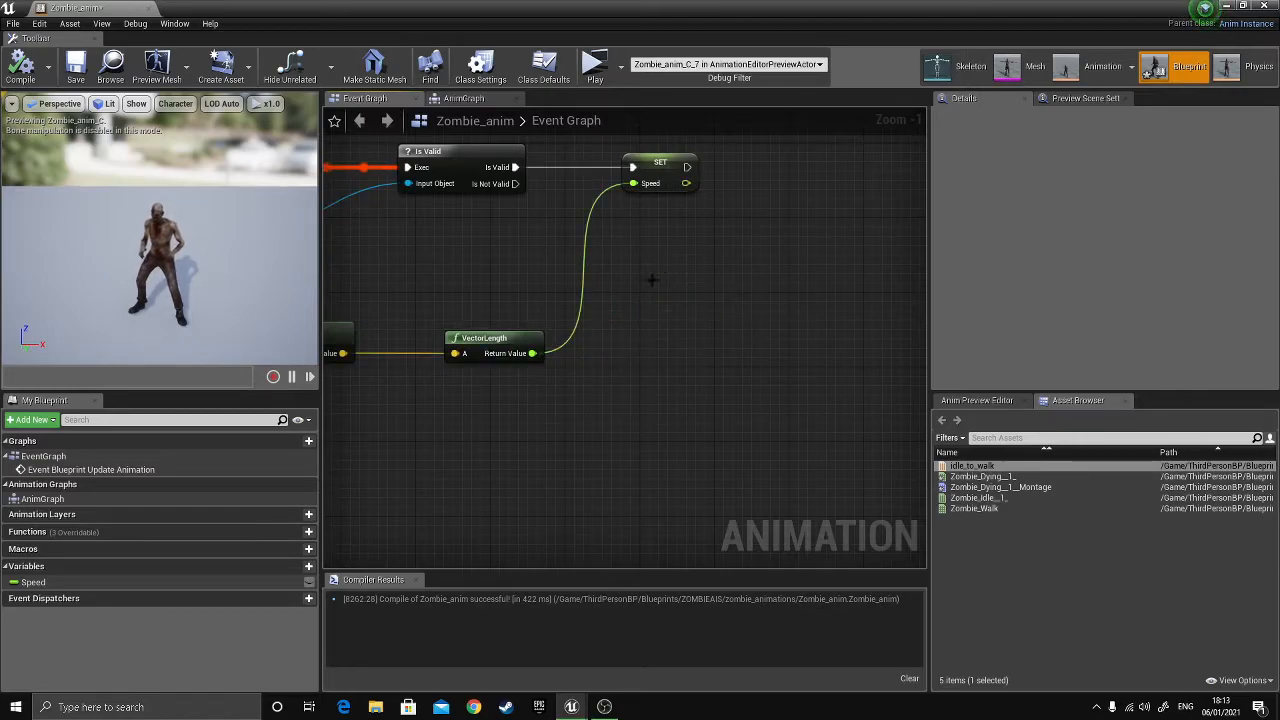
- Add a second Set Speed node beside the original and connect the Is Valid execution output to it
drag(33, 582, 680, 316)
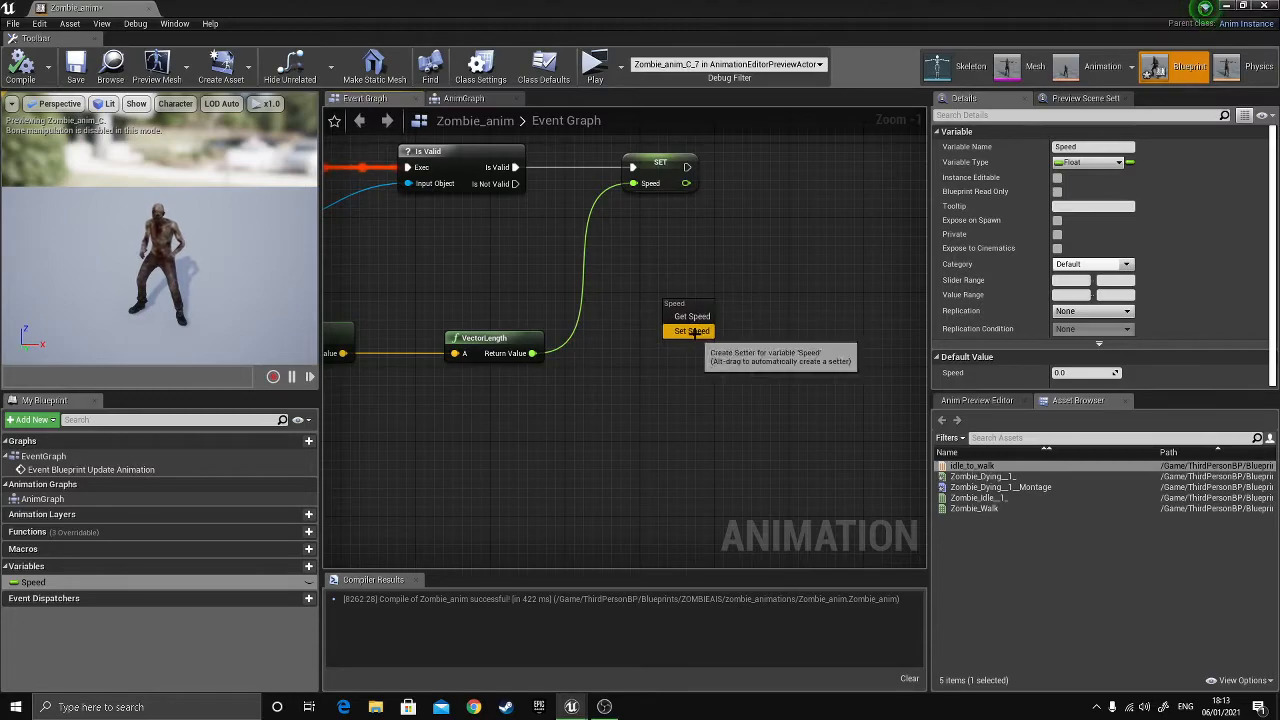
click(691, 331)
drag(706, 315, 766, 254)
right_drag(747, 214, 642, 296)
drag(644, 331, 684, 292)
right_drag(510, 294, 634, 297)
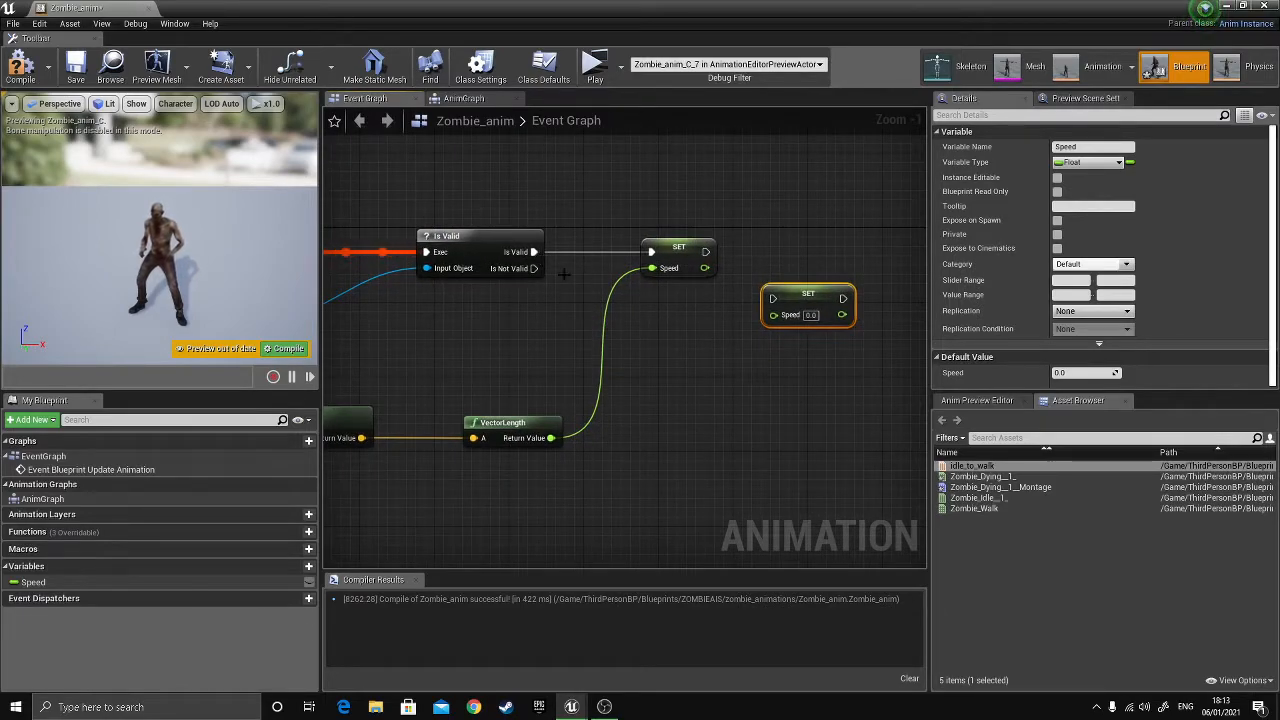
drag(534, 252, 773, 298)
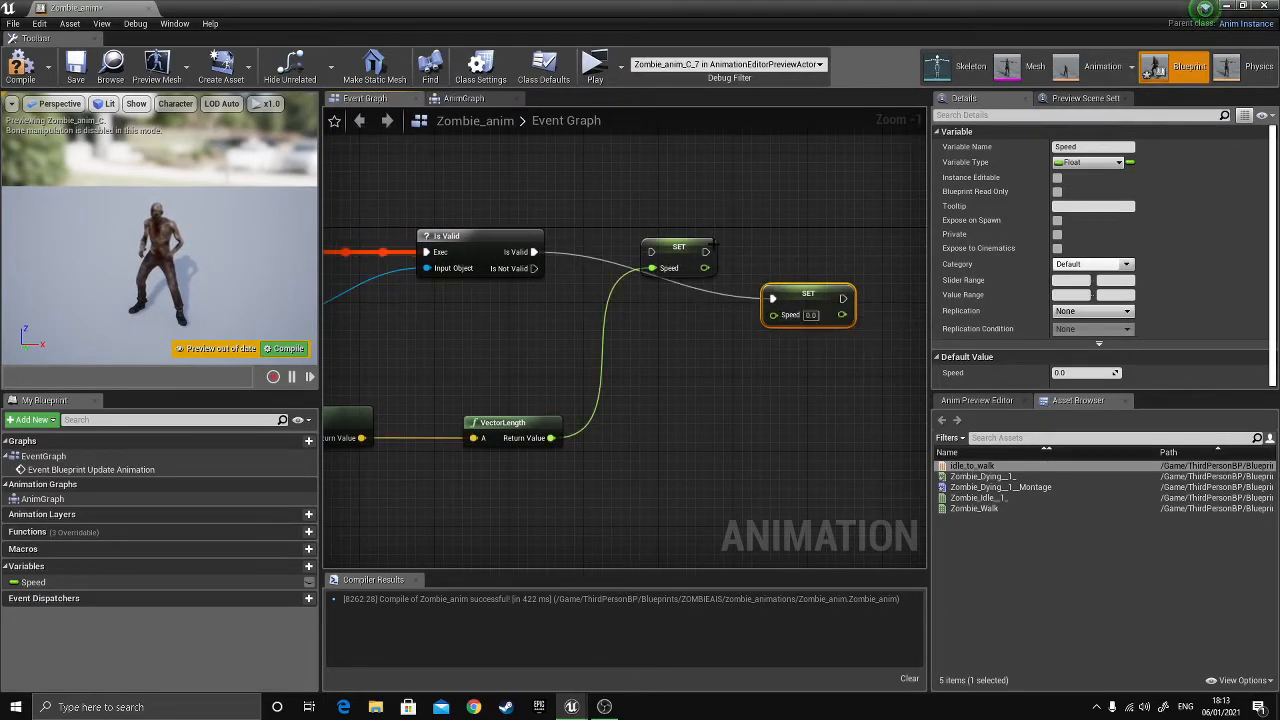
drag(534, 252, 773, 298)
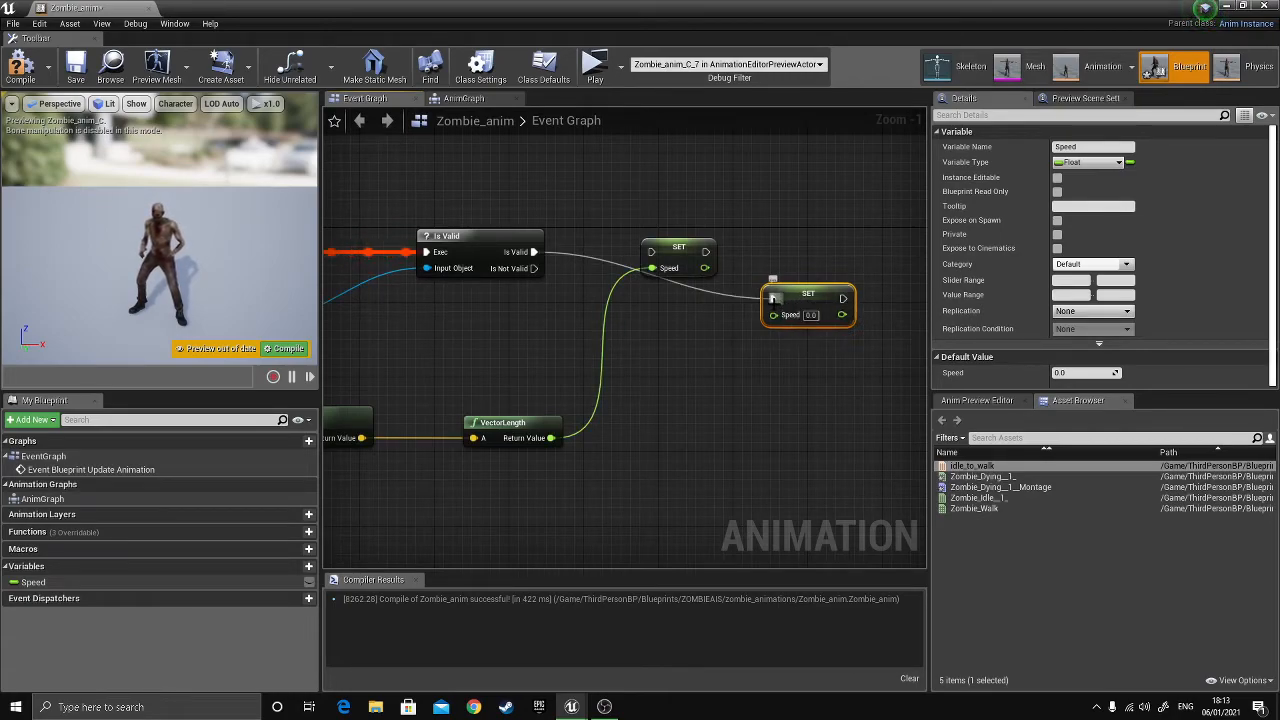
- Delete the extra Set Speed node, reconnect Is Valid to the original Set node, and compile the blueprint
key(Delete)
drag(534, 252, 651, 252)
click(22, 67)
- Reconnect the VectorLength Return Value to the Speed input of the remaining Set node and recompile the blueprint
right_drag(472, 345, 643, 279)
drag(475, 295, 732, 424)
click(649, 318)
right_drag(668, 257, 642, 329)
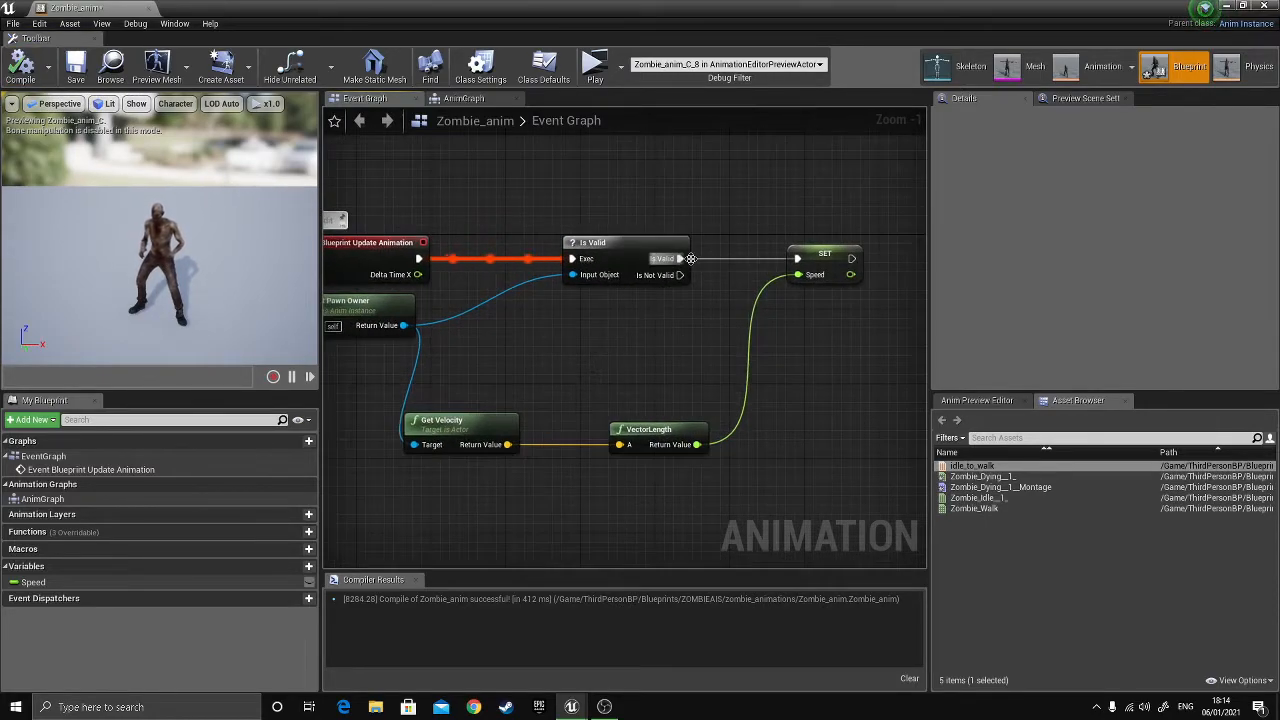
drag(680, 259, 796, 333)
right_drag(796, 333, 675, 318)
drag(576, 431, 679, 262)
click(19, 70)
- Examine the complete Event Graph from Event Blueprint Update Animation through to the Set Speed node
right_drag(447, 302, 641, 310)
scroll(621, 312, down, 1)
scroll(649, 311, up, 1)
scroll(649, 311, down, 1)
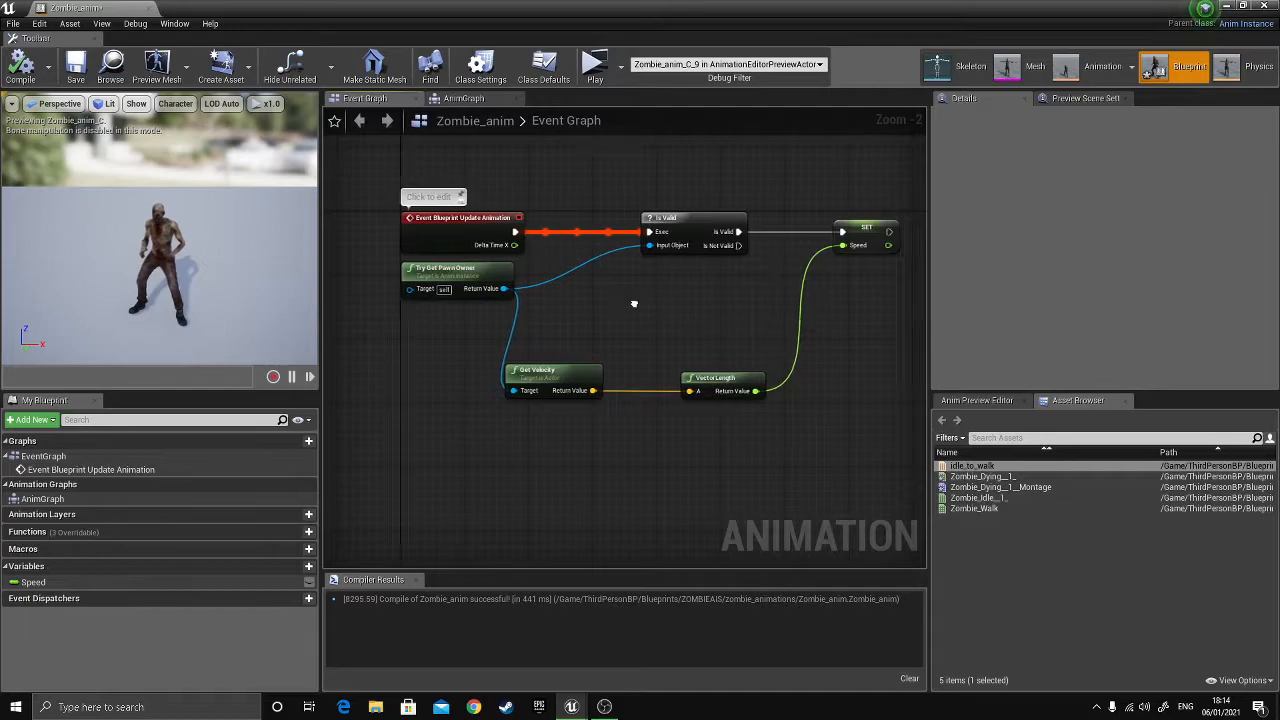
right_drag(698, 380, 648, 324)
right_drag(570, 294, 625, 350)
scroll(651, 352, up, 1)
scroll(631, 354, down, 1)
scroll(625, 350, up, 1)
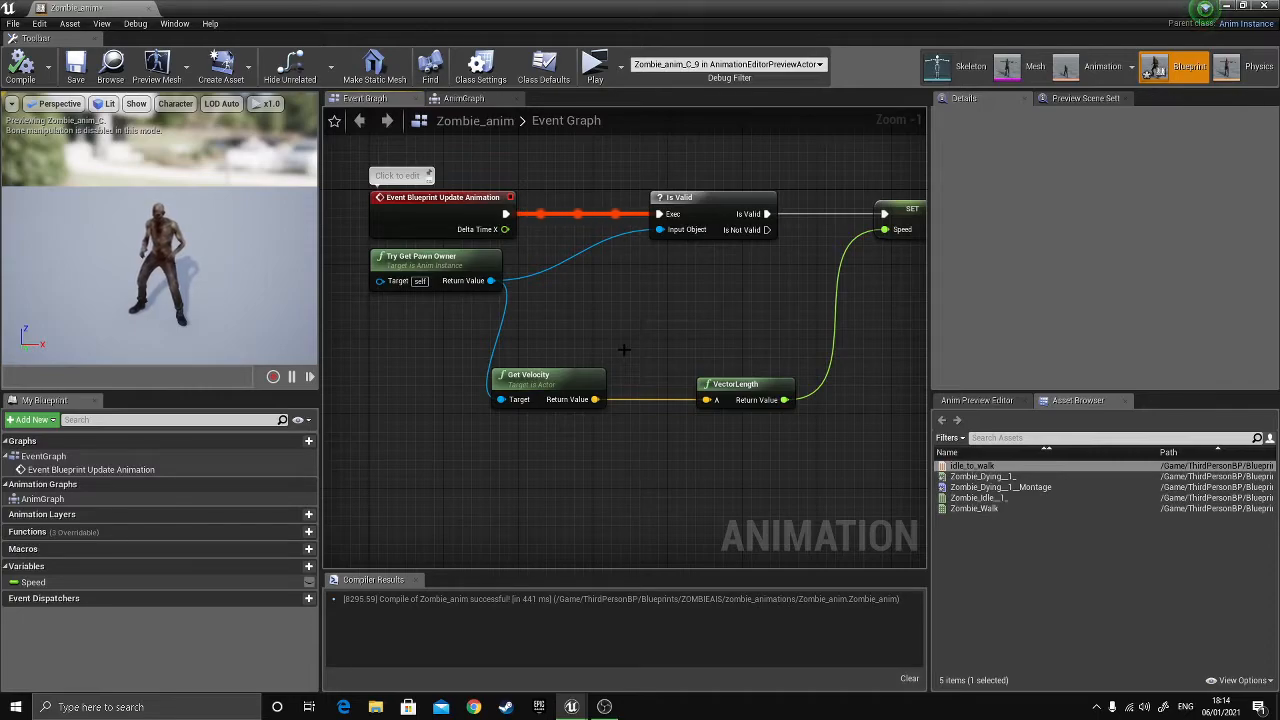
- Compare the AnimGraph, where Speed feeds the idle_to_walk blend space, with the Event Graph that sets Speed
click(462, 98)
click(365, 98)
click(463, 98)
right_drag(463, 330, 521, 355)
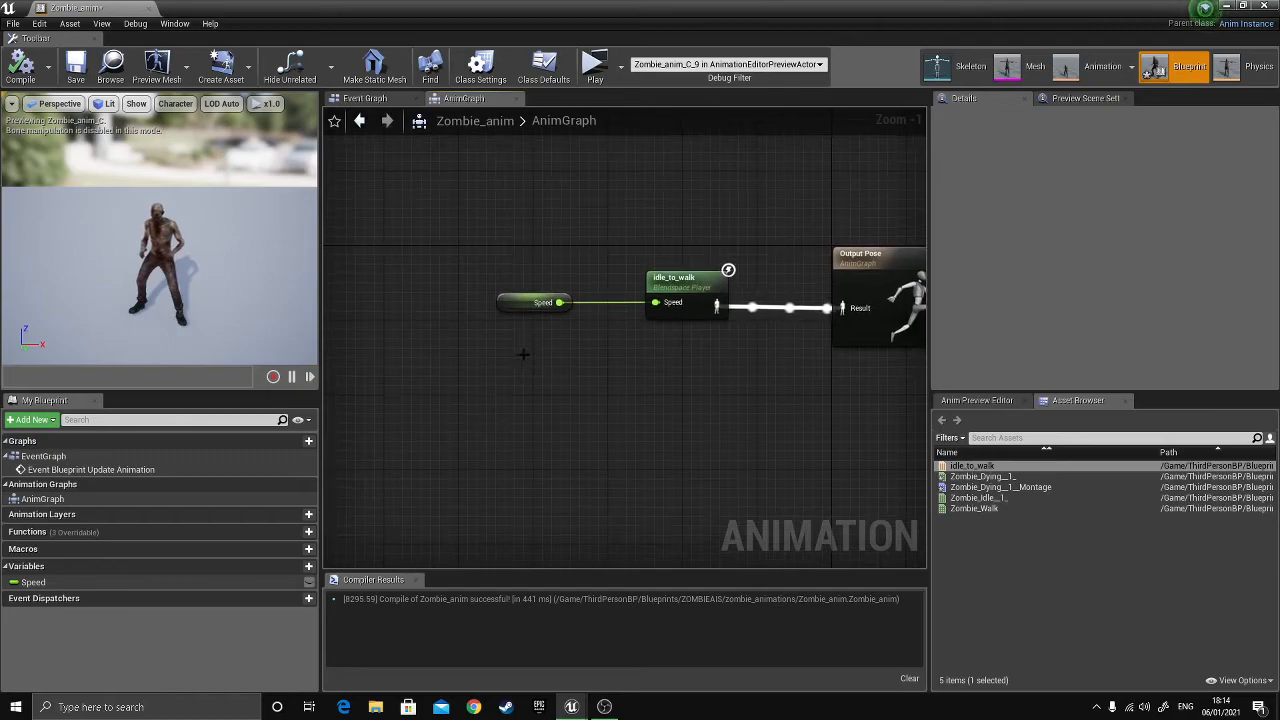
click(381, 98)
click(465, 99)
click(376, 98)
right_drag(593, 181, 557, 197)
scroll(573, 194, down, 1)
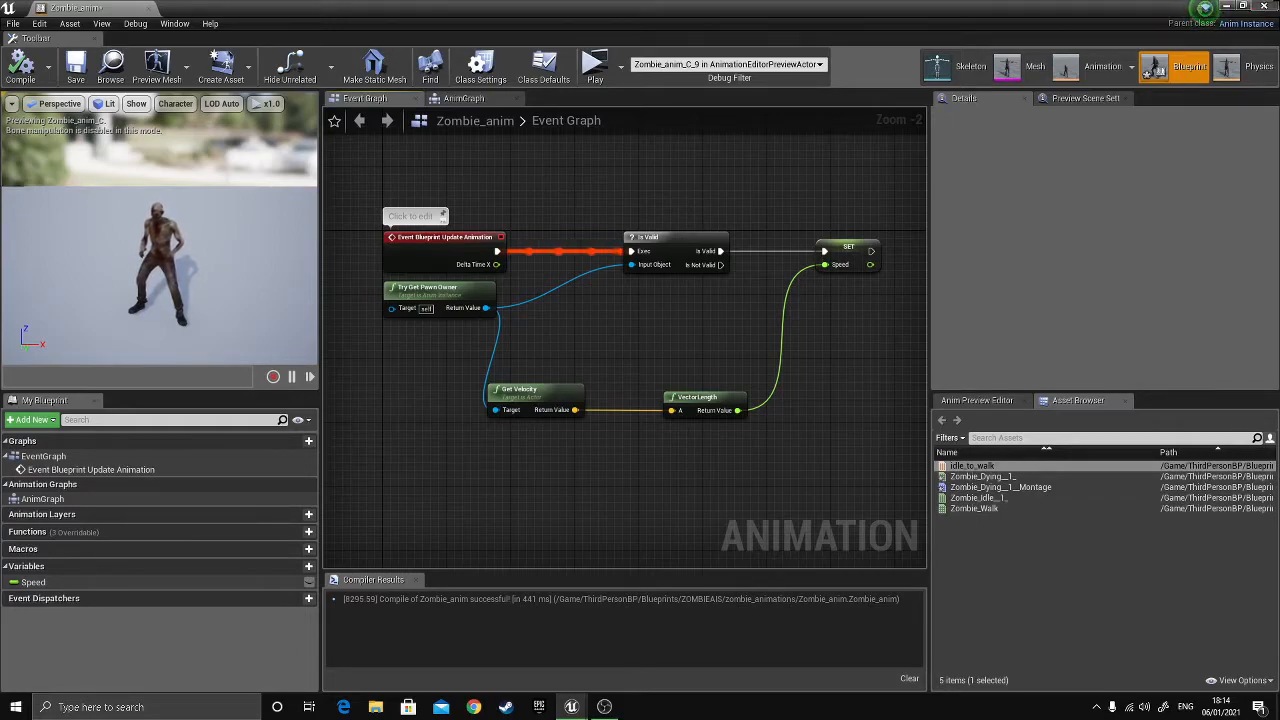
- Minimize the Zombie_anim editor and go back to the ThirdPersonBP Blueprints folder in the level editor
click(1227, 7)
click(333, 613)
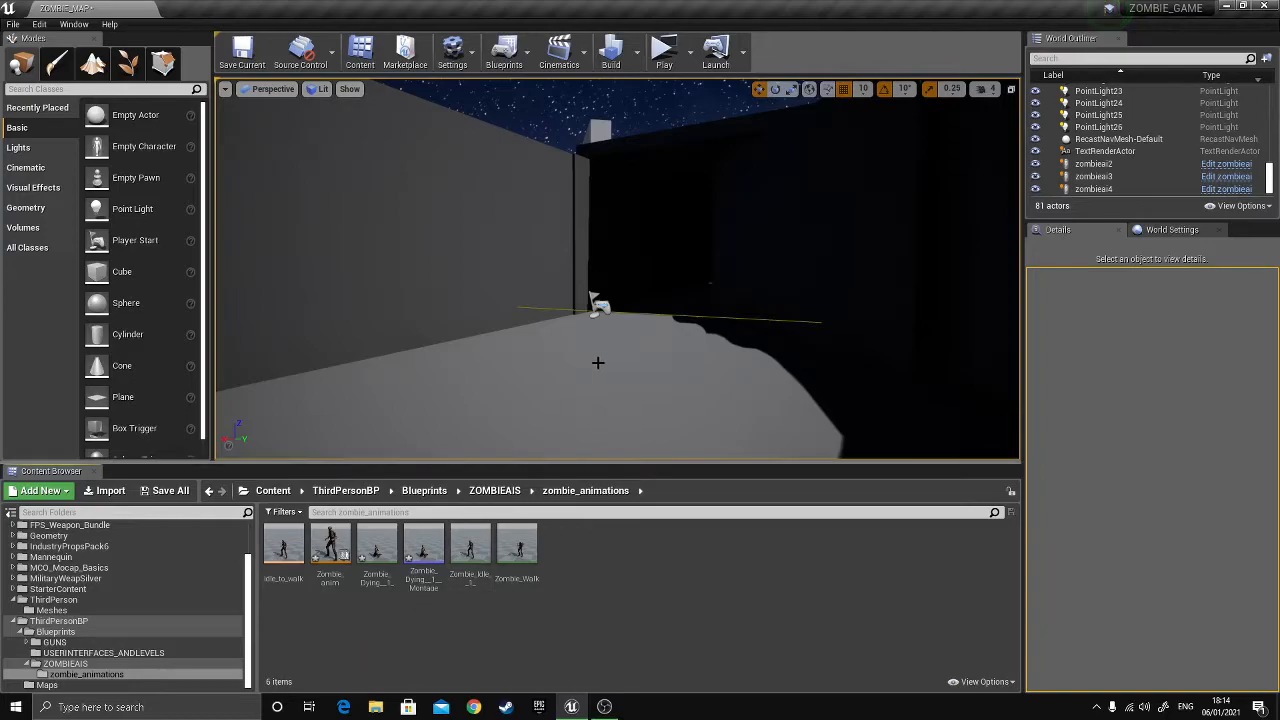
scroll(600, 350, up, 5)
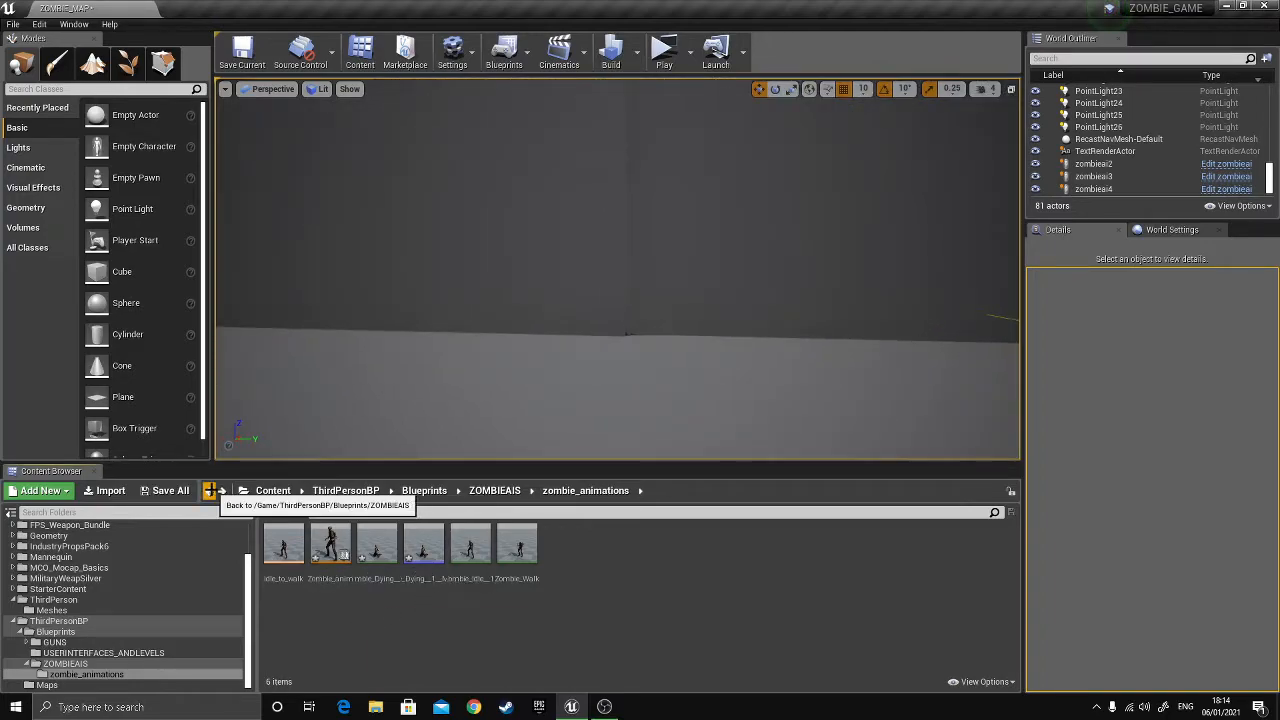
click(208, 490)
click(208, 490)
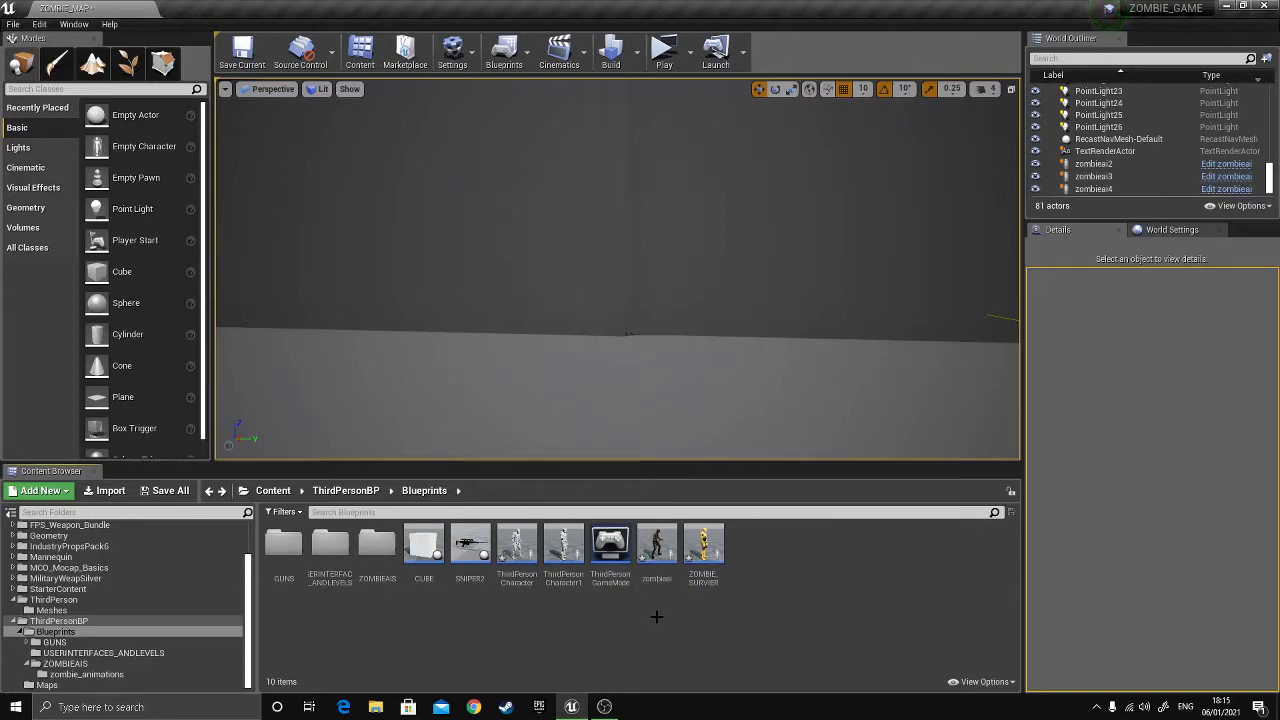
- View the First Person and Third Person blueprint feature packs available for the project without adding them
click(40, 491)
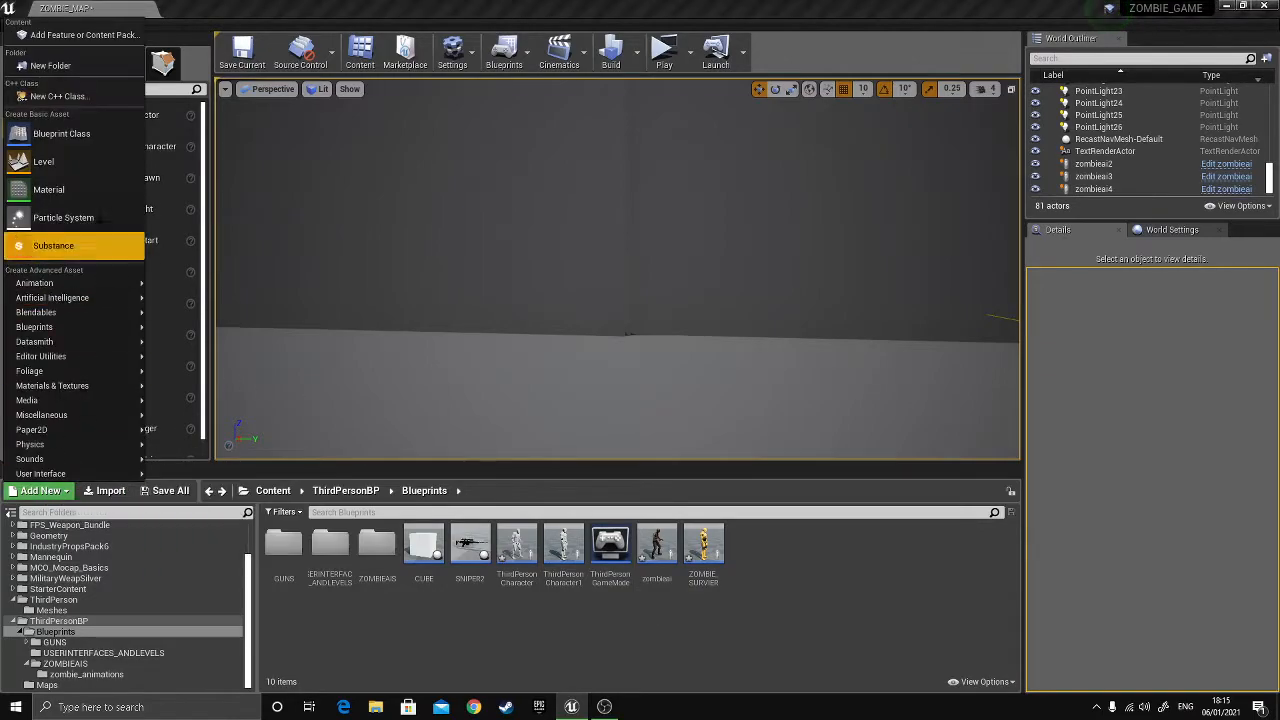
click(45, 37)
click(605, 290)
click(387, 290)
click(605, 290)
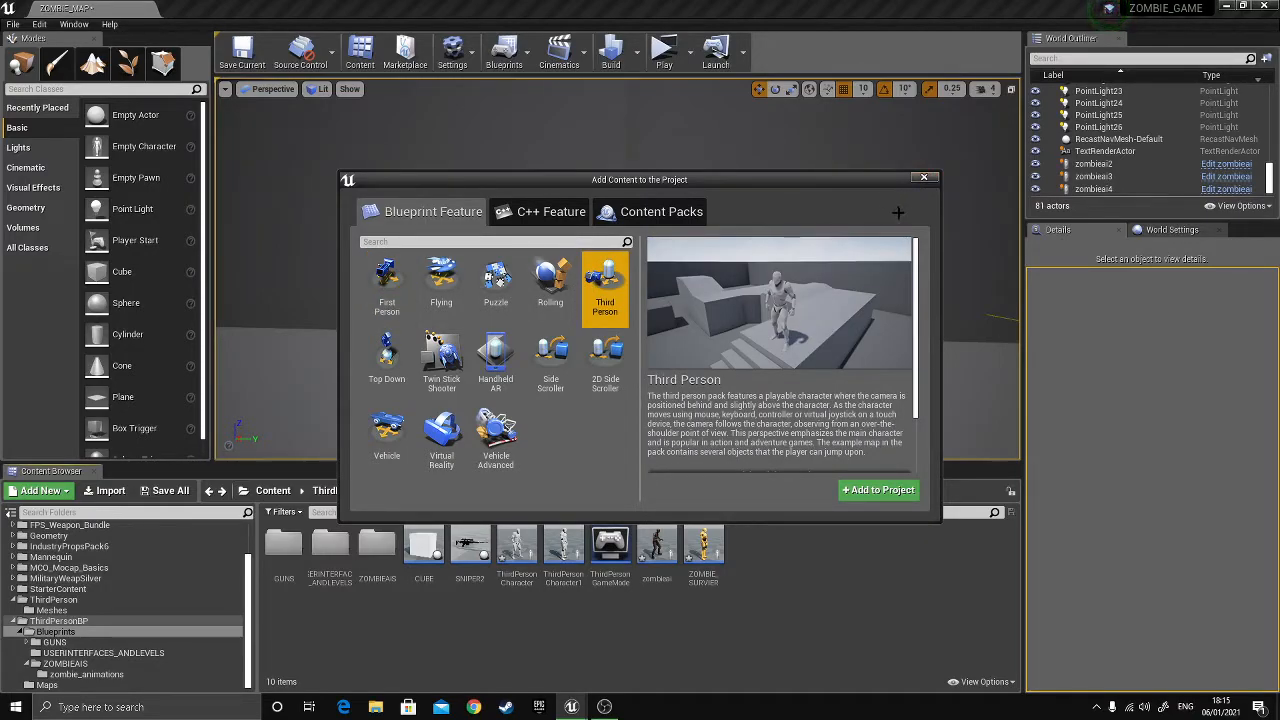
click(925, 178)
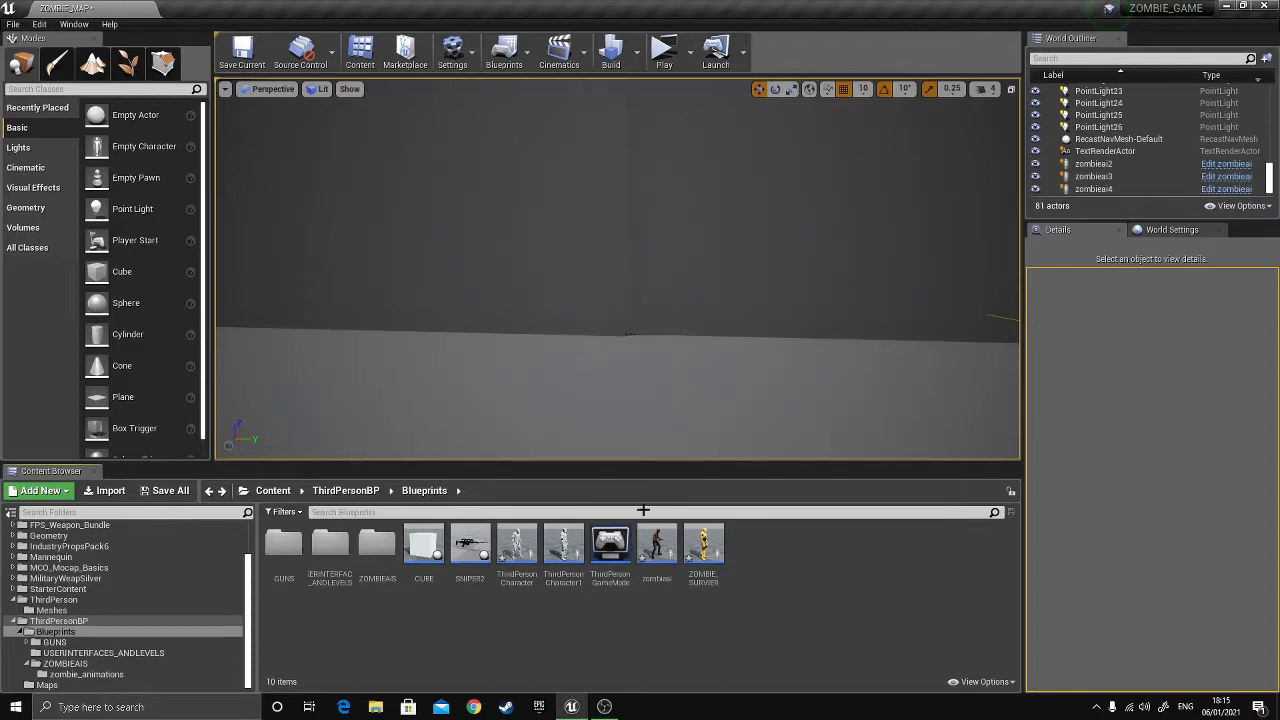
- Open the ThirdPersonCharacter blueprint and set its Mesh component's Skeletal Mesh to Ch10_nonPBR
double_click(517, 558)
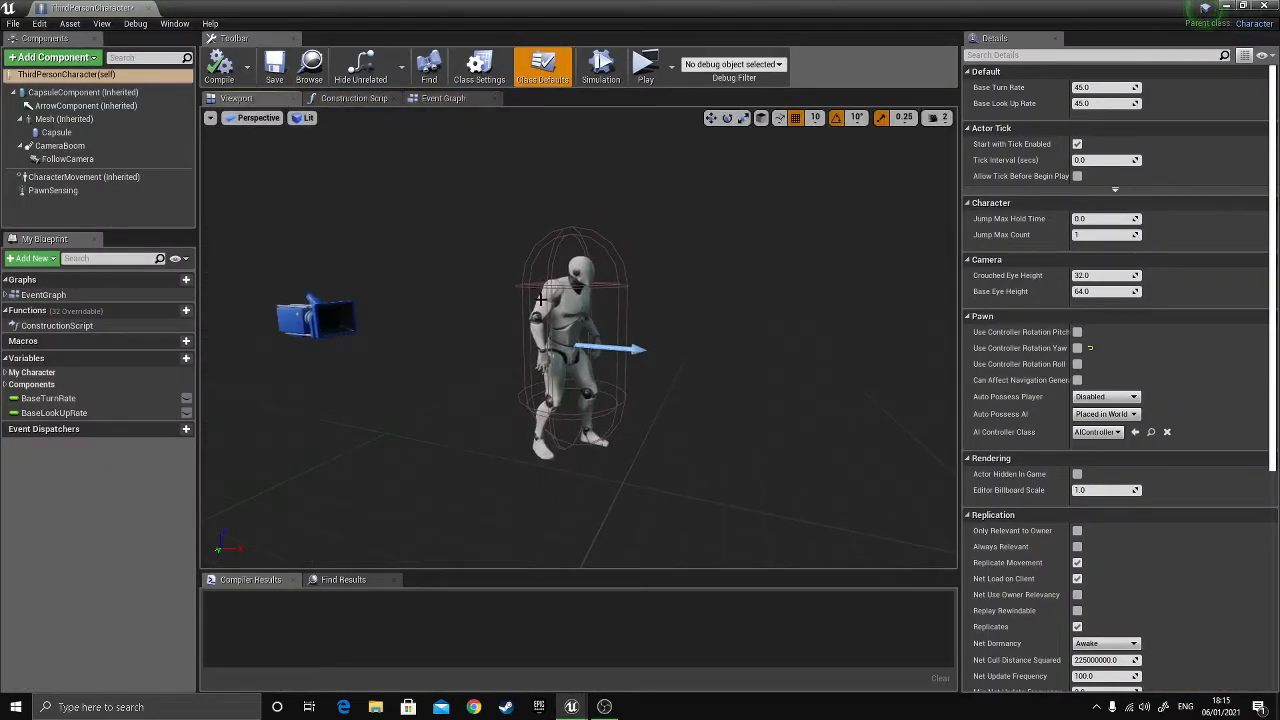
click(540, 298)
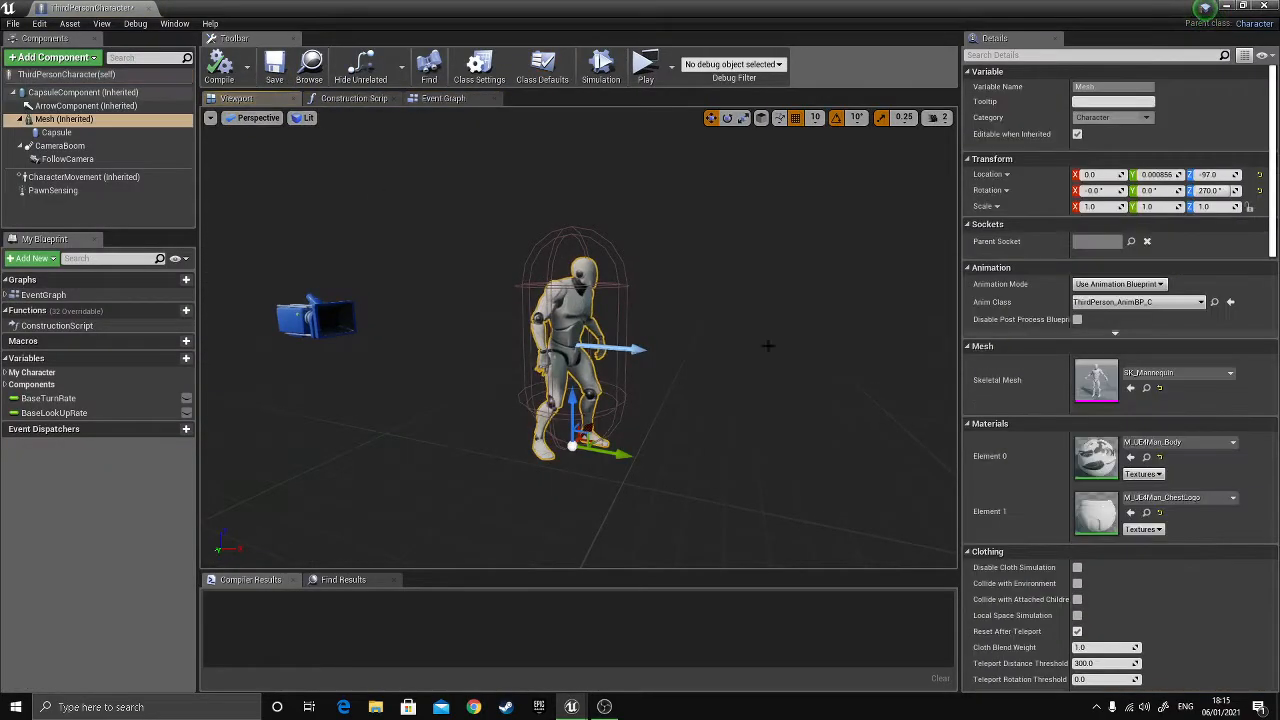
click(1175, 372)
scroll(1173, 512, up, 10)
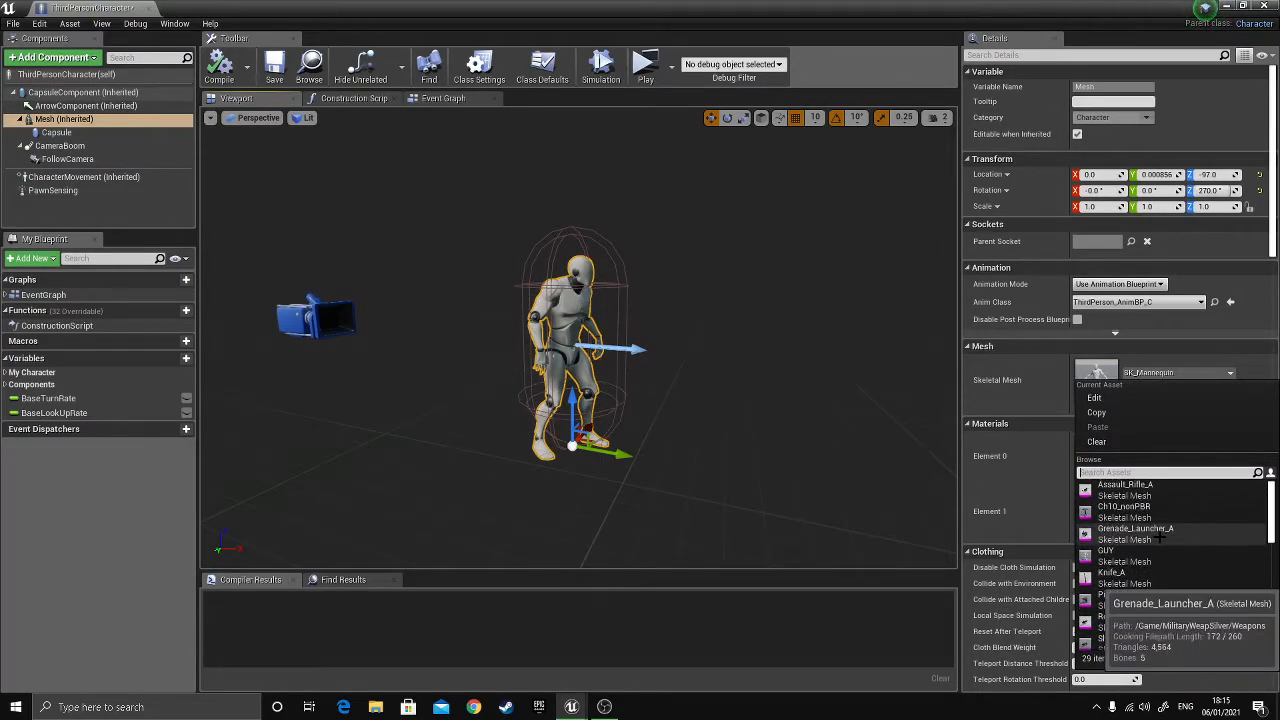
click(1124, 506)
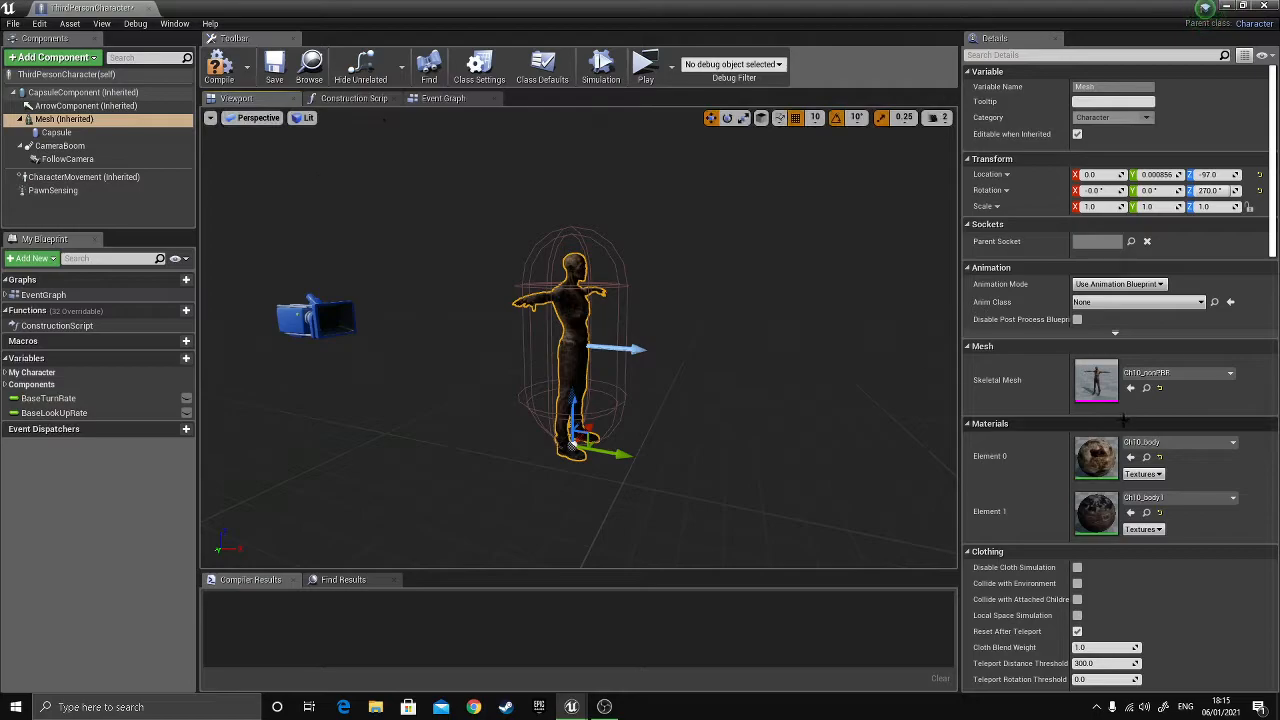
- Set the character's Skeletal Mesh to SK_Mannequin and its Anim Class to ThirdPerson_AnimBP
click(1175, 372)
drag(1271, 495, 1270, 640)
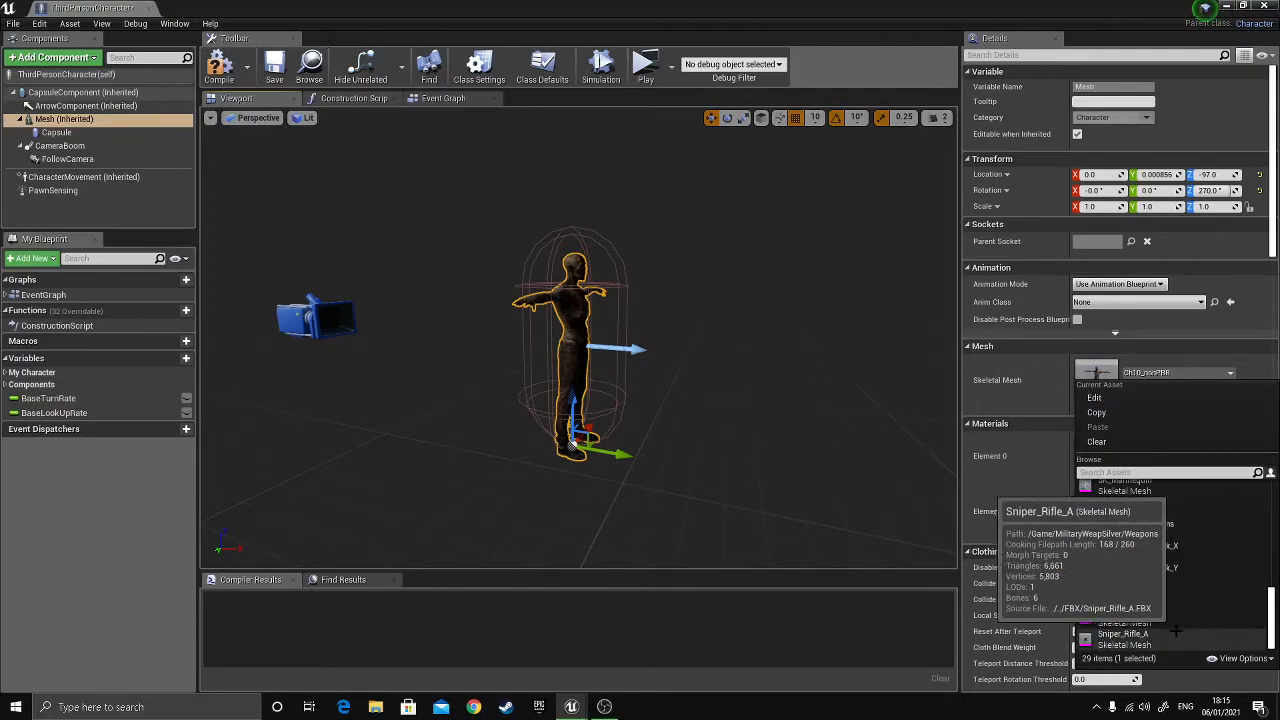
scroll(1130, 592, up, 2)
click(1127, 590)
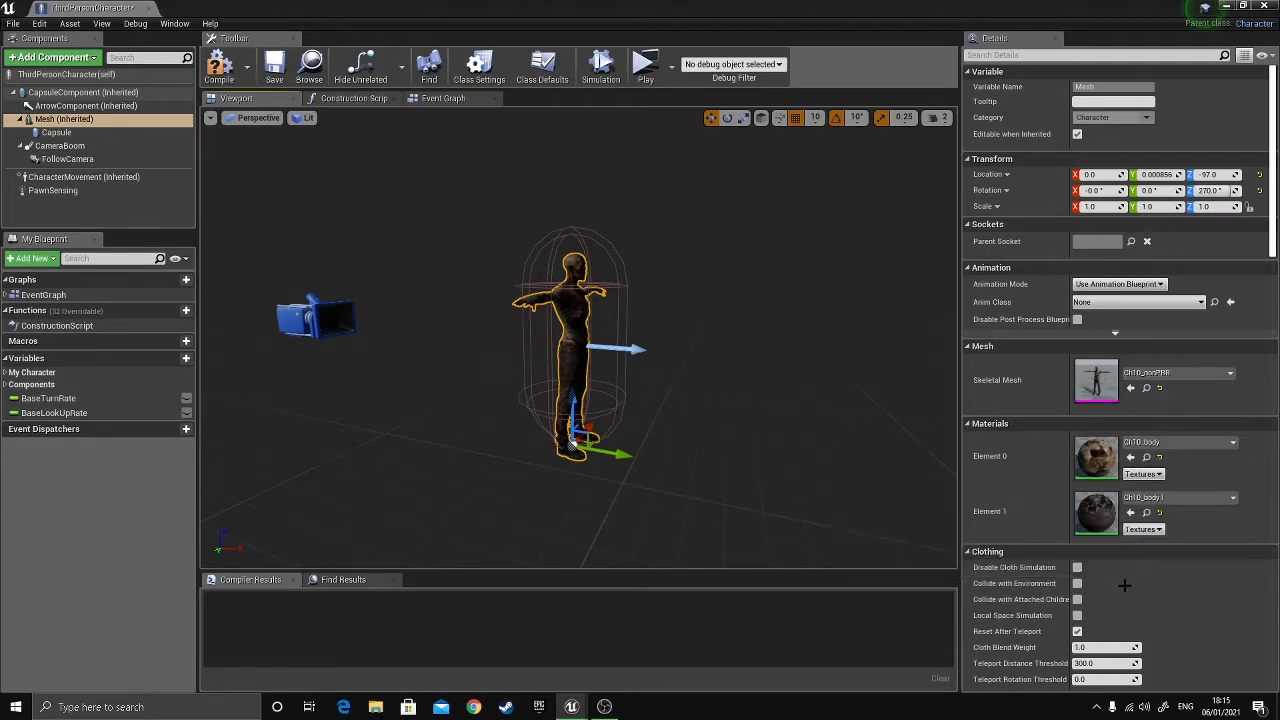
click(1138, 302)
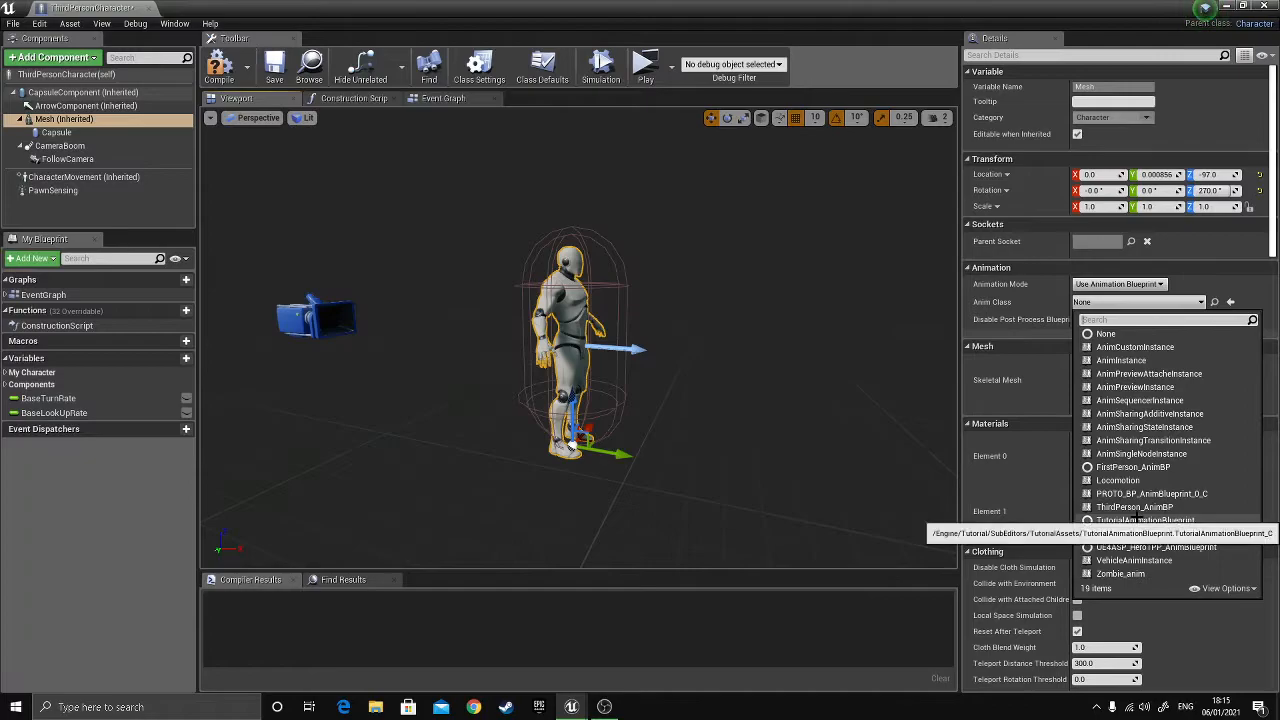
click(1134, 507)
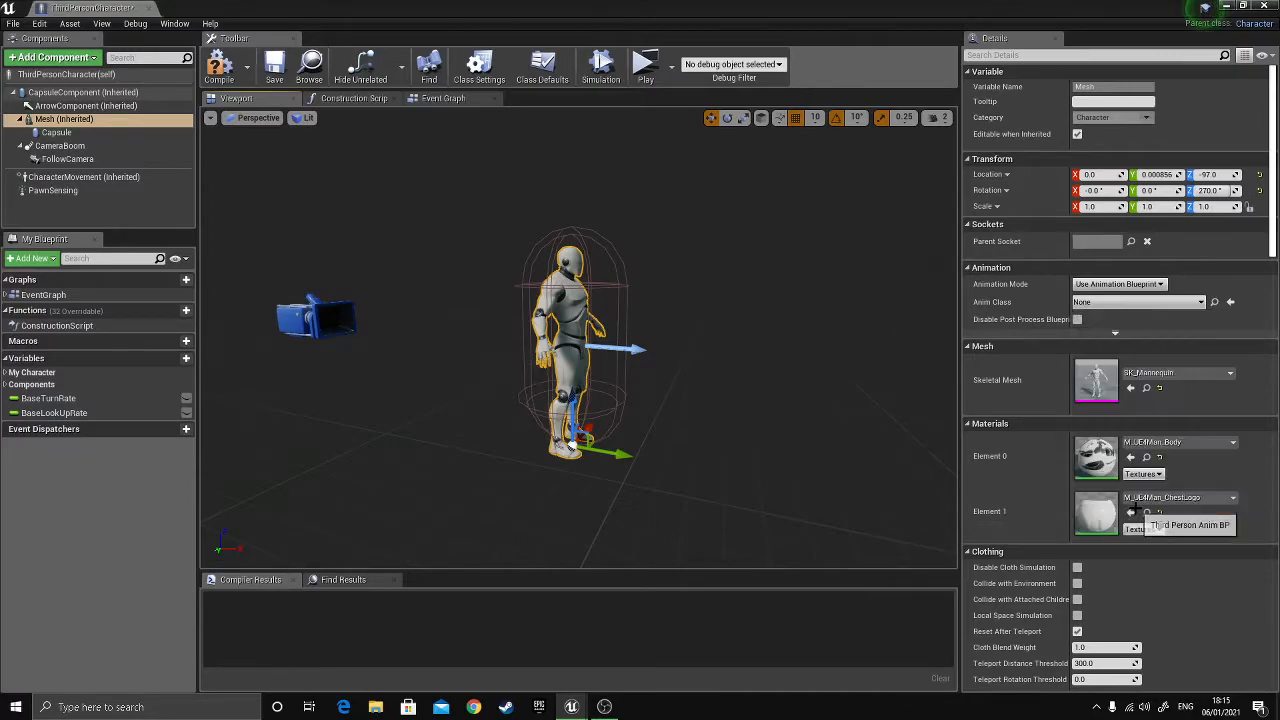
- Switch the Skeletal Mesh to the SK_Mannequin from /Game/Mannequin/Character/Mesh, compile, and close the ThirdPersonCharacter blueprint
click(1175, 373)
scroll(1165, 518, down, 1)
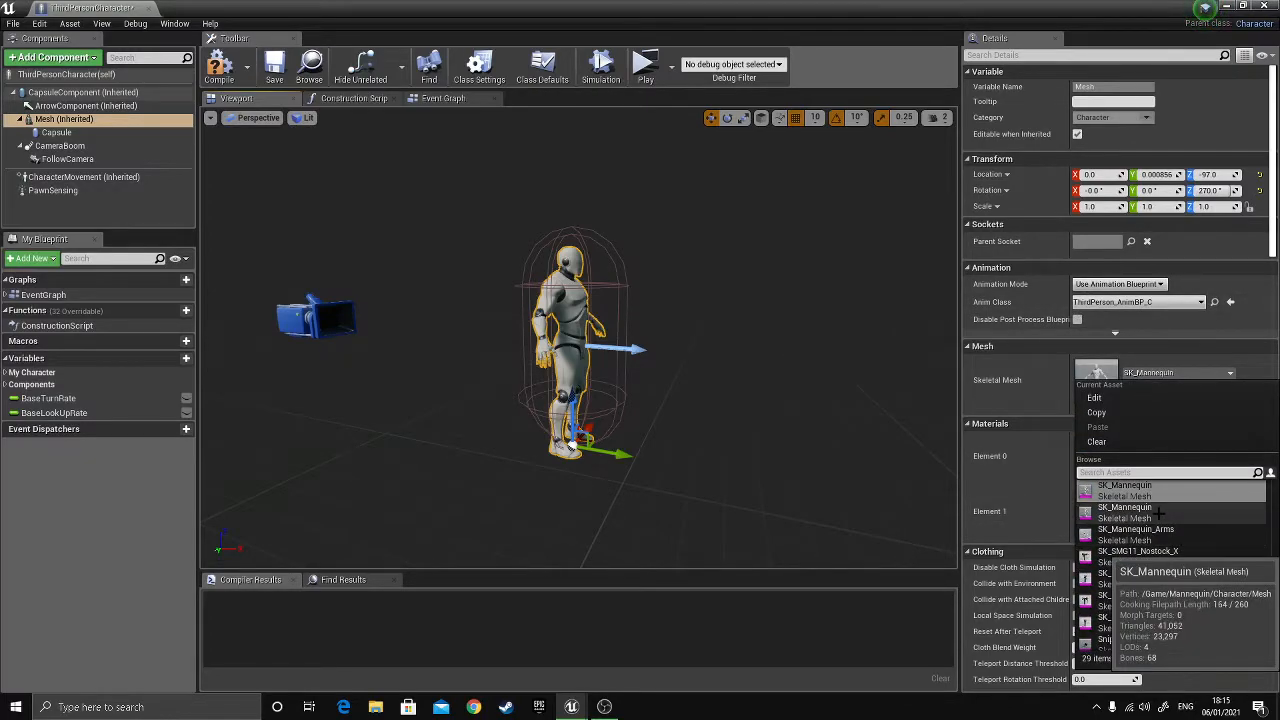
click(1164, 518)
click(219, 70)
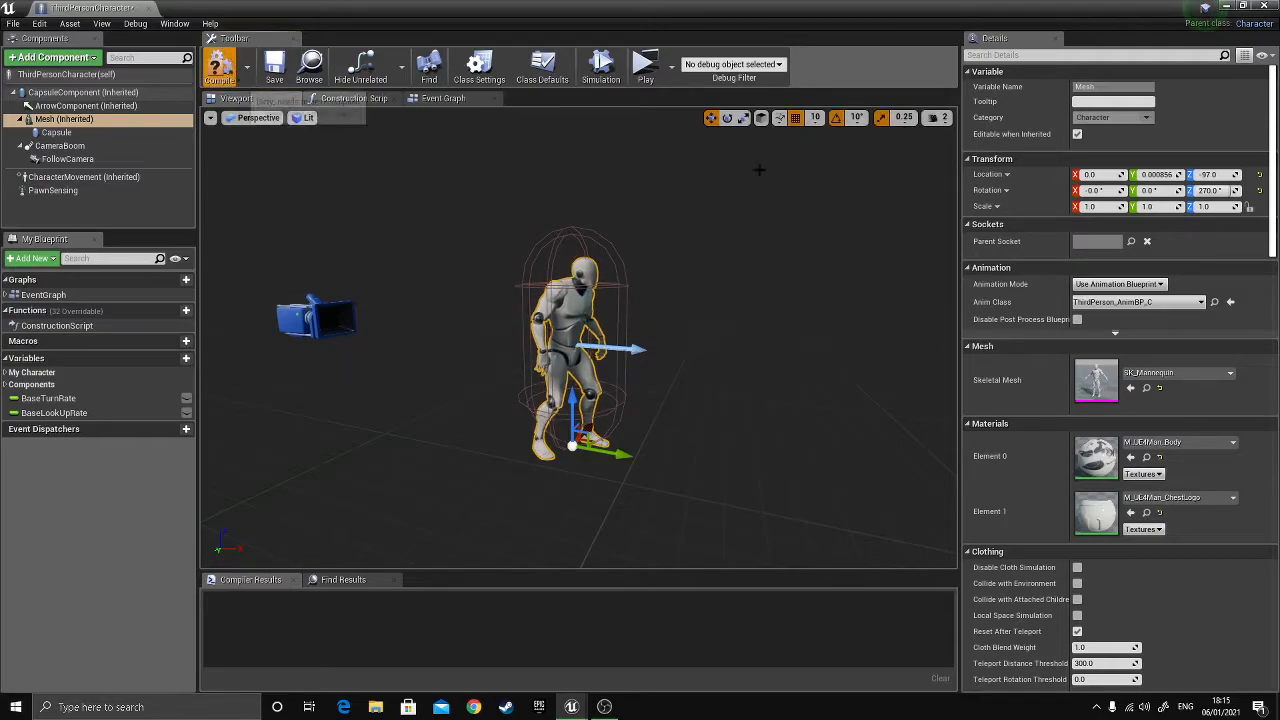
click(1264, 6)
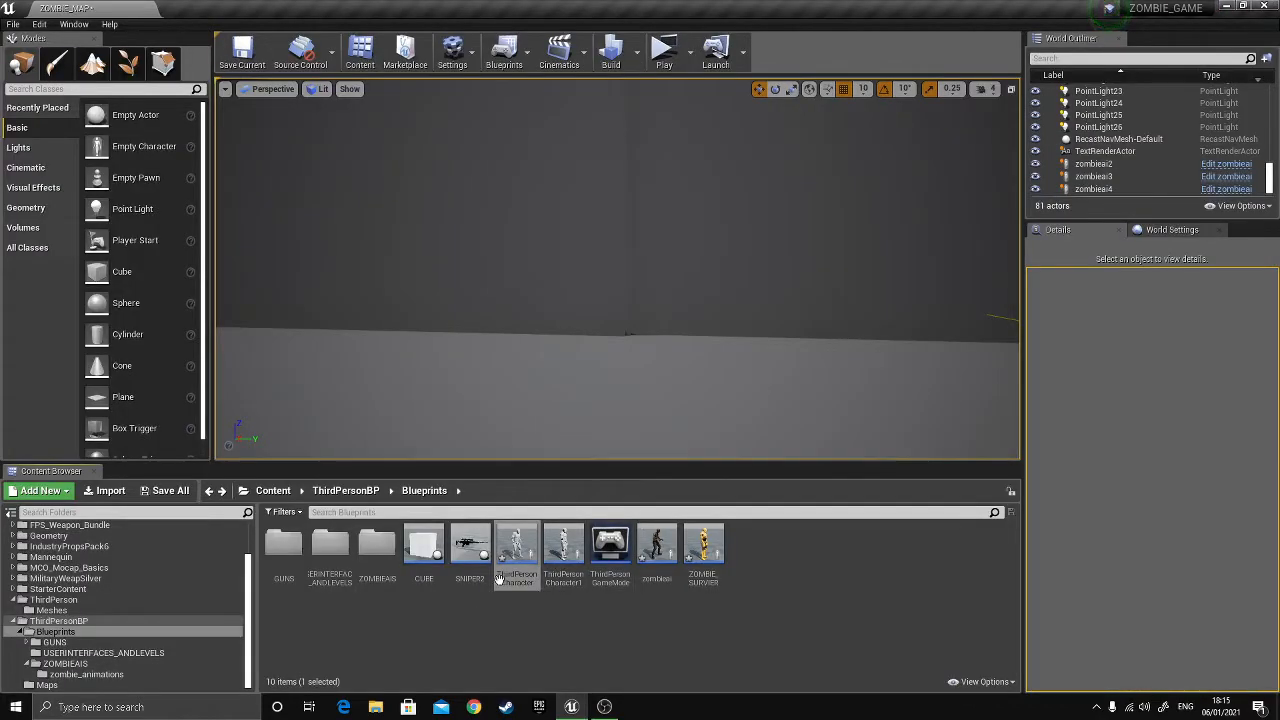
- Open the zombieai blueprint's viewport and examine its Capsule and inherited CapsuleComponent around the zombie
click(660, 567)
double_click(660, 567)
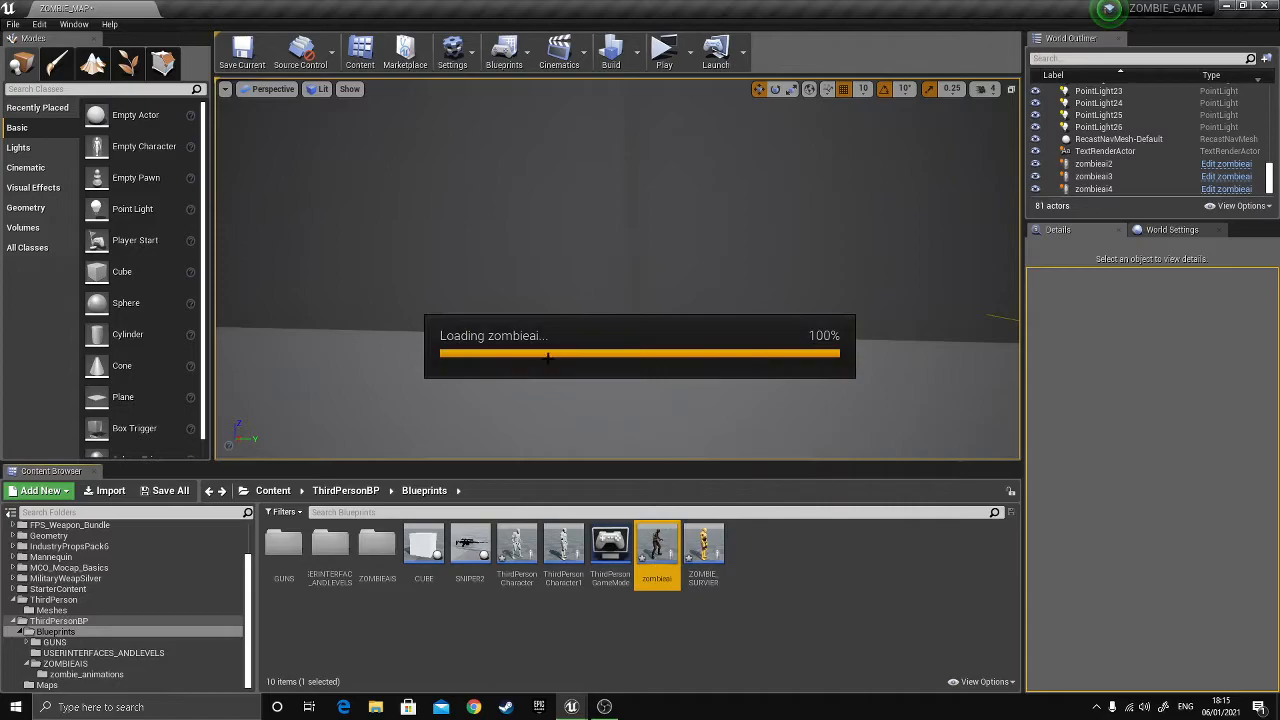
click(232, 98)
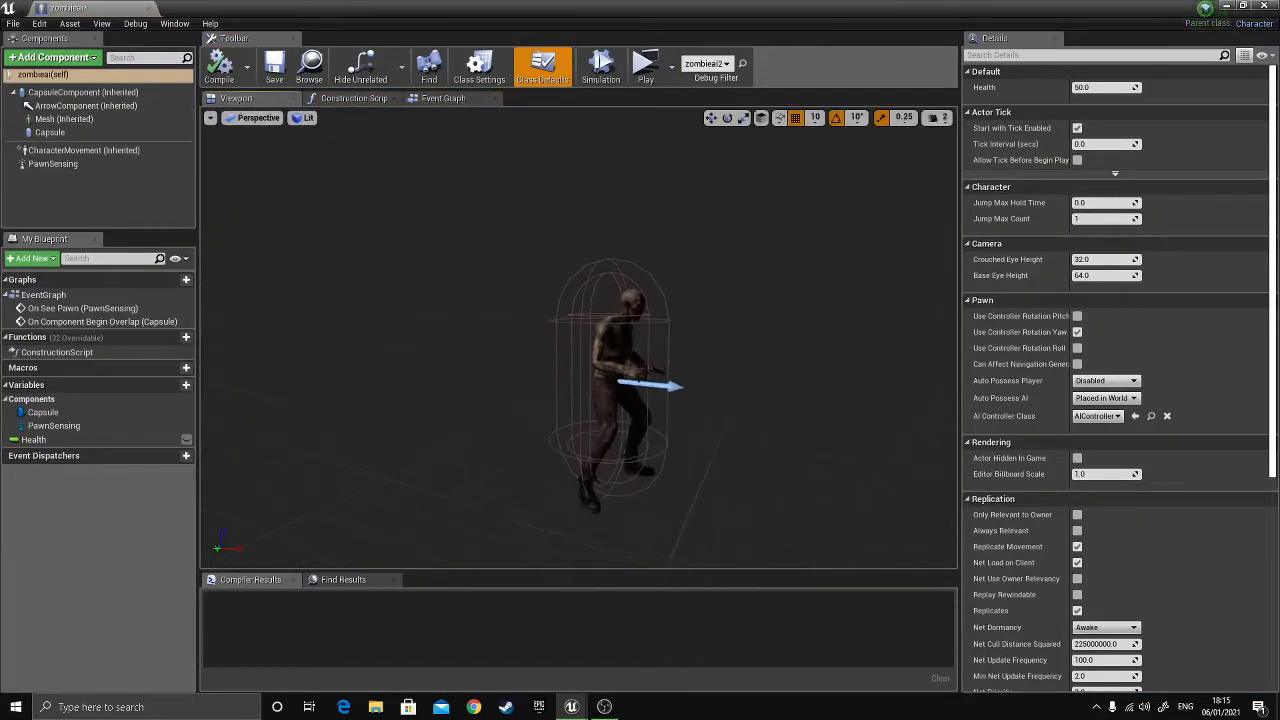
click(55, 132)
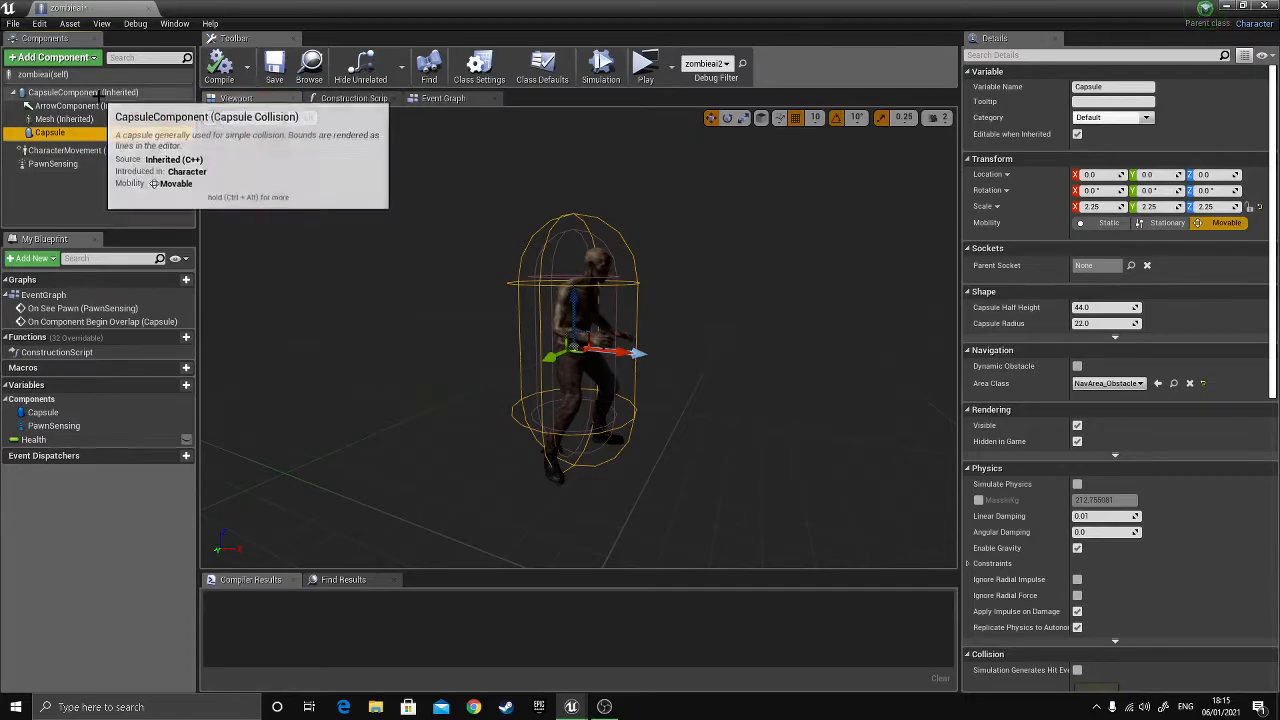
click(100, 93)
drag(545, 253, 545, 275)
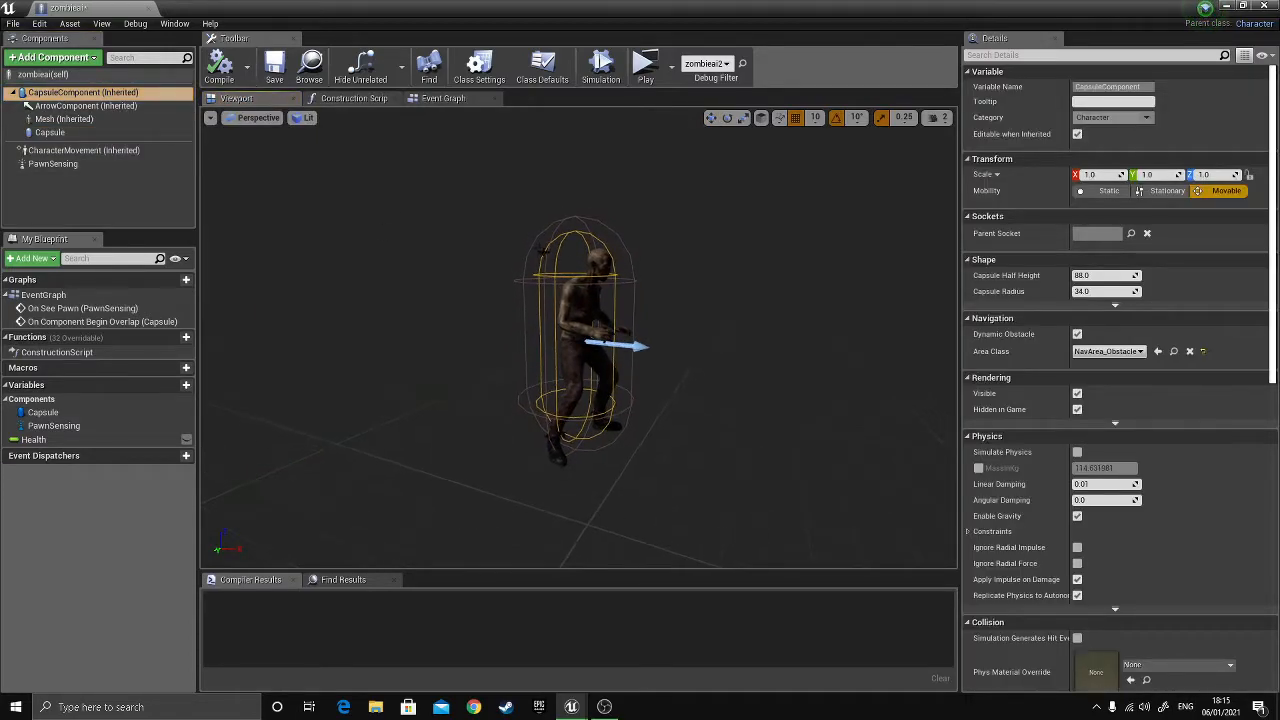
- Set the Anim Class of the zombieai Mesh component to None
click(72, 120)
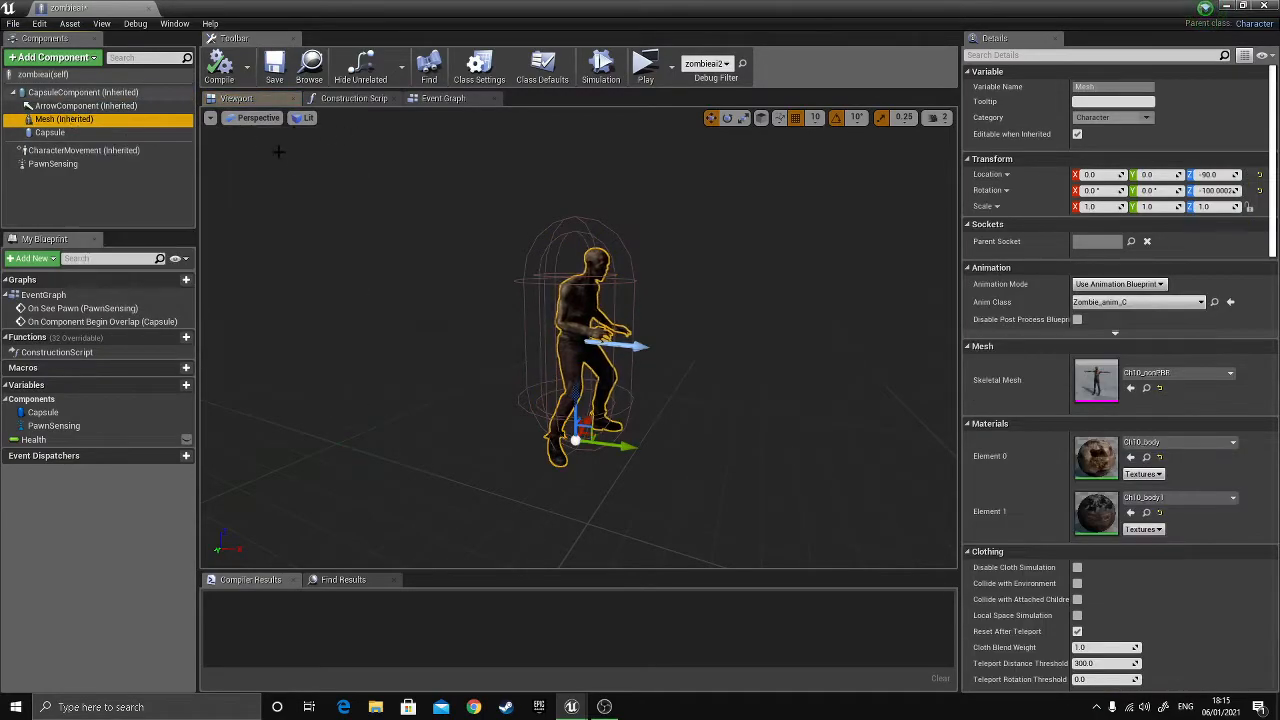
click(1130, 301)
click(1120, 334)
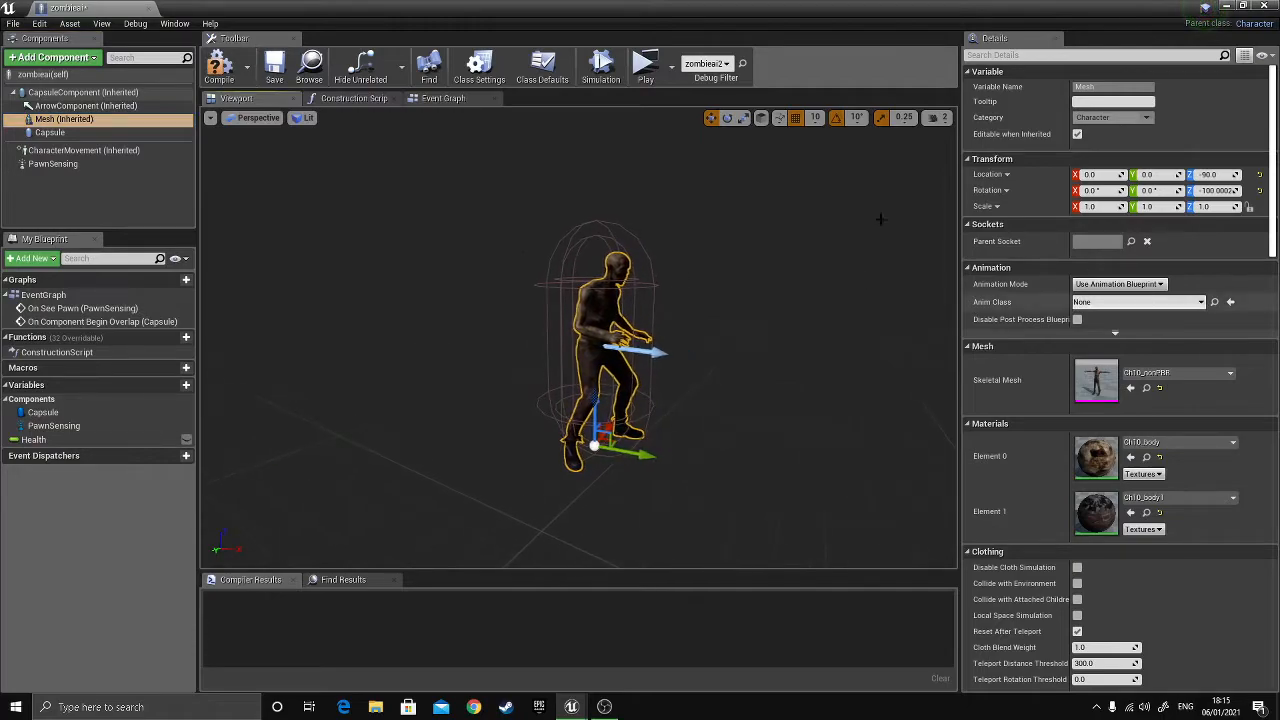
- Compile the zombieai blueprint, reselect its Mesh component on the zombie and check which Anim Class options are available
click(219, 68)
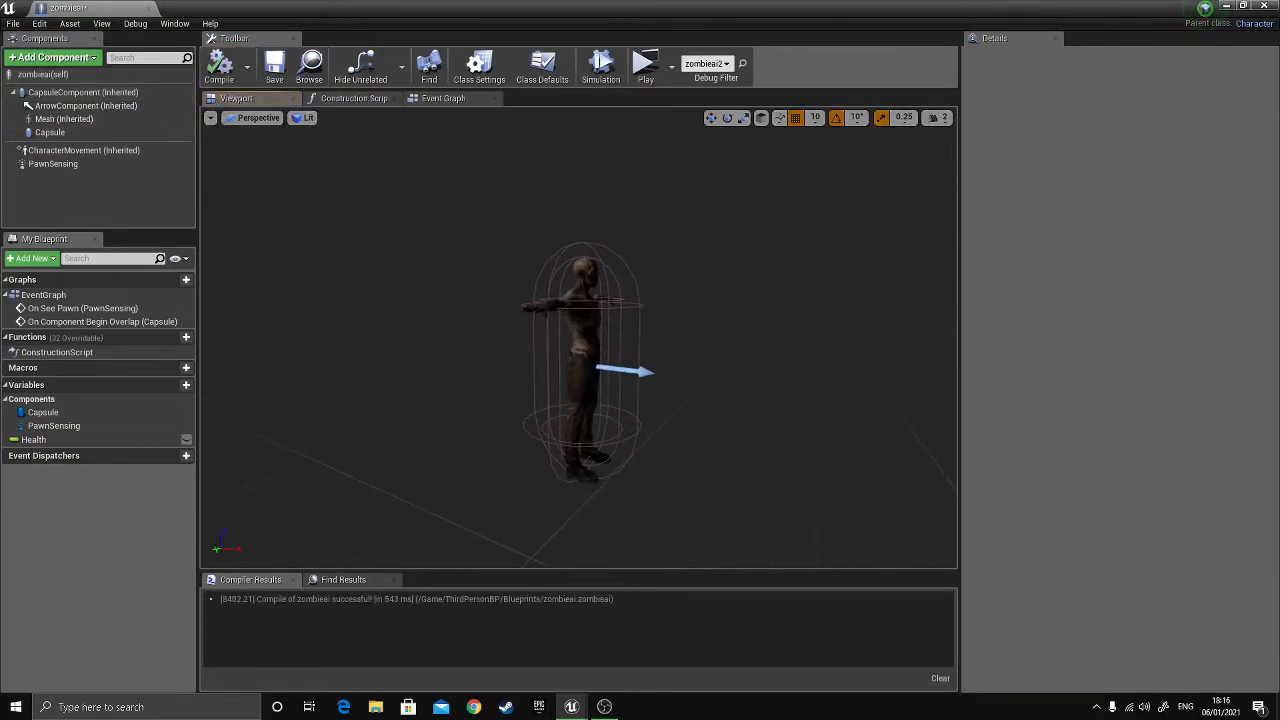
right_drag(637, 244, 615, 250)
click(608, 300)
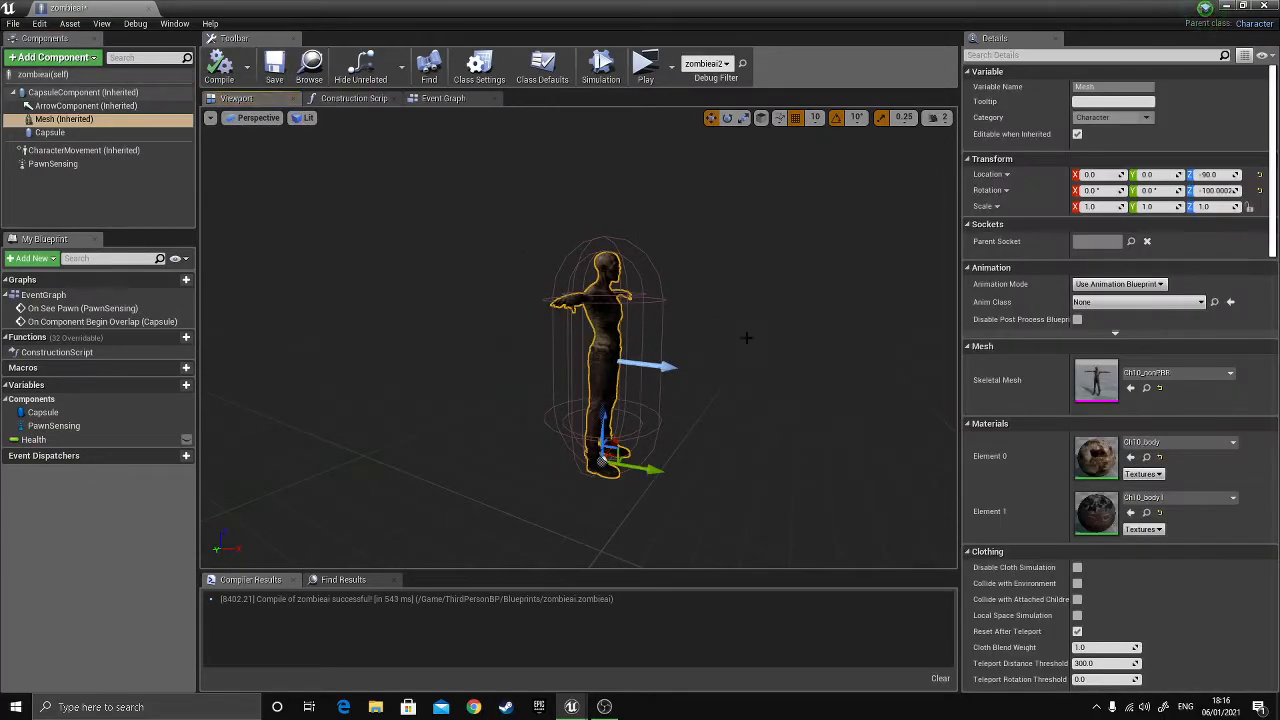
click(1109, 301)
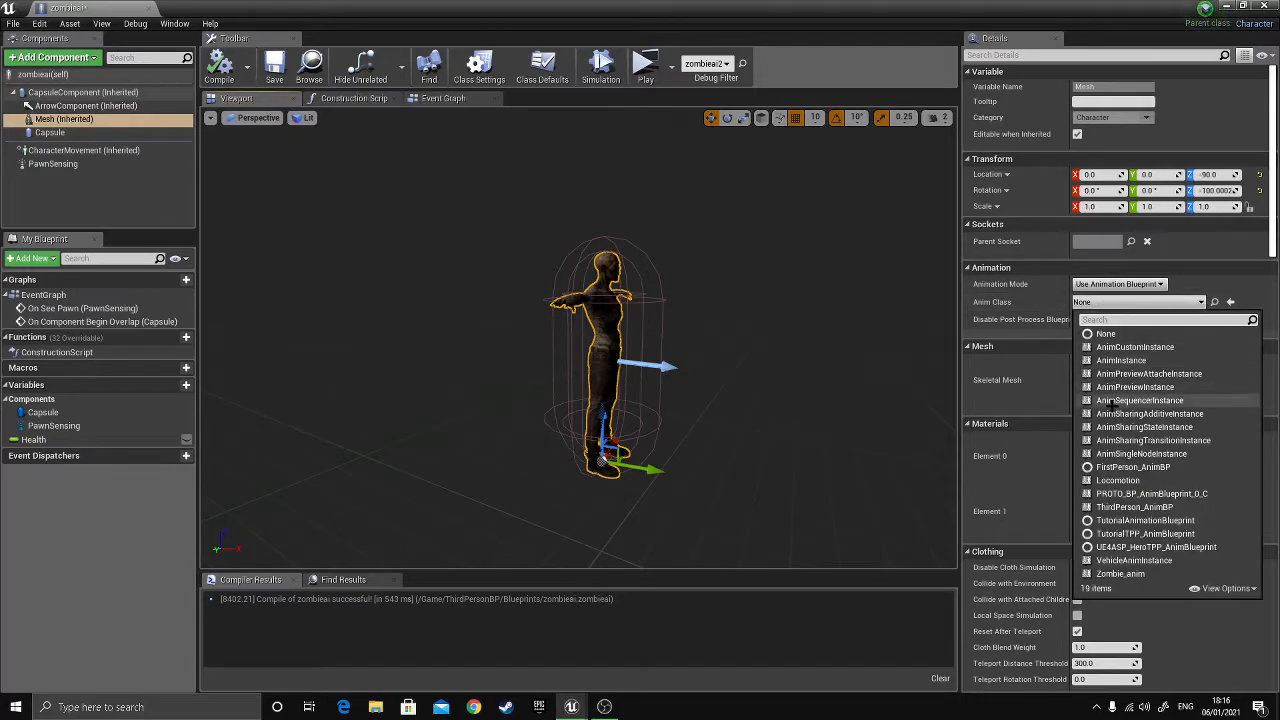
click(1125, 302)
- Look through the ZOMBIEAIS and zombie_animations folders in the level editor, and return to the zombieai blueprint
click(1226, 7)
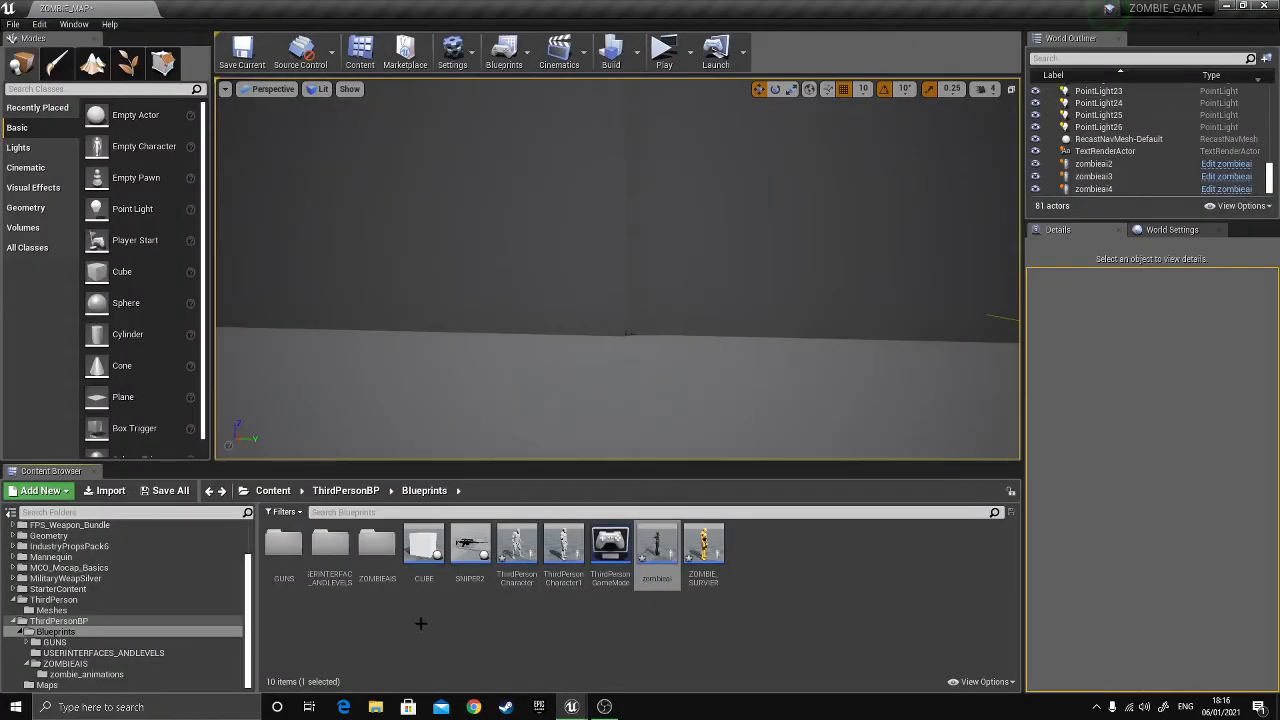
click(65, 663)
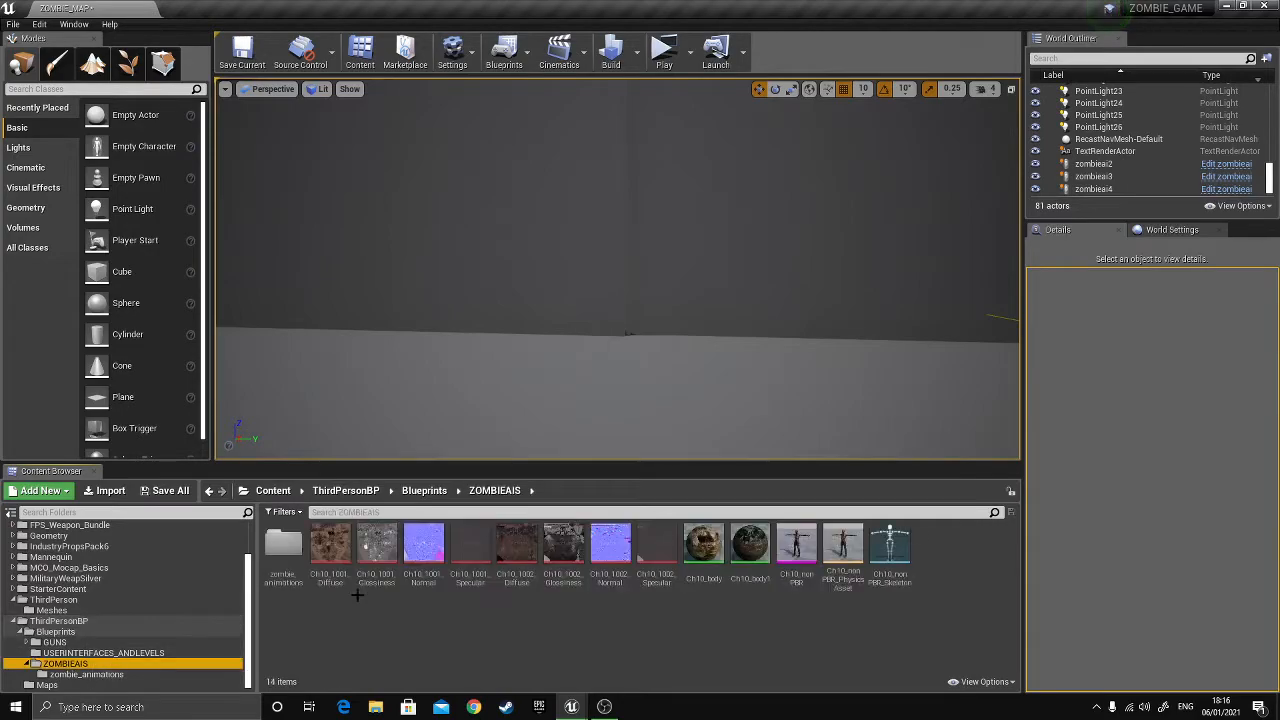
double_click(293, 583)
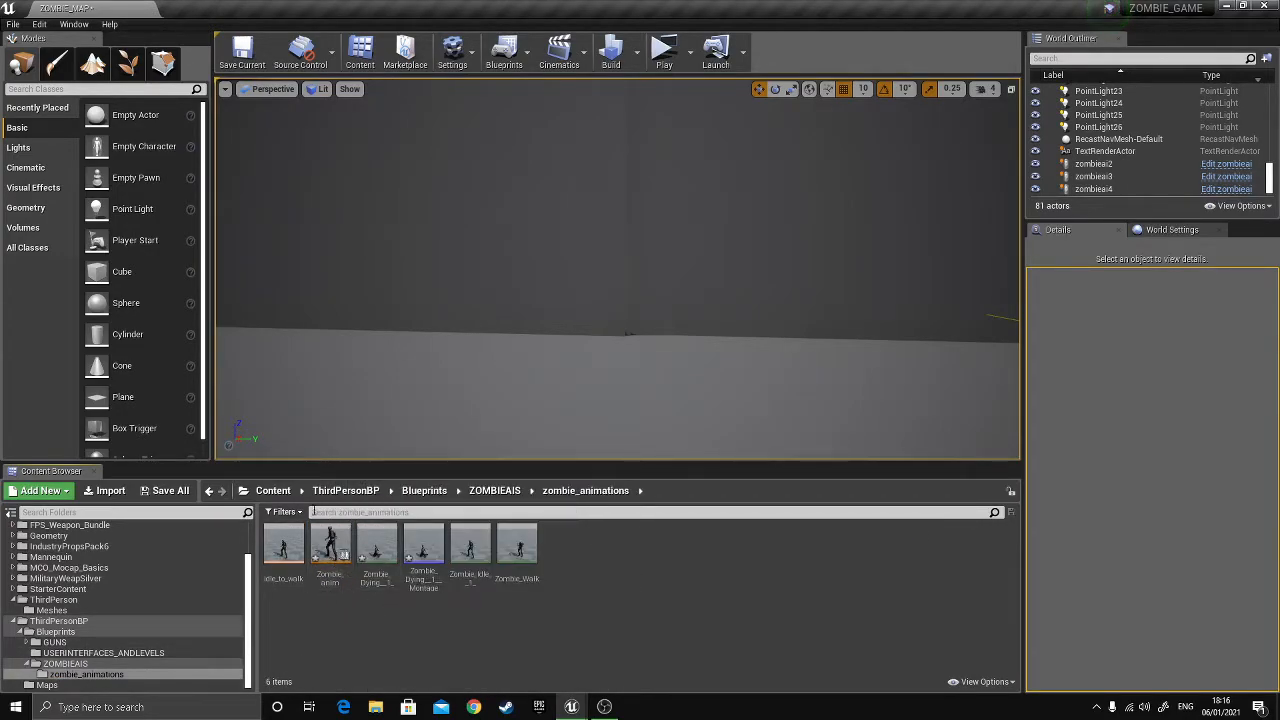
click(209, 490)
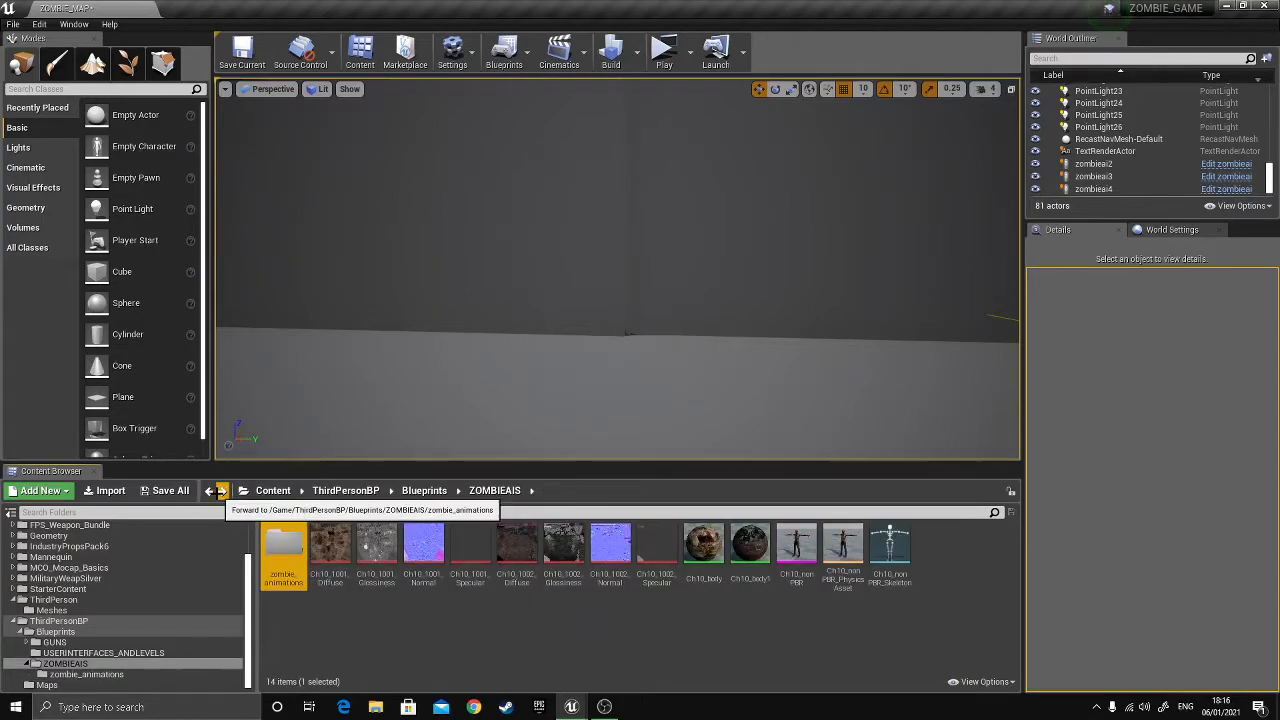
click(209, 490)
double_click(657, 552)
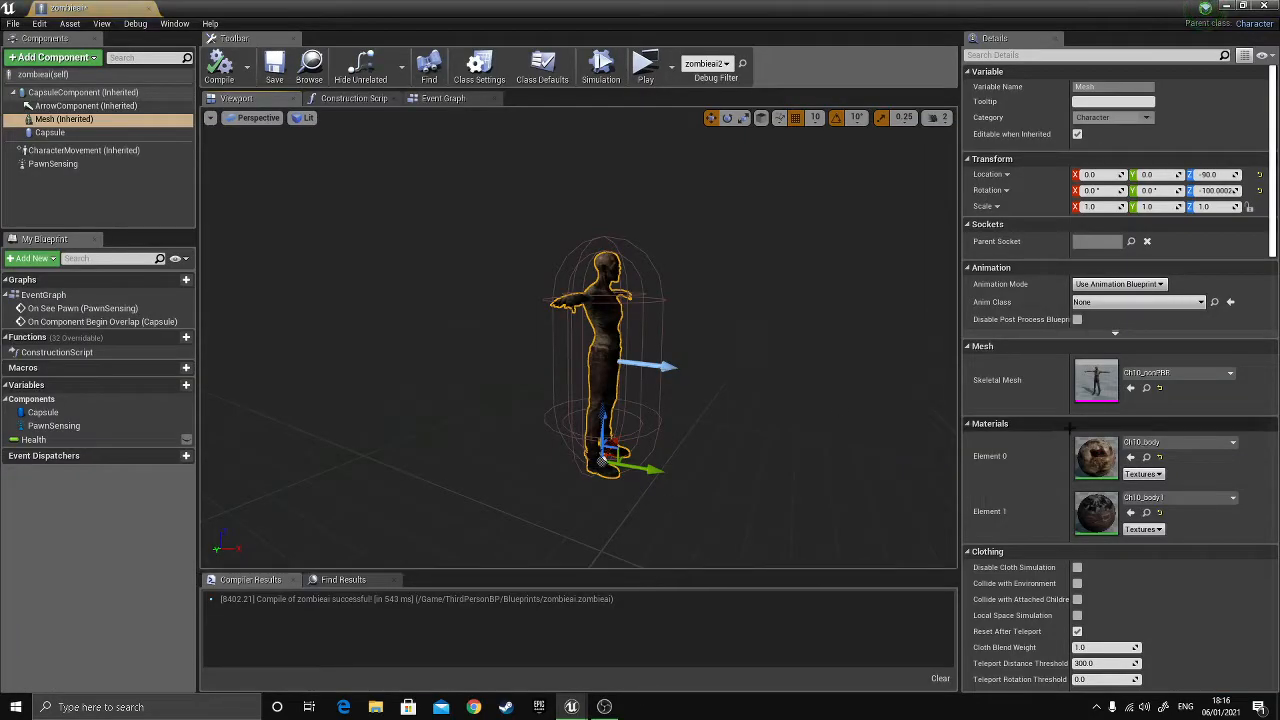
- Set the Mesh component's Anim Class to Zombie_anim and compile the zombieai blueprint
click(1125, 302)
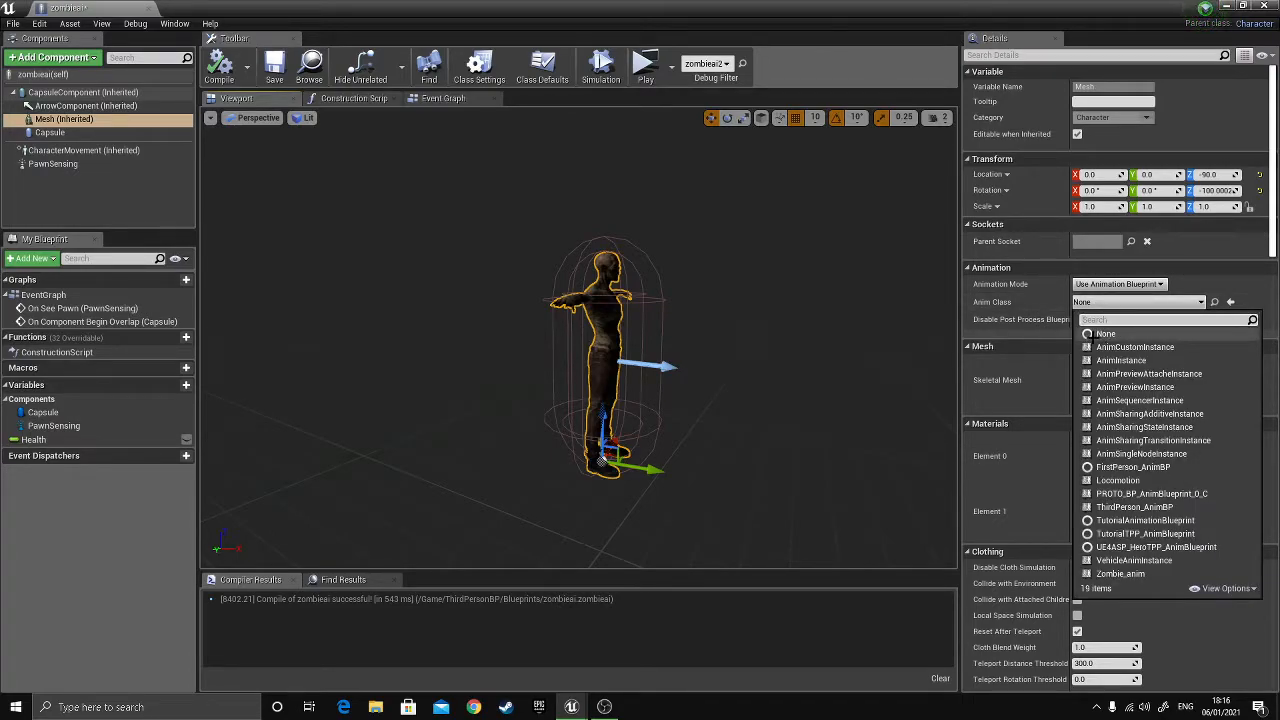
text(zo)
click(1118, 347)
click(1206, 302)
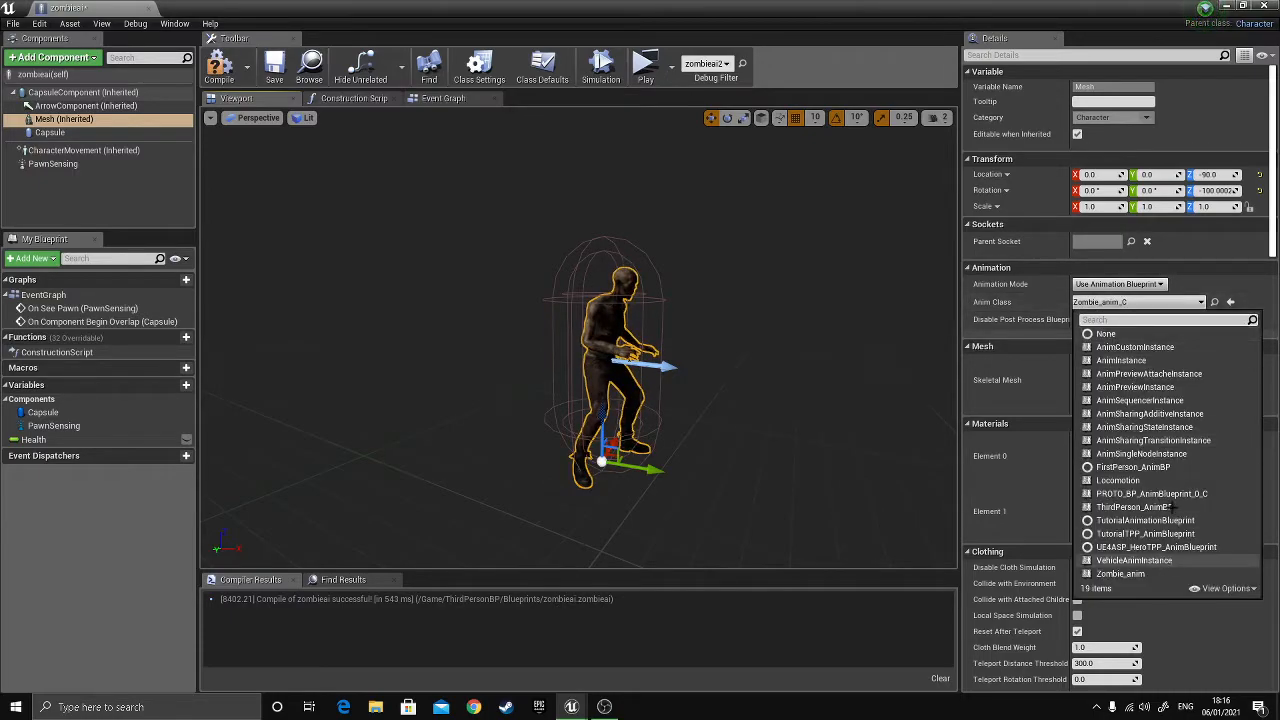
click(1118, 304)
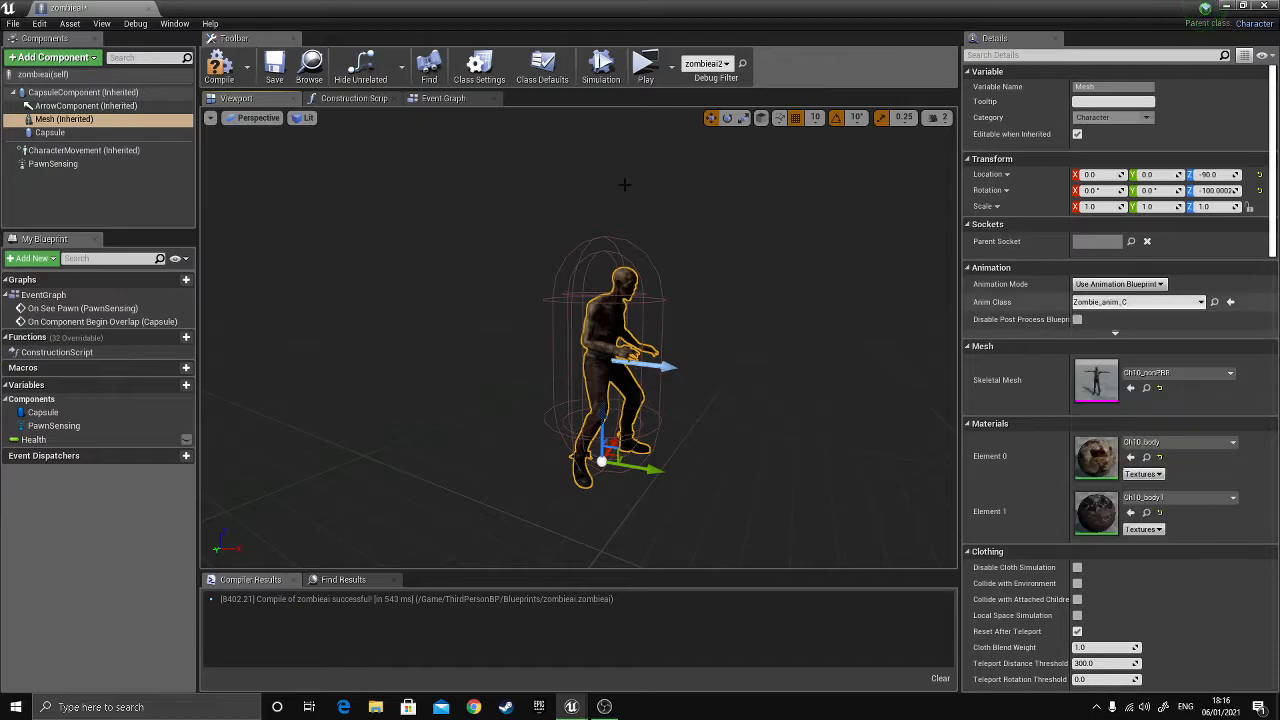
right_drag(508, 180, 528, 191)
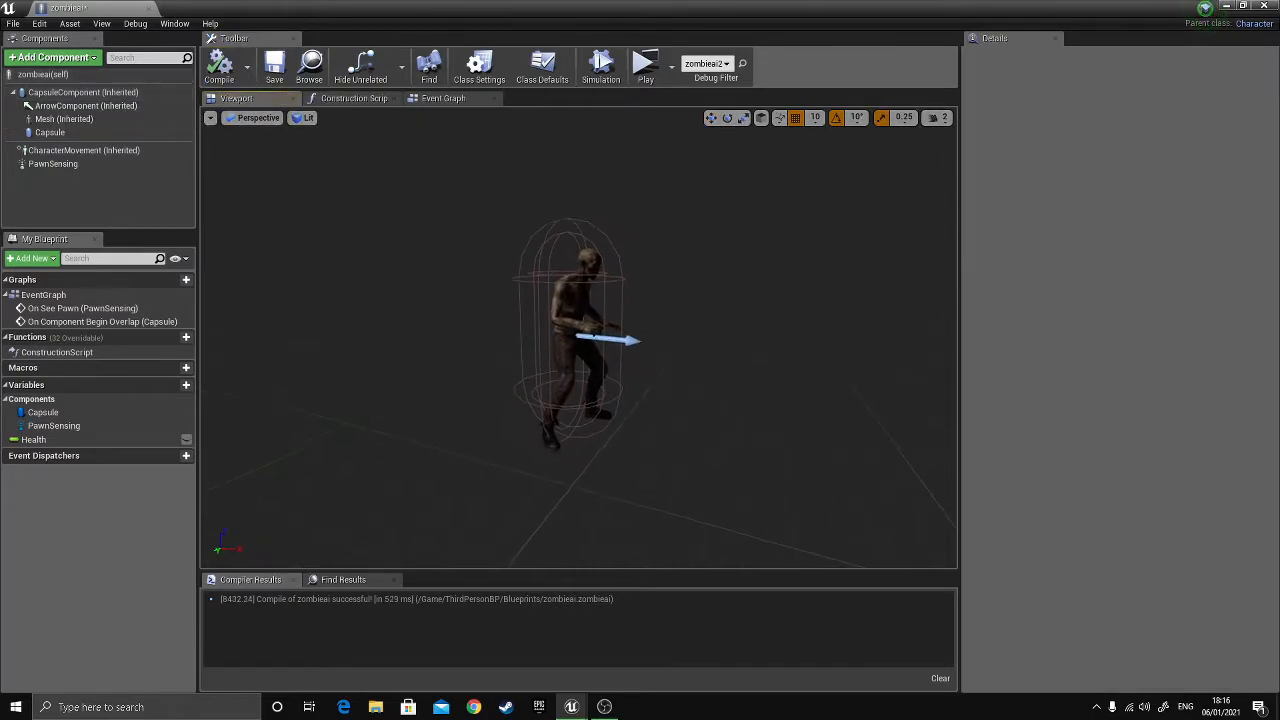
click(598, 298)
right_drag(598, 298, 622, 295)
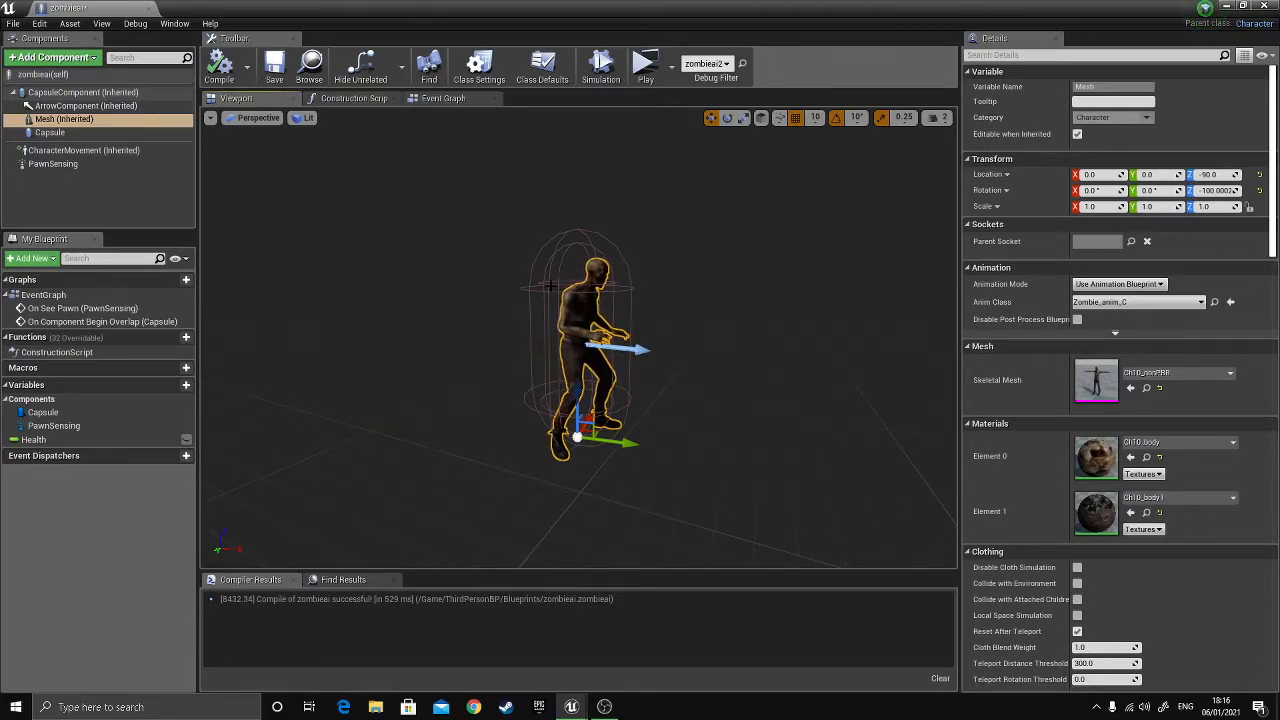
- Examine the zombieai Event Graph's On See Pawn and On Component Begin Overlap node chains, and return to the zombie's 3D view
click(452, 99)
click(237, 98)
click(444, 99)
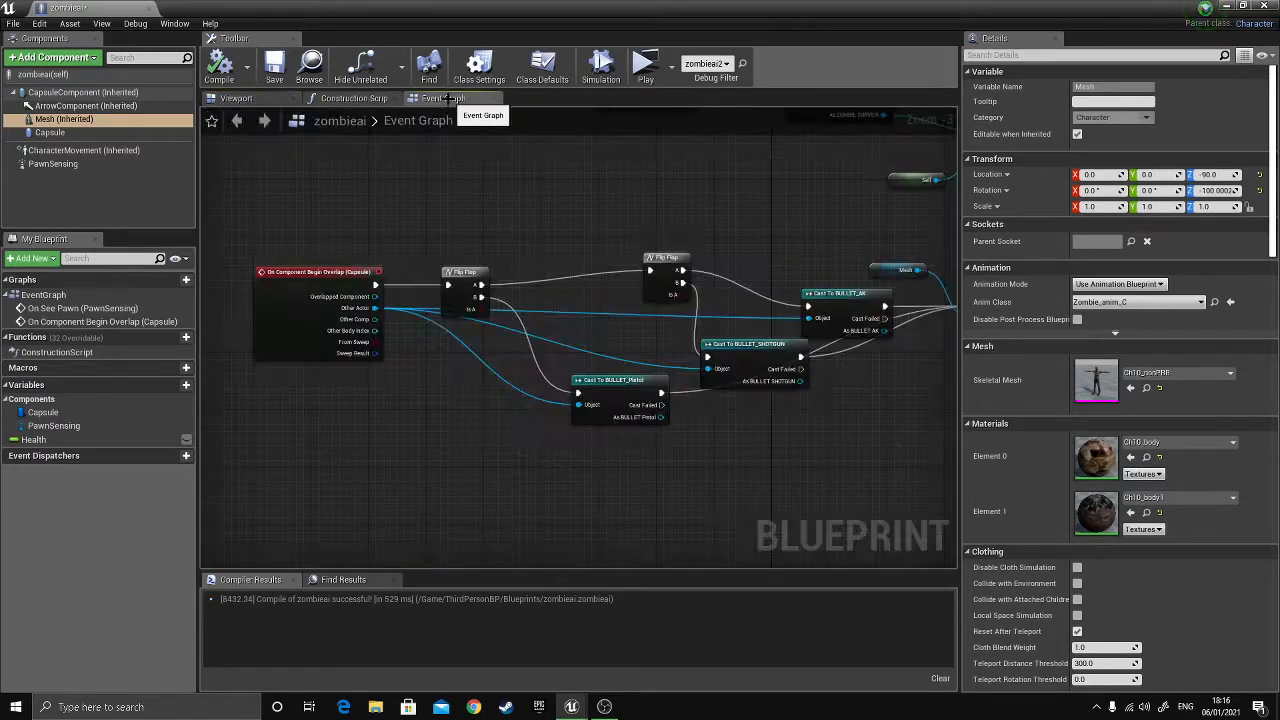
scroll(566, 216, down, 4)
scroll(566, 216, up, 3)
right_drag(562, 214, 437, 354)
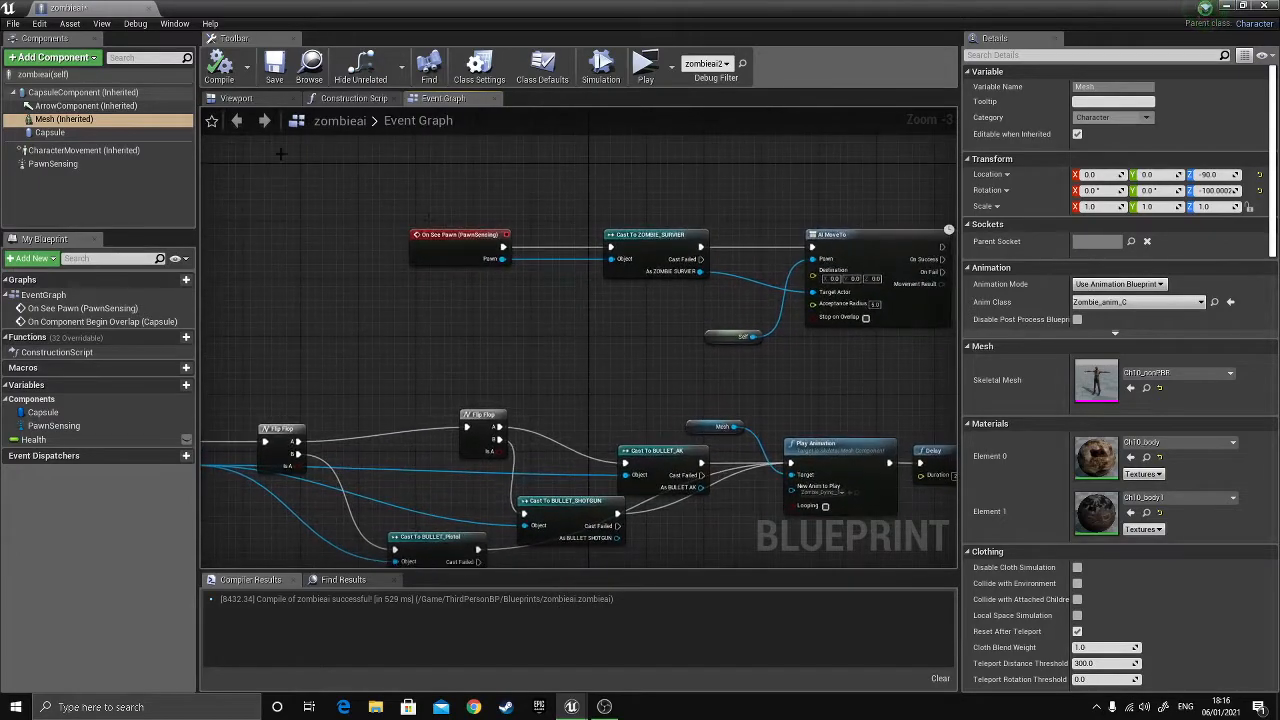
click(238, 97)
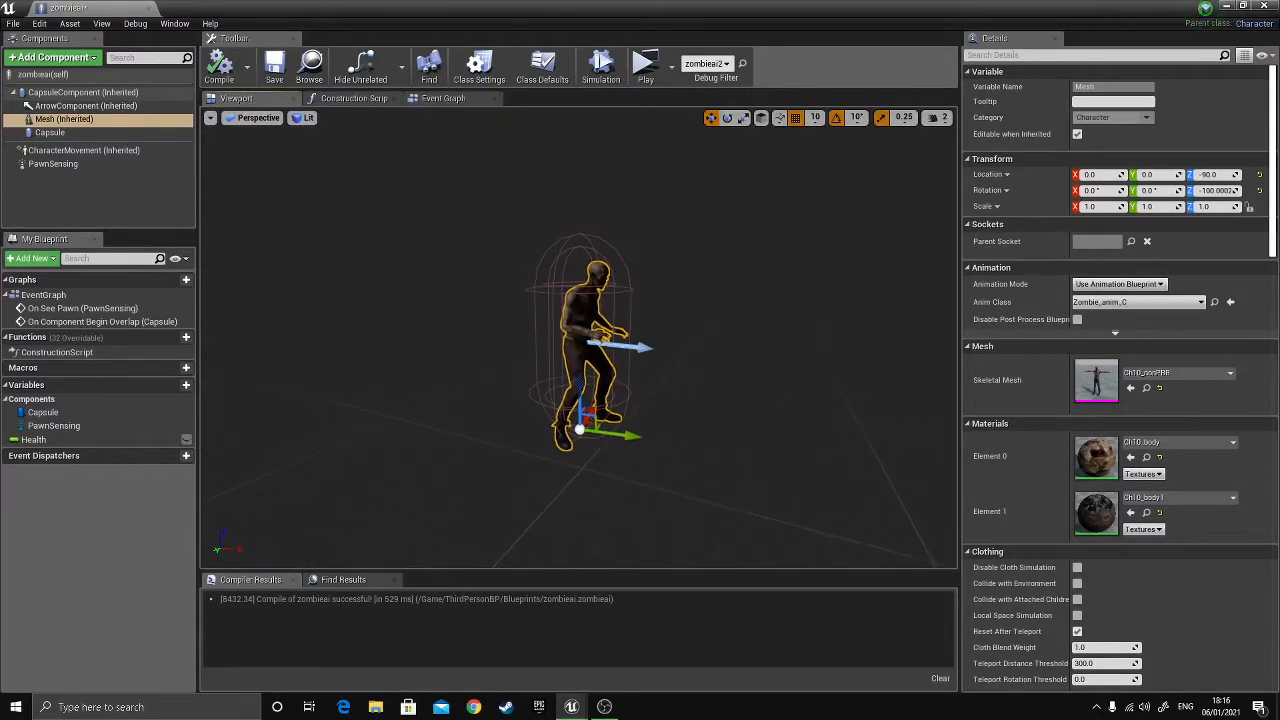
drag(580, 340, 562, 318)
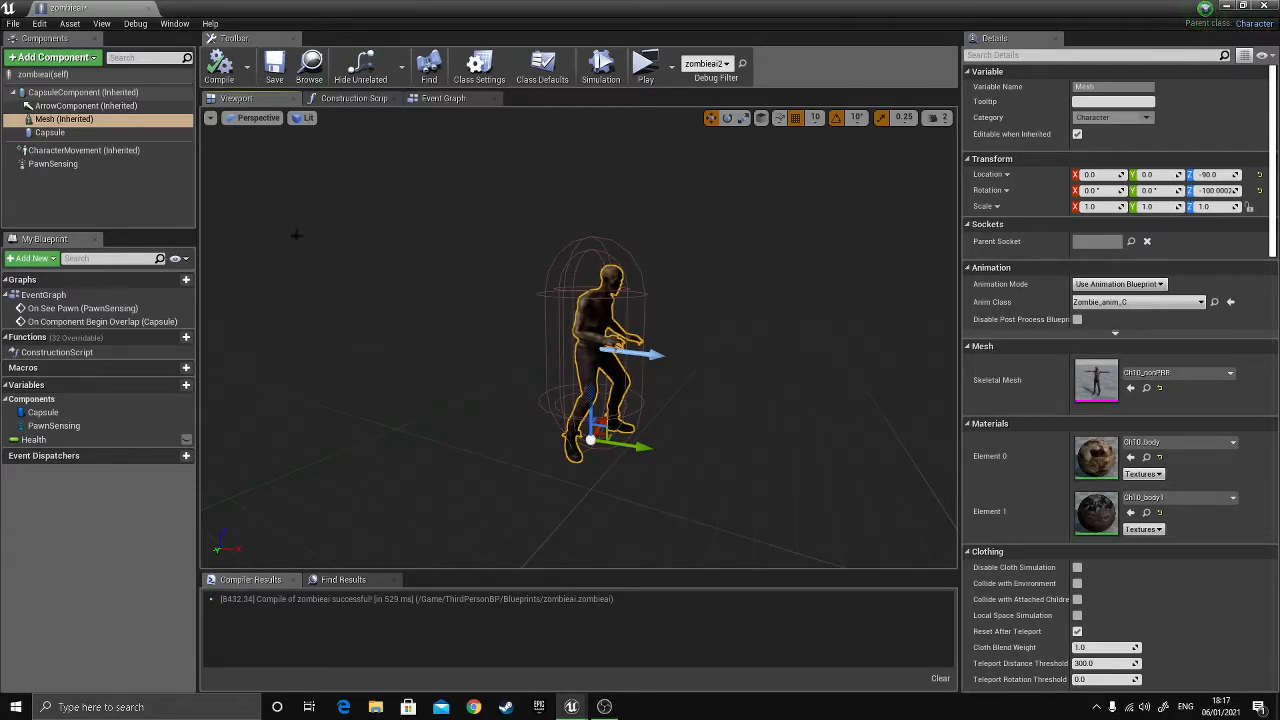
- Search the components that can be added to zombieai for "pawn" to show Pawn Sensing, without adding one
click(78, 166)
mouse_move(564, 293)
right_down()
mouse_move(604, 294)
mouse_move(527, 283)
mouse_move(569, 284)
right_up()
click(78, 119)
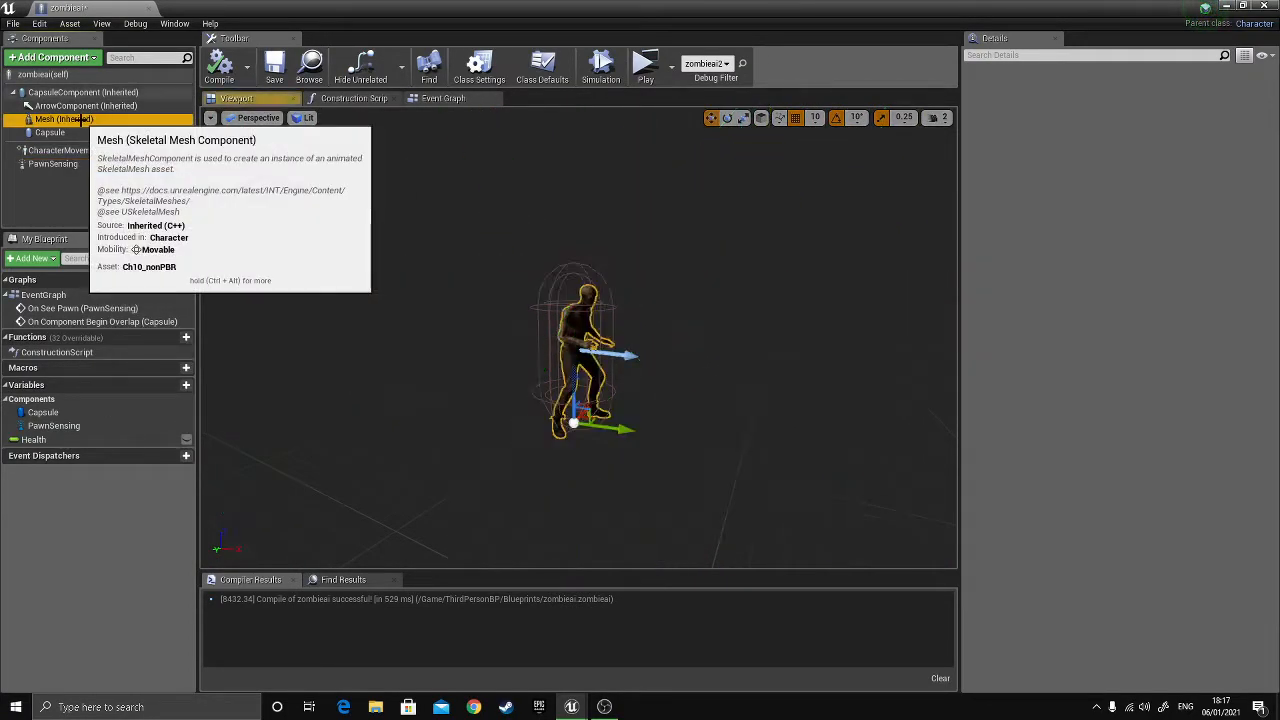
click(70, 58)
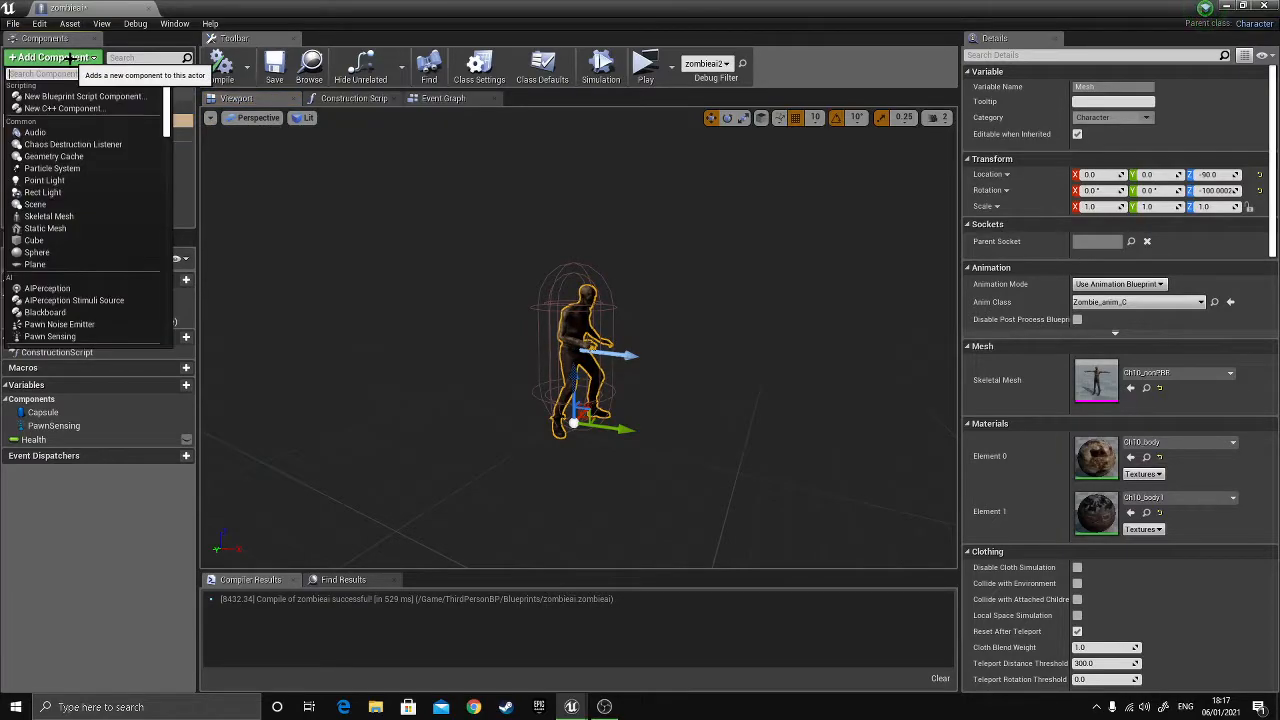
text(pawn)
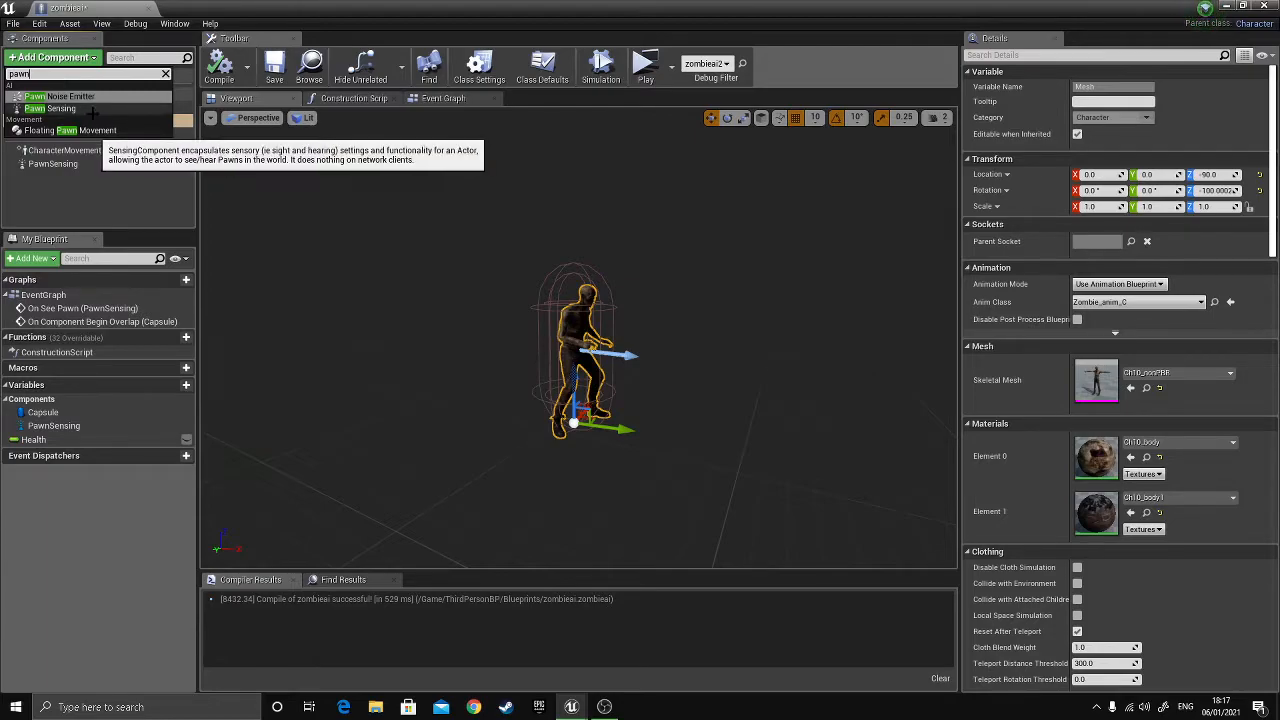
click(119, 203)
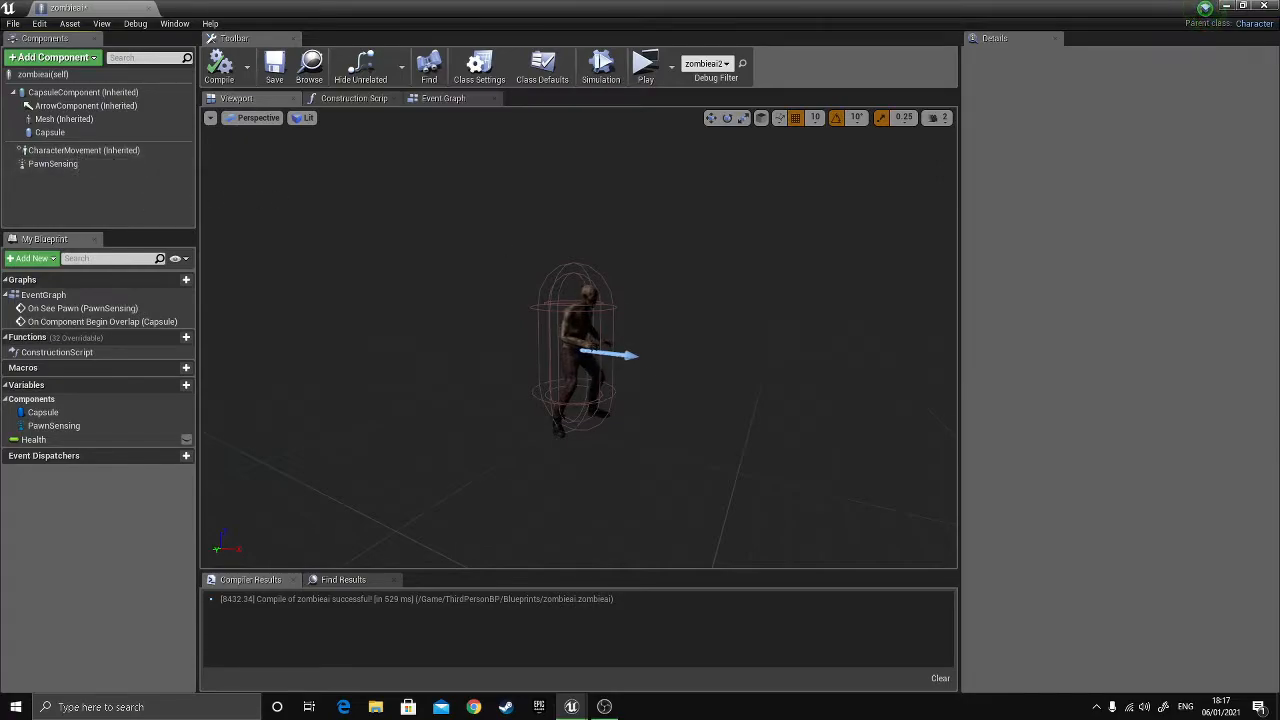
- Select the PawnSensing component and examine its vision cone and sensing ranges around the zombie
click(112, 164)
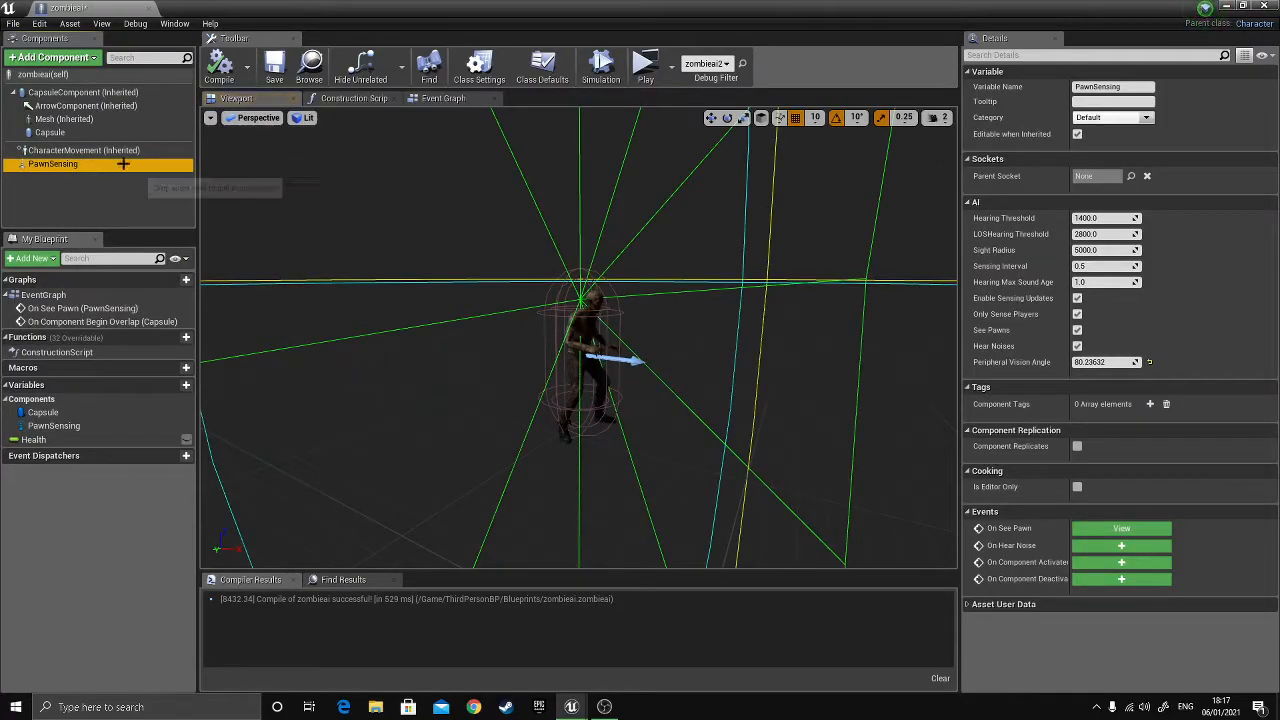
click(78, 151)
click(72, 164)
click(74, 151)
click(76, 163)
right_drag(420, 300, 492, 305)
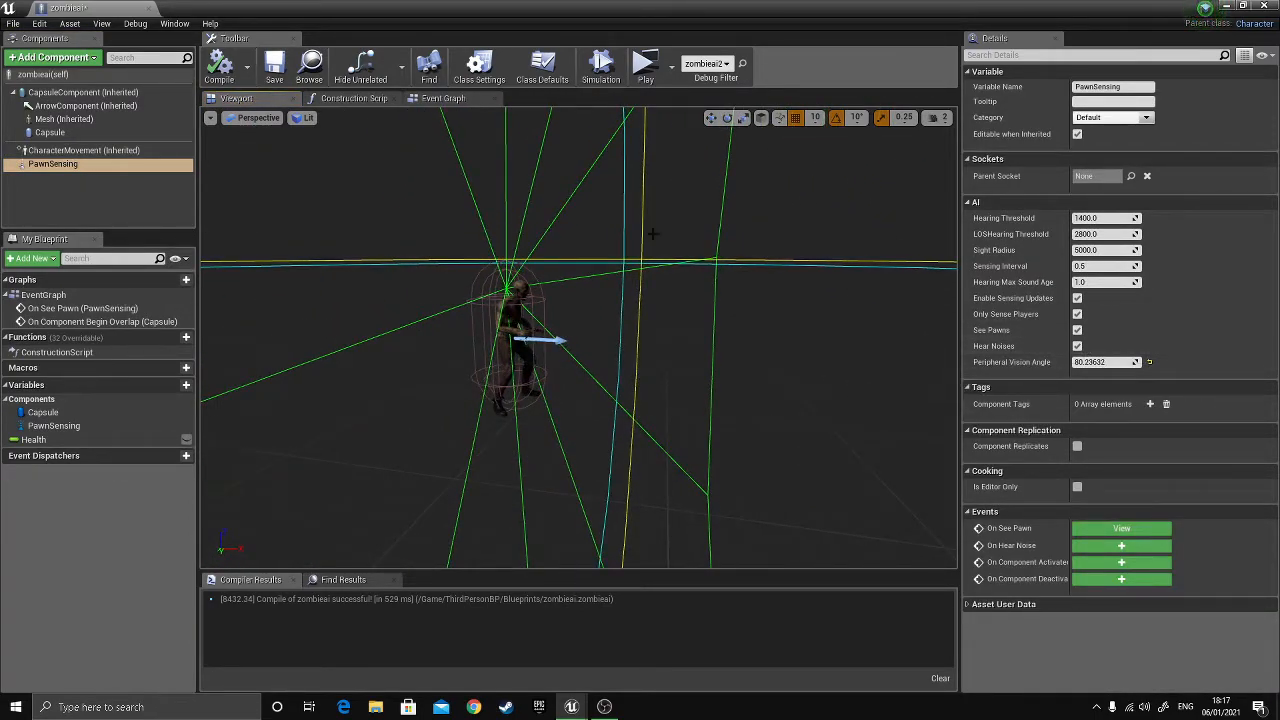
- Narrow the PawnSensing component's Peripheral Vision Angle to about 25.38
mouse_move(1104, 361)
mouse_down()
mouse_move(1120, 361)
mouse_move(1080, 362)
mouse_up()
mouse_move(700, 340)
right_down()
mouse_move(750, 340)
mouse_move(690, 334)
right_up()
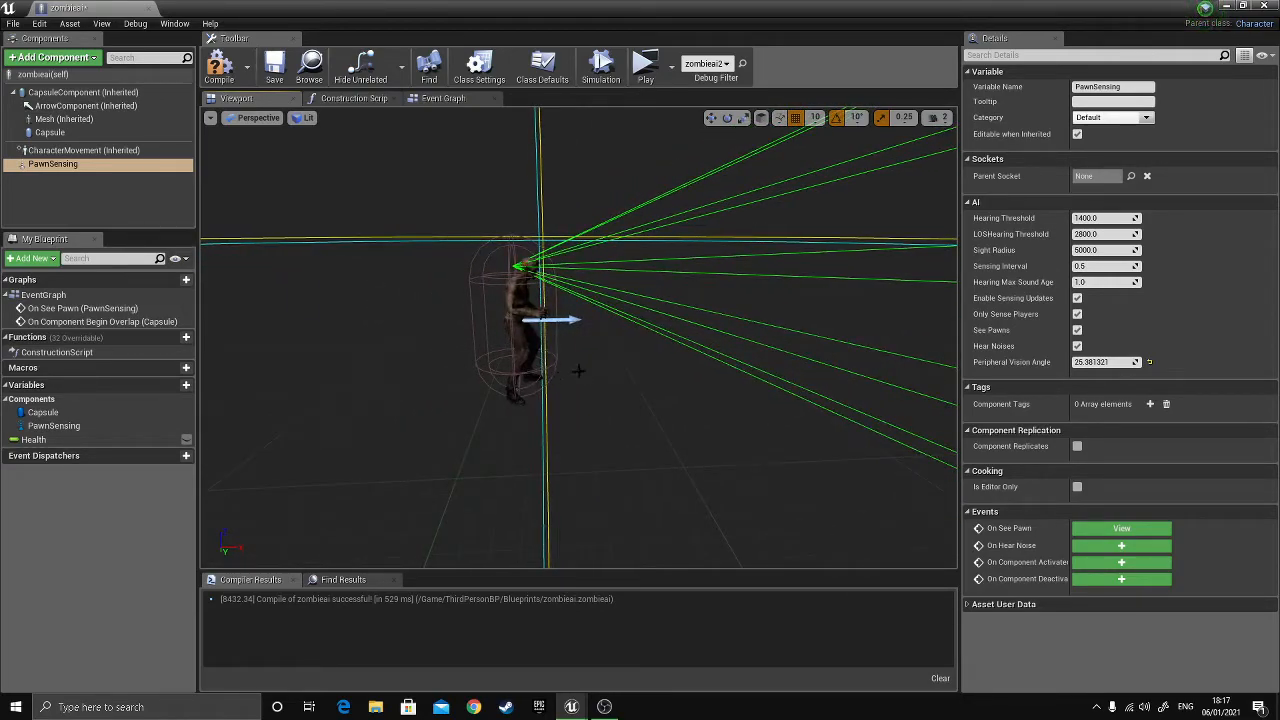
right_drag(593, 373, 577, 375)
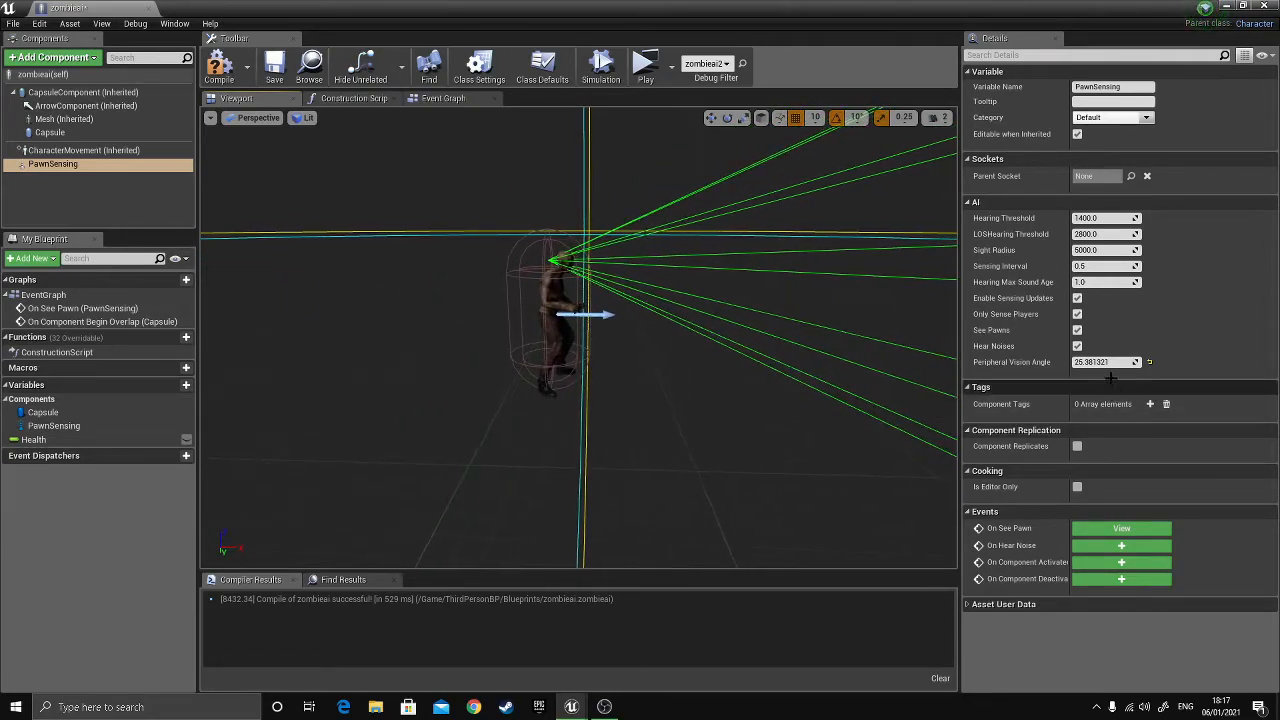
- Widen the PawnSensing component's Peripheral Vision Angle to about 84.3 and compile the blueprint
drag(1090, 362, 1145, 362)
click(219, 66)
mouse_move(450, 270)
right_down()
mouse_move(478, 275)
mouse_move(440, 273)
right_up()
mouse_move(580, 338)
right_down()
mouse_move(570, 325)
mouse_move(595, 338)
right_up()
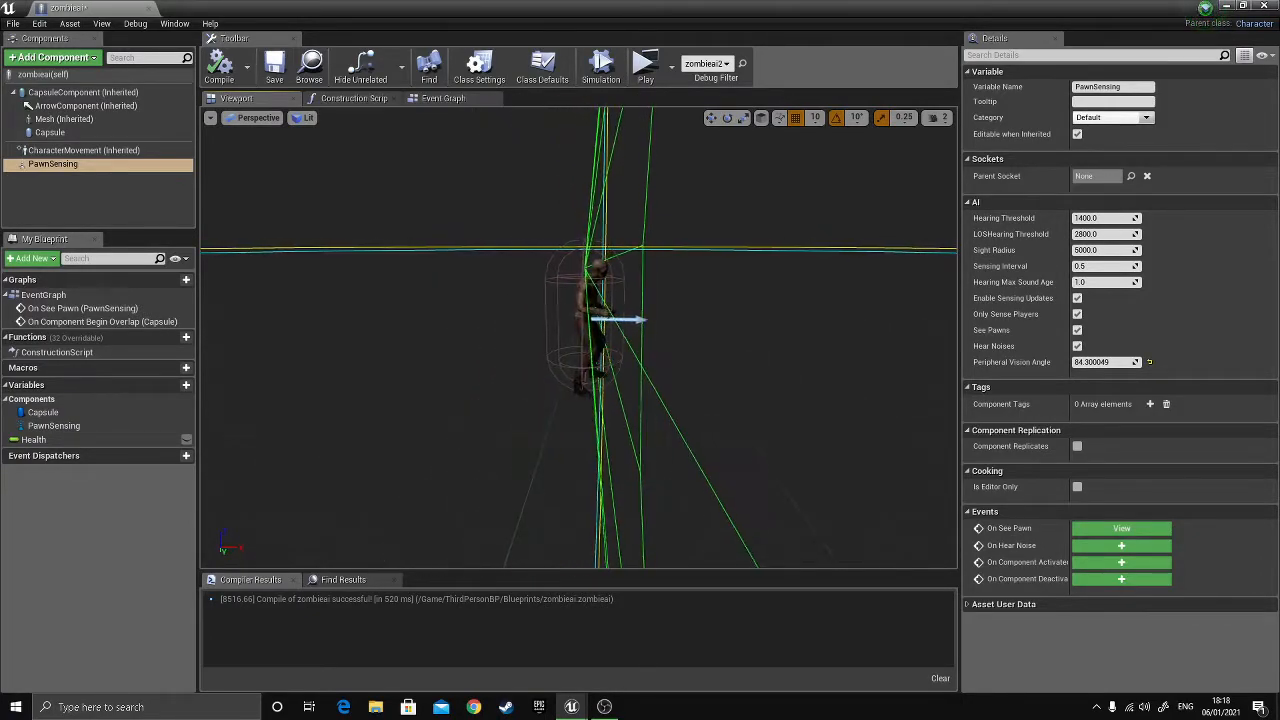
mouse_move(469, 125)
right_down()
mouse_move(432, 128)
mouse_move(469, 125)
right_up()
- Move the On Component Begin Overlap (Capsule) node chain further down in the Event Graph, away from the On See Pawn nodes
click(443, 98)
click(236, 98)
click(443, 98)
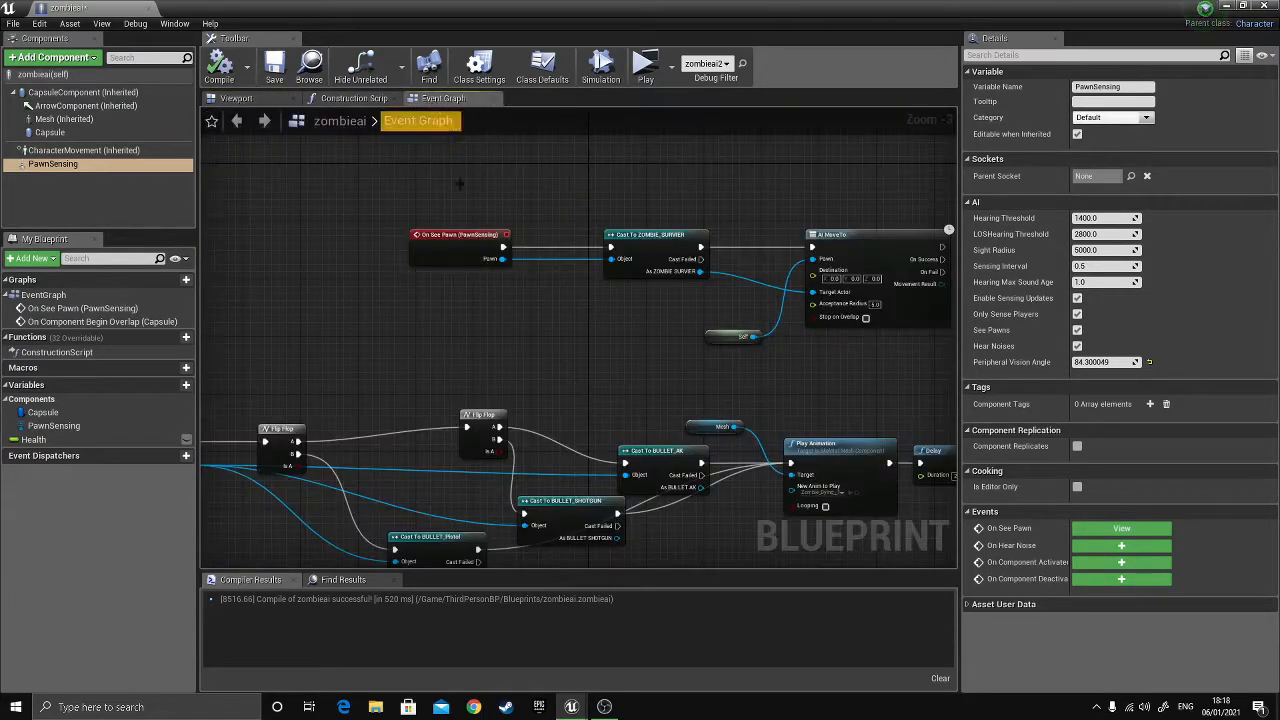
right_drag(526, 280, 659, 222)
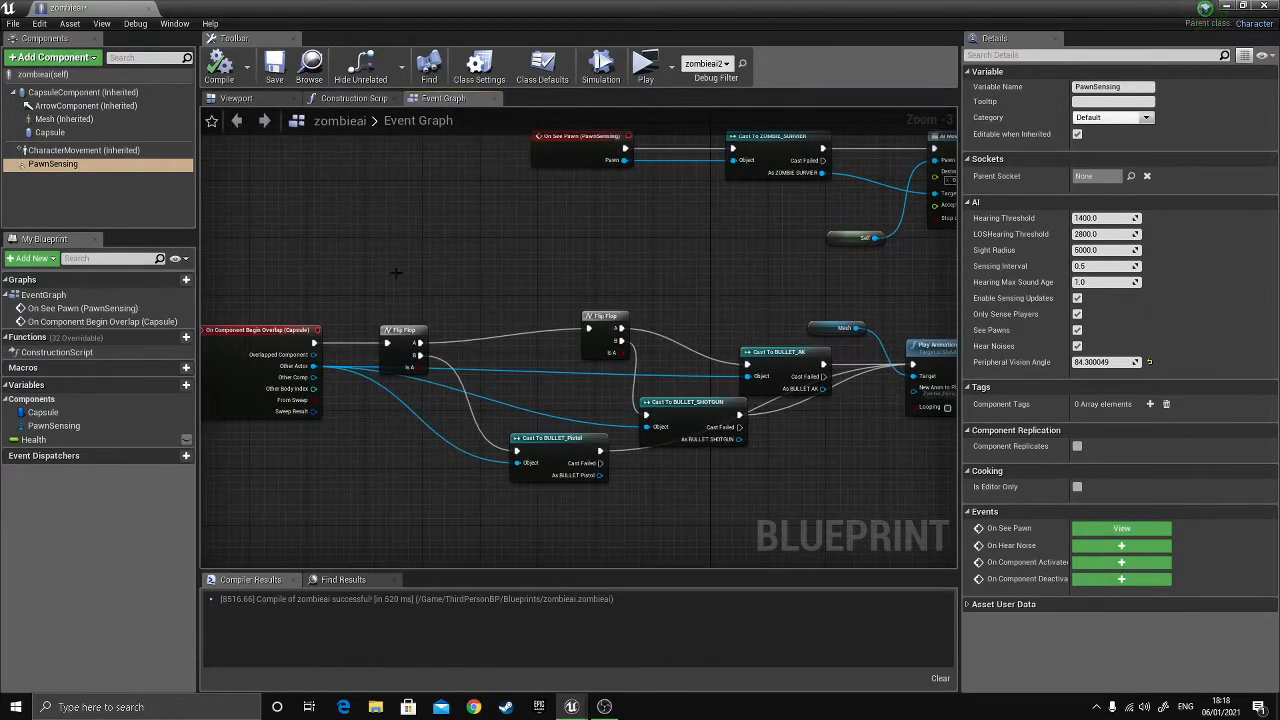
scroll(460, 270, down, 1)
drag(303, 273, 953, 522)
drag(847, 337, 848, 365)
click(540, 270)
right_drag(540, 270, 578, 222)
drag(265, 225, 921, 538)
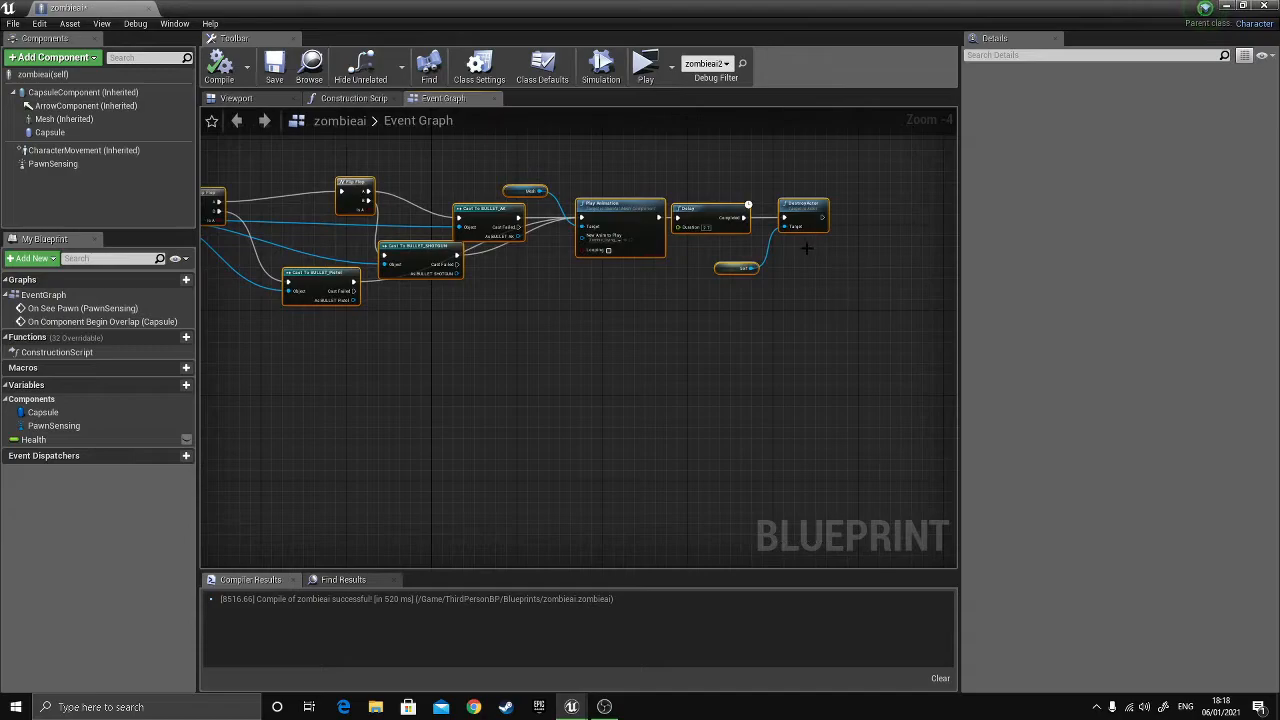
drag(799, 213, 793, 245)
click(748, 200)
- Bring the On See Pawn node chain into view and select the PawnSensing component to examine its settings and events
right_drag(748, 200, 823, 437)
scroll(823, 437, up, 1)
right_drag(527, 328, 622, 358)
click(53, 163)
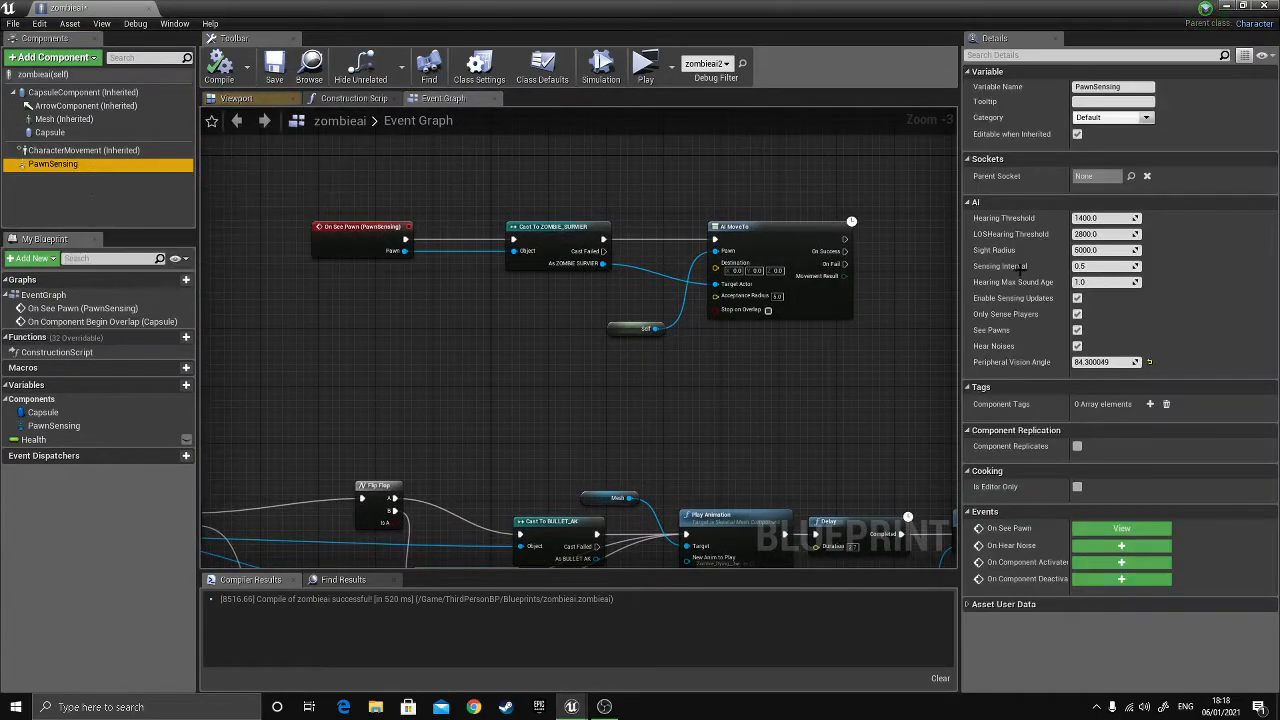
- Examine the PawnSensing component's vision range in the viewport and its On See Pawn event in the event graph
click(236, 98)
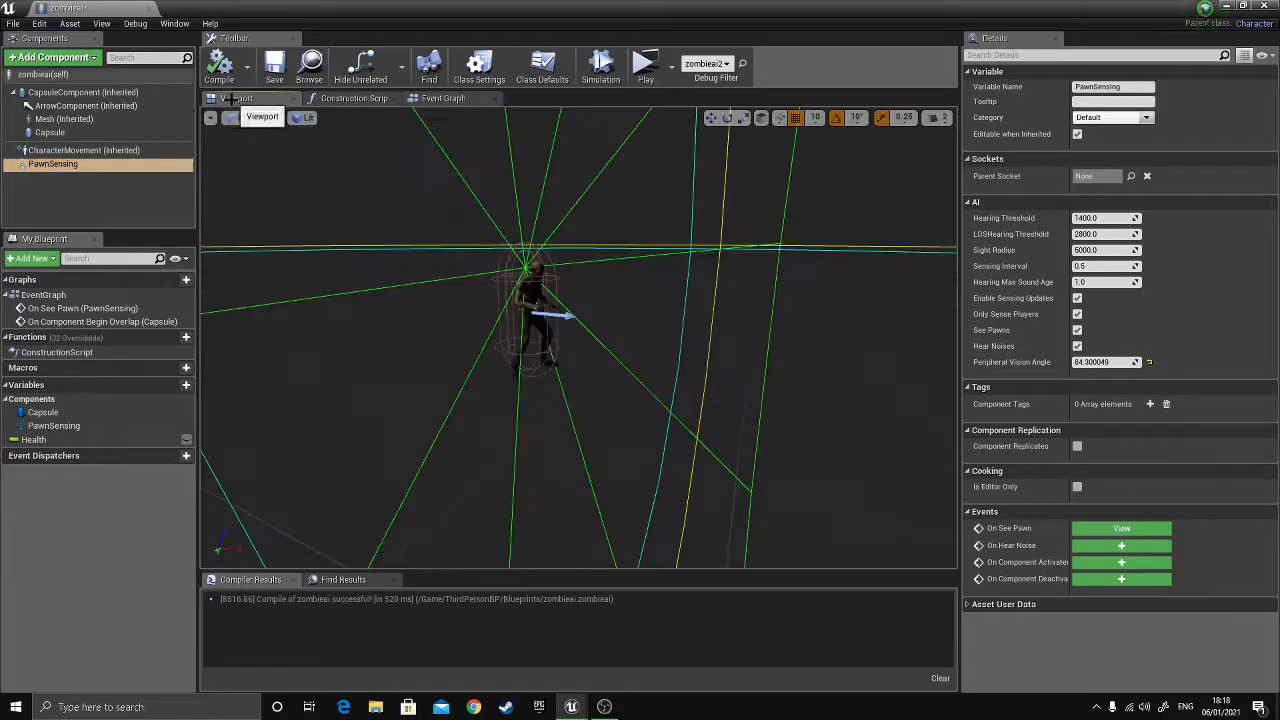
click(118, 152)
click(112, 164)
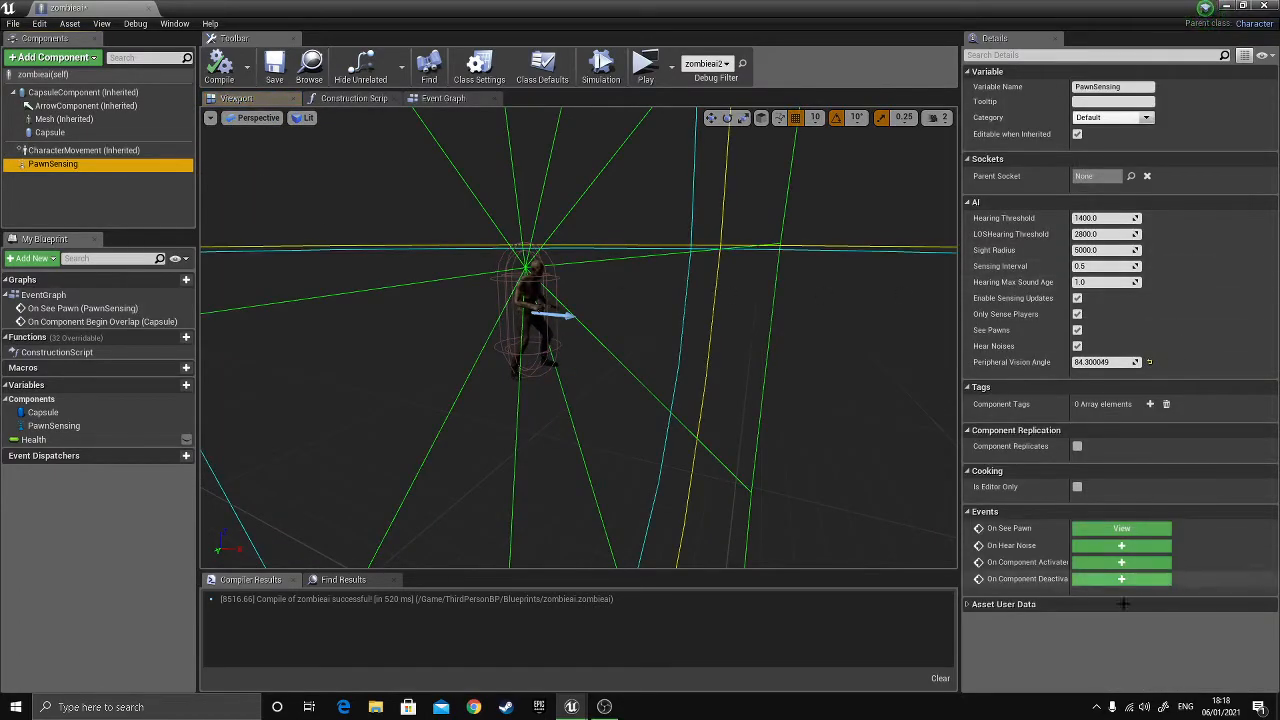
click(431, 102)
click(245, 103)
click(468, 99)
right_drag(592, 387, 655, 386)
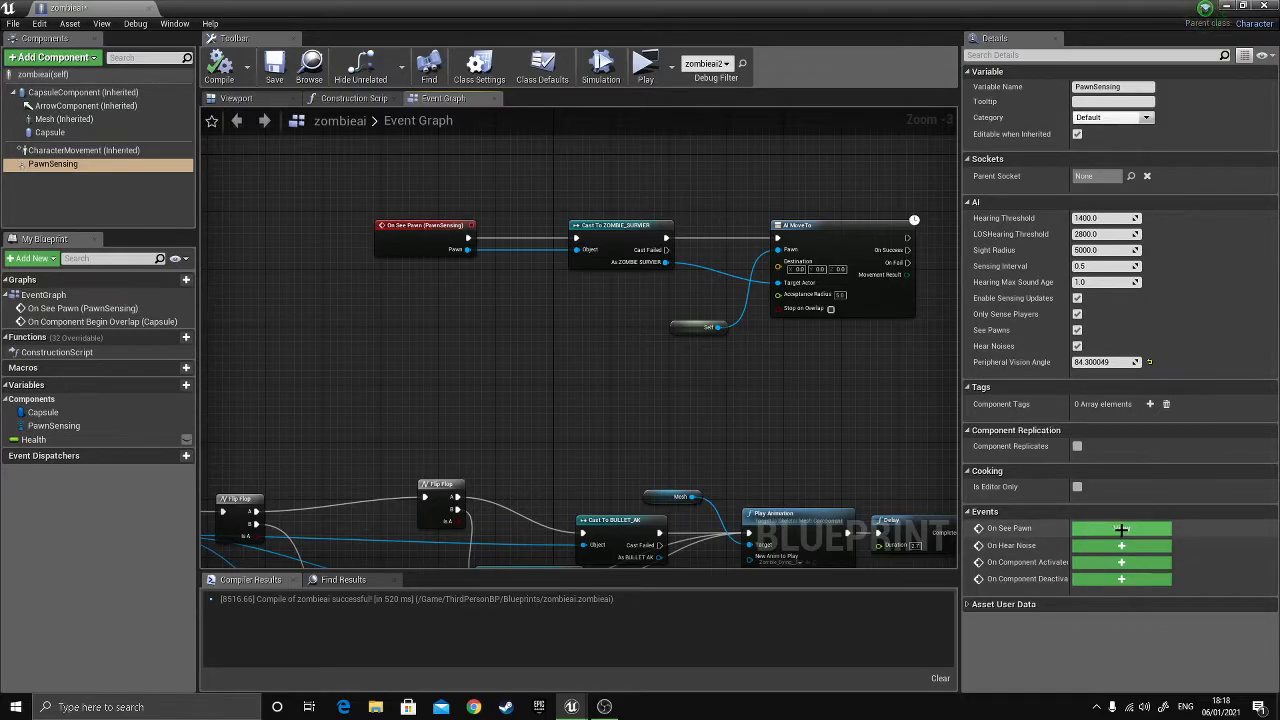
right_drag(537, 267, 610, 329)
scroll(512, 305, up, 2)
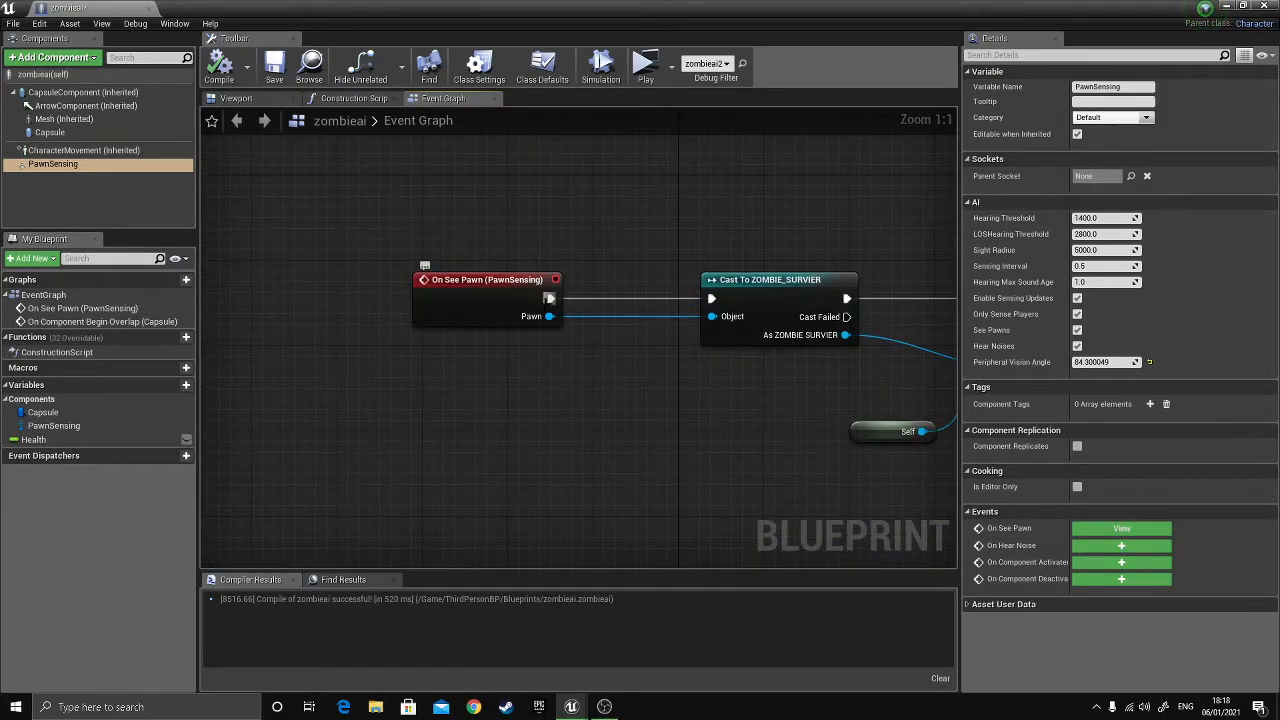
right_drag(744, 243, 636, 219)
drag(453, 292, 643, 228)
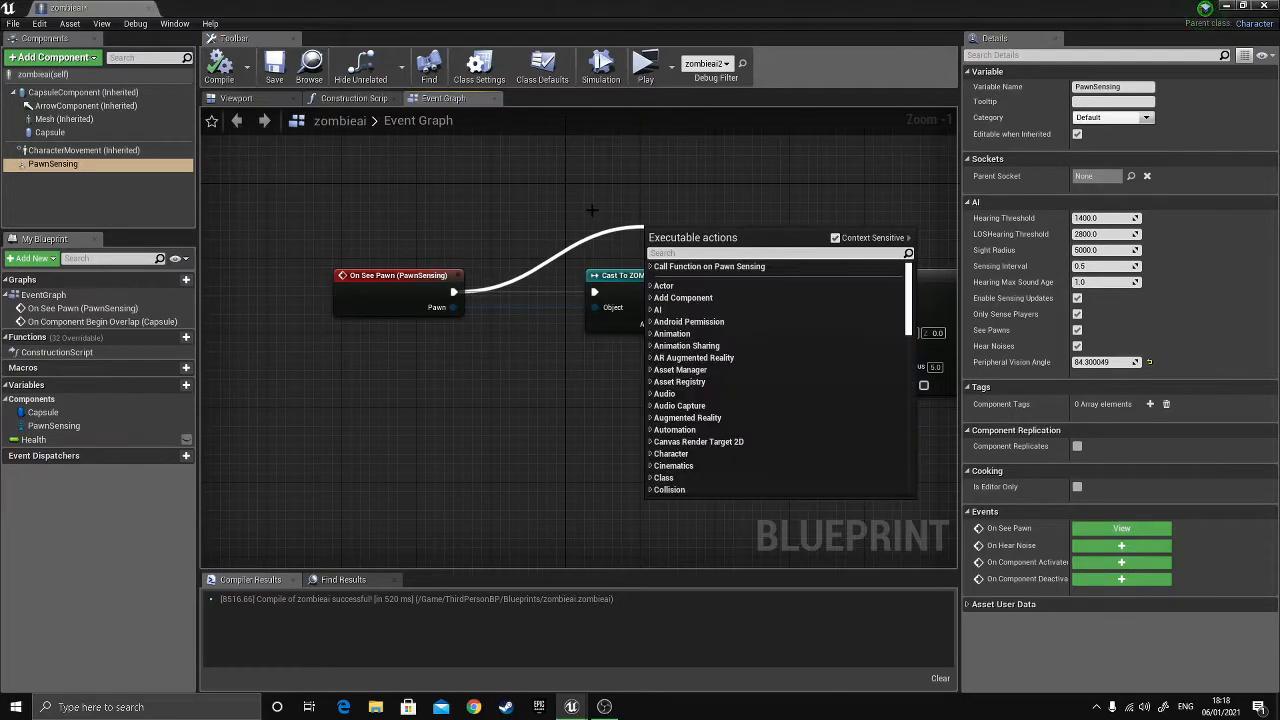
click(590, 210)
drag(454, 292, 658, 197)
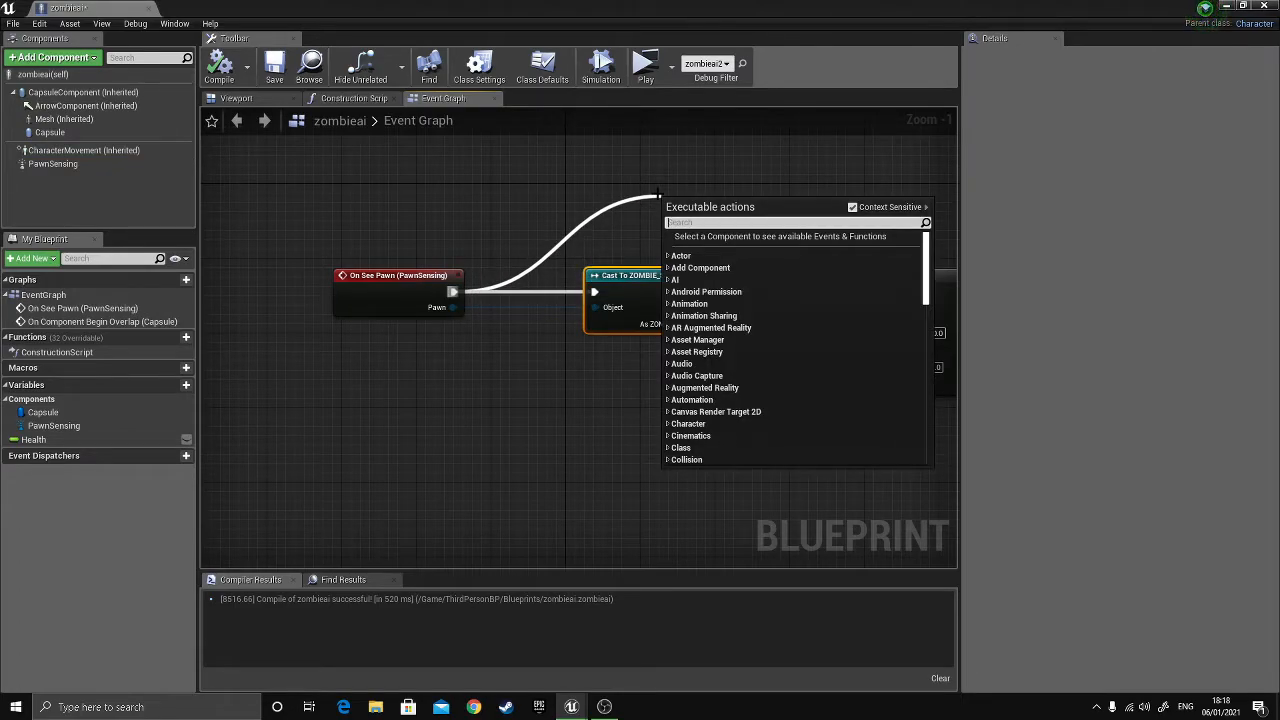
click(636, 194)
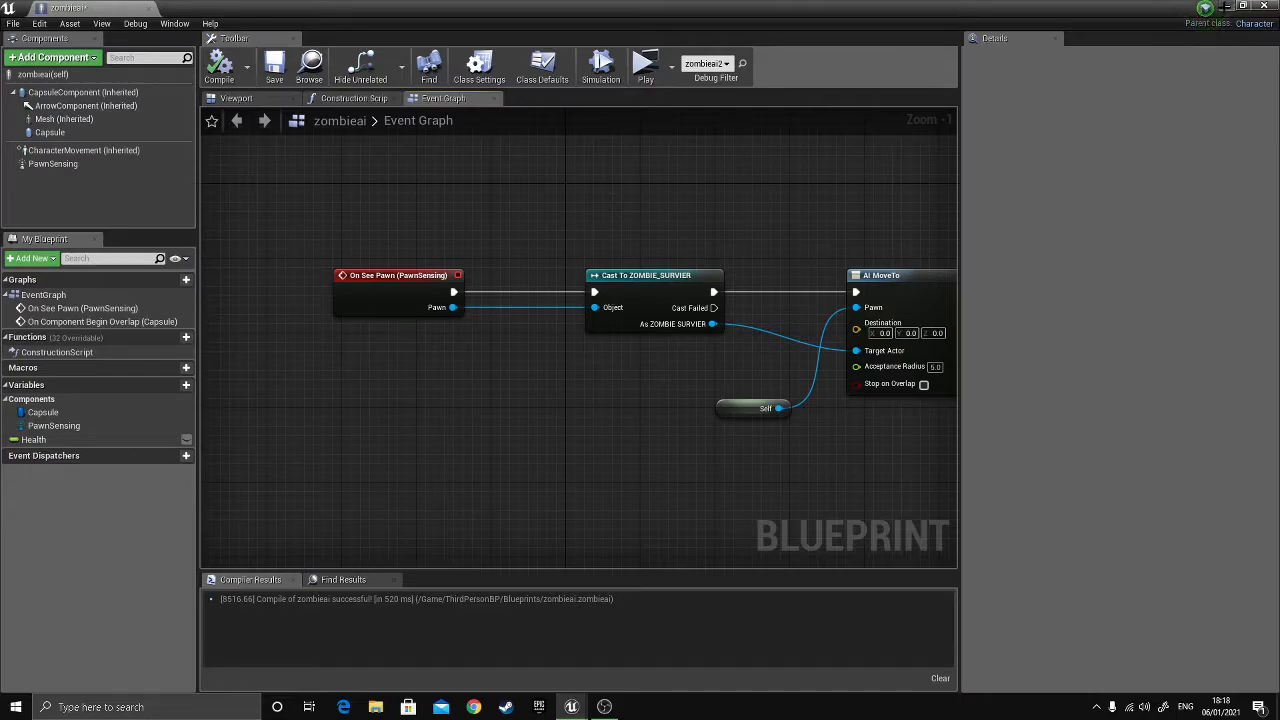
- Open the Maps & Modes page of the project settings
click(1228, 7)
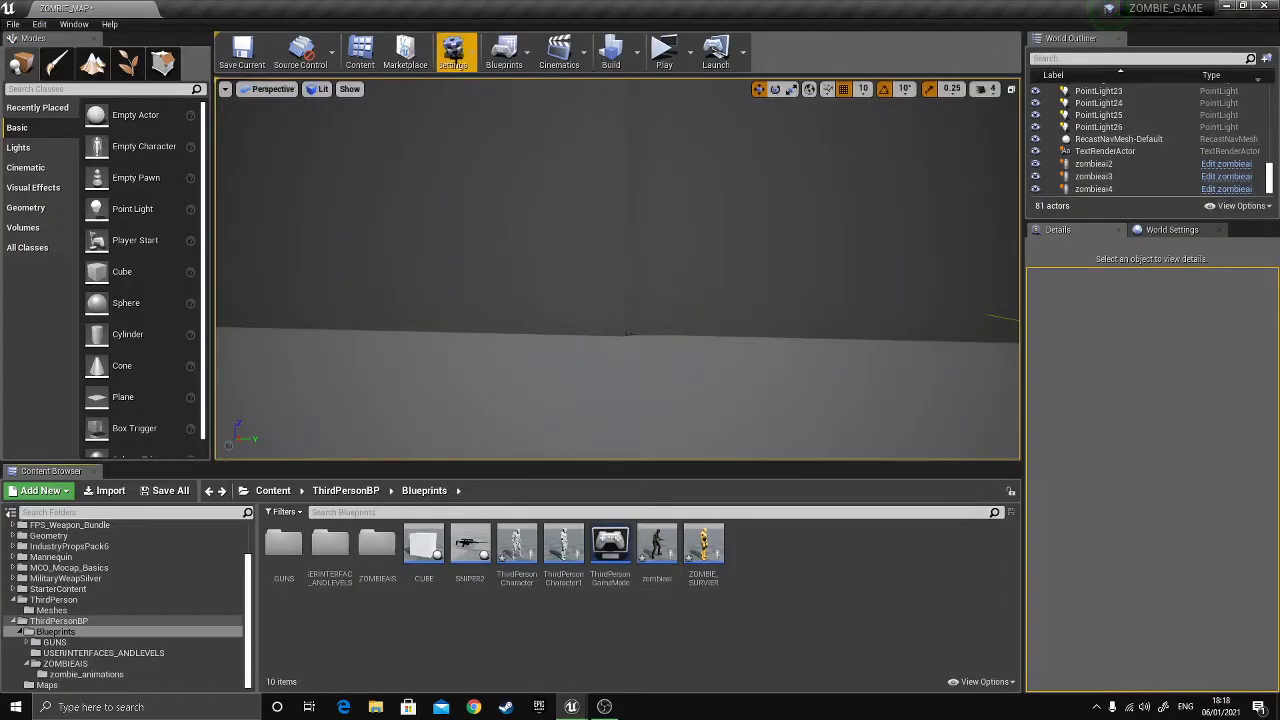
click(453, 52)
click(472, 103)
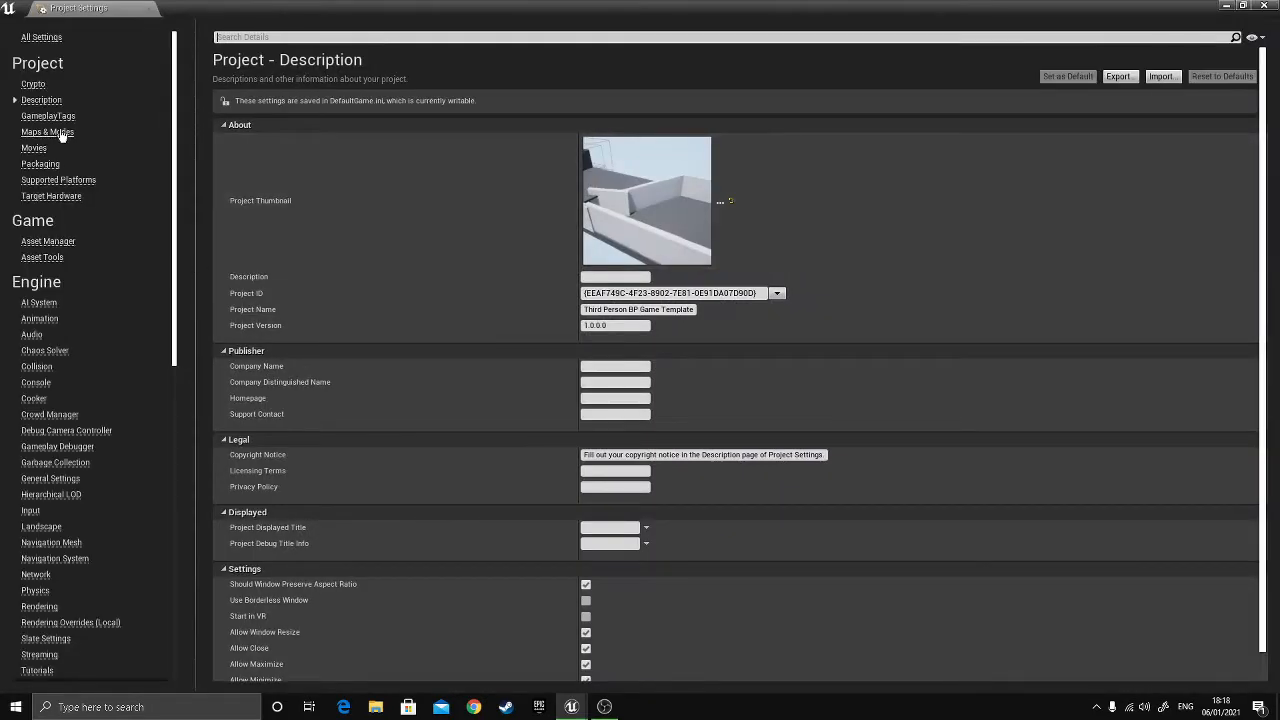
click(47, 132)
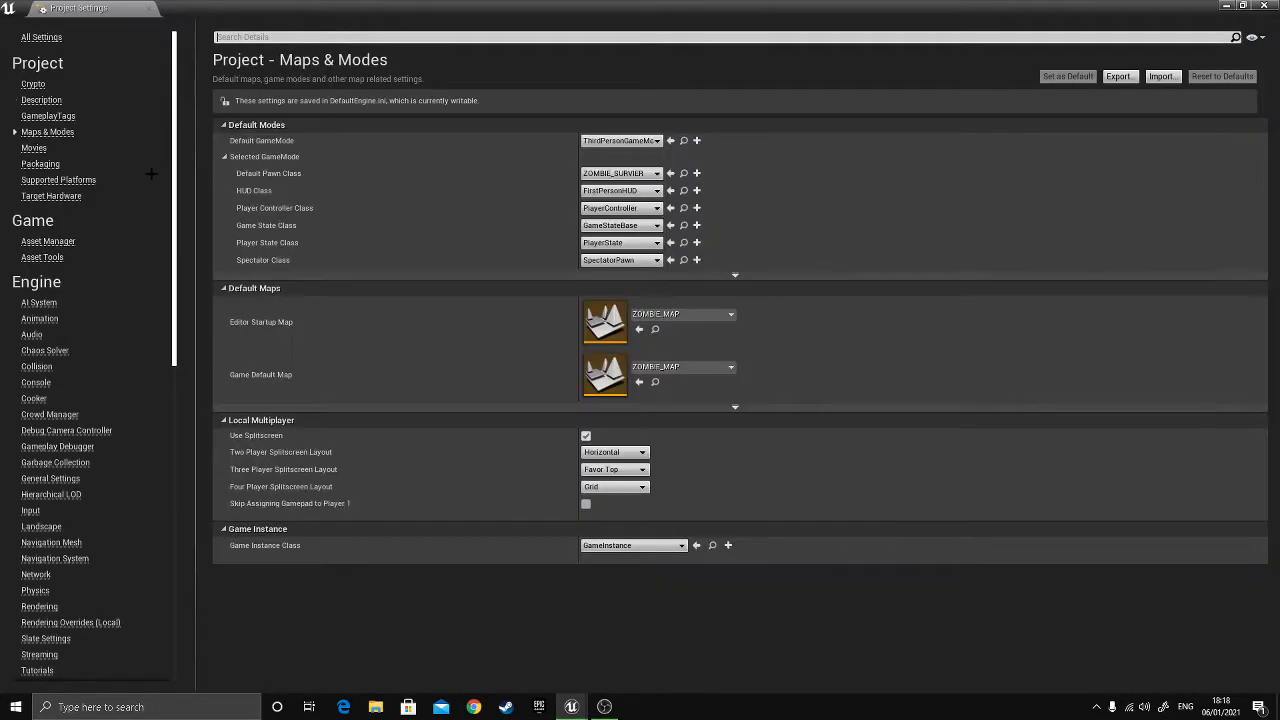
- Check which Default Pawn Class is assigned and which classes are available, and close the project settings
click(620, 173)
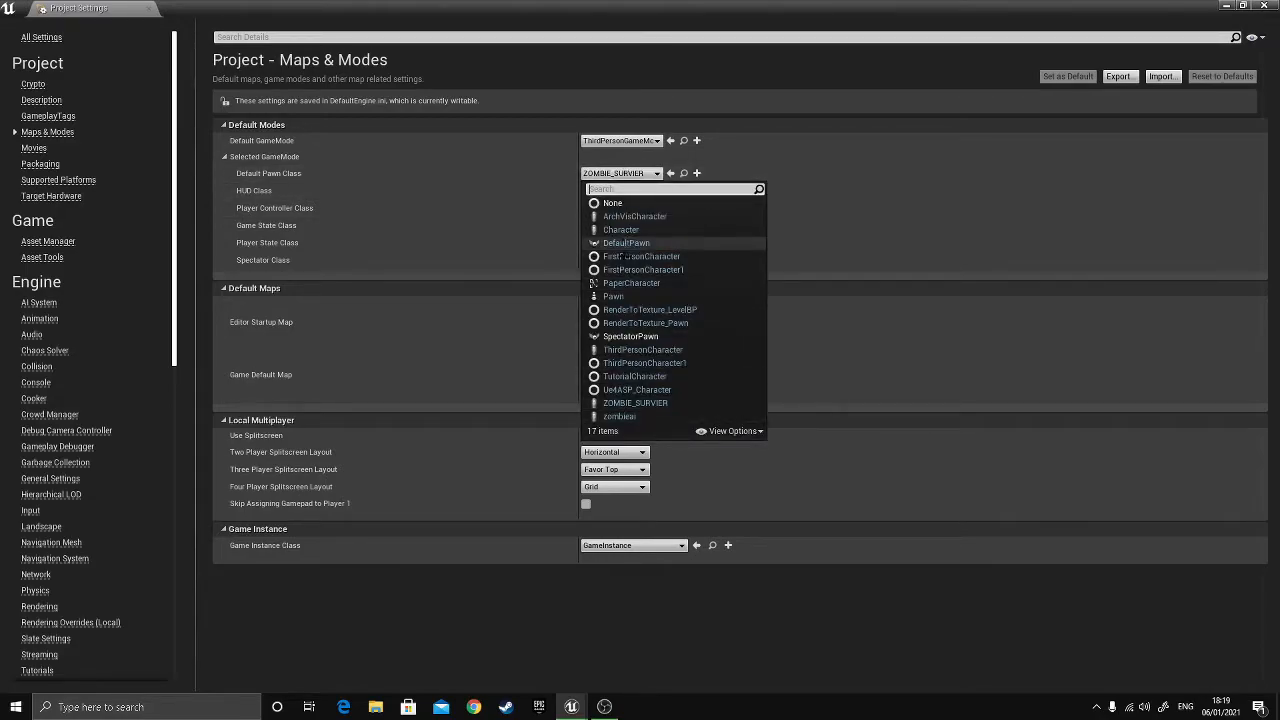
click(611, 173)
click(611, 173)
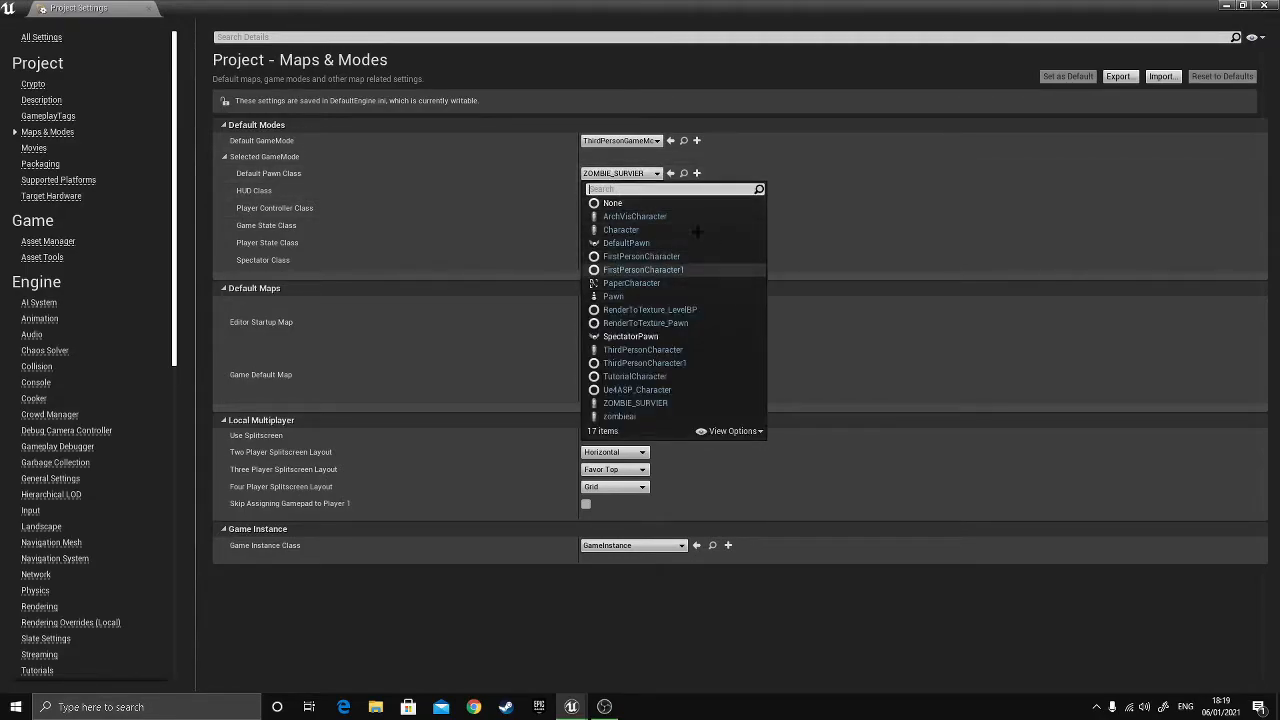
click(619, 166)
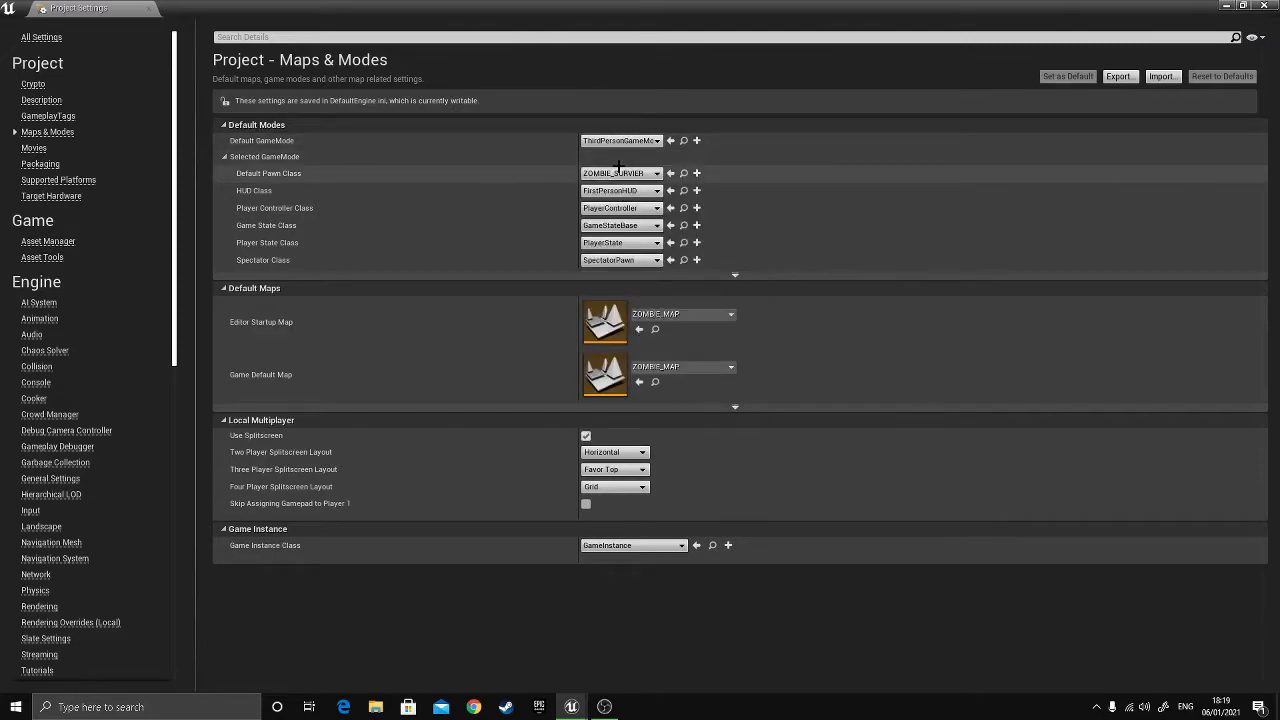
click(620, 173)
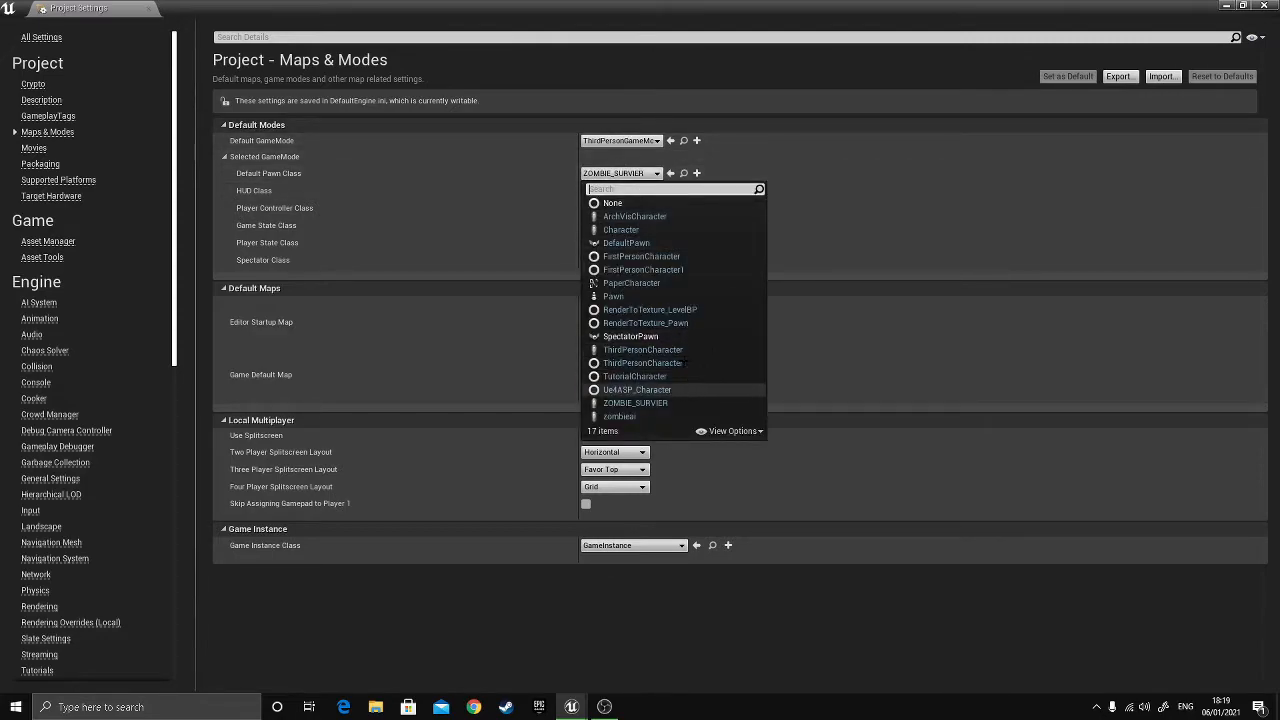
click(628, 173)
click(628, 173)
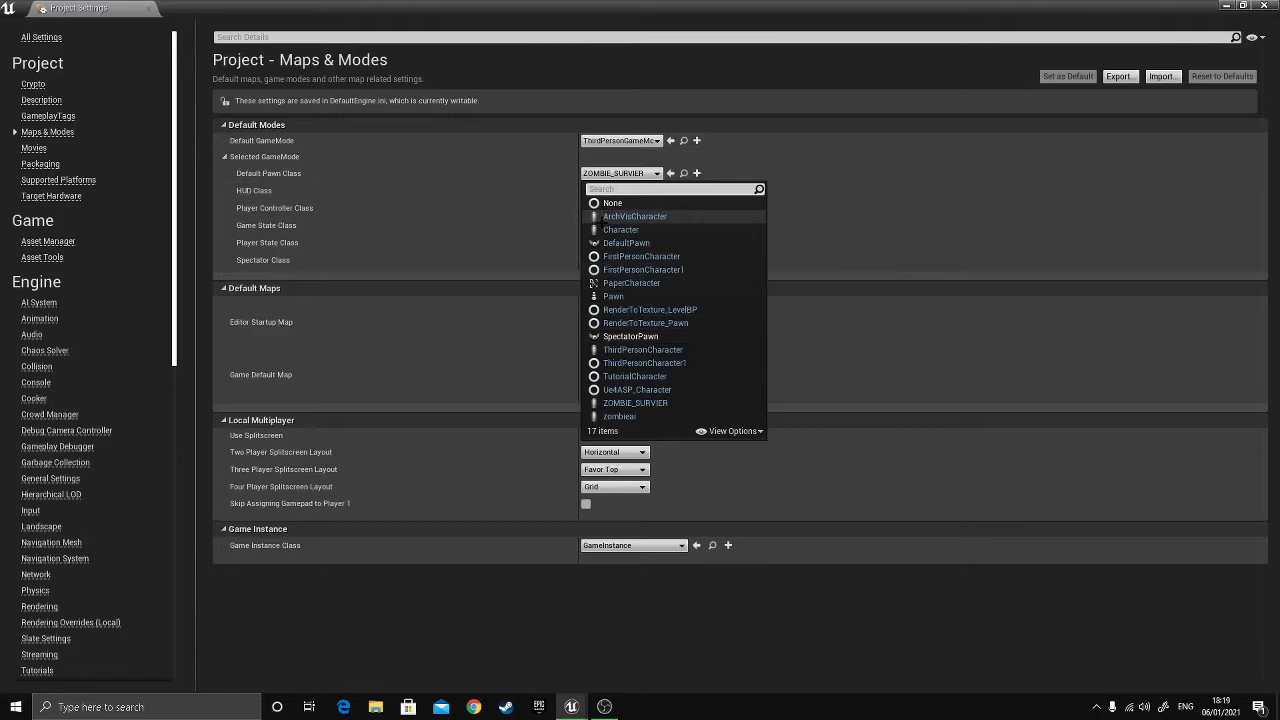
click(618, 173)
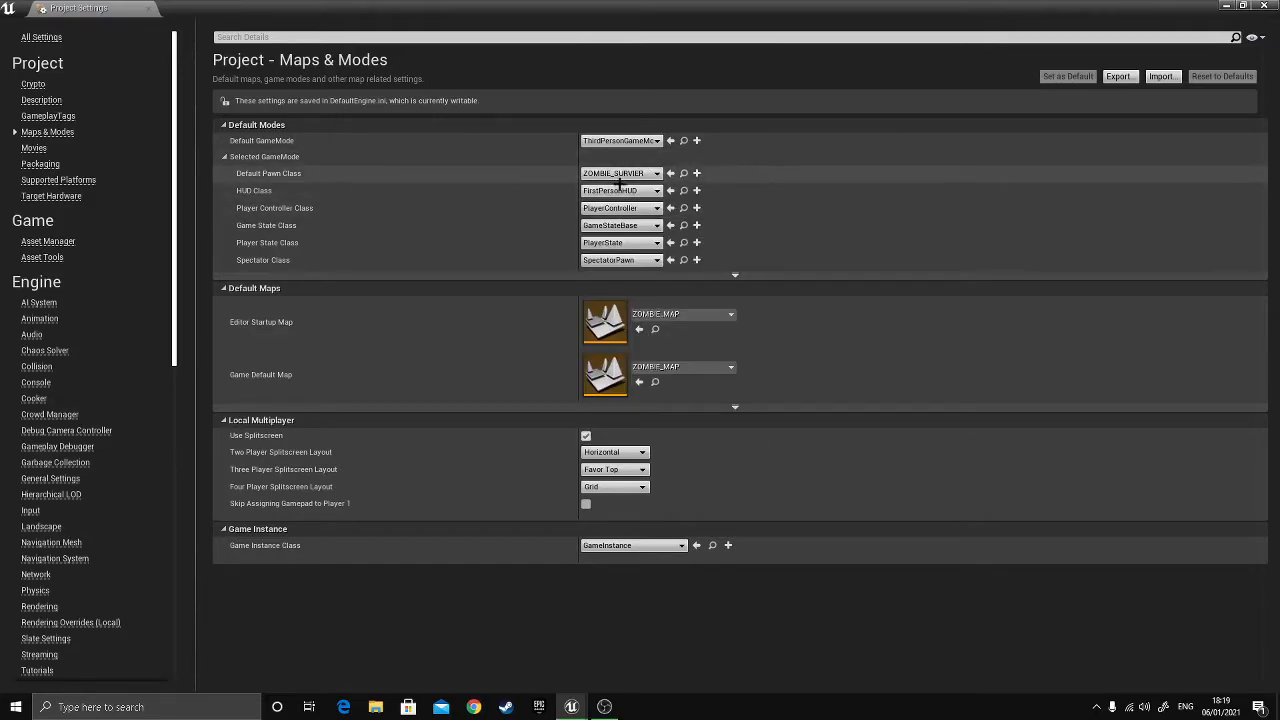
click(1264, 5)
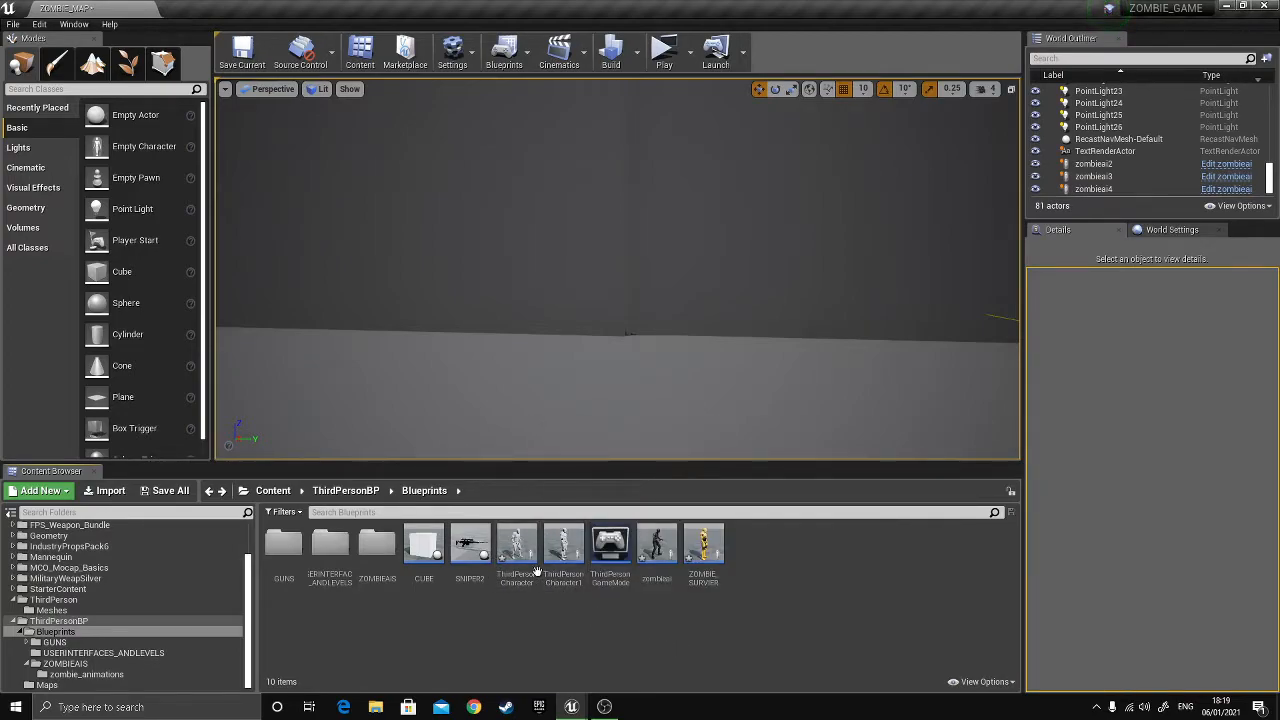
- Reopen the zombieai blueprint at the Cast To ZOMBIE_SURVIER node in its event graph
click(330, 548)
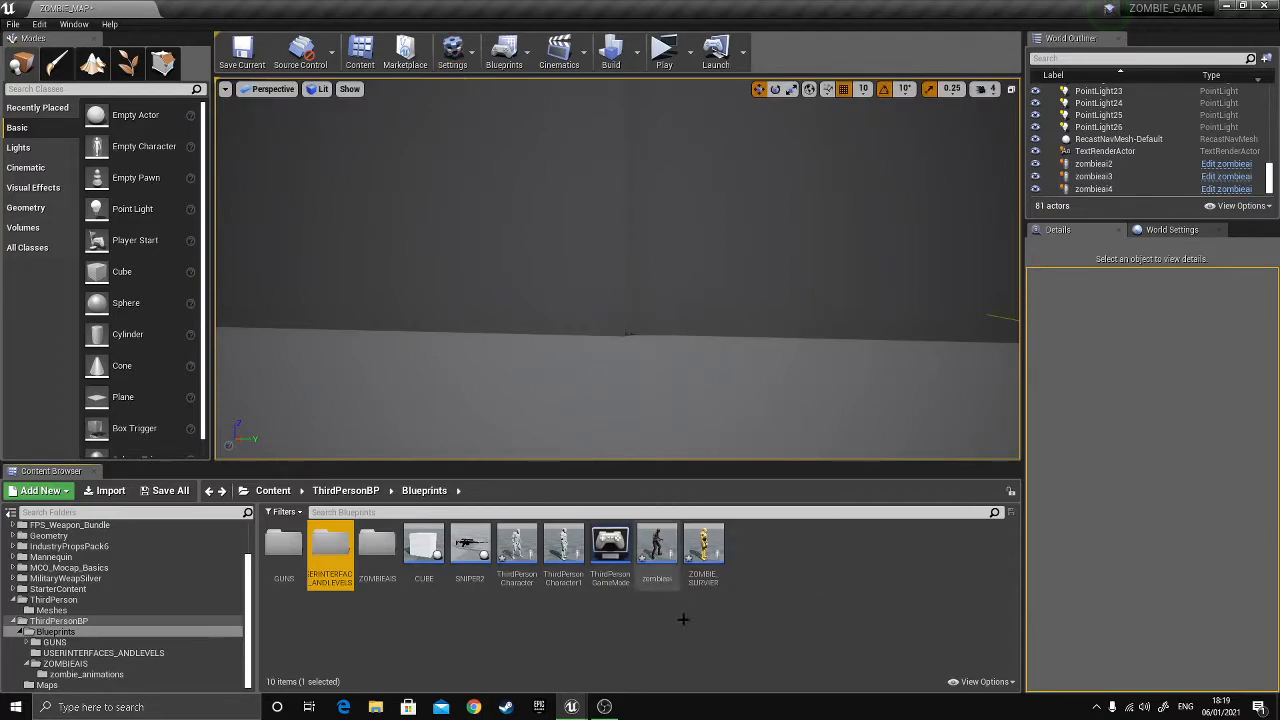
double_click(659, 545)
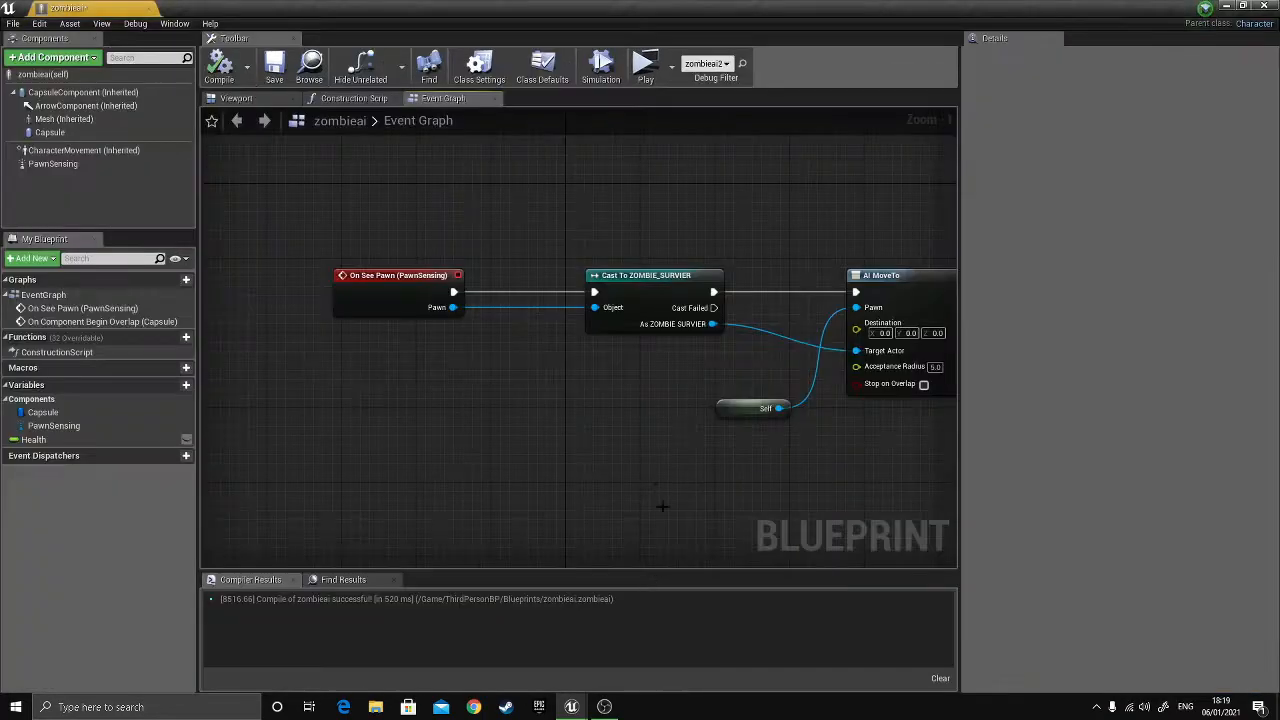
right_drag(646, 379, 587, 385)
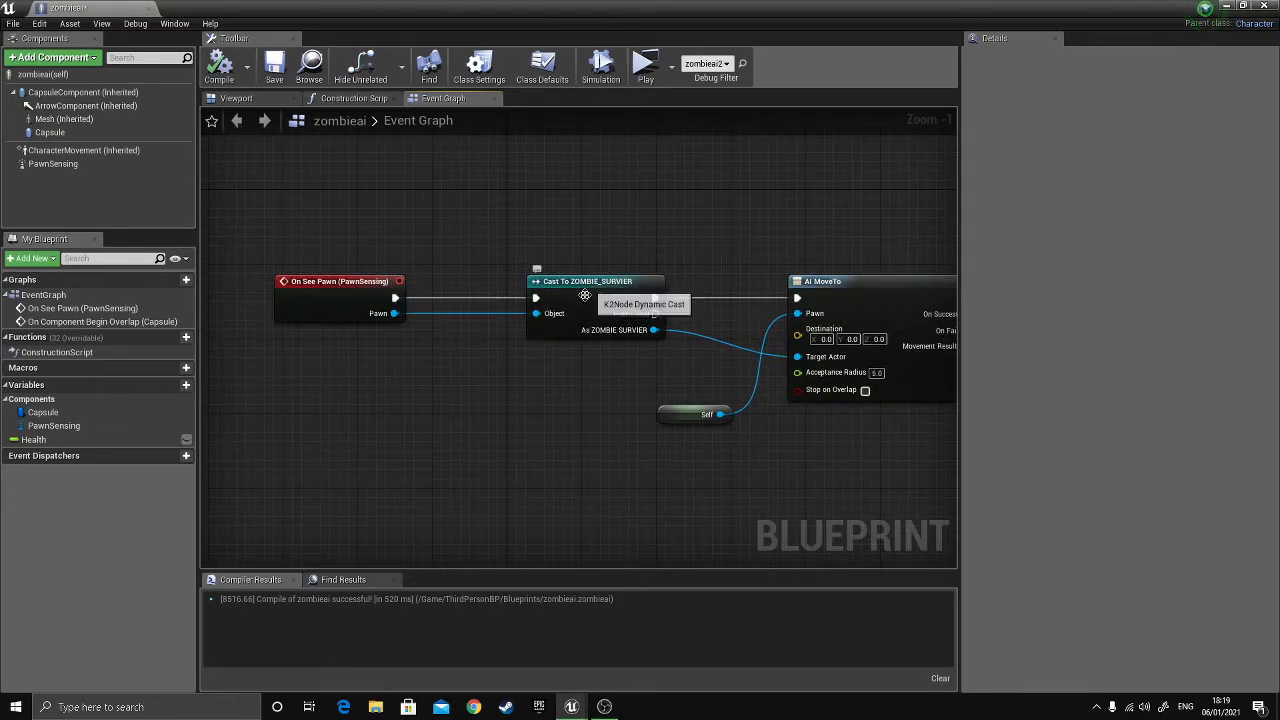
- Locate the ZOMBIE_SURVIER character in the Blueprints folder and return to the zombieai event graph
click(1224, 7)
click(697, 614)
click(707, 552)
click(674, 607)
click(701, 570)
click(571, 704)
click(663, 637)
right_drag(506, 392, 607, 388)
drag(495, 292, 590, 245)
text(cast)
key(BackSpace)
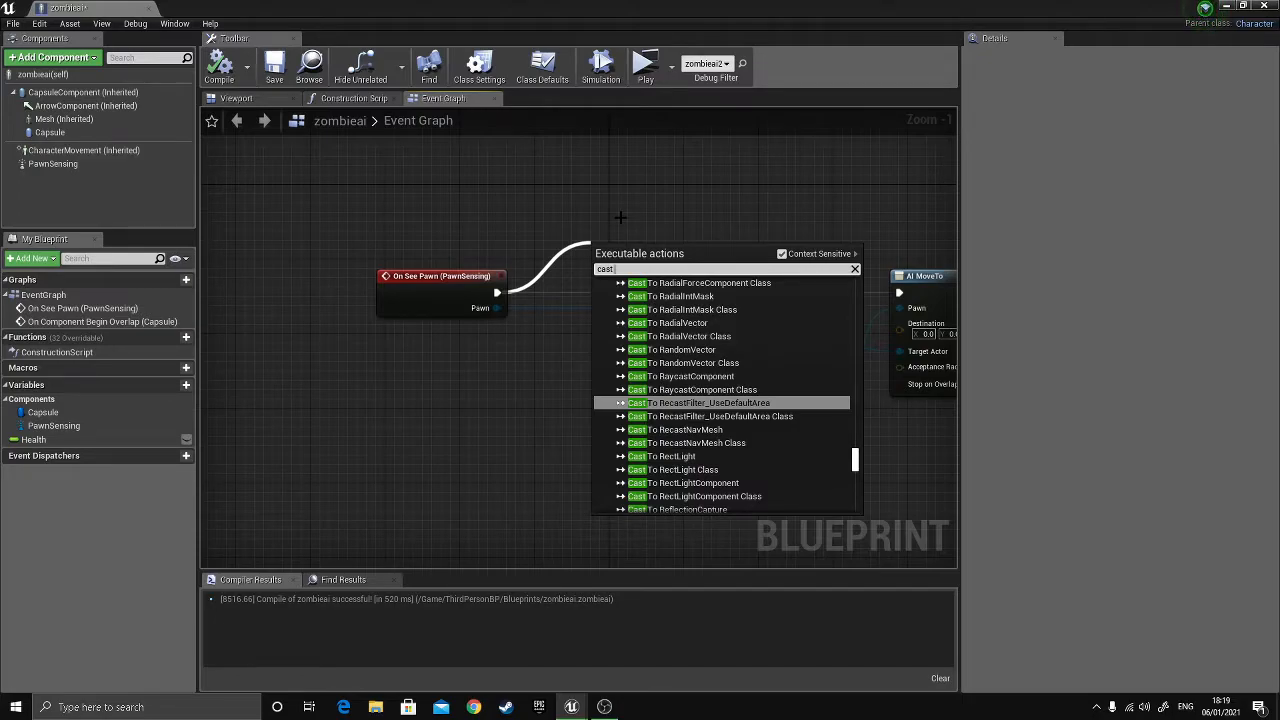
text(to)
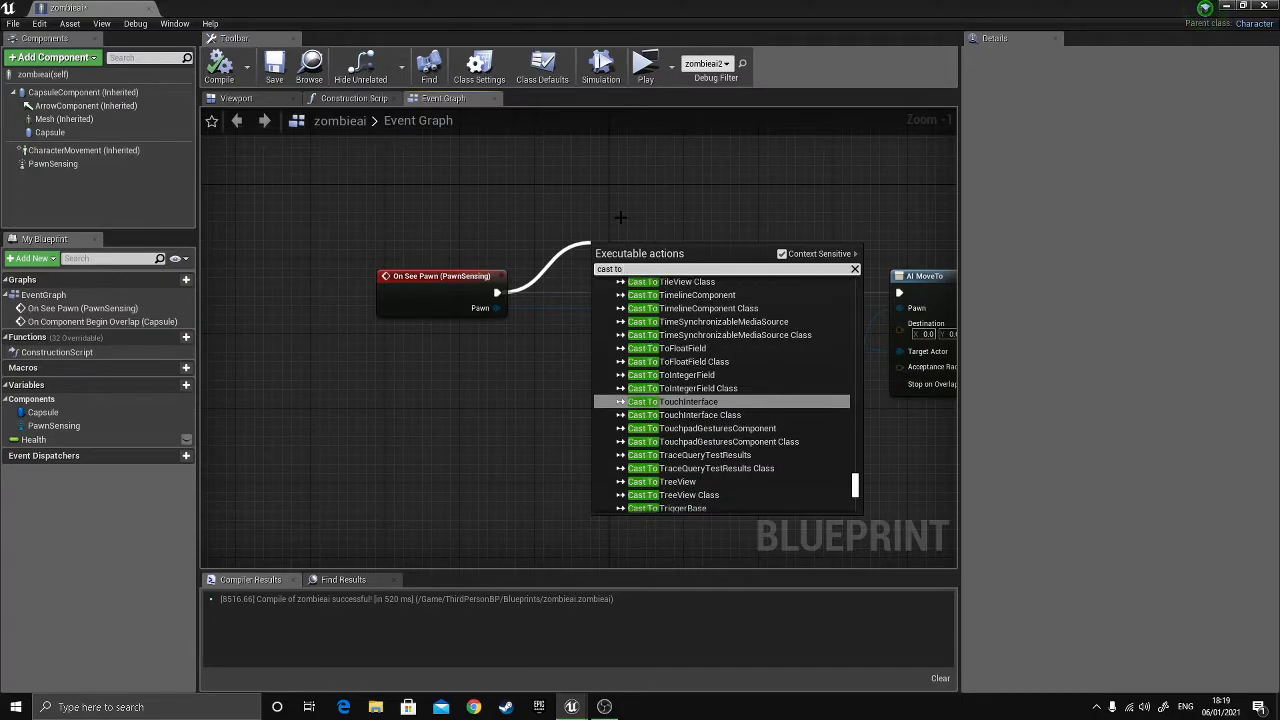
text( thir)
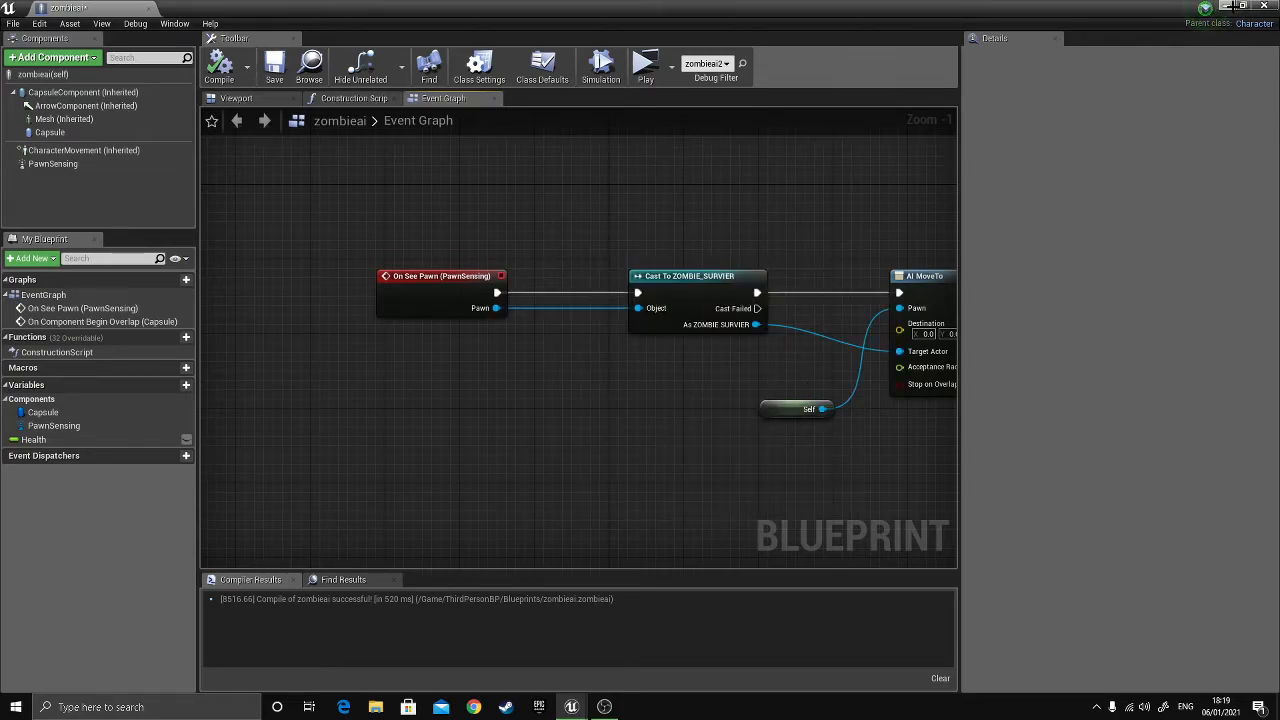
click(1230, 7)
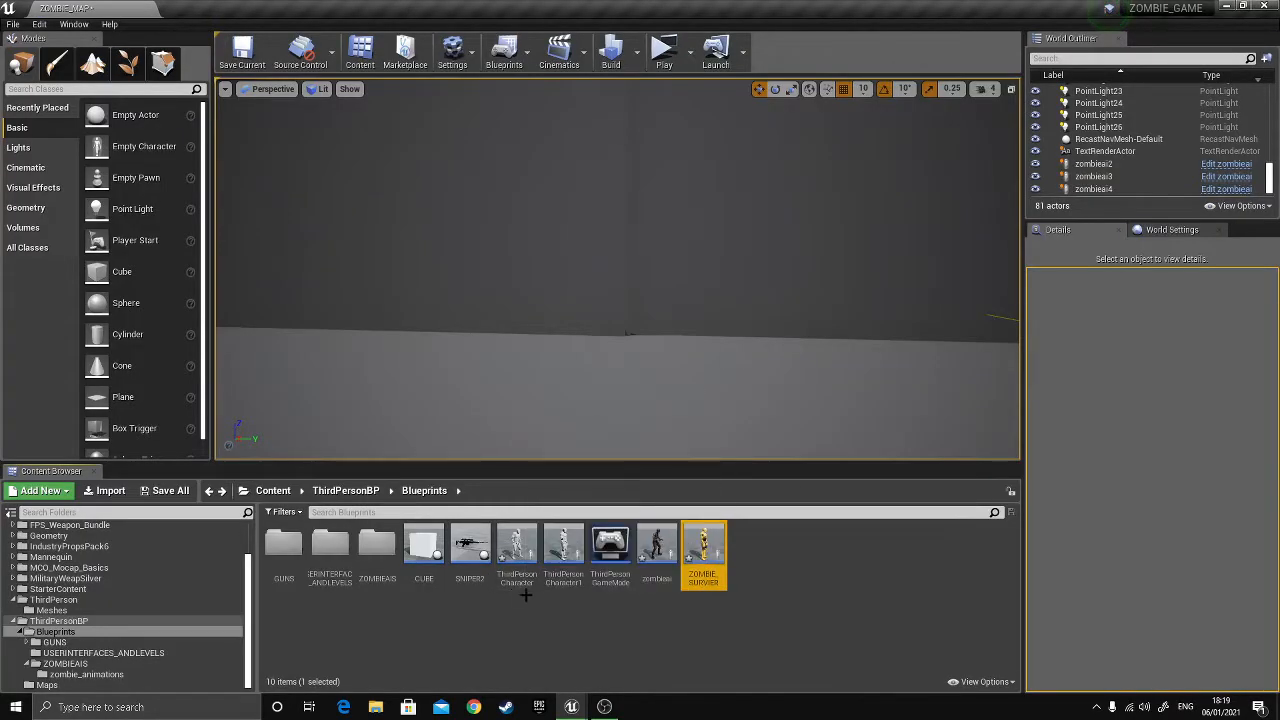
click(558, 620)
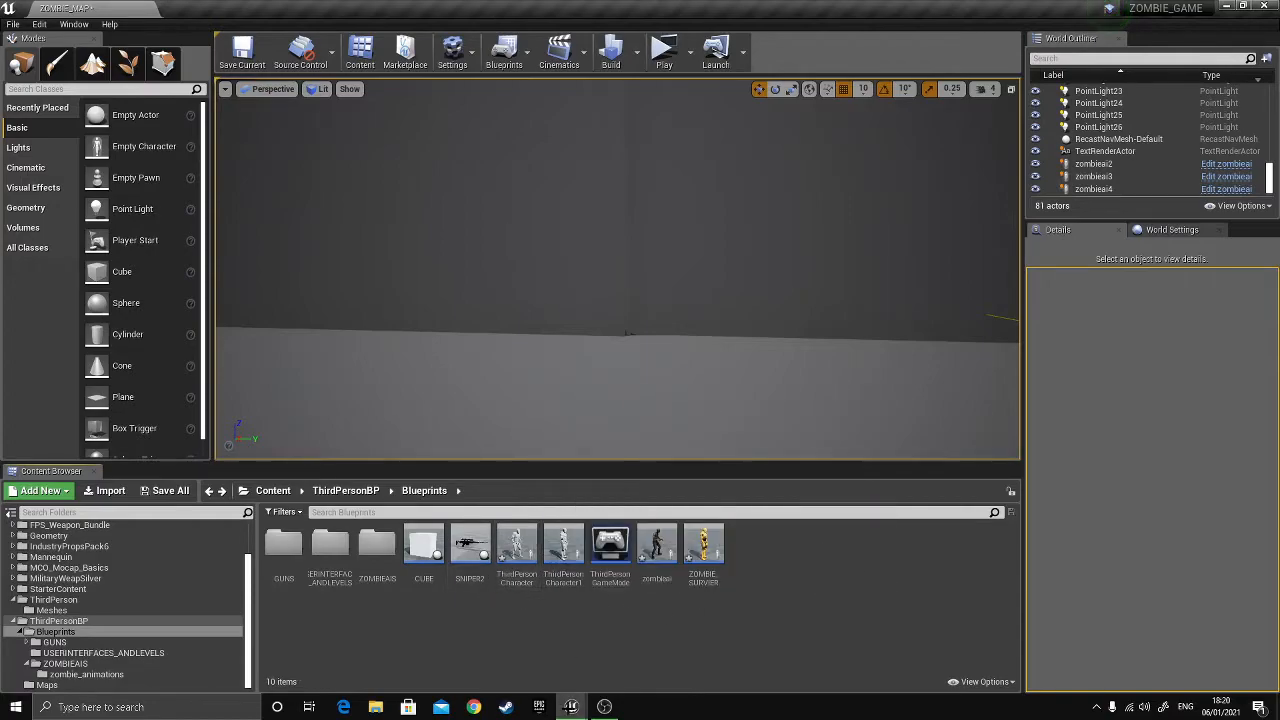
mouse_move(571, 707)
click(640, 650)
- Disconnect the Object input of the Cast To ZOMBIE_SURVIER node and compile the blueprint
right_drag(620, 418, 652, 387)
drag(625, 327, 600, 360)
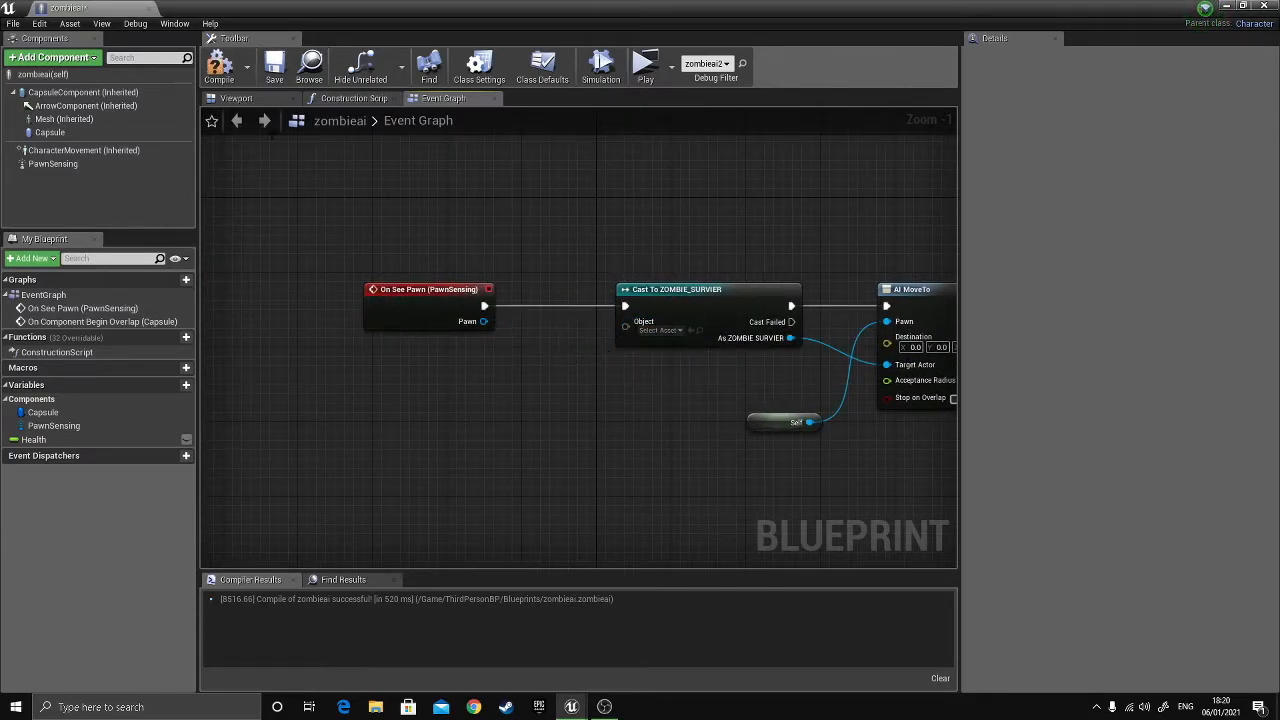
click(219, 68)
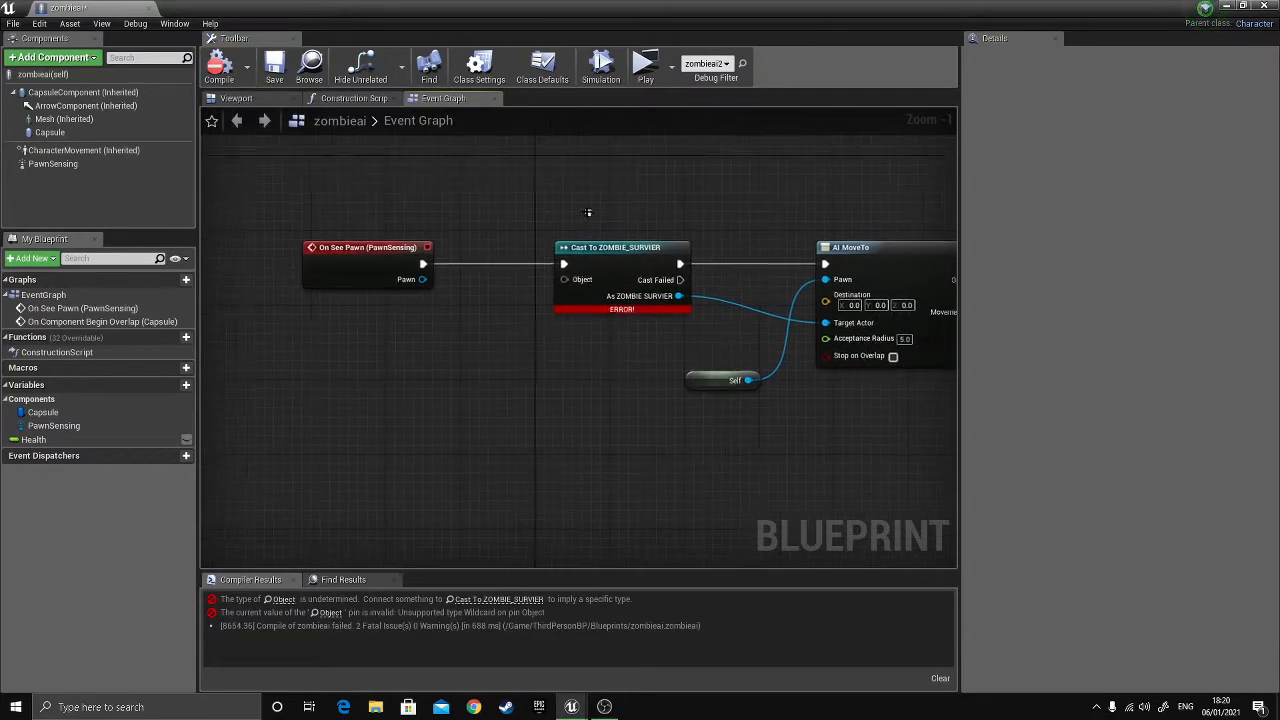
- Connect the Cast To ZOMBIE_SURVIER node's Object input to On See Pawn's Pawn output and compile the blueprint
right_drag(539, 374, 579, 410)
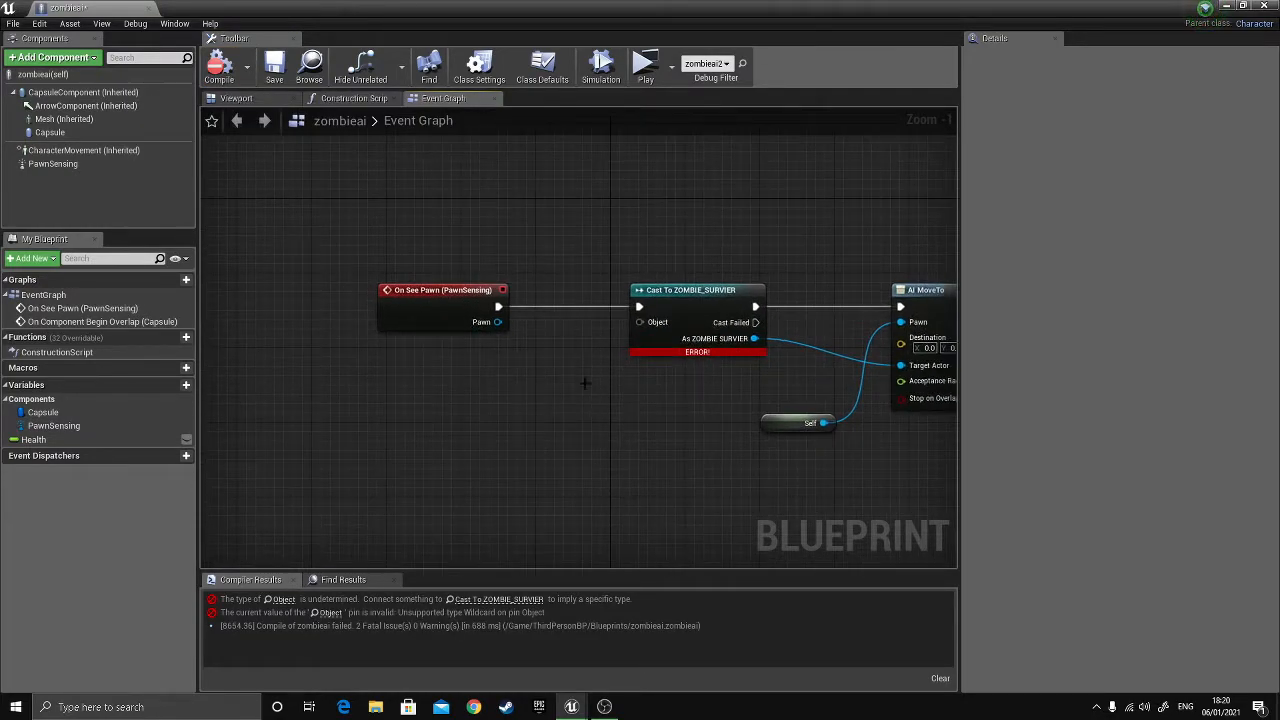
drag(655, 322, 495, 322)
click(219, 66)
- Detach the wire between On See Pawn's Pawn output and the cast's Object input, and link the two pins again
right_drag(590, 222, 510, 187)
mouse_move(416, 287)
ctrl+mouse_down()
mouse_move(474, 361)
mouse_move(560, 297)
mouse_move(410, 290)
mouse_move(420, 296)
ctrl+mouse_up()
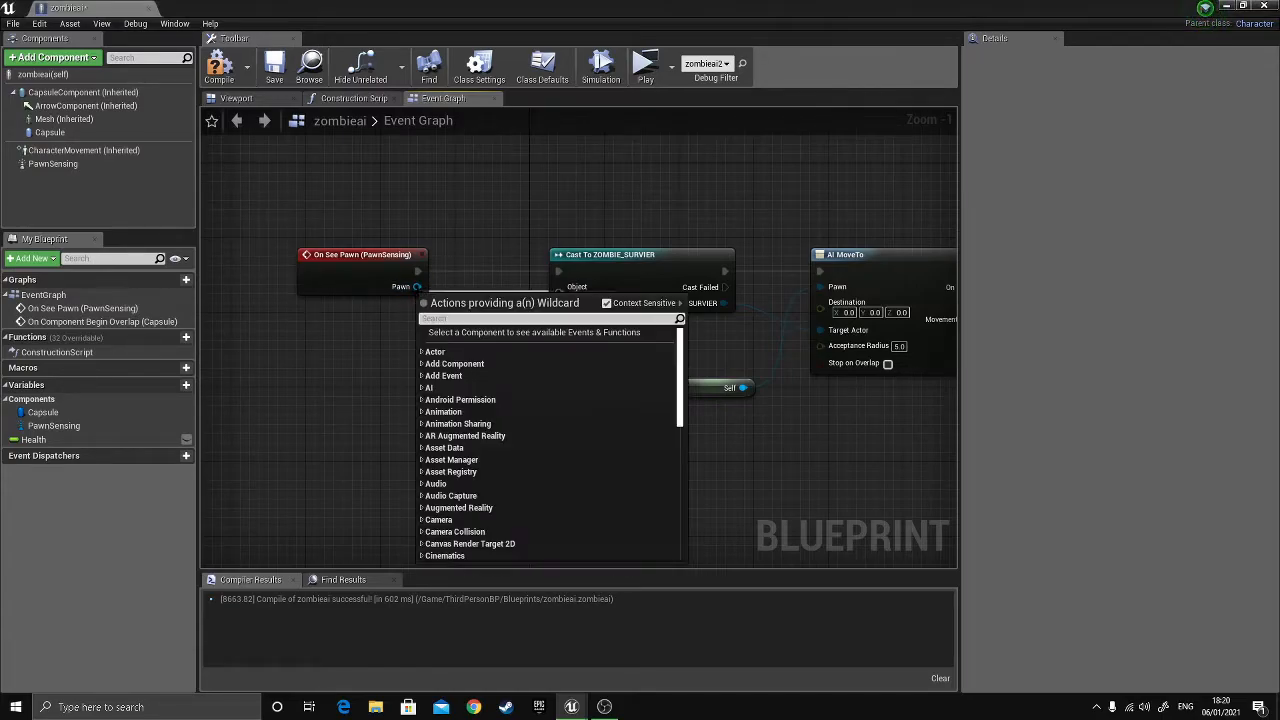
click(498, 280)
drag(559, 290, 409, 292)
click(505, 279)
drag(559, 291, 416, 288)
drag(552, 288, 416, 288)
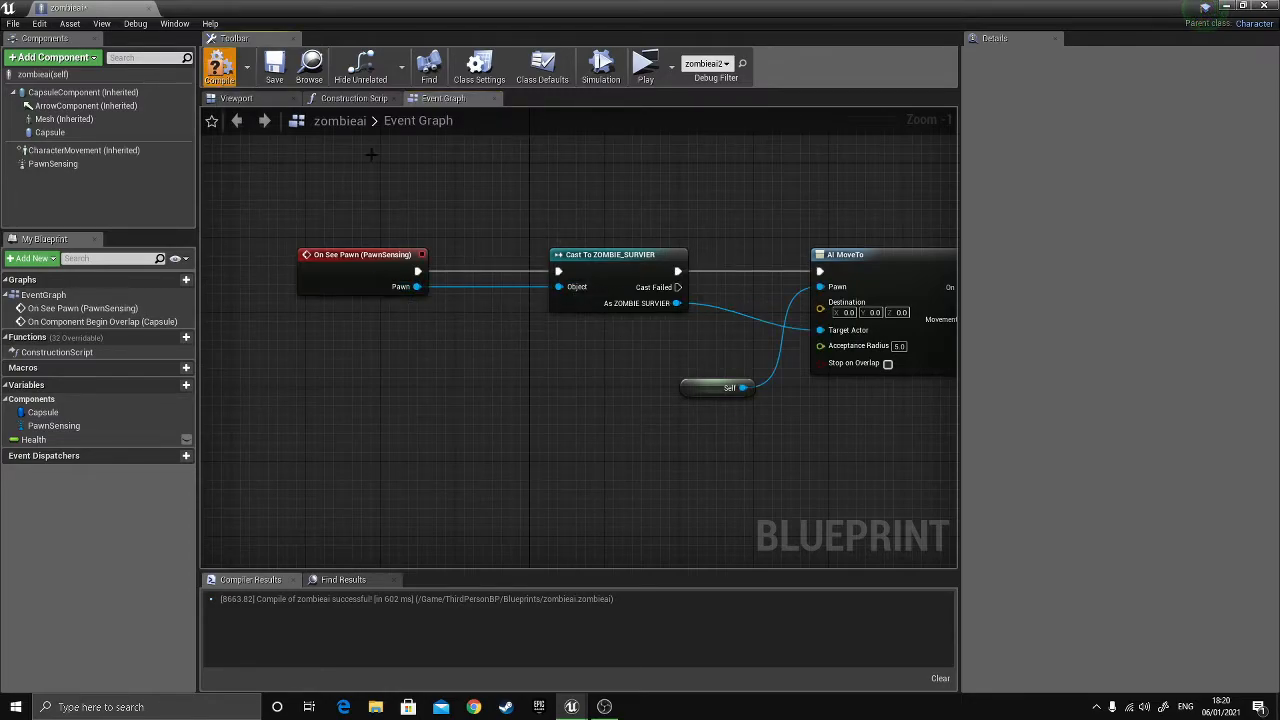
- Add a second AI MoveTo node and place it directly below the existing AI MoveTo node
right_drag(583, 218, 440, 176)
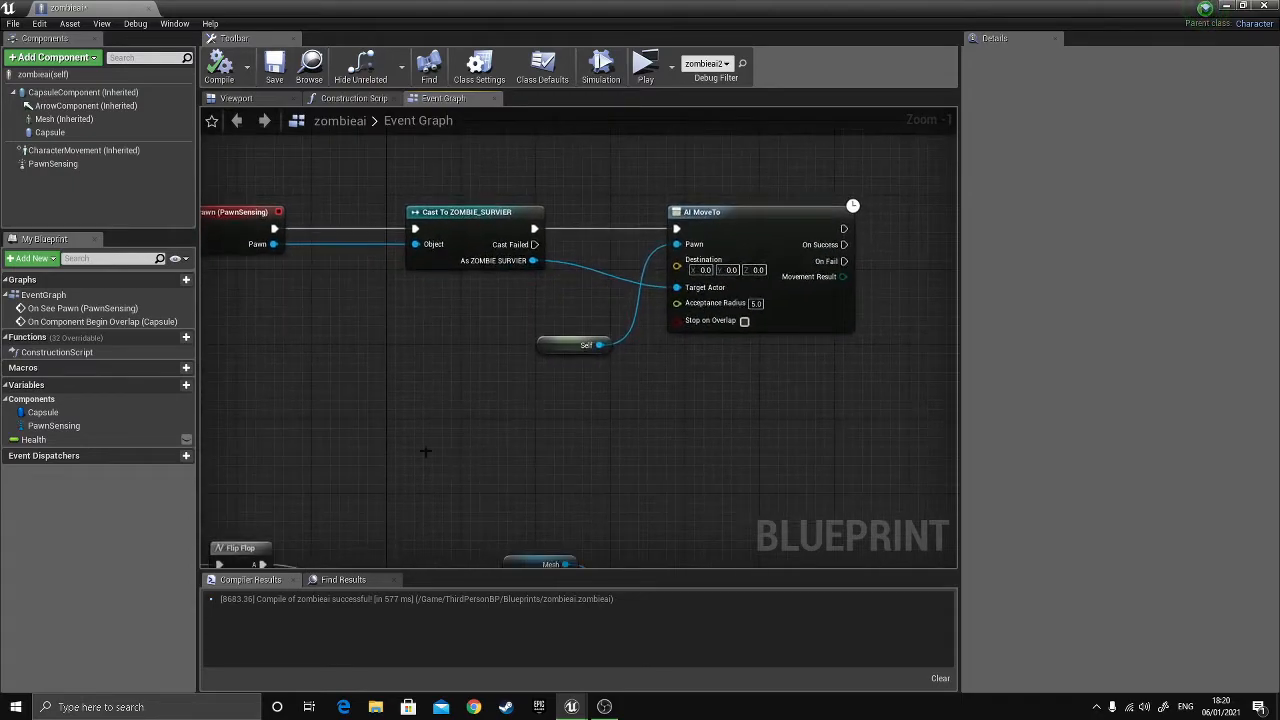
right_drag(467, 350, 460, 357)
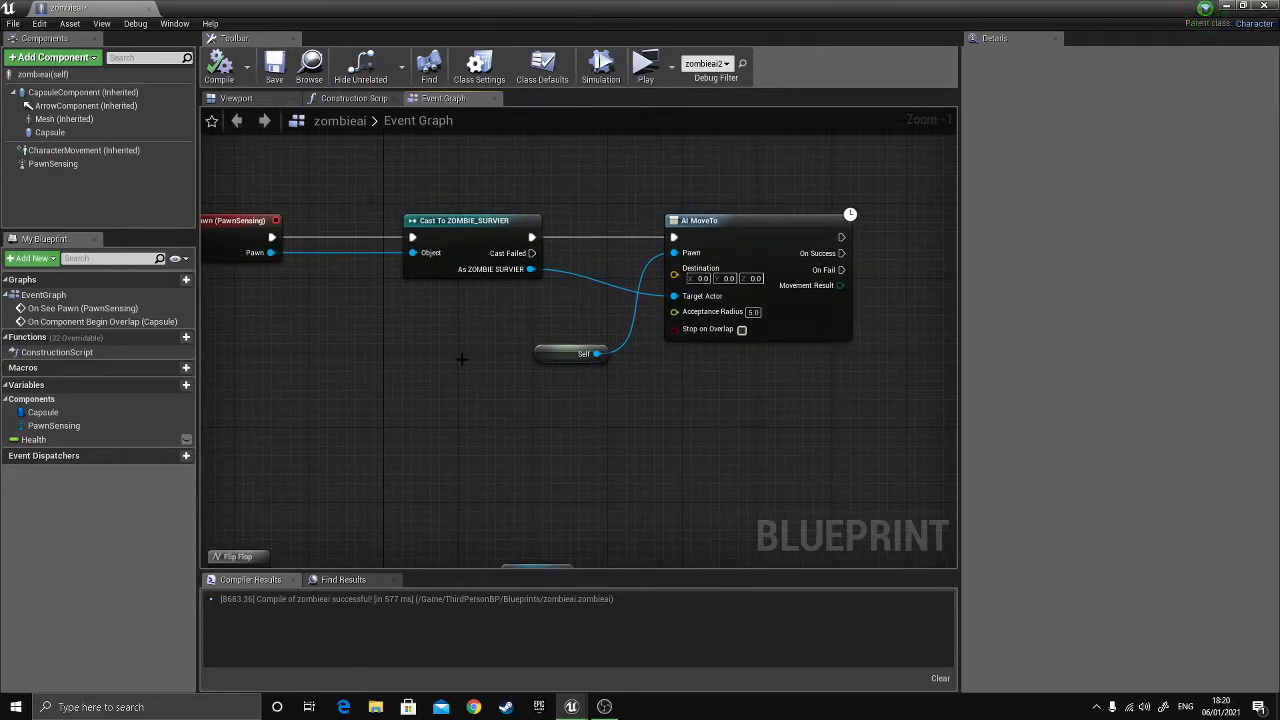
drag(531, 240, 474, 266)
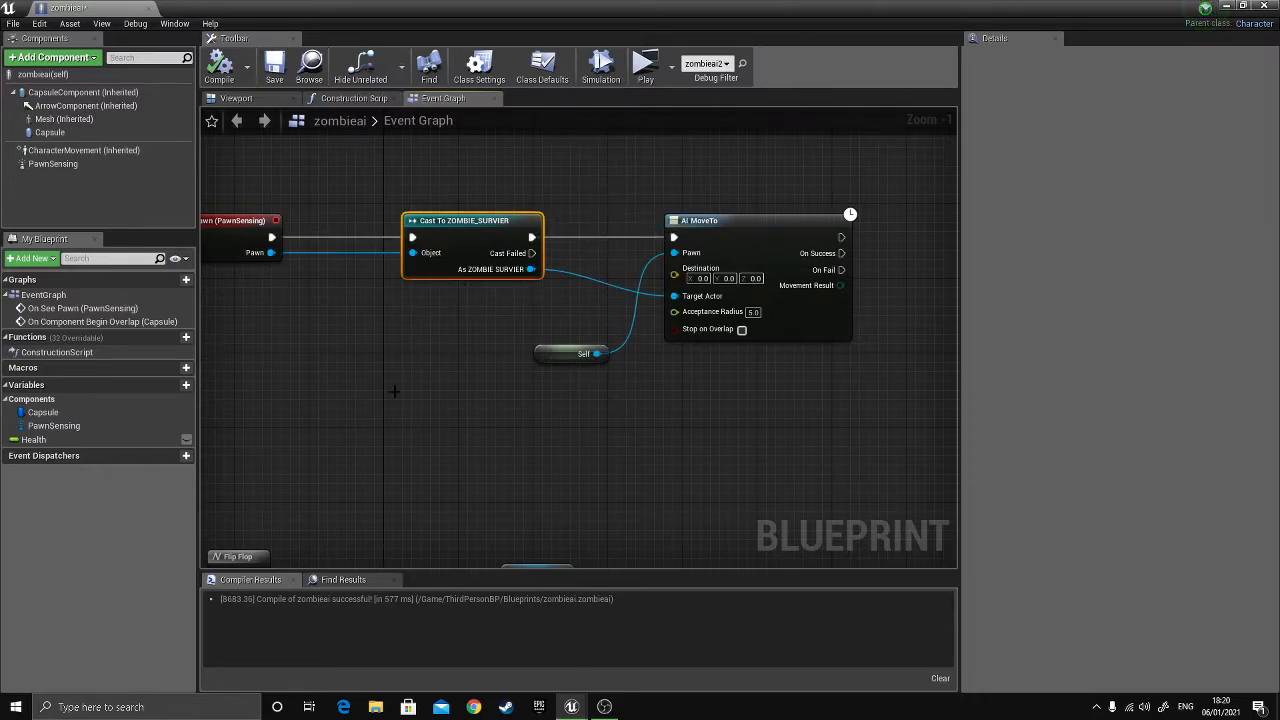
right_click(393, 391)
text(ai move to)
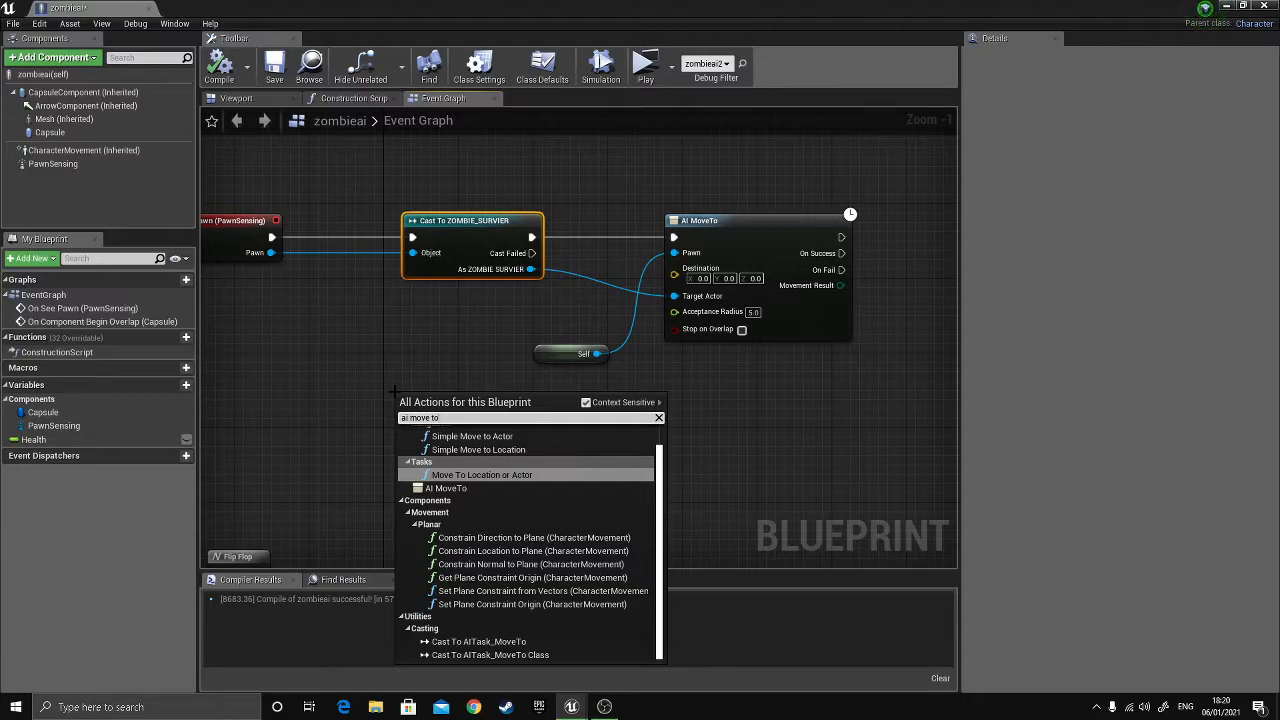
key(Down)
key(Return)
drag(476, 398, 756, 398)
right_drag(750, 367, 628, 347)
click(628, 347)
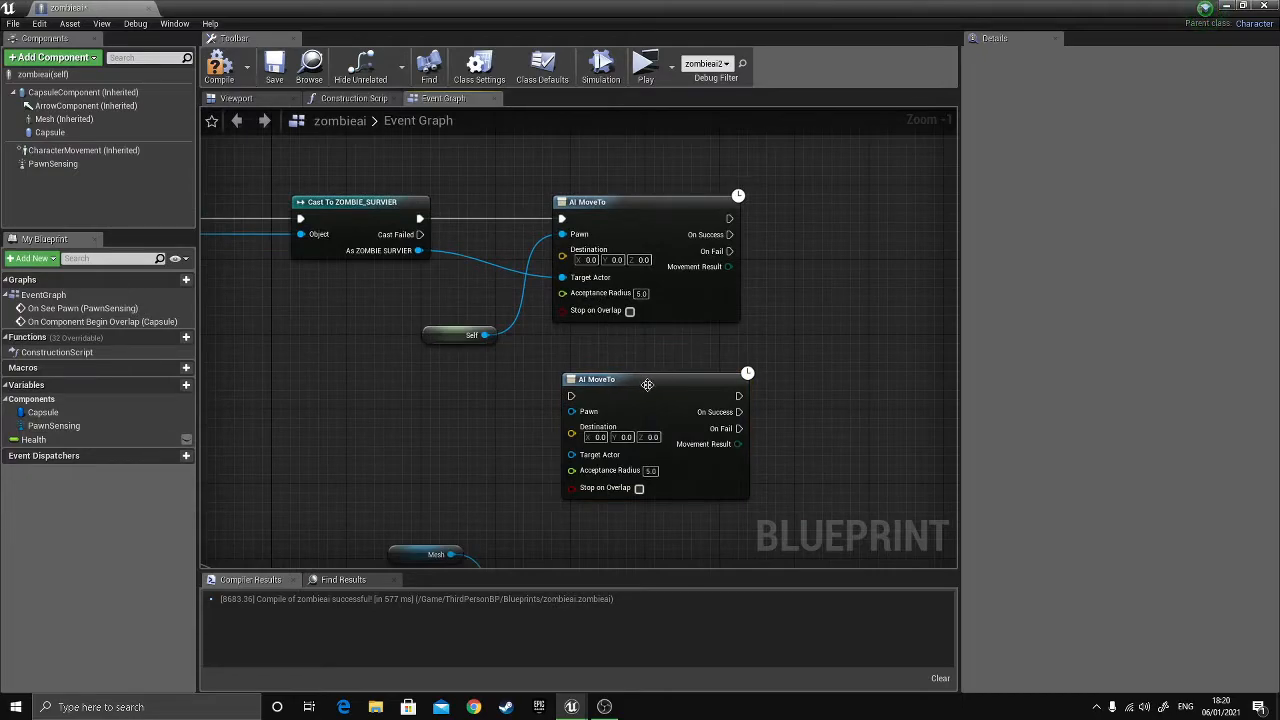
- Delete the second, unconnected AI MoveTo node below the original one and compile the blueprint
drag(647, 385, 638, 385)
click(646, 370)
click(630, 392)
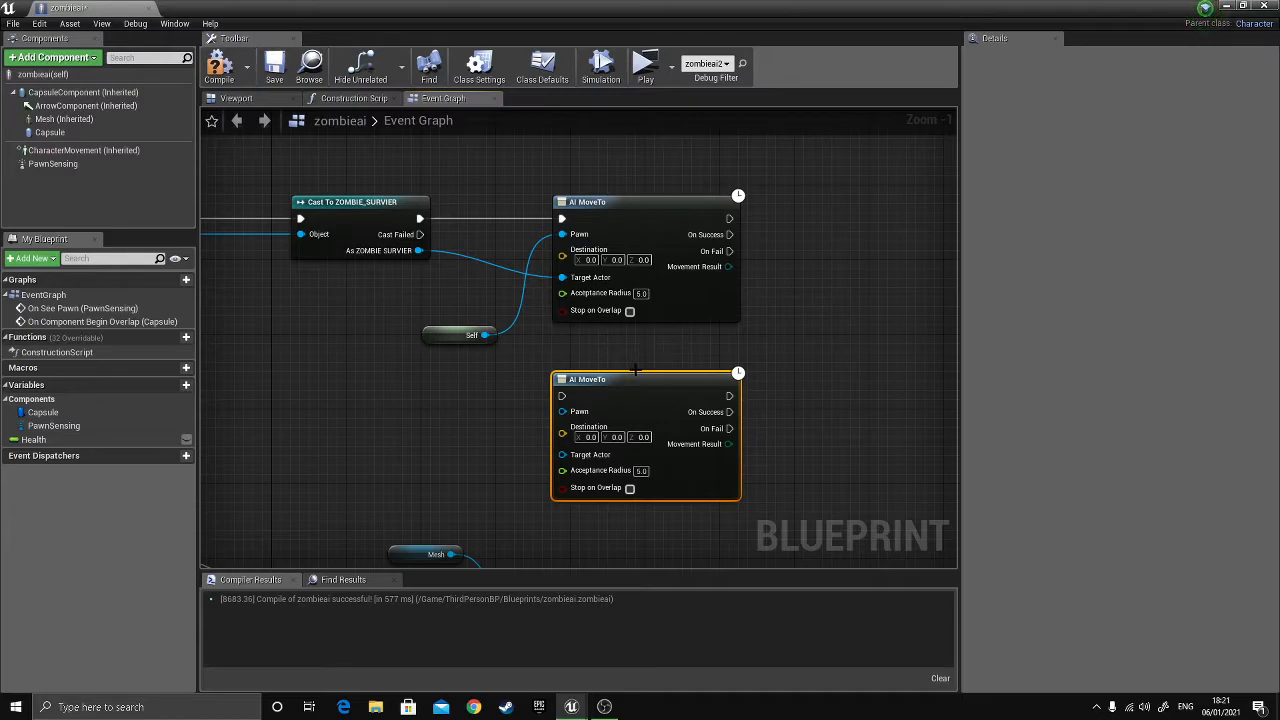
key(Delete)
right_drag(636, 370, 711, 417)
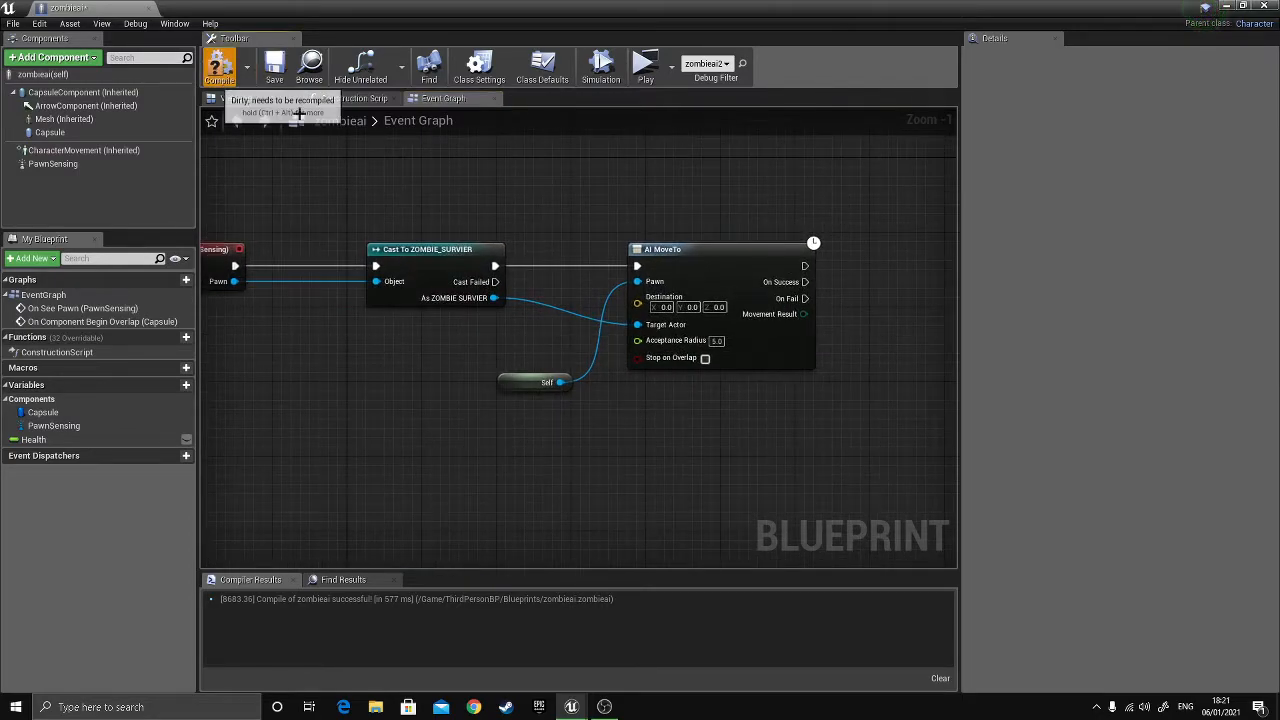
click(219, 68)
- Add another AI MoveTo node from the Cast To ZOMBIE_SURVIER node's execution output and place it above the existing AI MoveTo node
right_drag(450, 228, 406, 225)
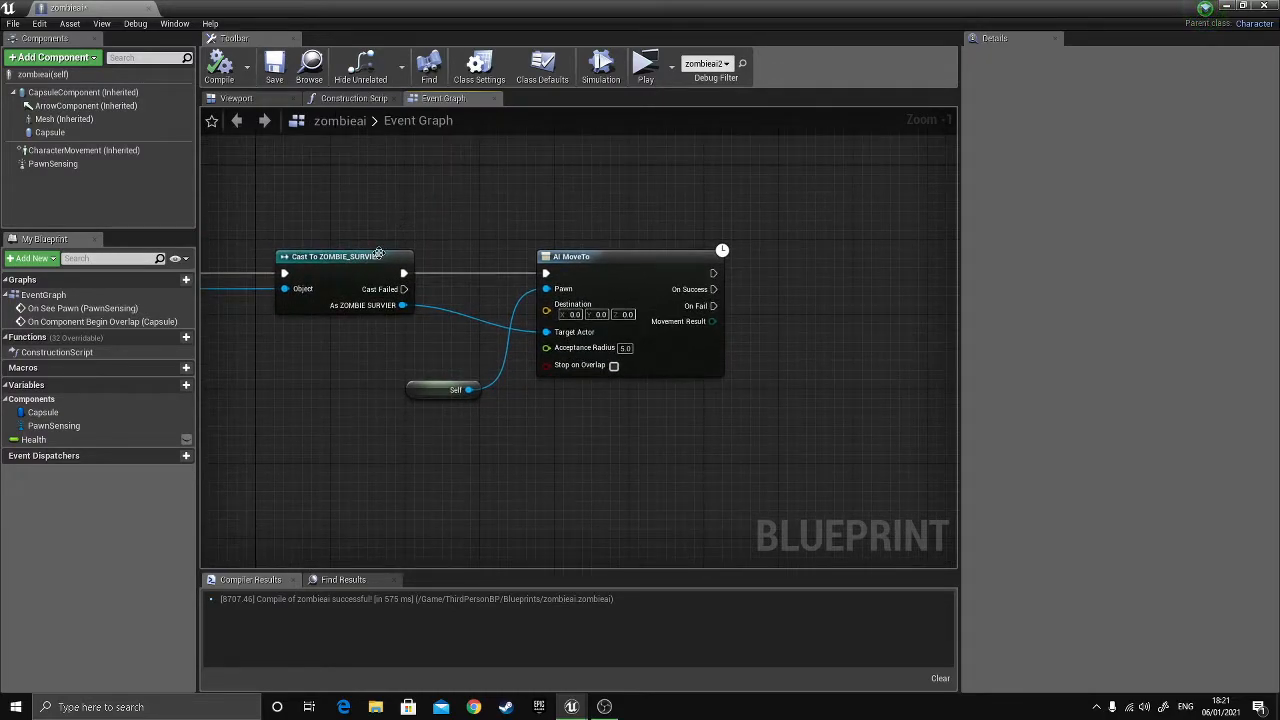
ctrl+drag(408, 272, 545, 273)
drag(402, 272, 510, 197)
text(ai move t)
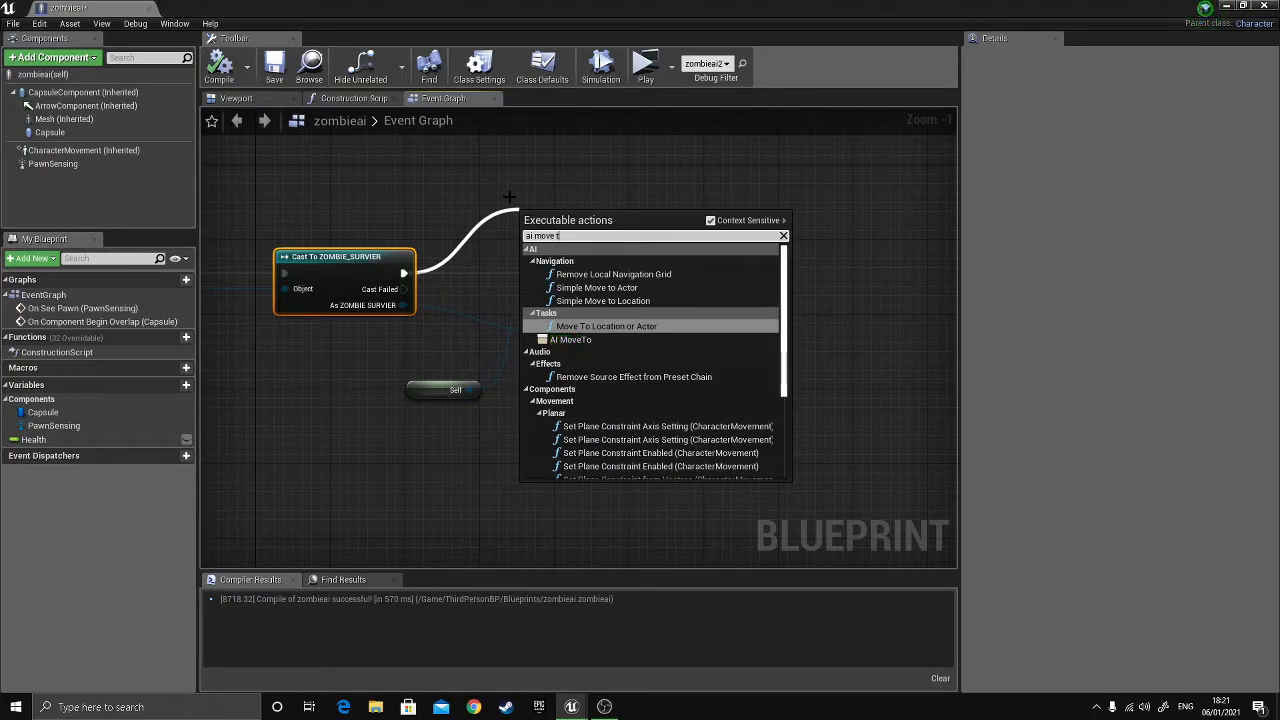
text(o)
key(Down)
key(Return)
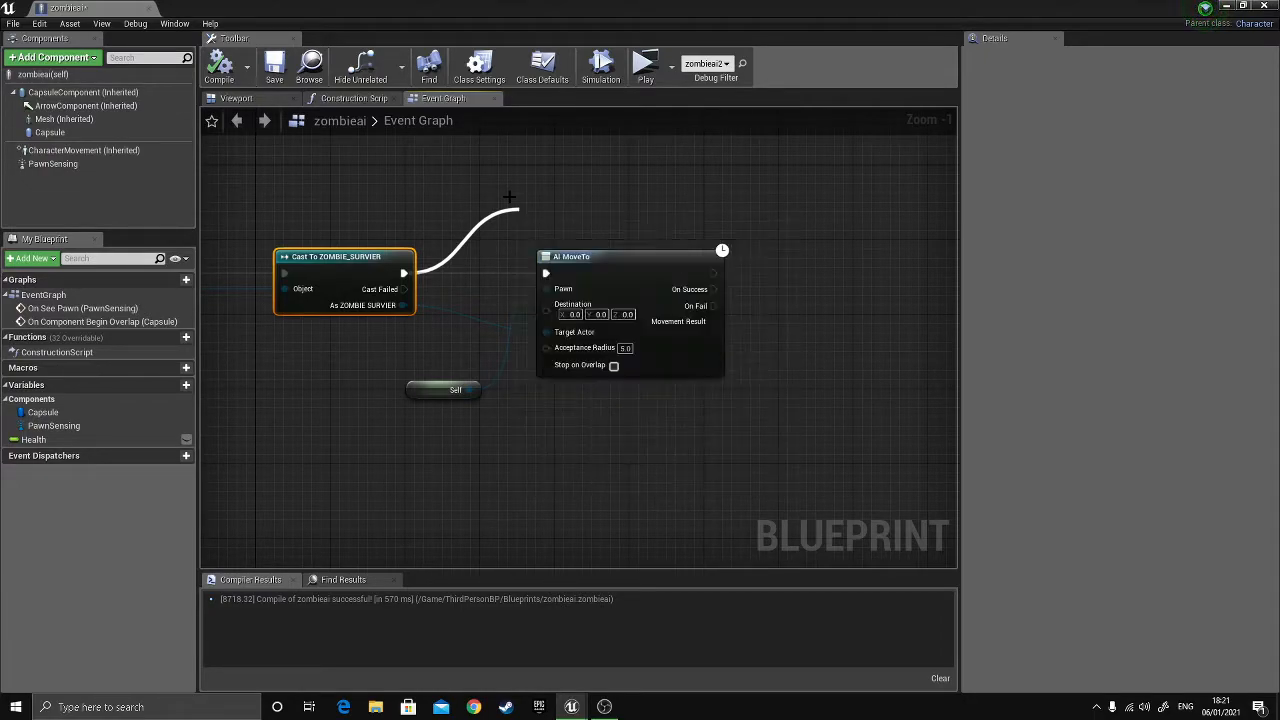
drag(548, 207, 541, 124)
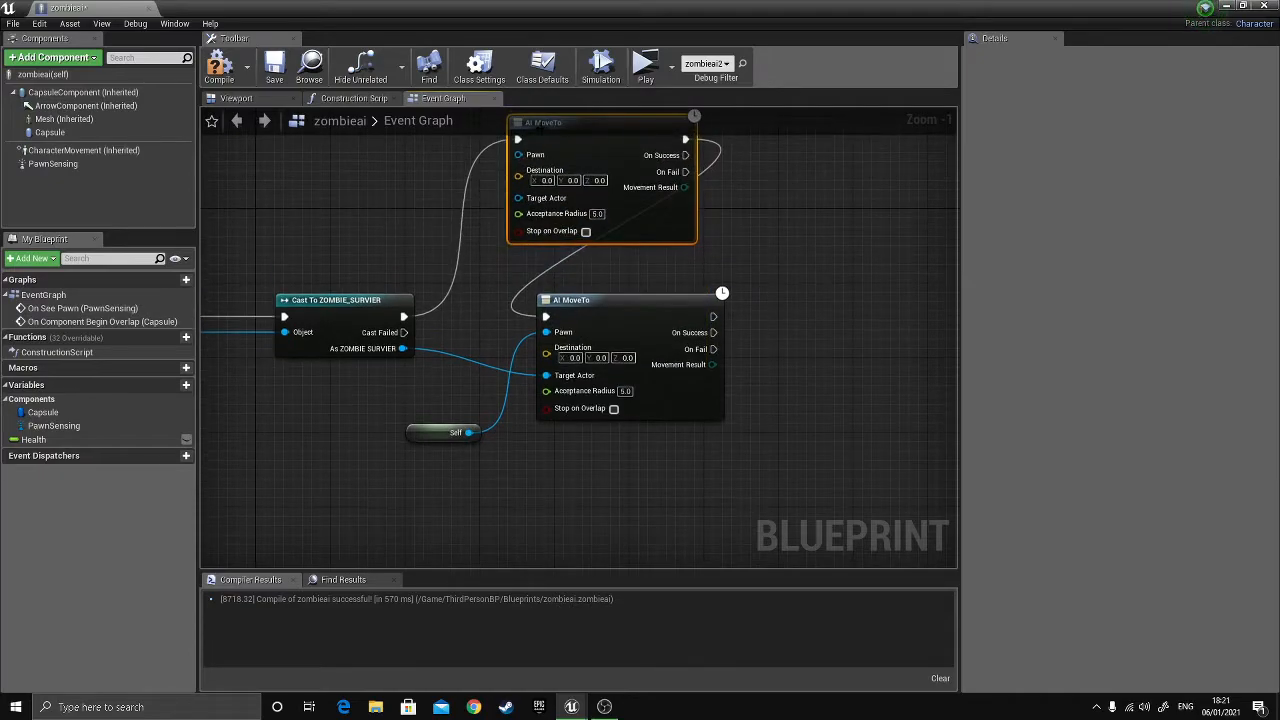
- Delete the upper AI MoveTo node, reconnect the cast's execution output to the remaining AI MoveTo node, and compile
key(Delete)
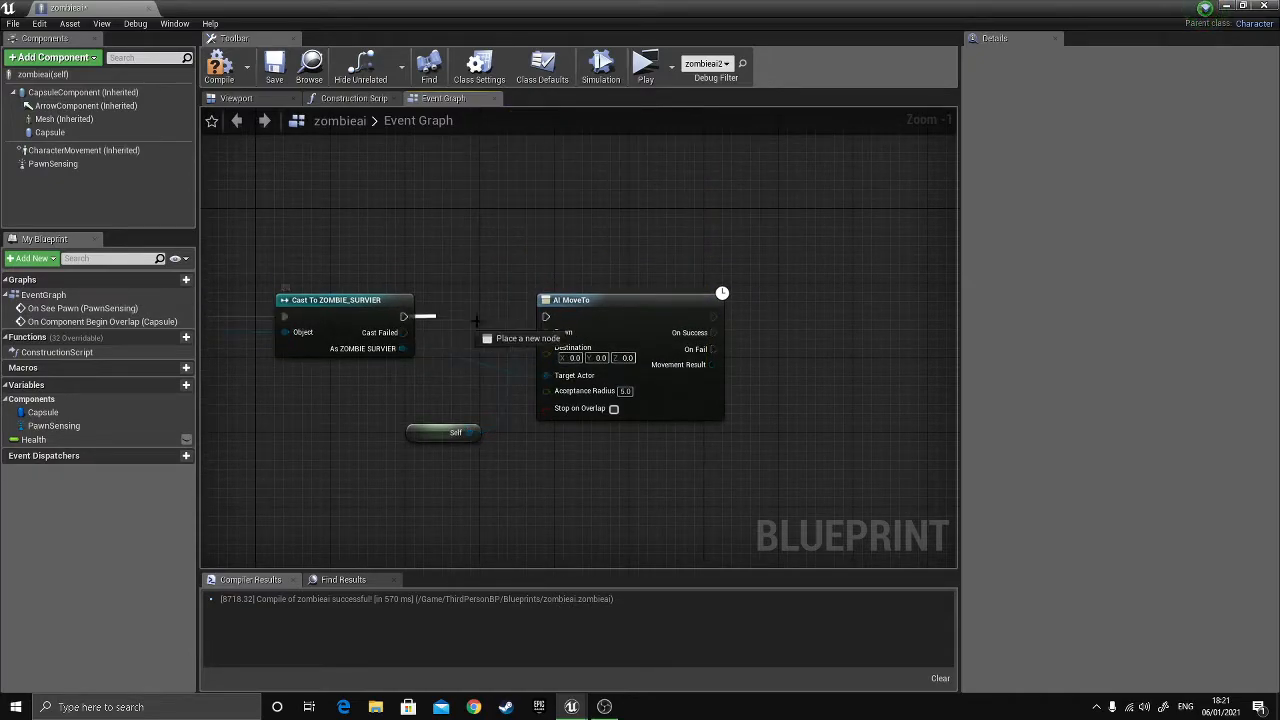
click(218, 68)
right_drag(493, 286, 600, 220)
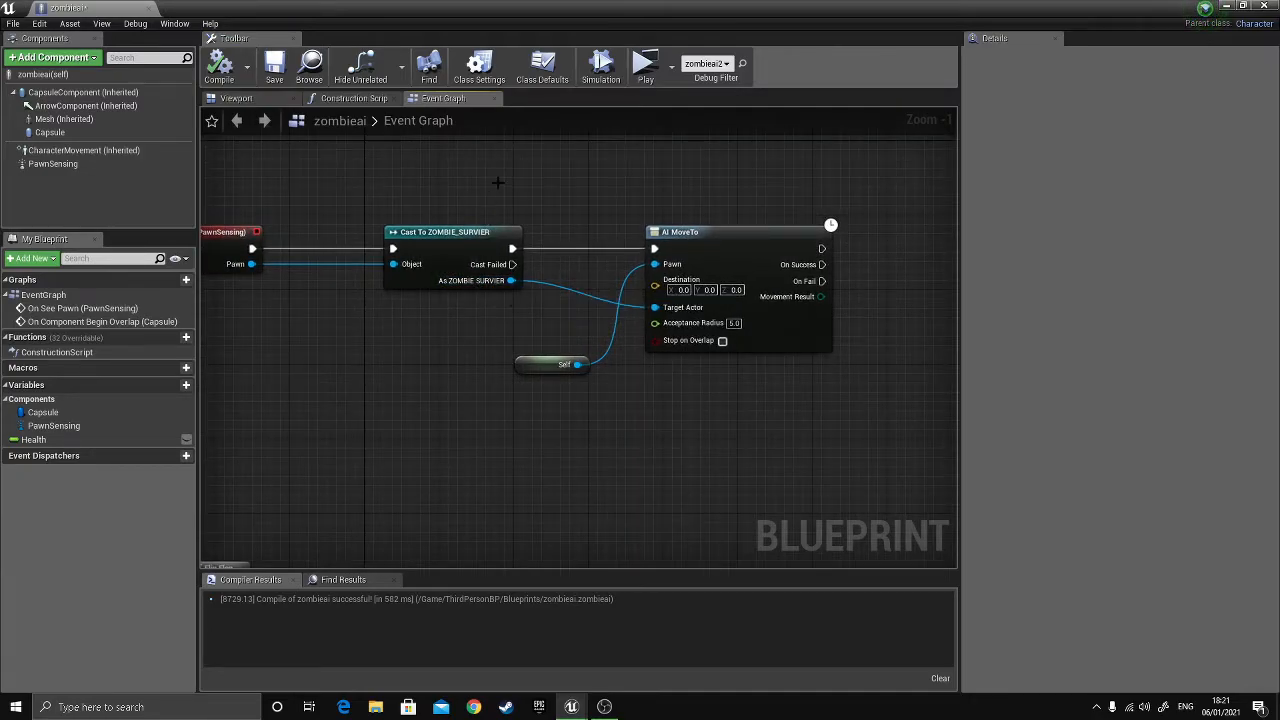
- Link the cast's As ZOMBIE SURVIER output to the AI MoveTo node's Target Actor input and compile the blueprint
right_drag(497, 182, 463, 200)
drag(480, 293, 513, 321)
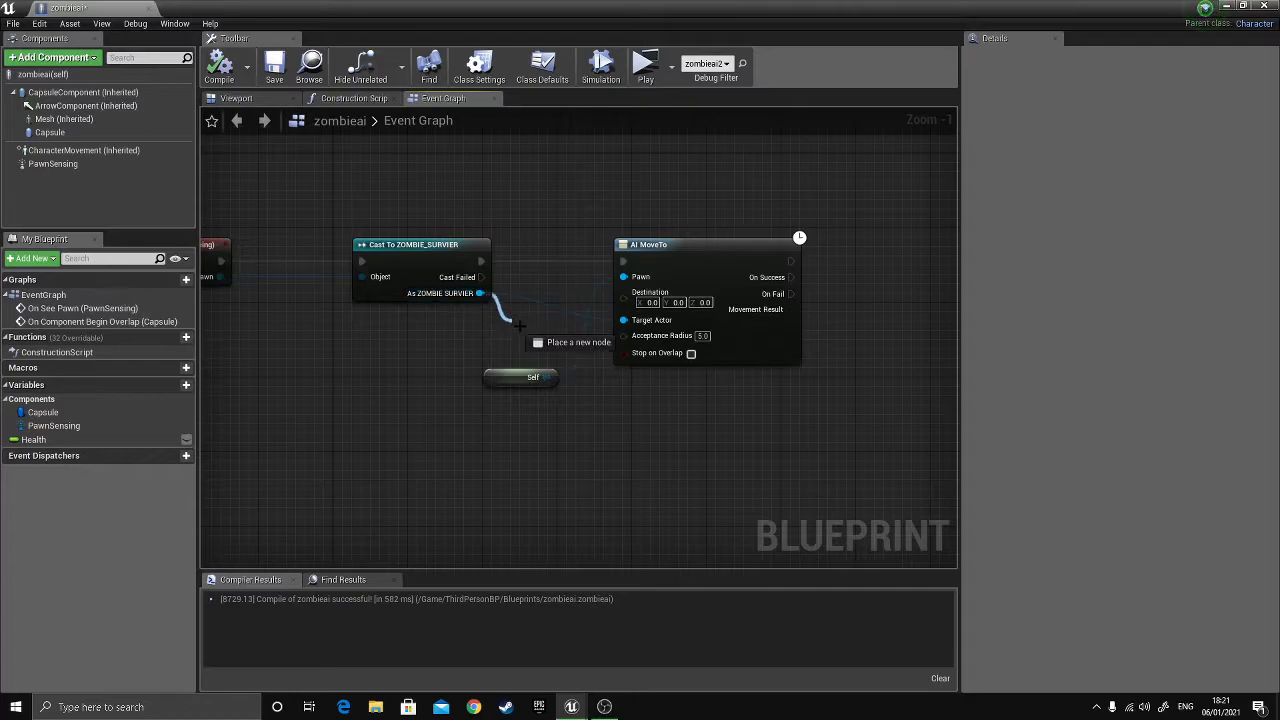
drag(622, 320, 623, 320)
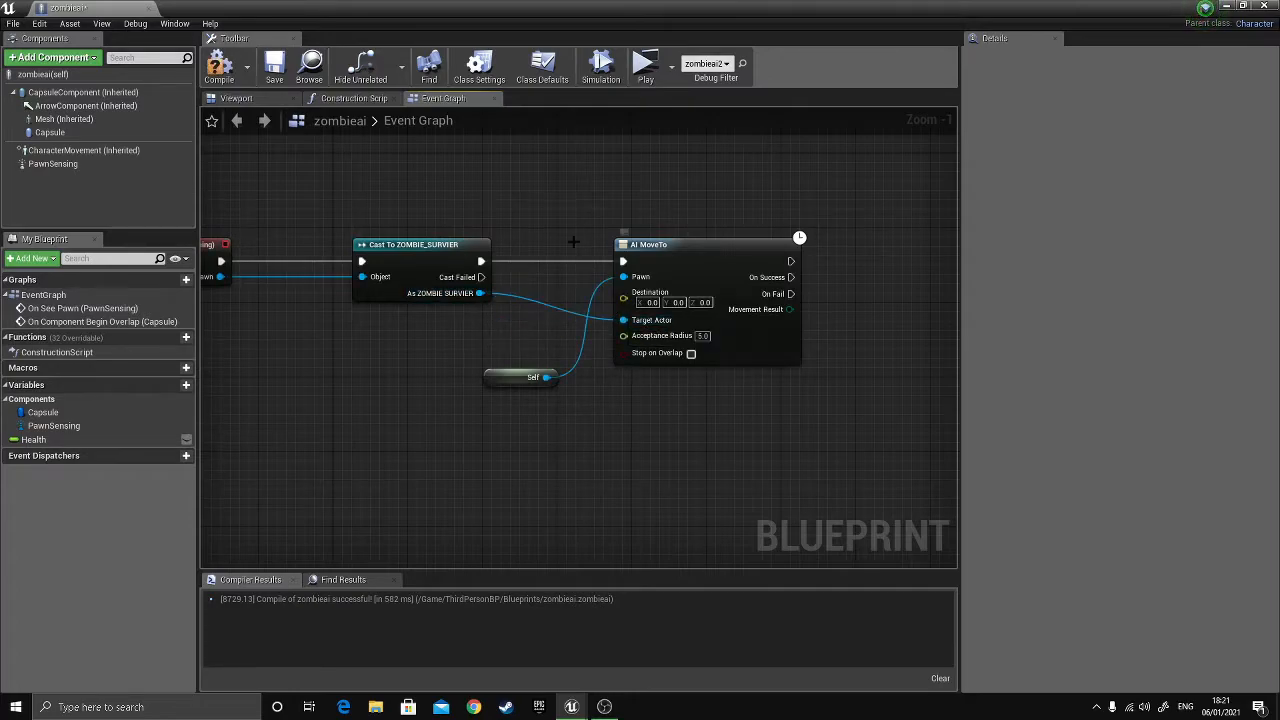
click(216, 72)
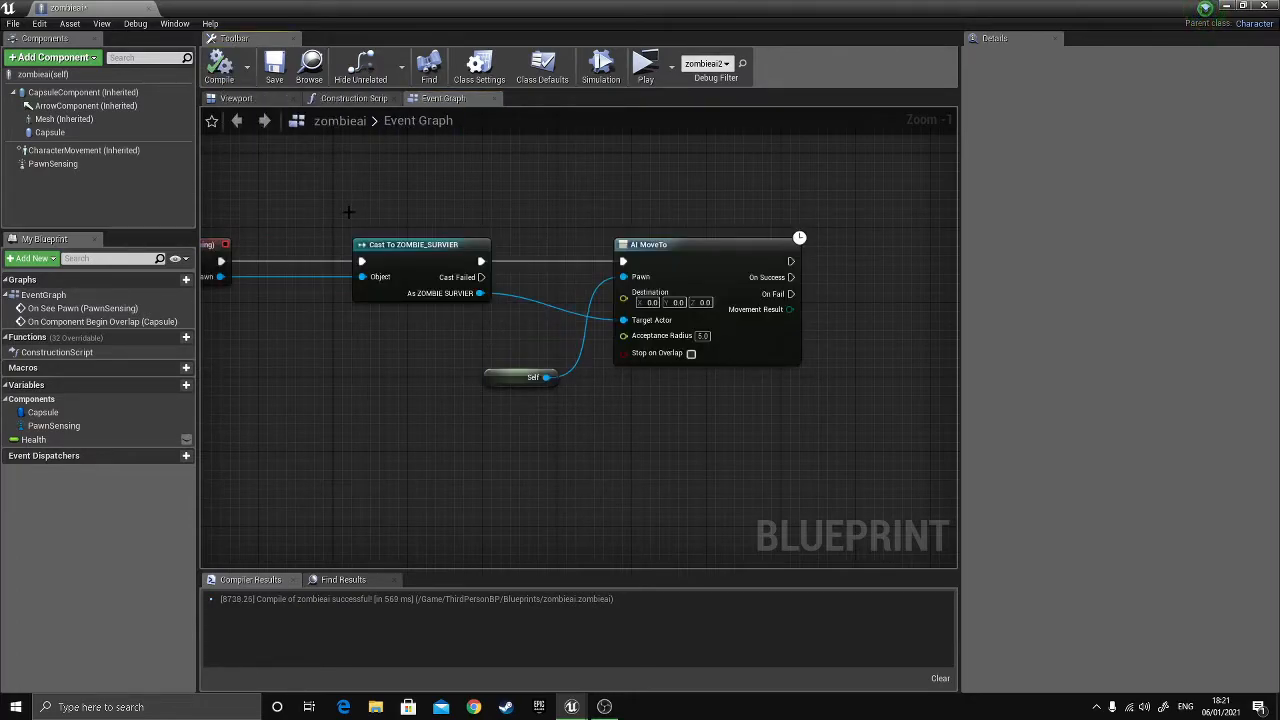
- Delete the Self node and create a new reference to self from the AI MoveTo node's Pawn input
right_drag(521, 350, 538, 329)
click(521, 364)
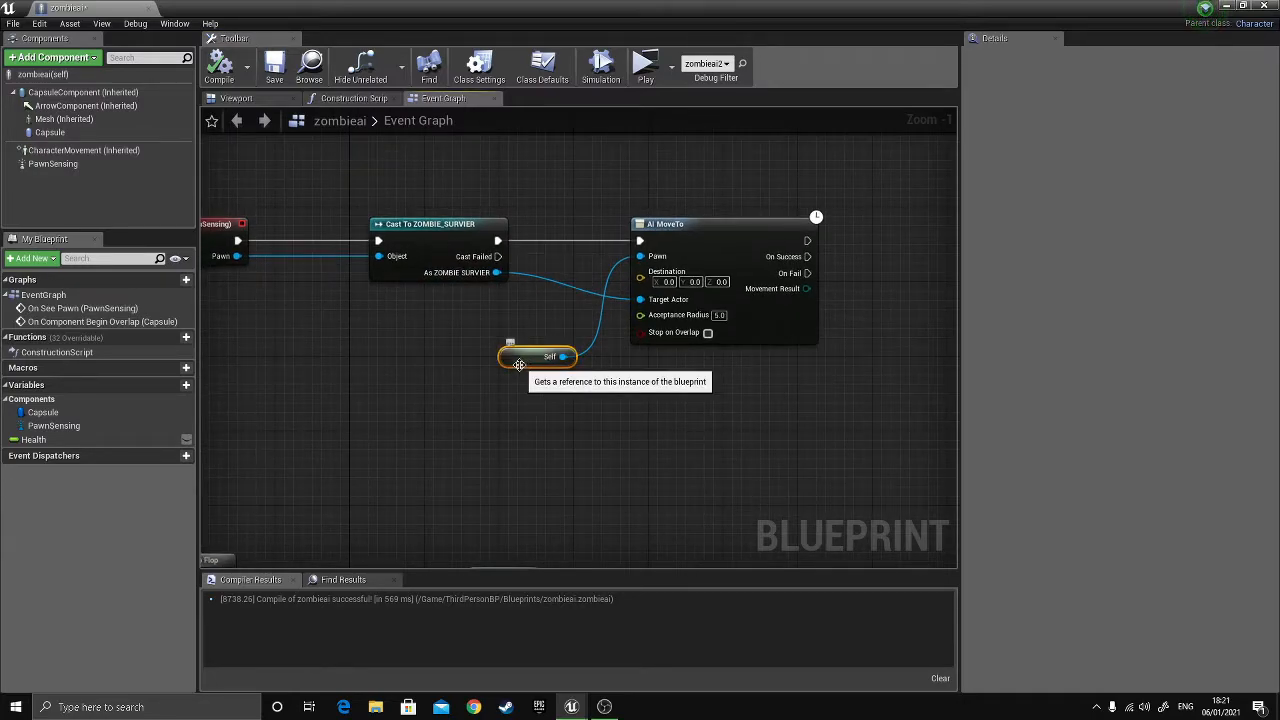
key(Delete)
drag(641, 256, 522, 342)
text(self)
key(Return)
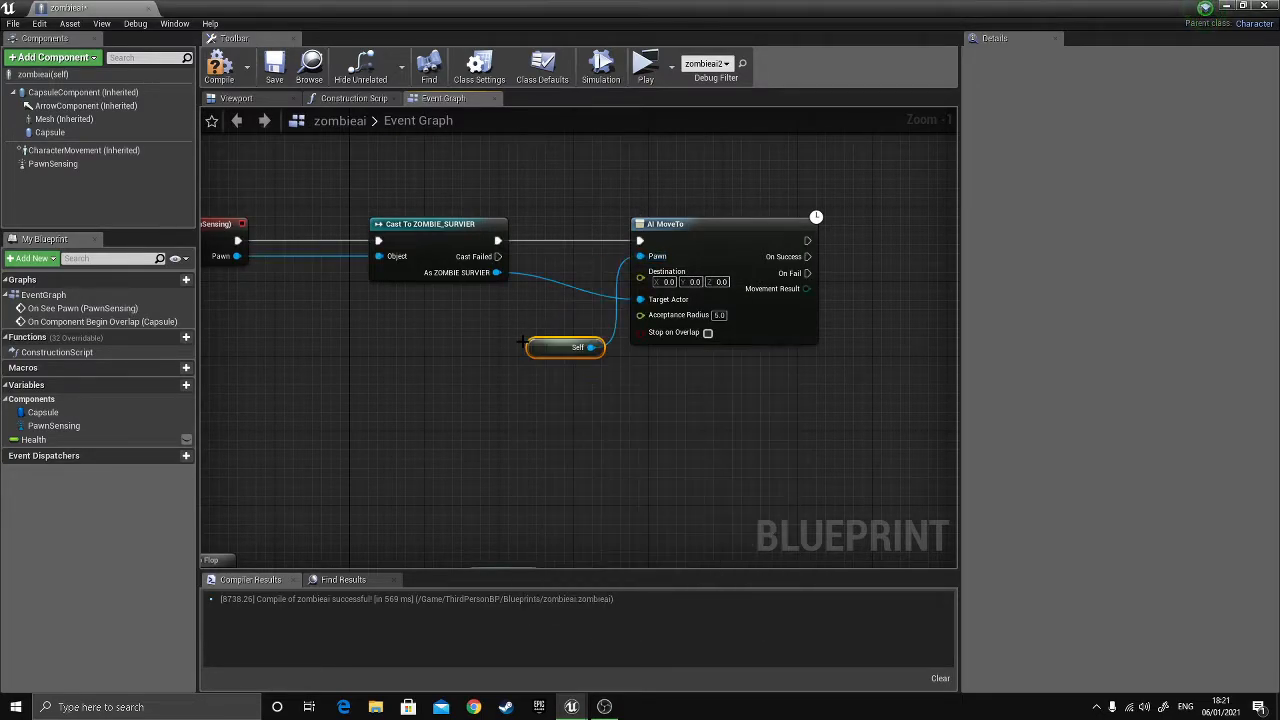
- Add the reference to self once more from the AI MoveTo node's Pawn input and compile the blueprint
drag(640, 256, 533, 331)
text(self)
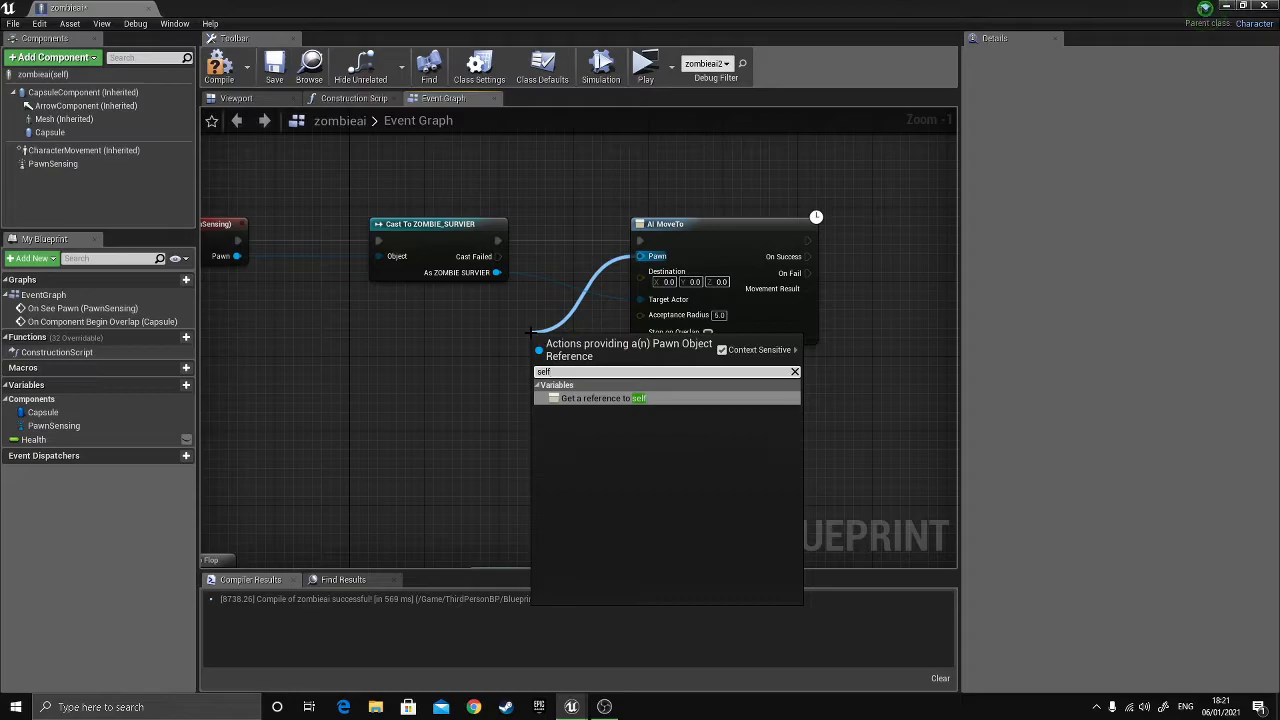
key(Return)
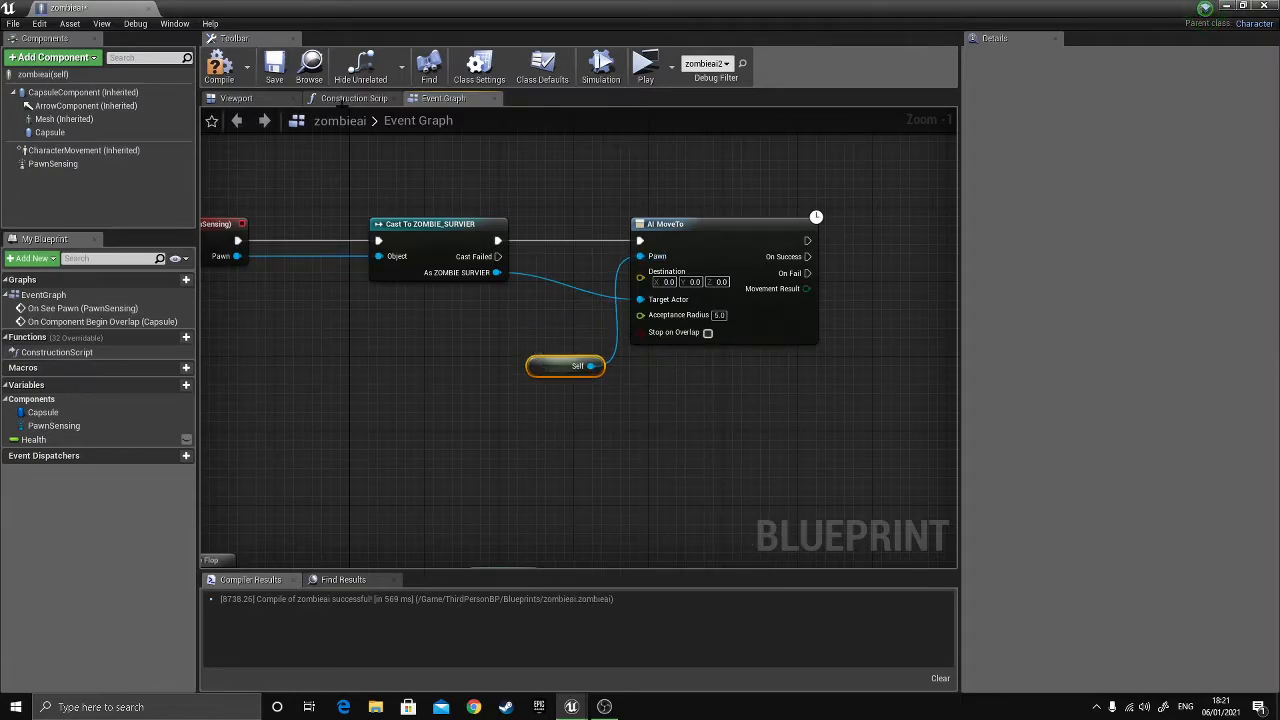
click(219, 68)
click(463, 332)
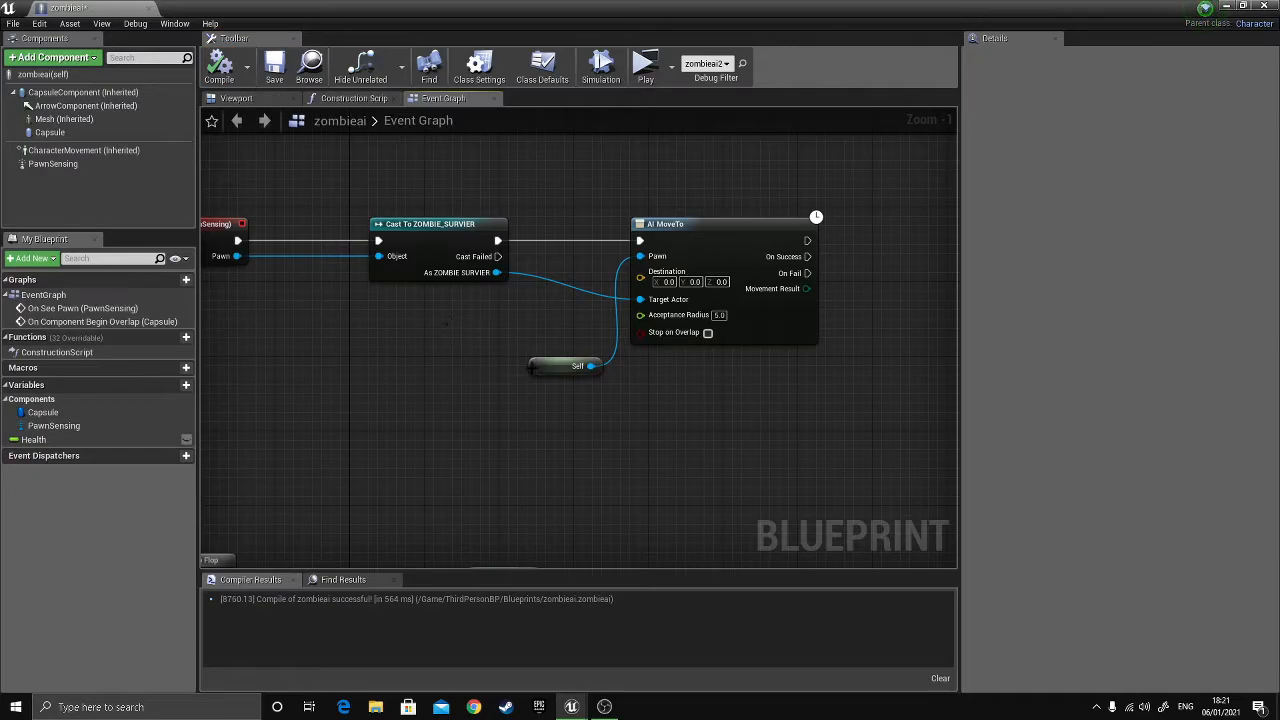
- Try to connect a Mesh component reference to the AI MoveTo node's Pawn input, and delete the Mesh node
drag(64, 119, 636, 264)
click(577, 266)
drag(554, 189, 640, 257)
click(498, 192)
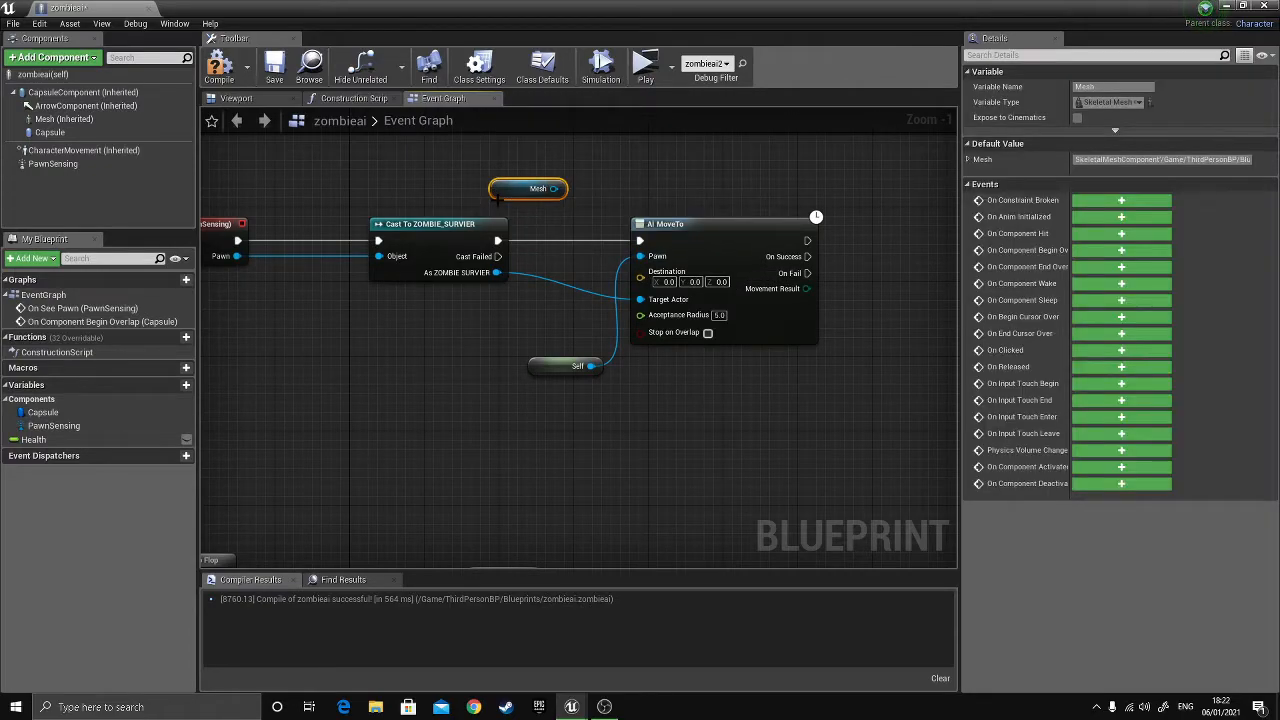
key(Delete)
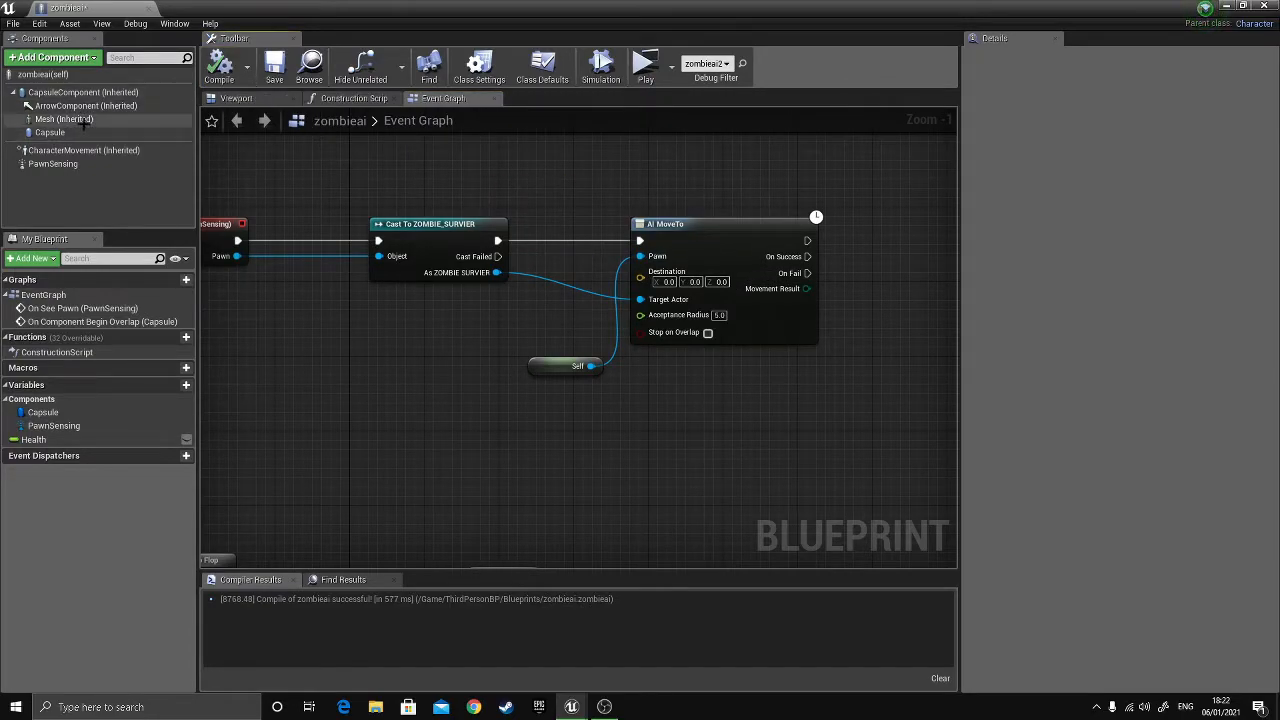
- Look at the zombie character in the blueprint's Viewport and return to the Event Graph
click(213, 100)
click(445, 98)
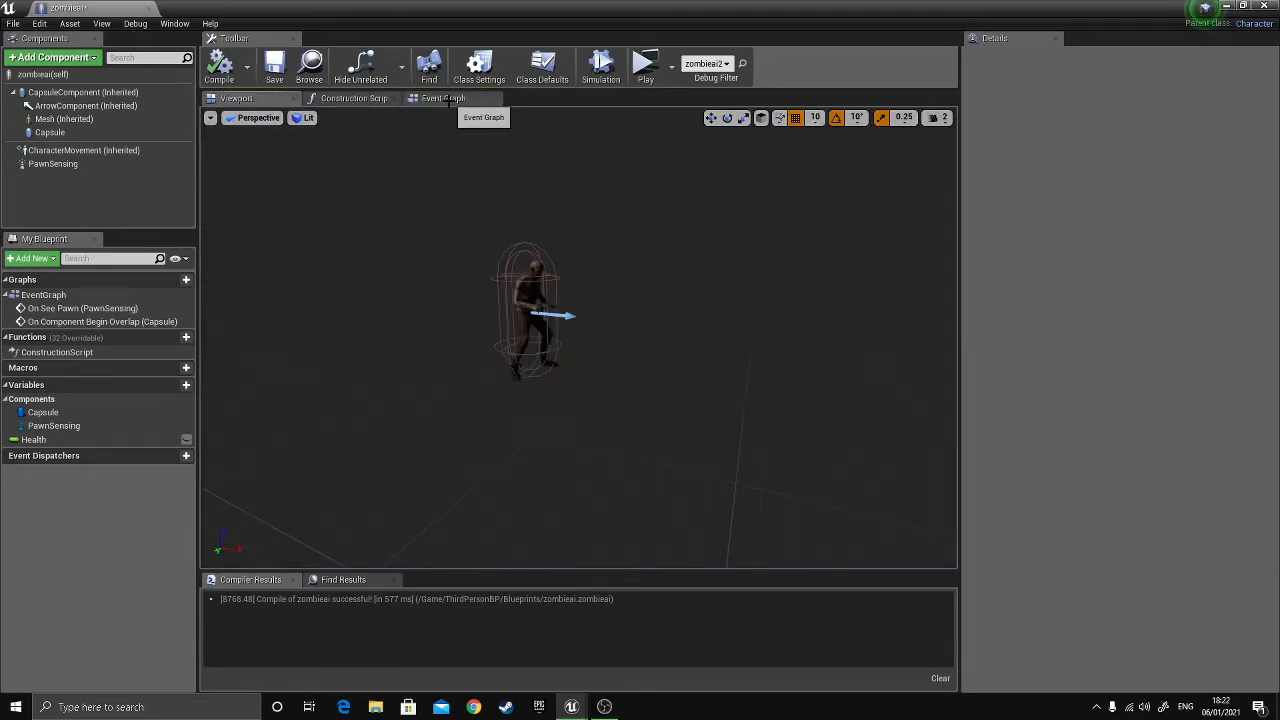
click(445, 98)
- Shift the Self node slightly away from the AI MoveTo node and return to the ZOMBIE_MAP level editor
right_drag(564, 254, 535, 232)
click(530, 390)
drag(523, 394, 513, 404)
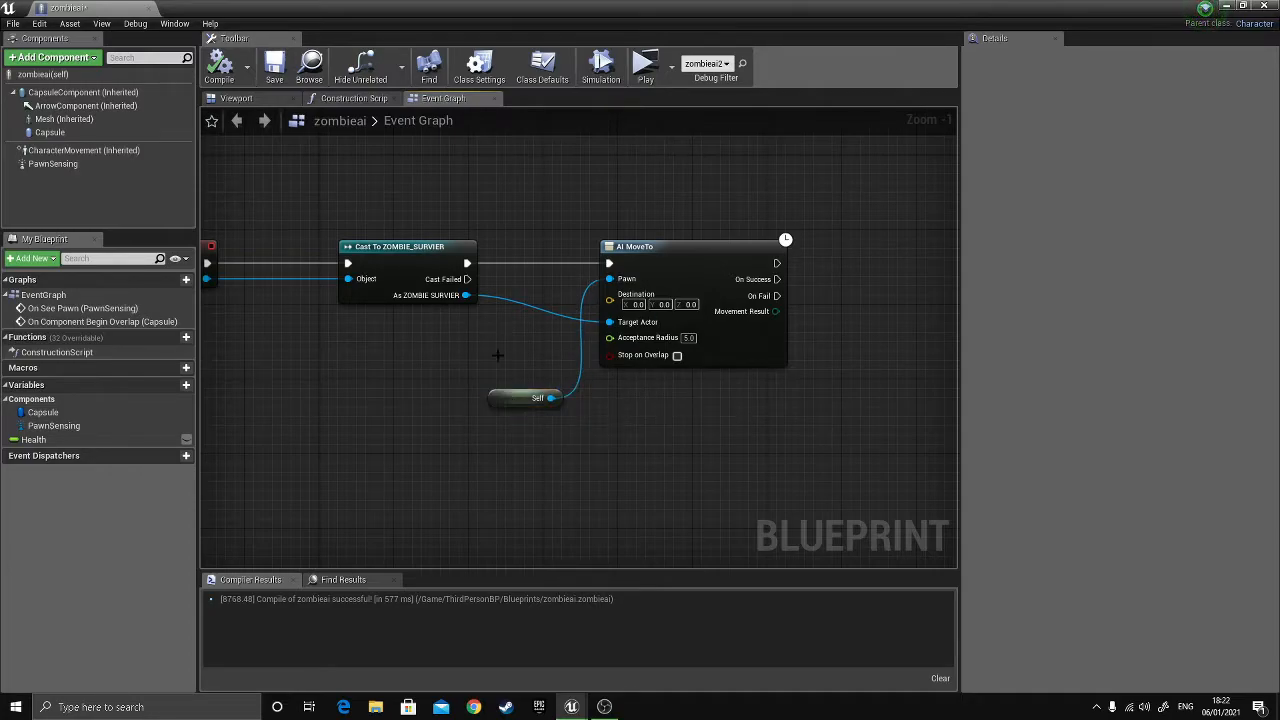
mouse_move(480, 352)
right_down()
mouse_move(515, 346)
mouse_move(476, 351)
right_up()
right_drag(410, 163, 533, 202)
click(1226, 7)
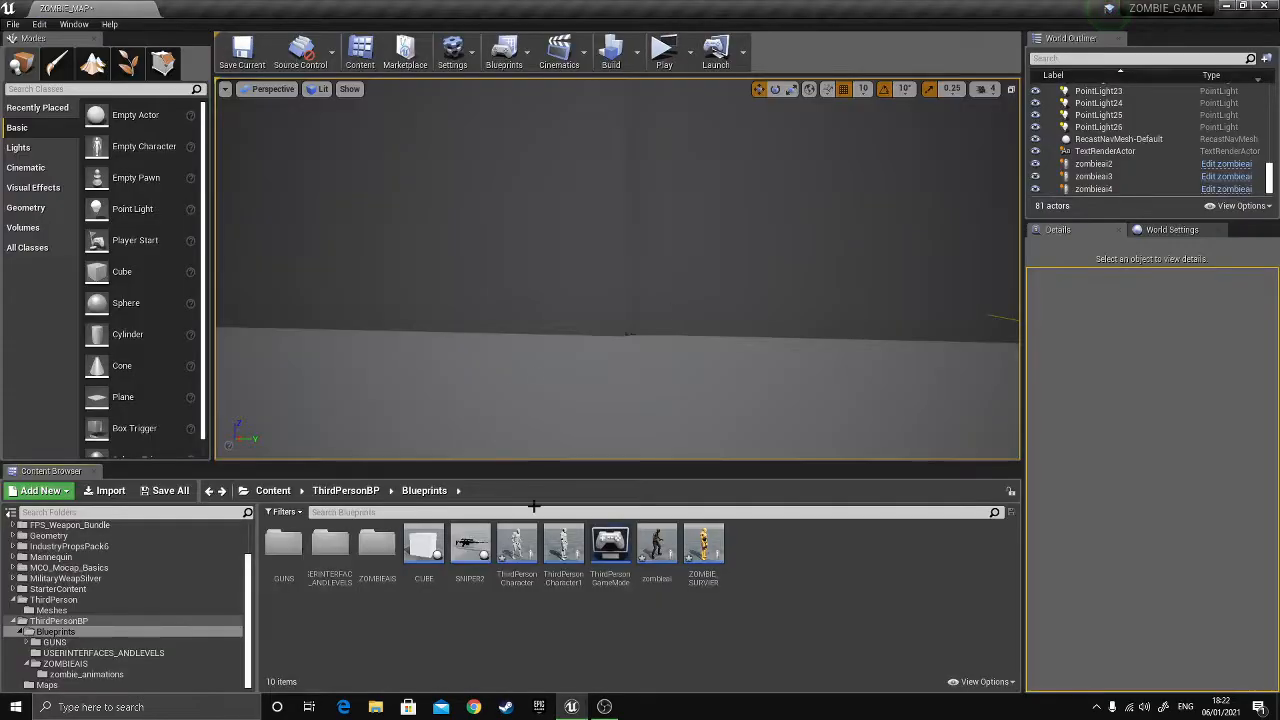
- Place a ZOMBIE_SURVIER character in the level and delete it again
drag(700, 550, 649, 374)
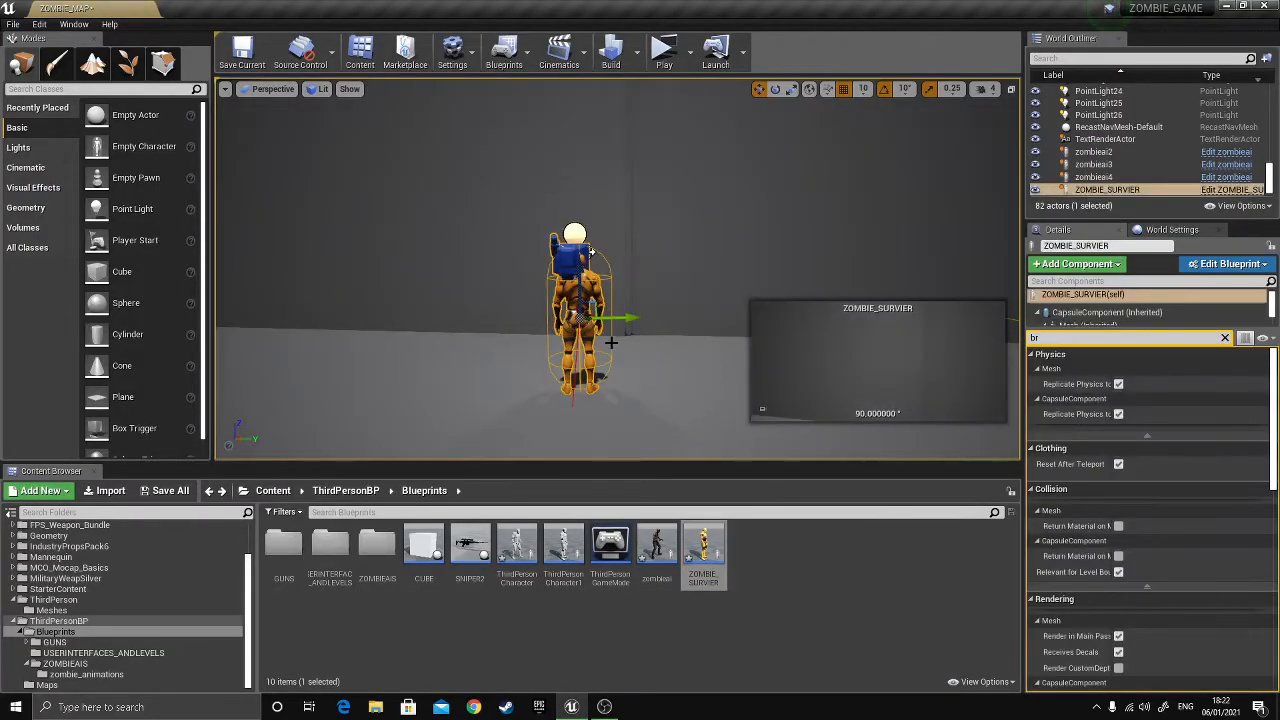
key(Delete)
- Place a zombieai character from the Blueprints folder on the level floor
drag(656, 545, 594, 430)
key(f)
right_drag(594, 430, 691, 361)
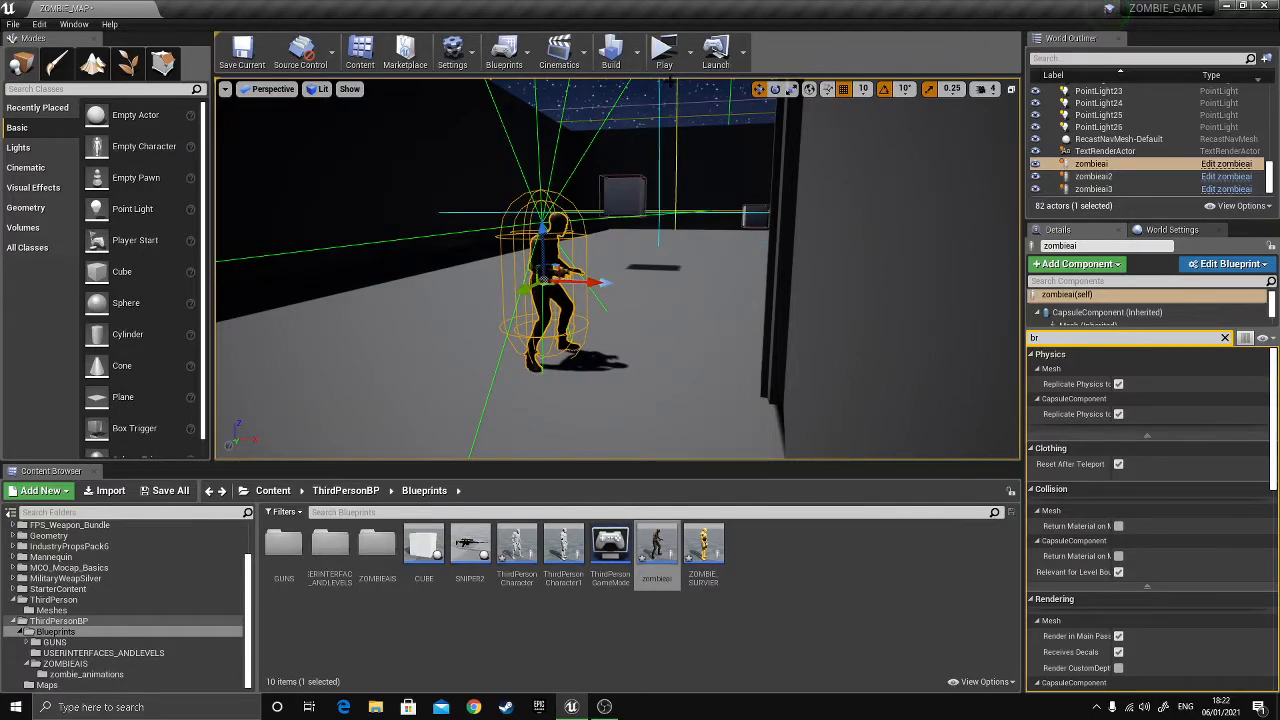
mouse_move(650, 270)
right_down()
mouse_move(690, 250)
mouse_move(655, 246)
mouse_move(656, 262)
mouse_move(632, 264)
mouse_move(670, 264)
right_up()
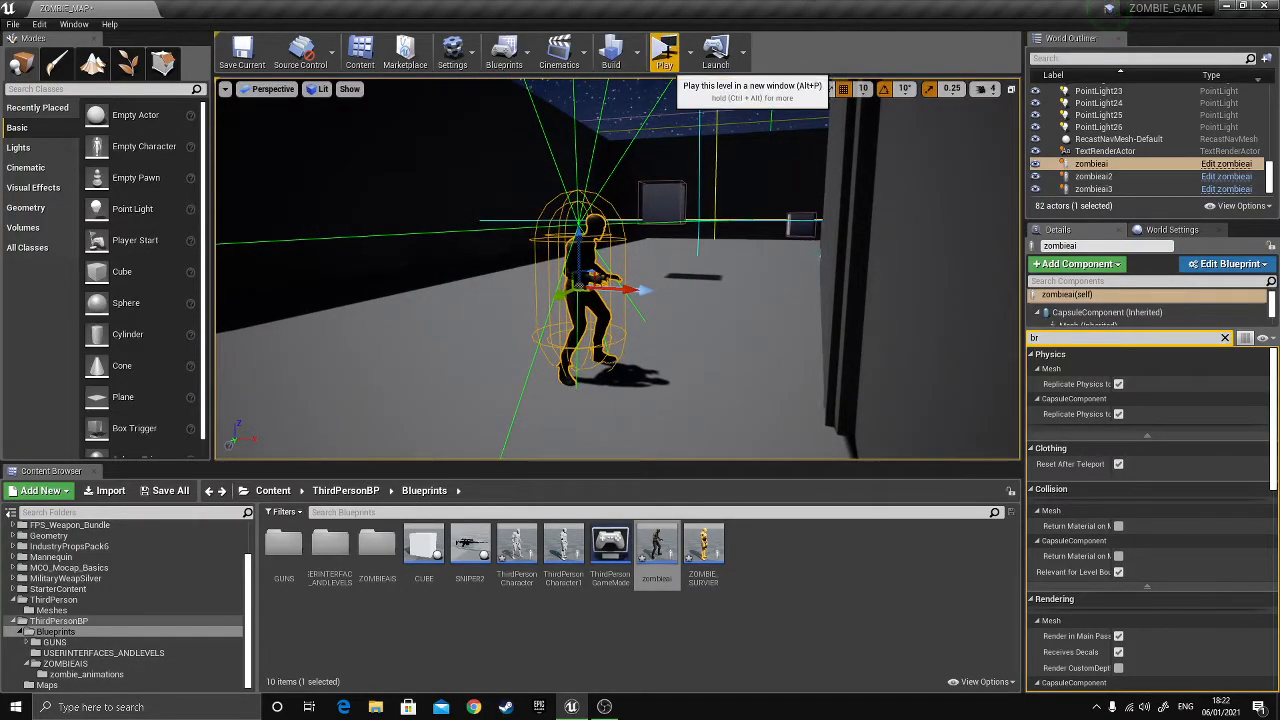
- Play the level, walk up to the zombie and back away to test its chase behaviour, and stop the preview
click(664, 52)
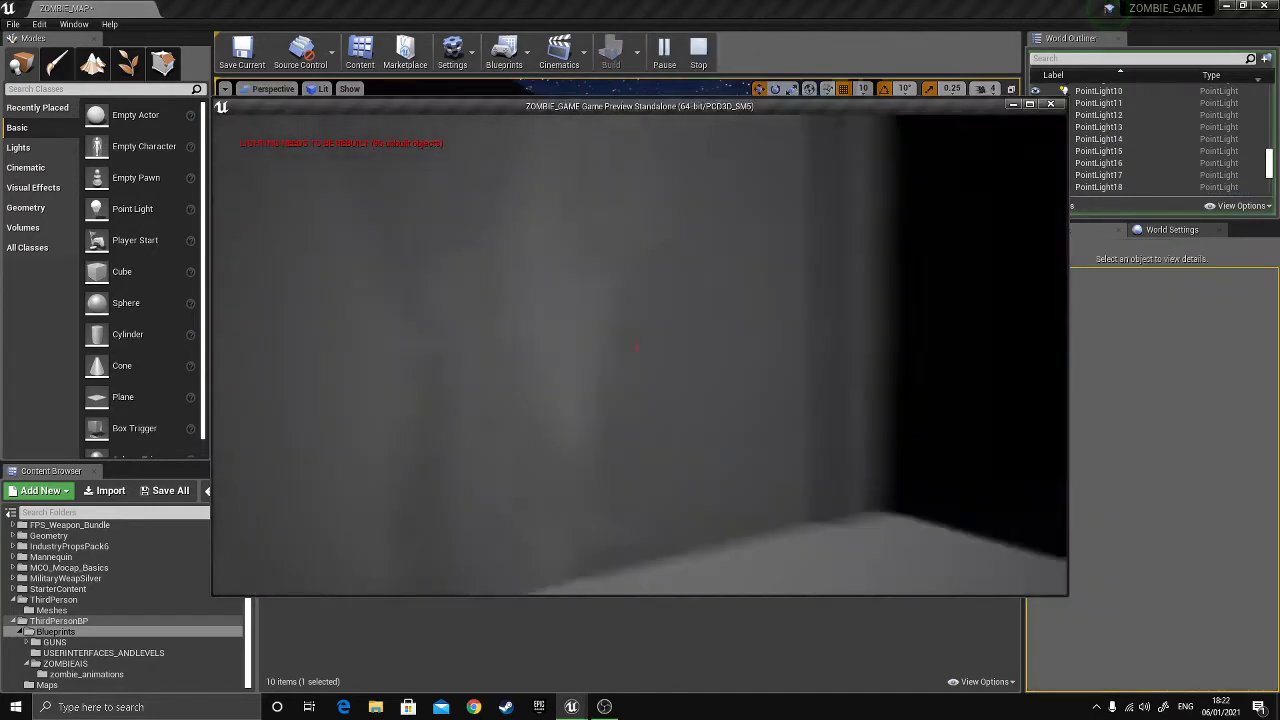
key(w)
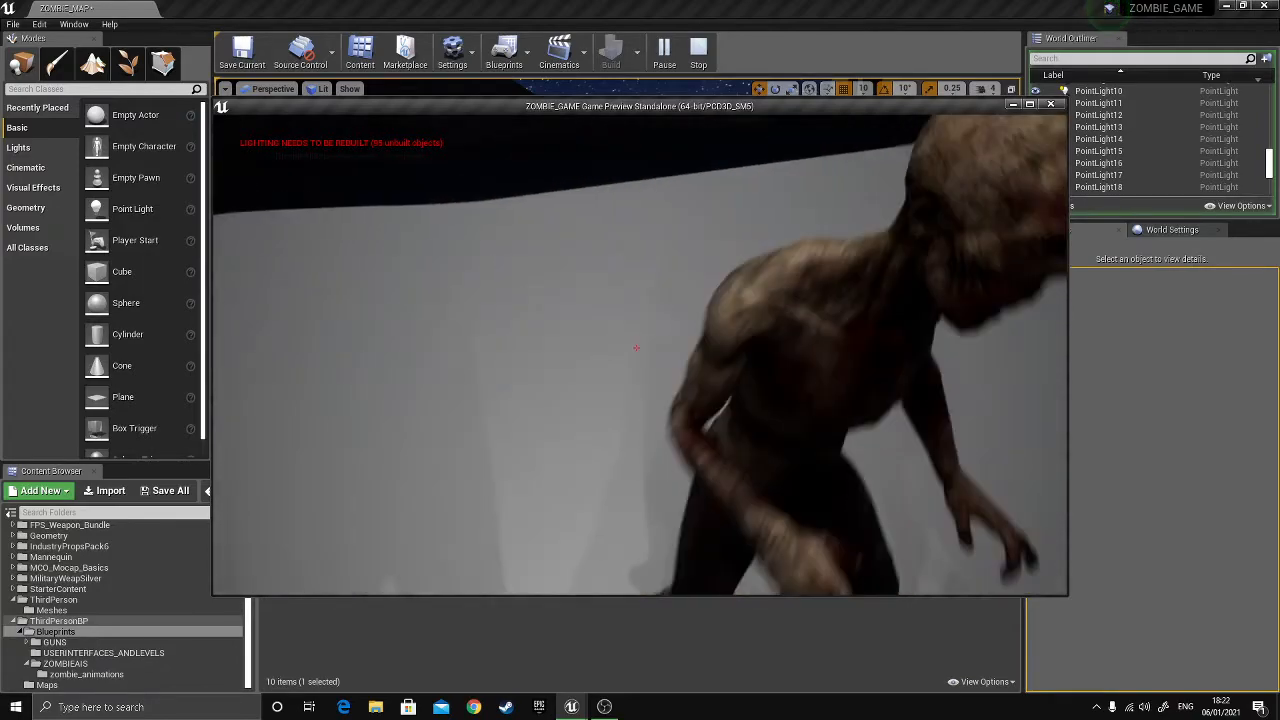
key(s)
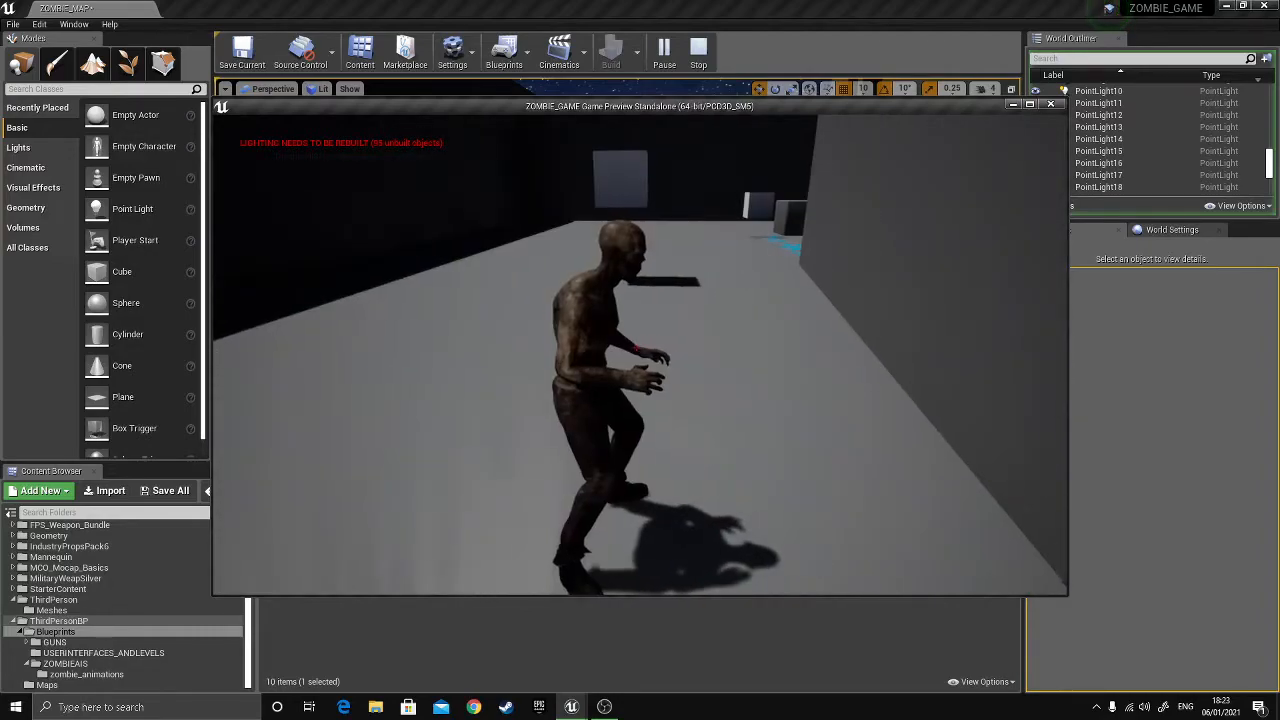
key(Escape)
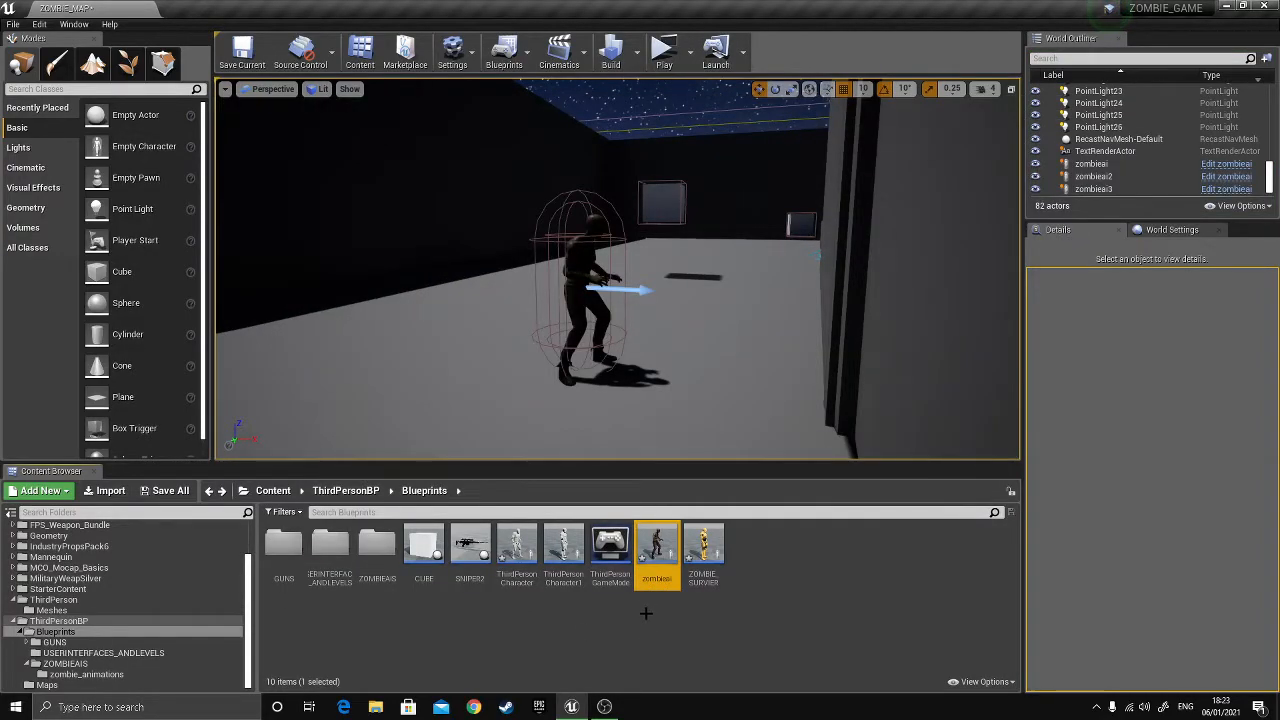
- Enlarge the level viewport, search the placeable classes for "nav", and place a Nav Mesh Bounds Volume near the Third Person text
mouse_move(703, 395)
right_down()
mouse_move(704, 305)
mouse_move(690, 400)
mouse_move(690, 388)
right_up()
key(s)
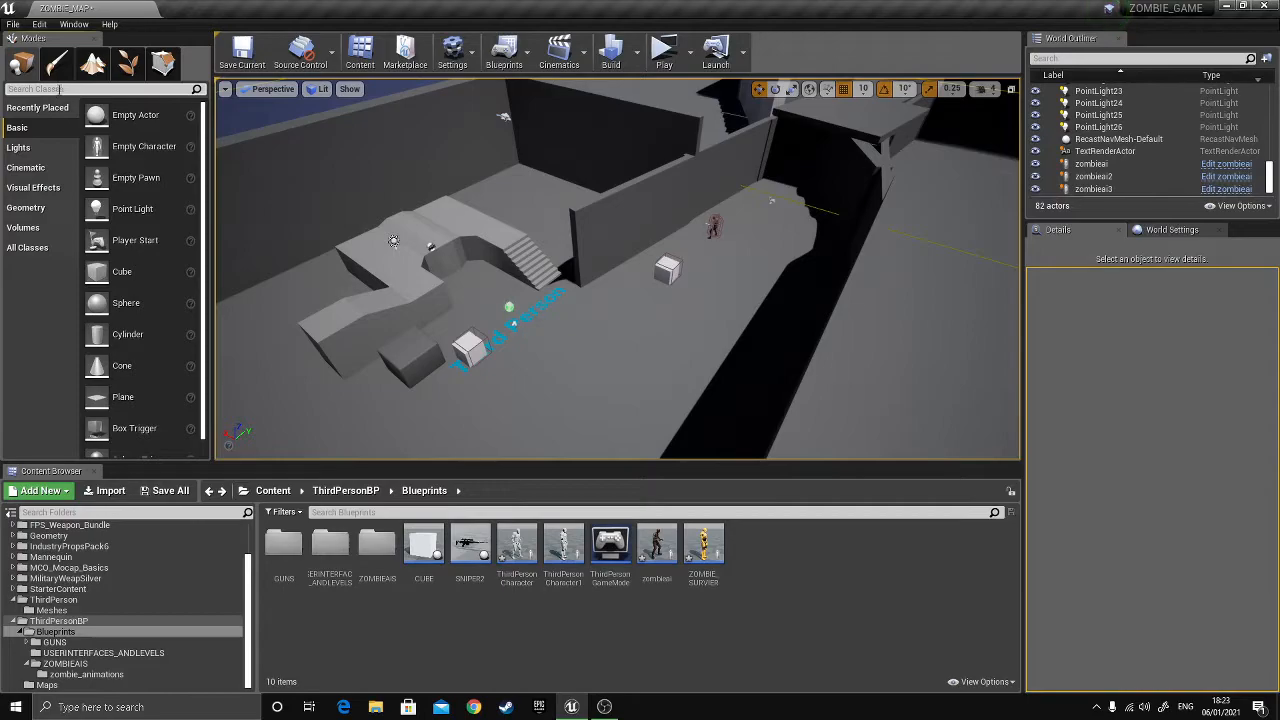
right_drag(363, 166, 357, 150)
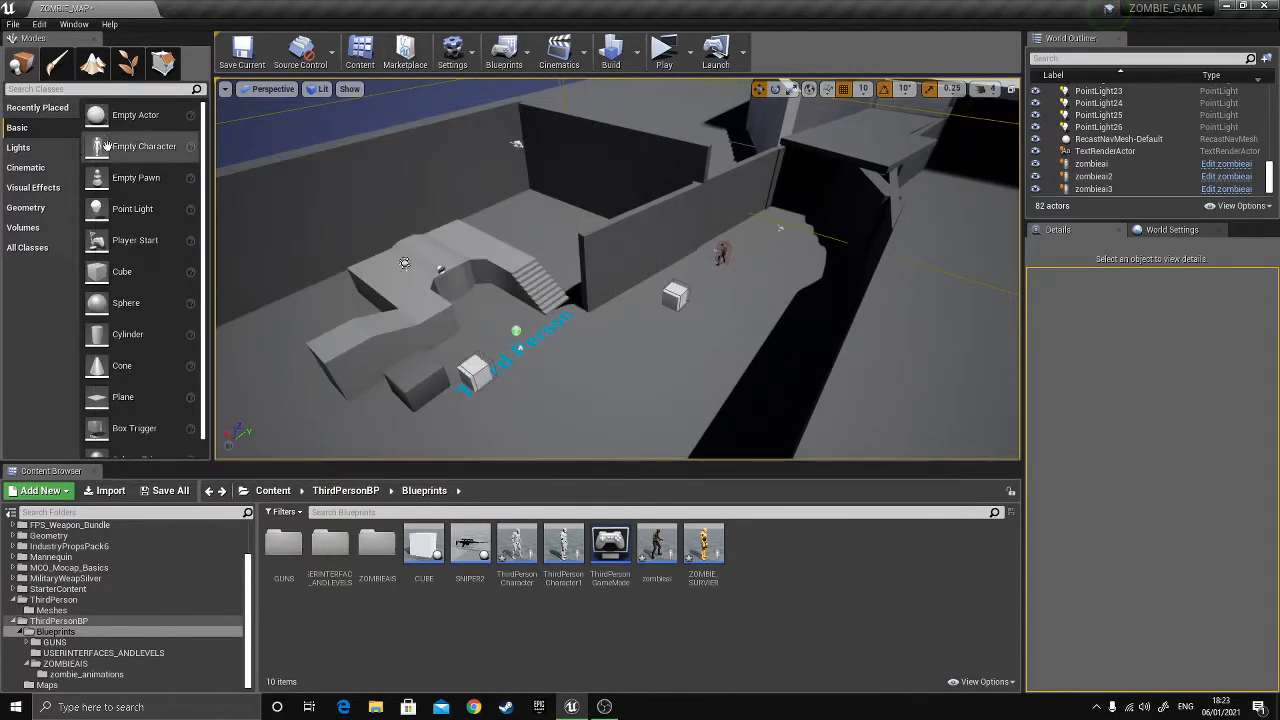
drag(355, 463, 388, 545)
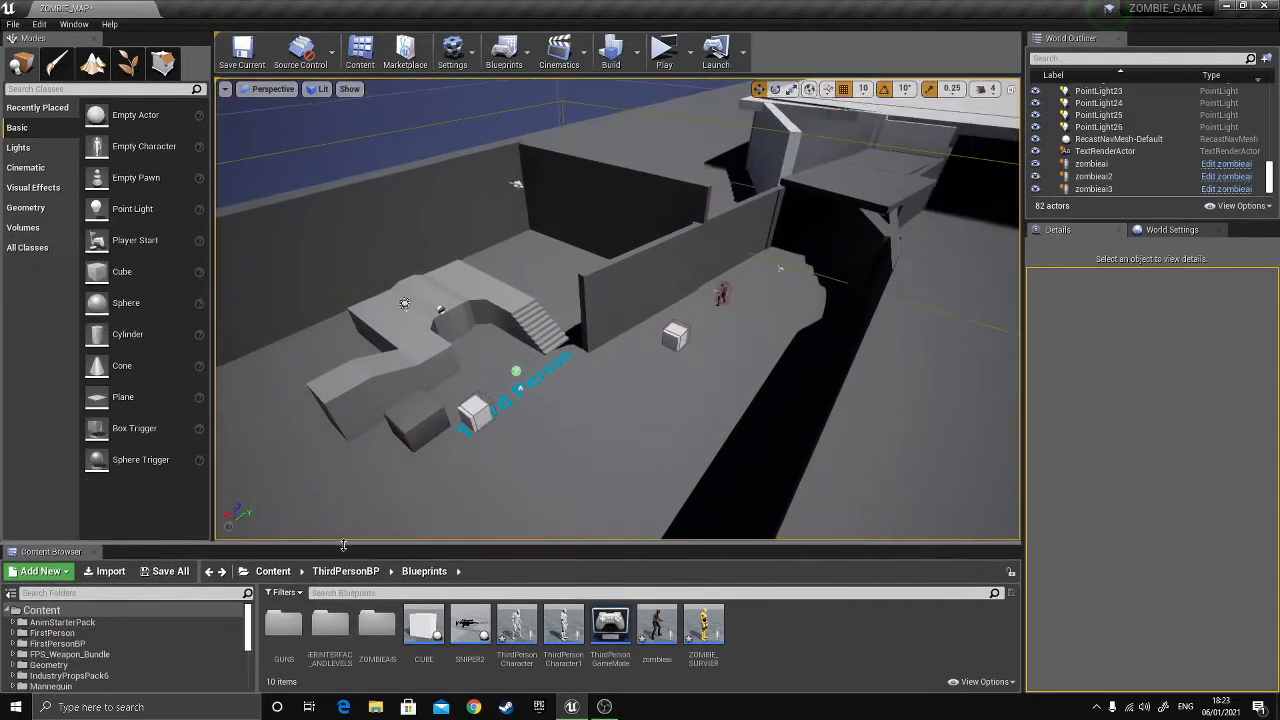
click(37, 88)
text(nav)
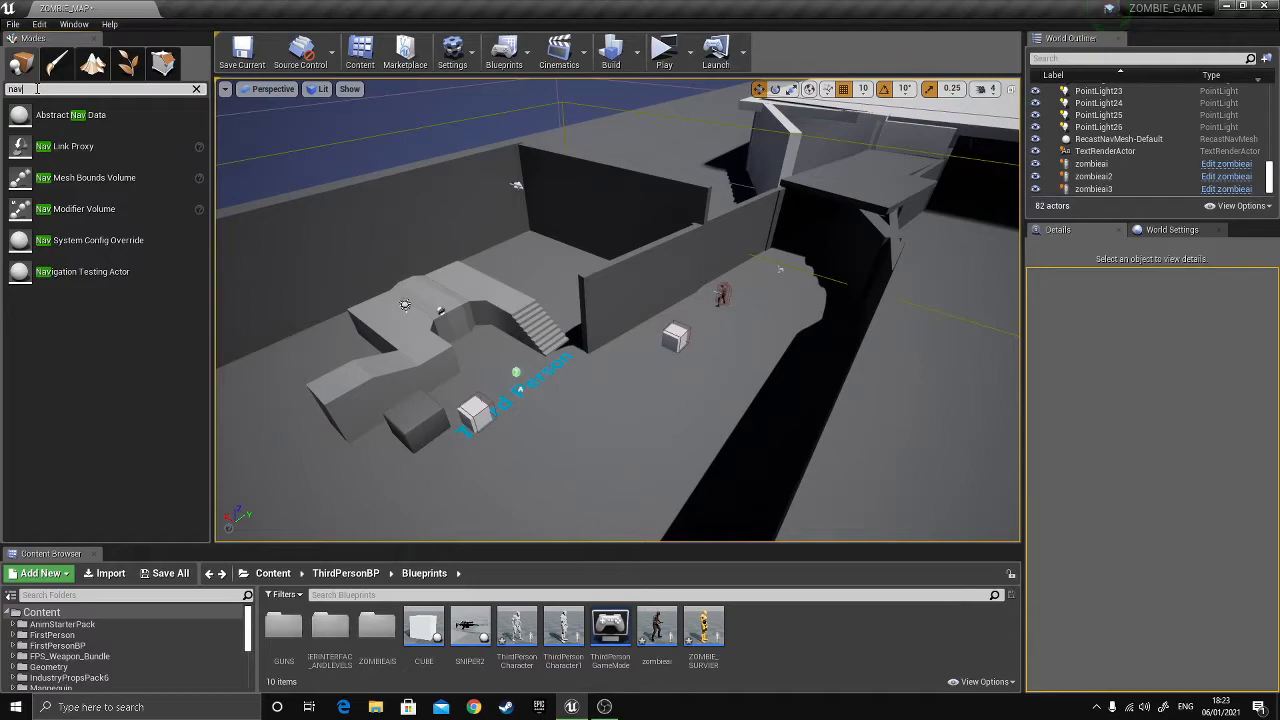
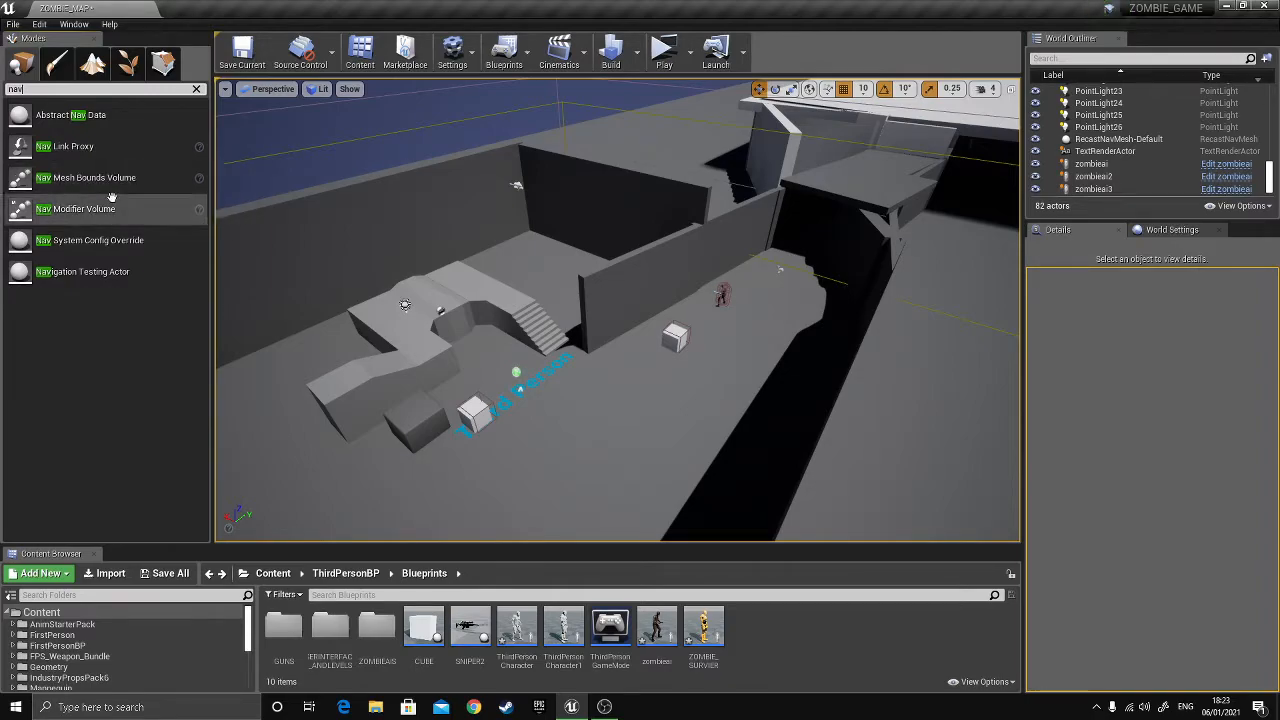
drag(127, 178, 522, 372)
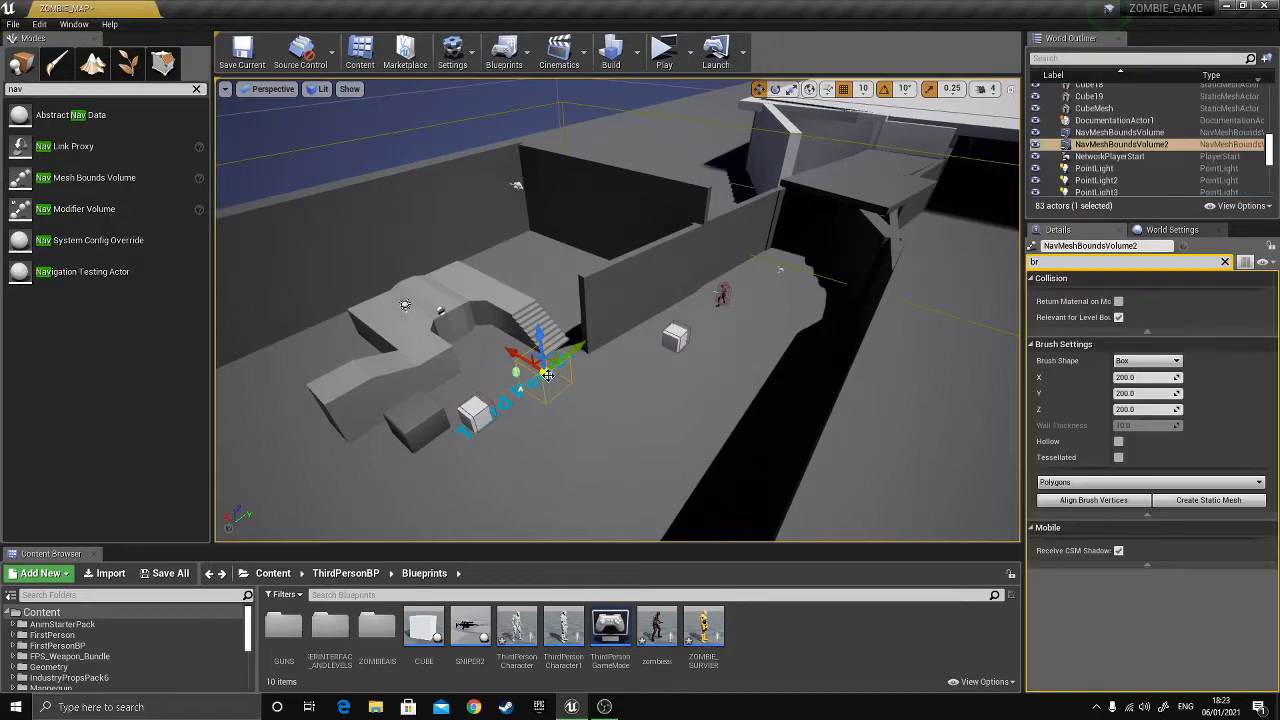
- Scale the new Nav Mesh Bounds Volume horizontally so it spans the floor around the Third Person text
click(792, 90)
right_drag(643, 294, 605, 325)
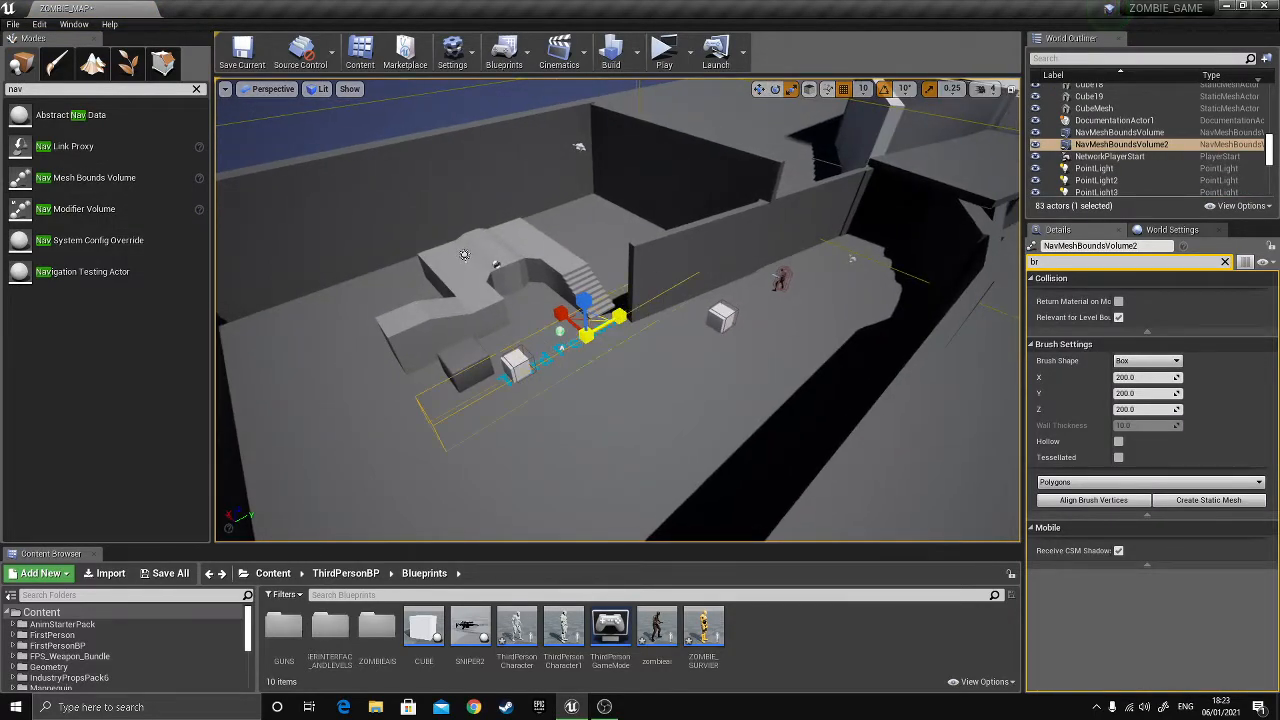
drag(561, 314, 490, 262)
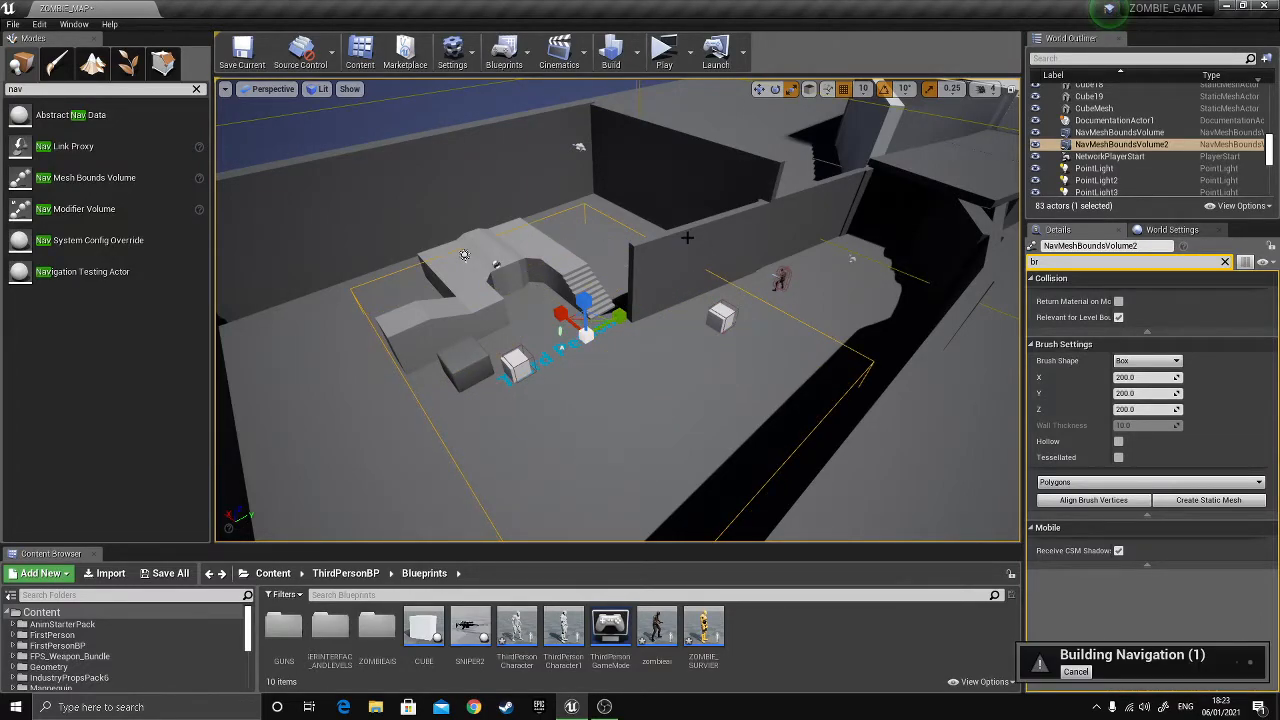
- Delete the enlarged Nav Mesh Bounds Volume around the Third Person text and save the map
key(Delete)
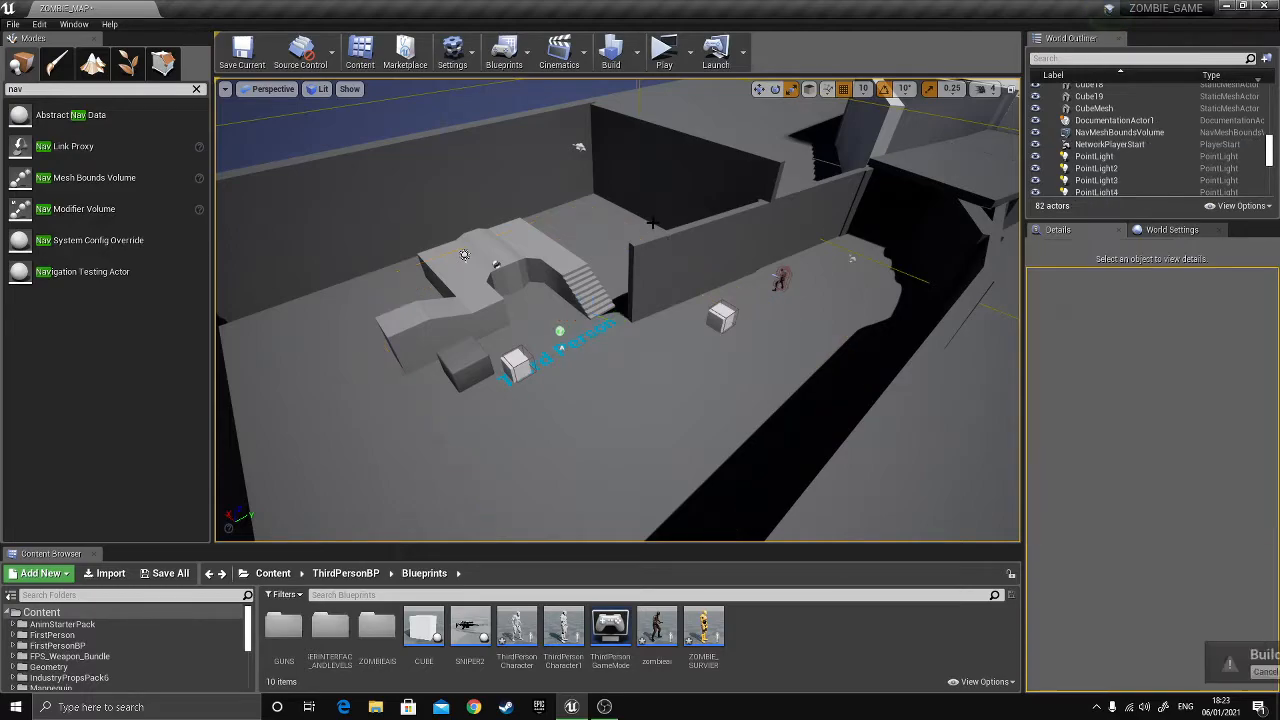
key(ctrl+s)
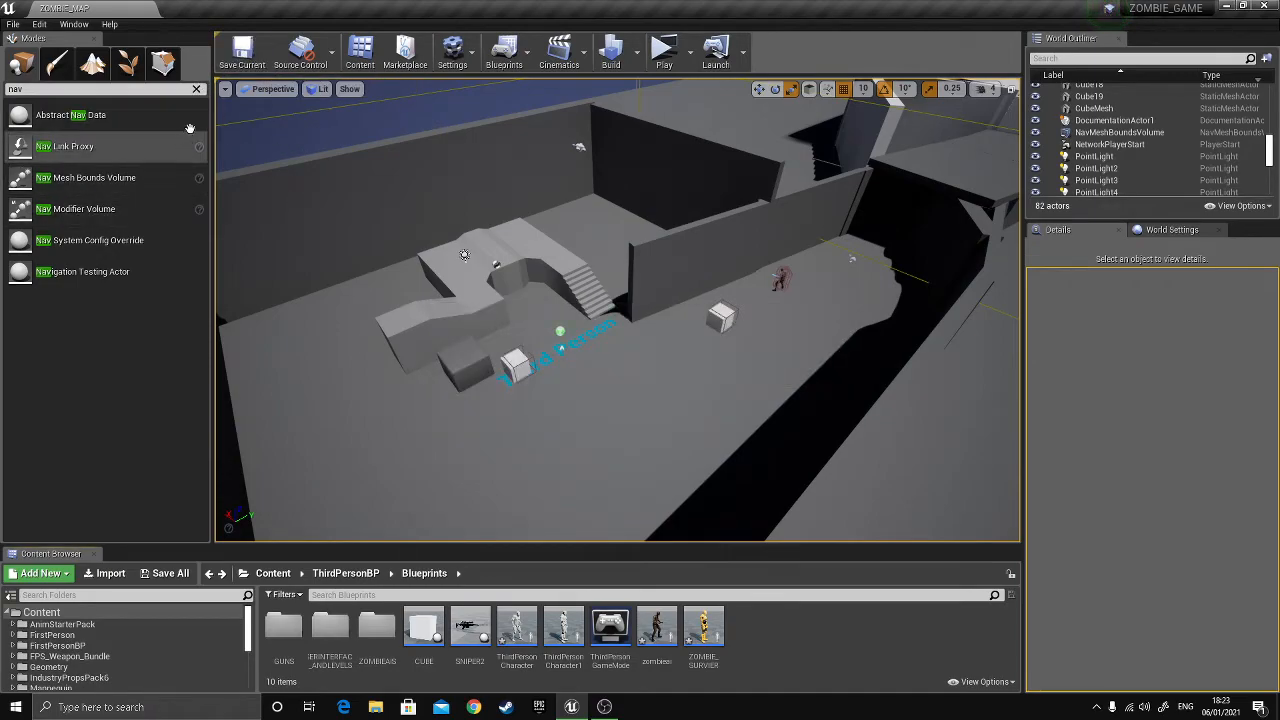
- Search the placeable classes for "nav" and place a Nav Mesh Bounds Volume on the floor beside the zombie
click(199, 91)
mouse_move(489, 187)
right_down()
mouse_move(470, 194)
mouse_move(480, 187)
right_up()
right_drag(606, 310, 637, 310)
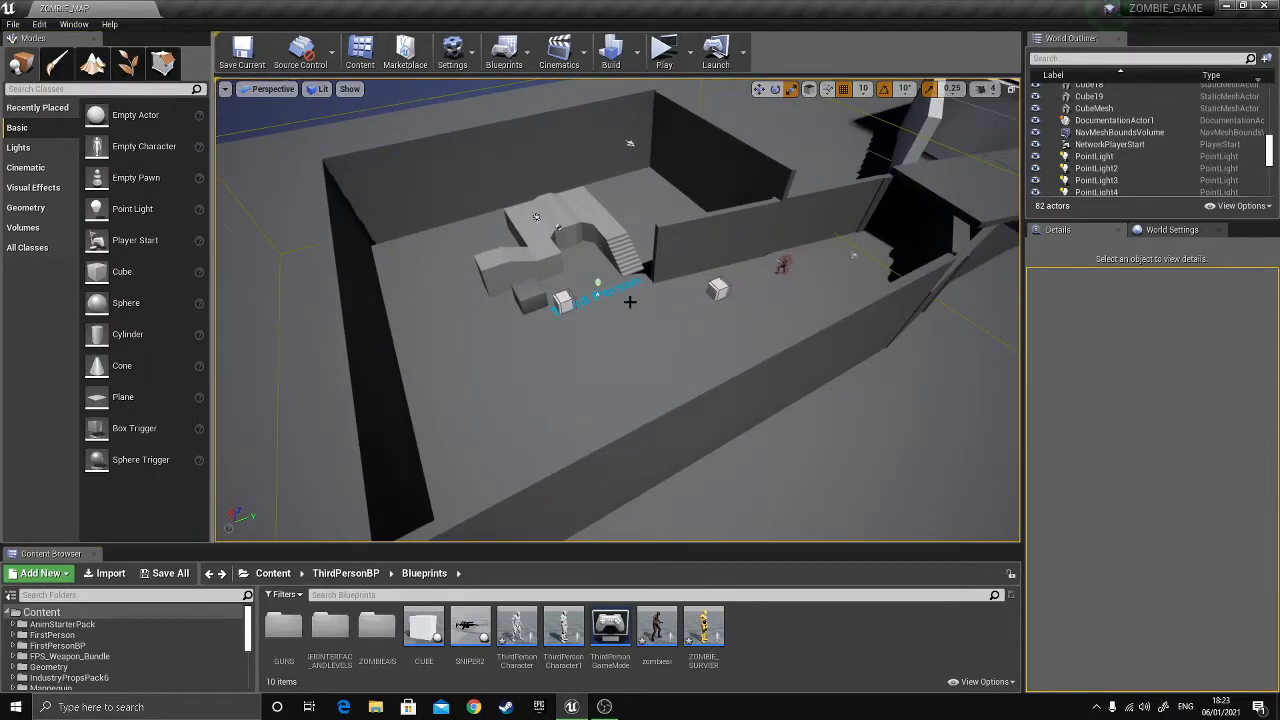
right_drag(635, 283, 690, 306)
key(w)
right_drag(591, 280, 714, 333)
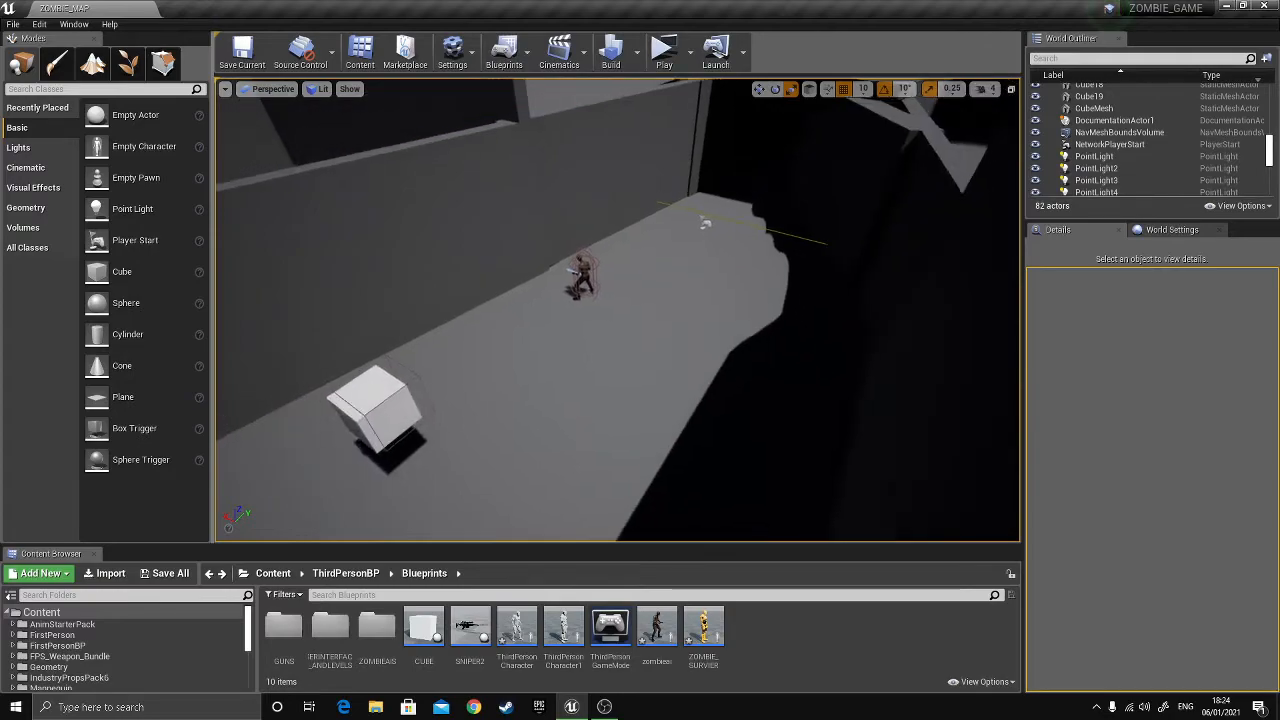
click(52, 89)
text(nav)
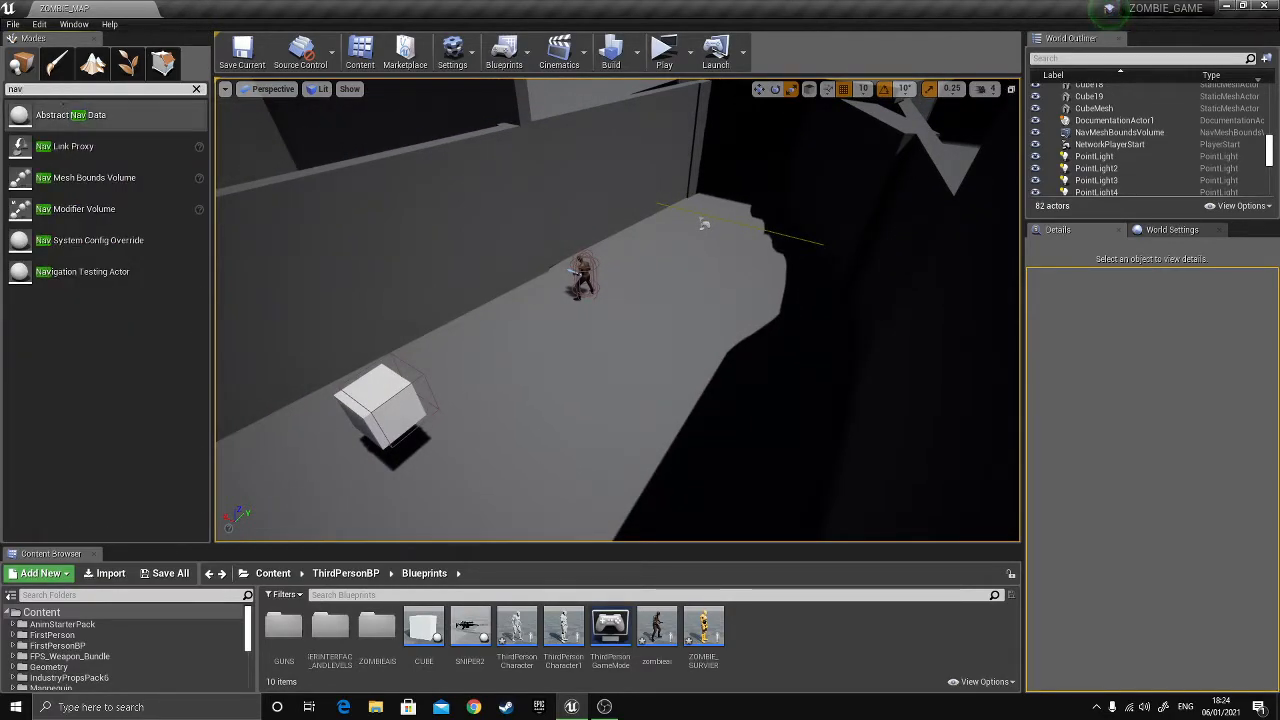
drag(100, 171, 493, 279)
drag(548, 311, 548, 311)
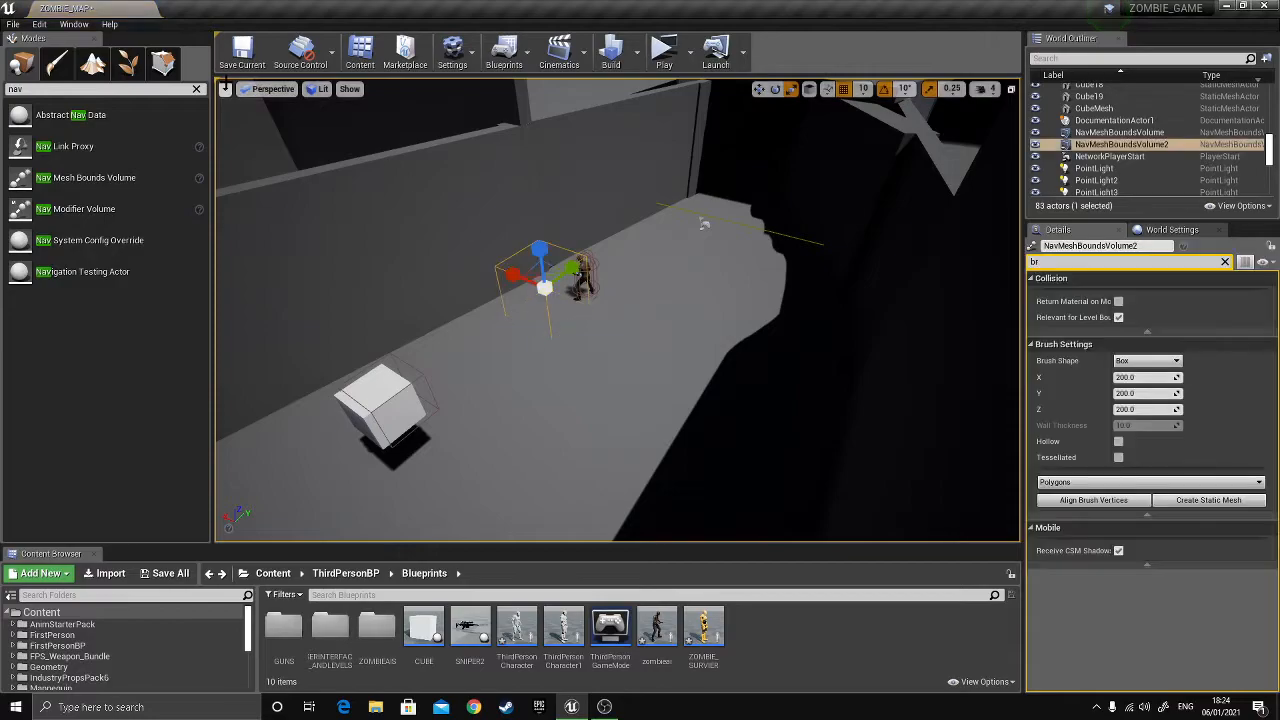
- Clear the class search and scale the Nav Mesh Bounds Volume horizontally in both directions to cover the floor around the zombie
click(196, 89)
key(w)
right_drag(528, 328, 528, 328)
drag(641, 244, 716, 214)
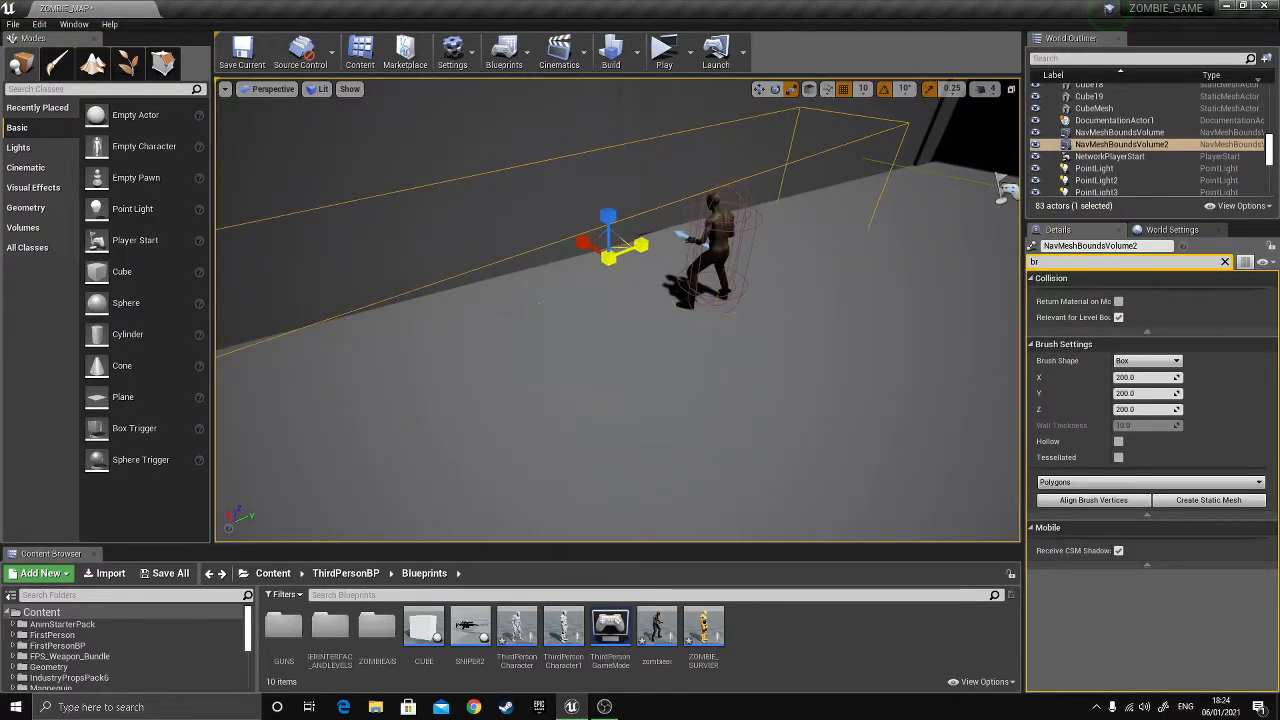
drag(583, 242, 500, 198)
key(s)
right_drag(583, 243, 620, 255)
- Move the Nav Mesh Bounds Volume away from the long wall and shift the zombieai character towards the volume's far edge
click(759, 90)
drag(636, 281, 725, 293)
mouse_move(769, 284)
right_down()
mouse_move(758, 290)
mouse_move(769, 290)
right_up()
drag(777, 279, 756, 325)
click(700, 275)
drag(679, 270, 817, 309)
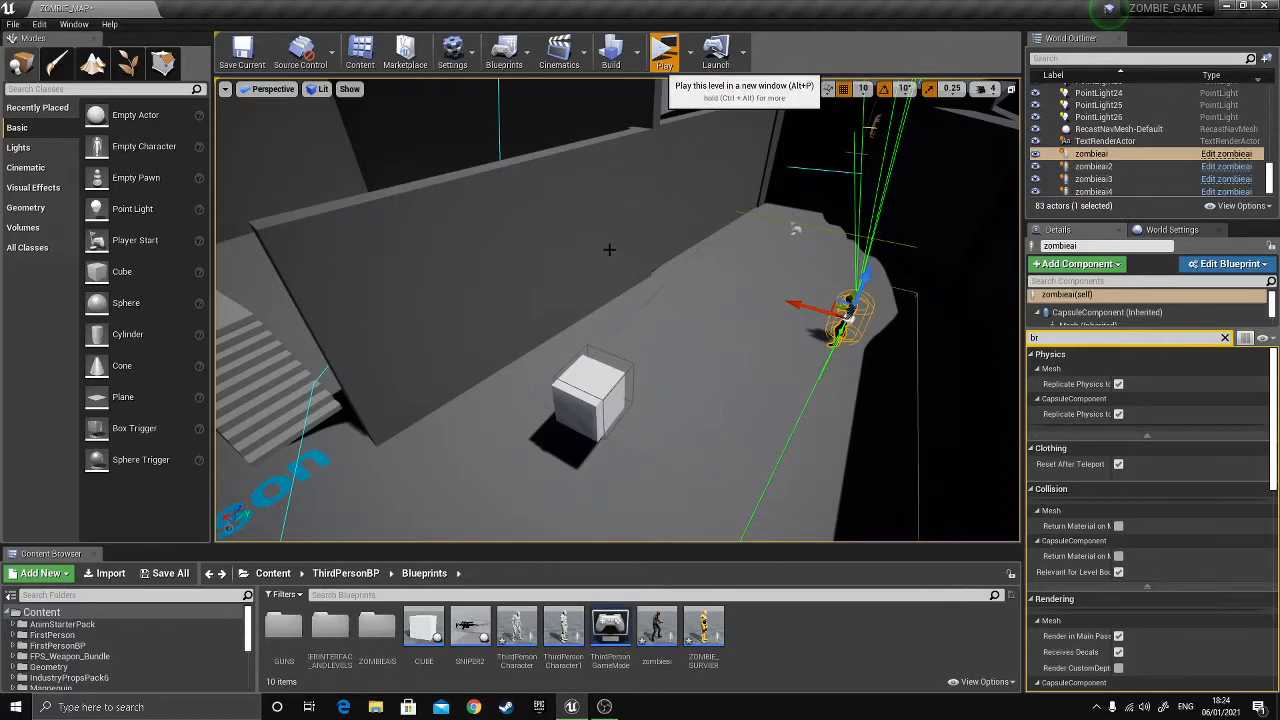
- Play the level, walk up to the moved zombie and back away to test its chase, and stop the preview
key(alt+p)
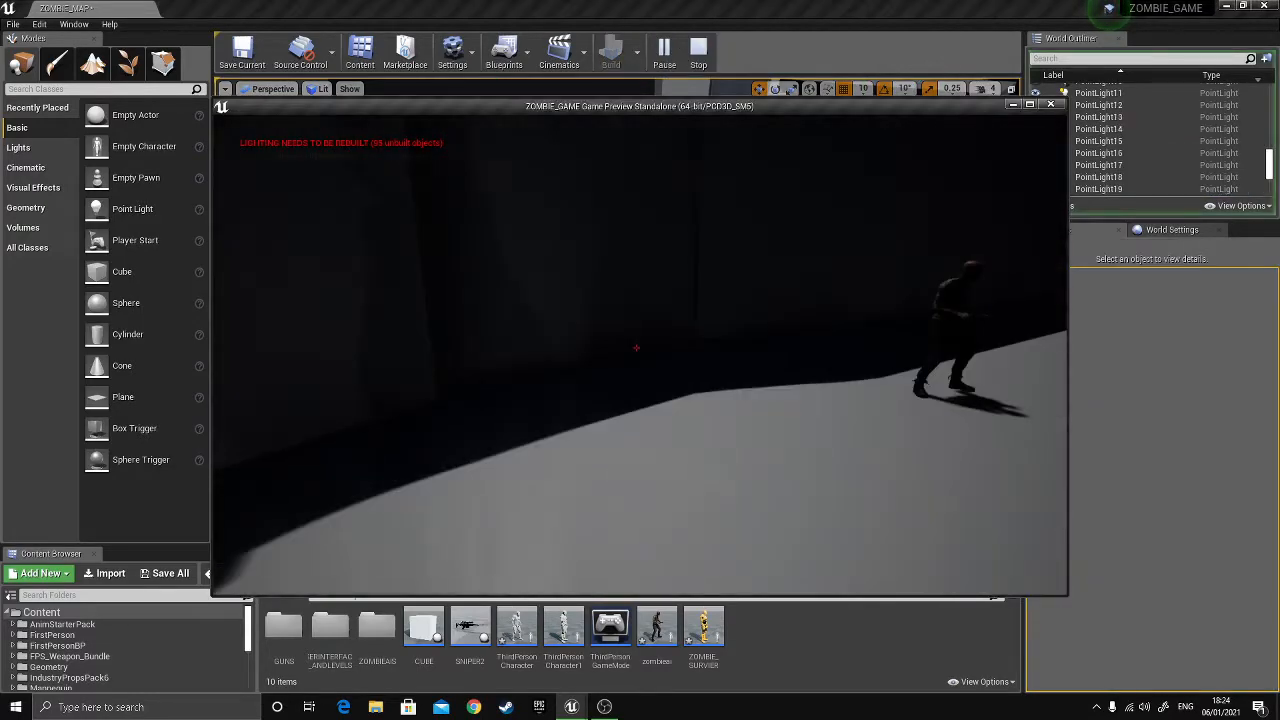
key(w)
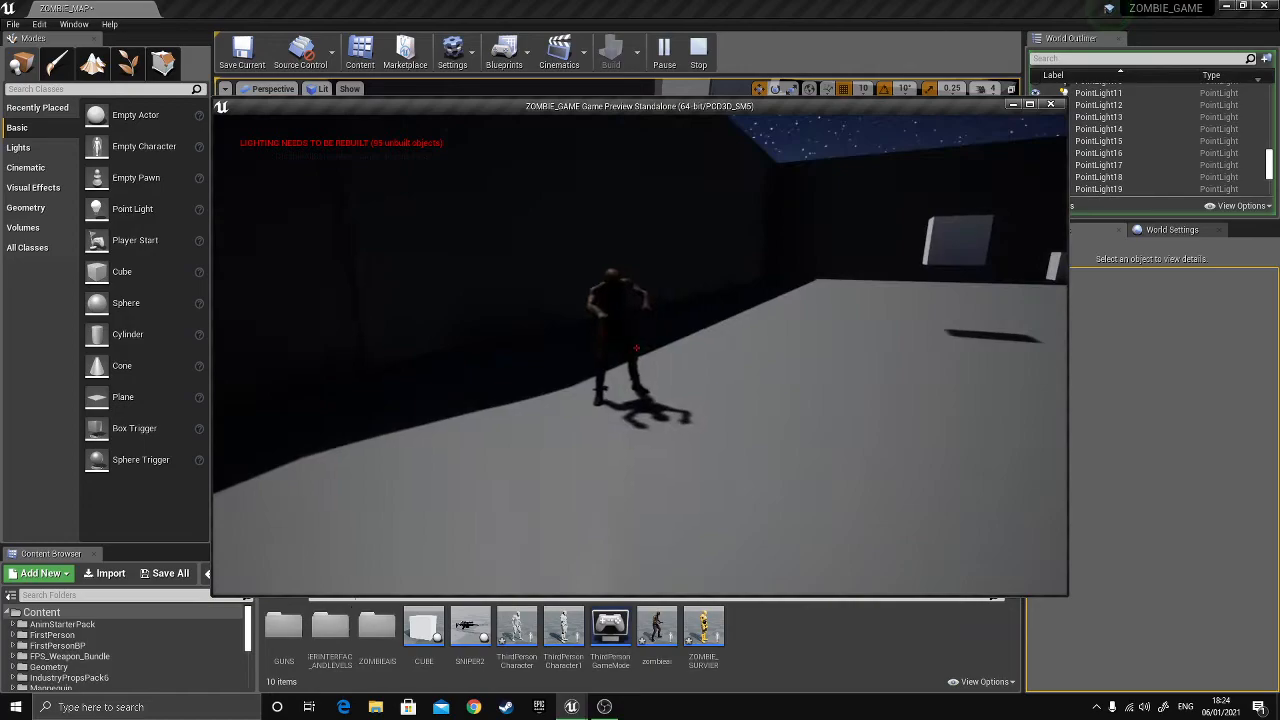
key(s)
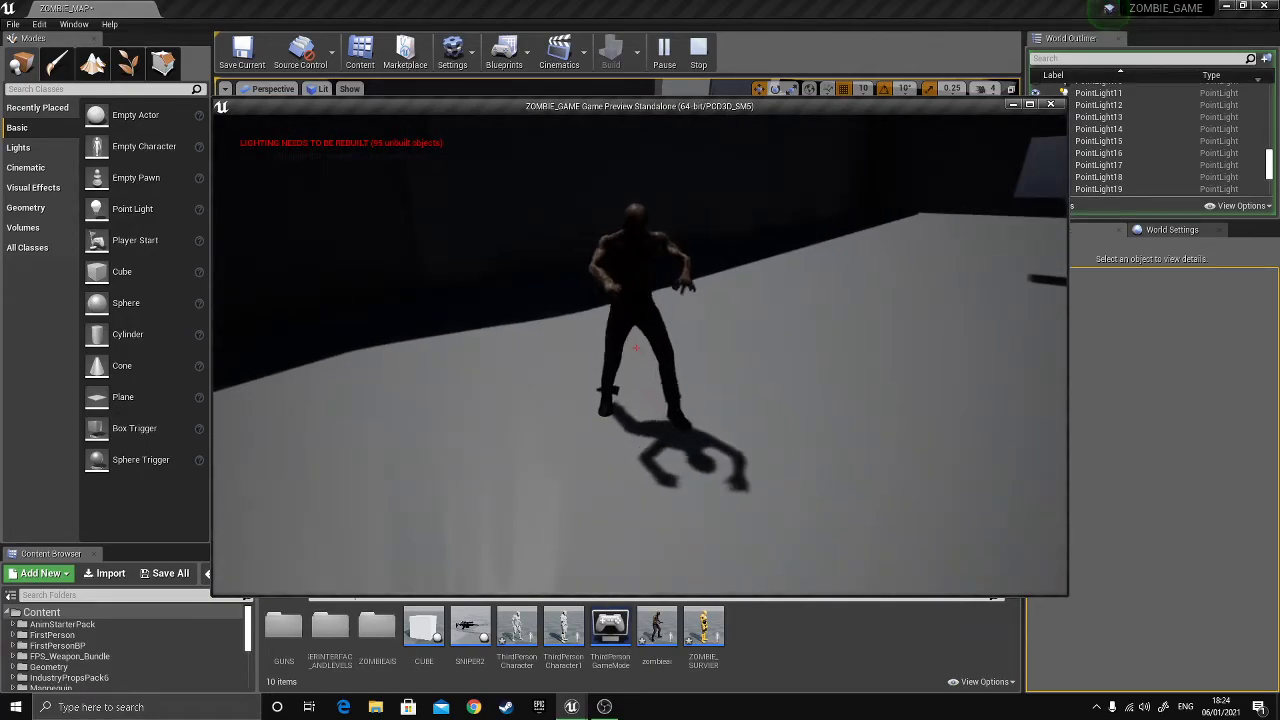
key(Escape)
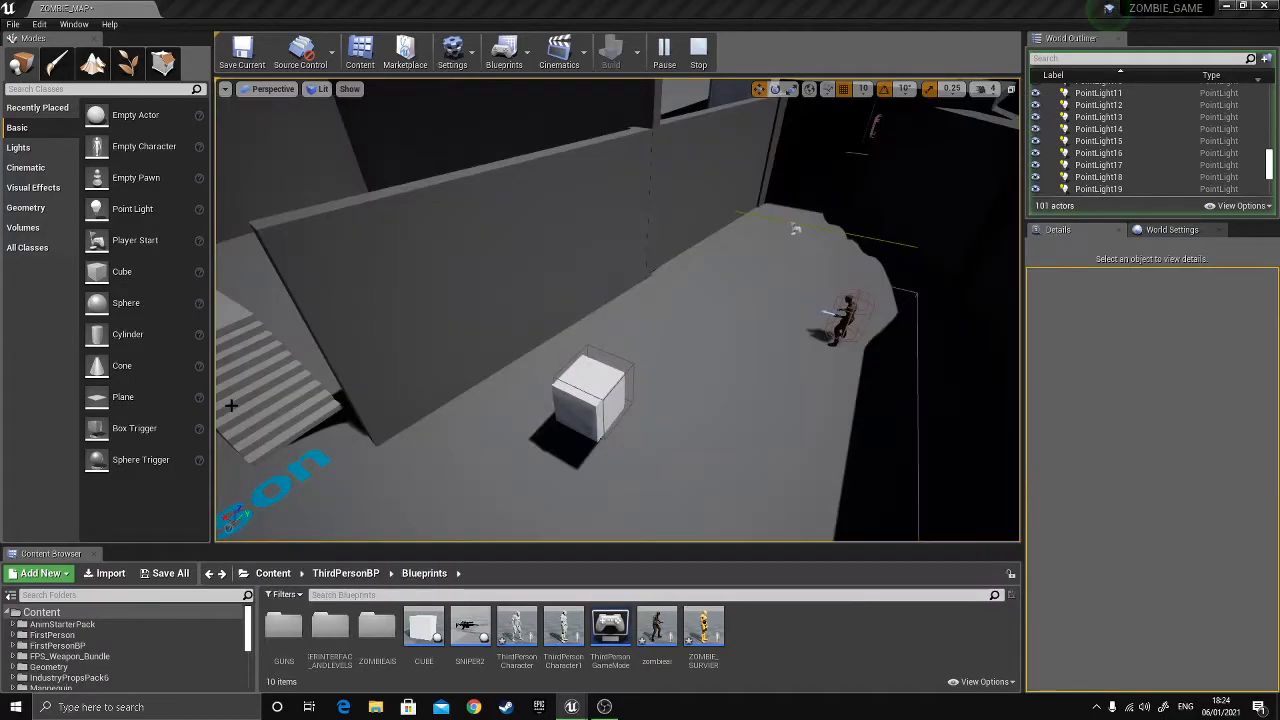
- Delete the Nav Mesh Bounds Volume that encloses the zombie and the nearby cube
click(640, 304)
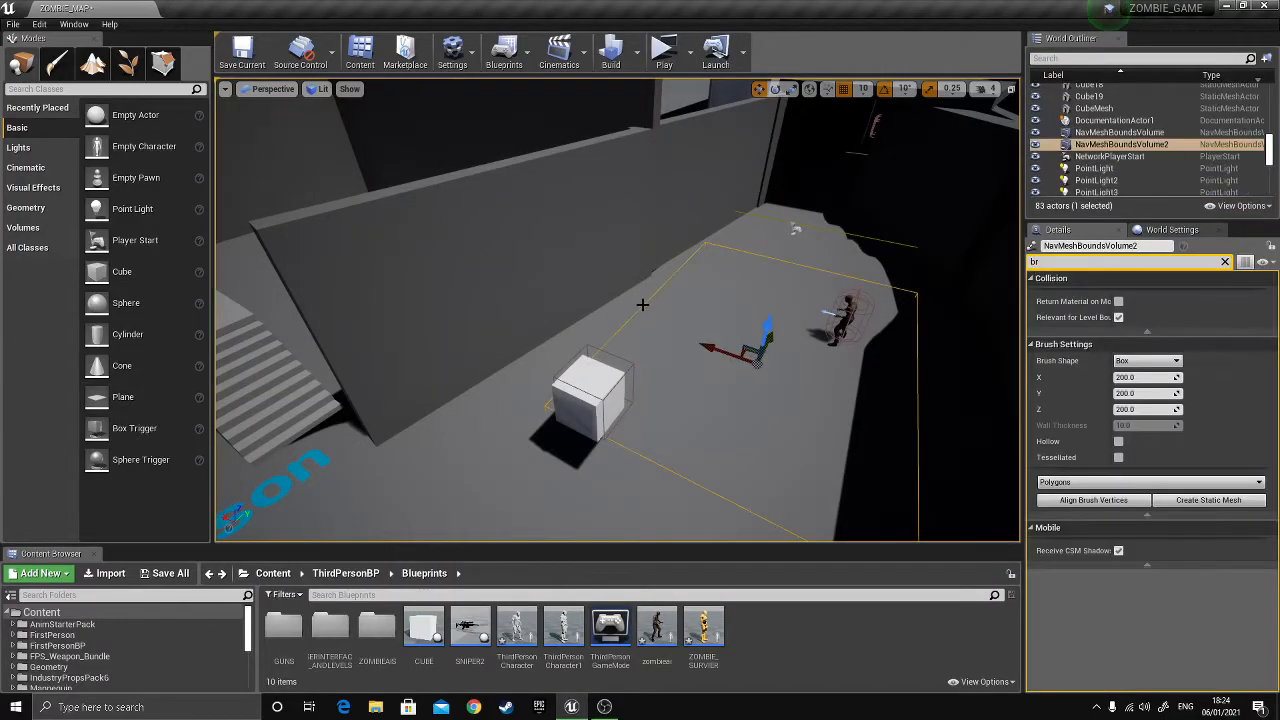
key(Delete)
- Examine the zombieai character and the floor around it from several viewpoints, with the asset browser area enlarged
right_drag(709, 341, 864, 294)
key(w)
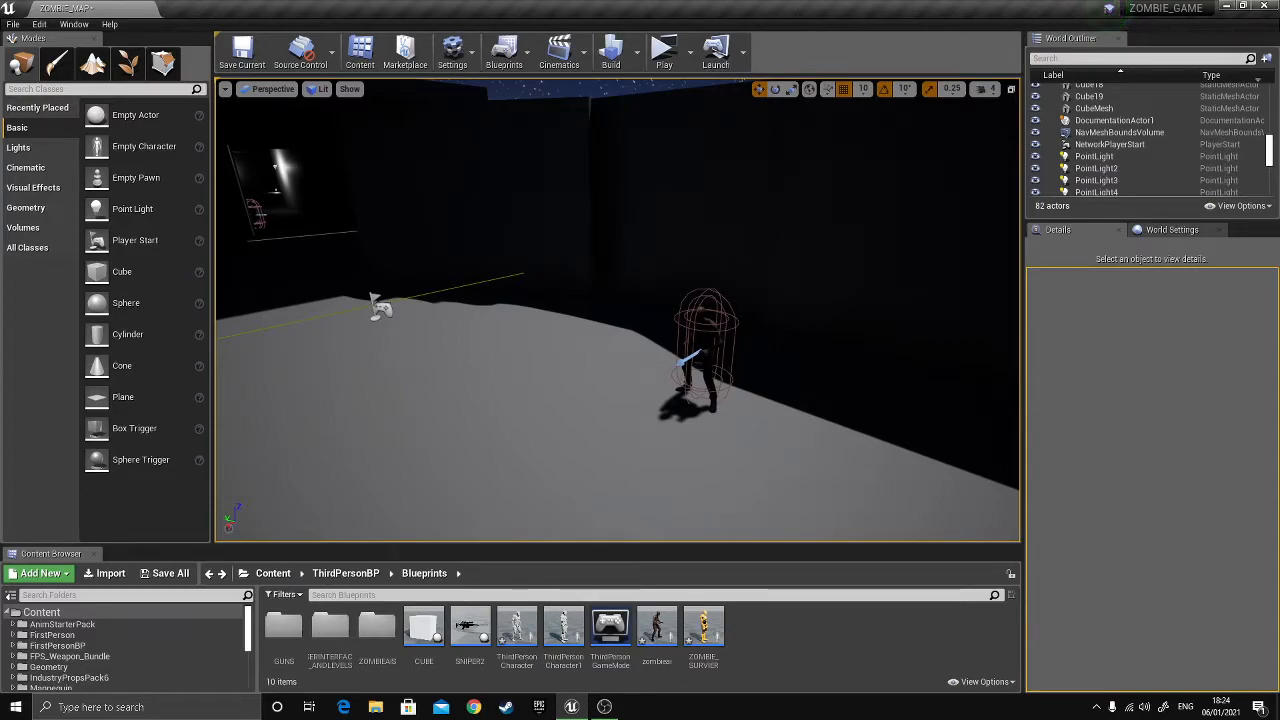
mouse_move(864, 294)
right_down()
mouse_move(850, 290)
mouse_move(885, 282)
right_up()
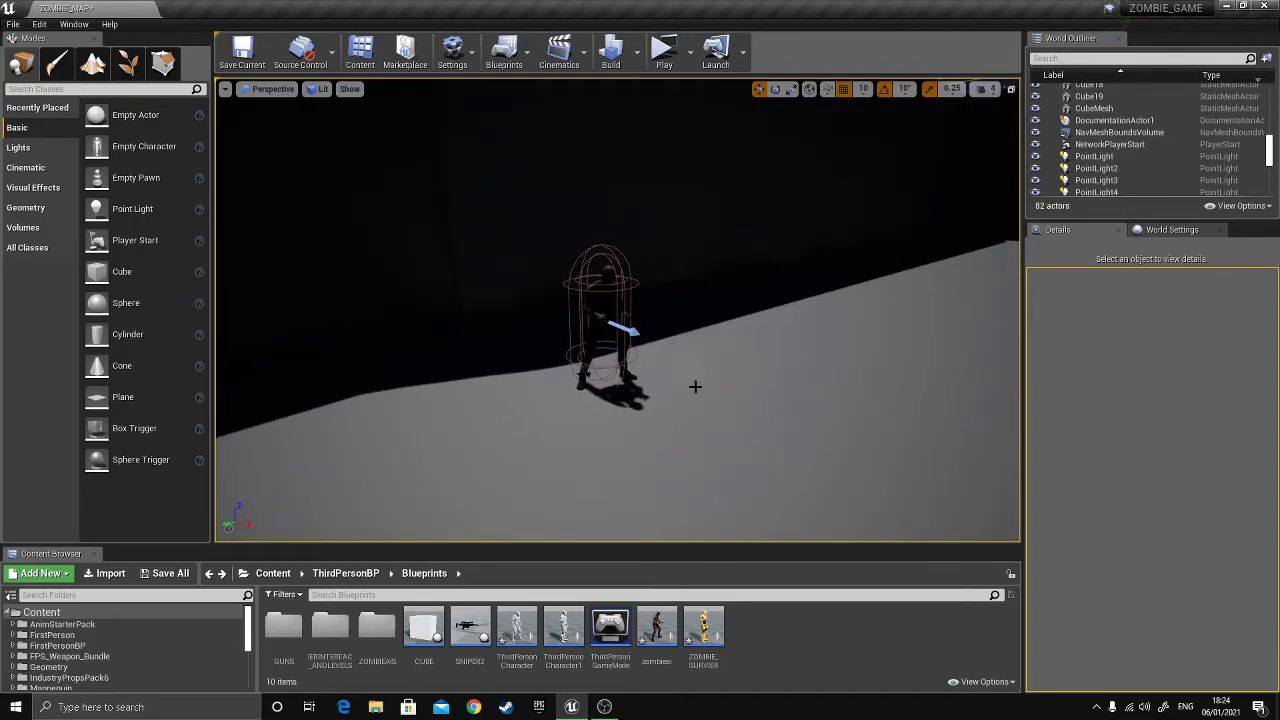
drag(551, 544, 574, 477)
right_drag(597, 427, 608, 395)
scroll(608, 395, down, 3)
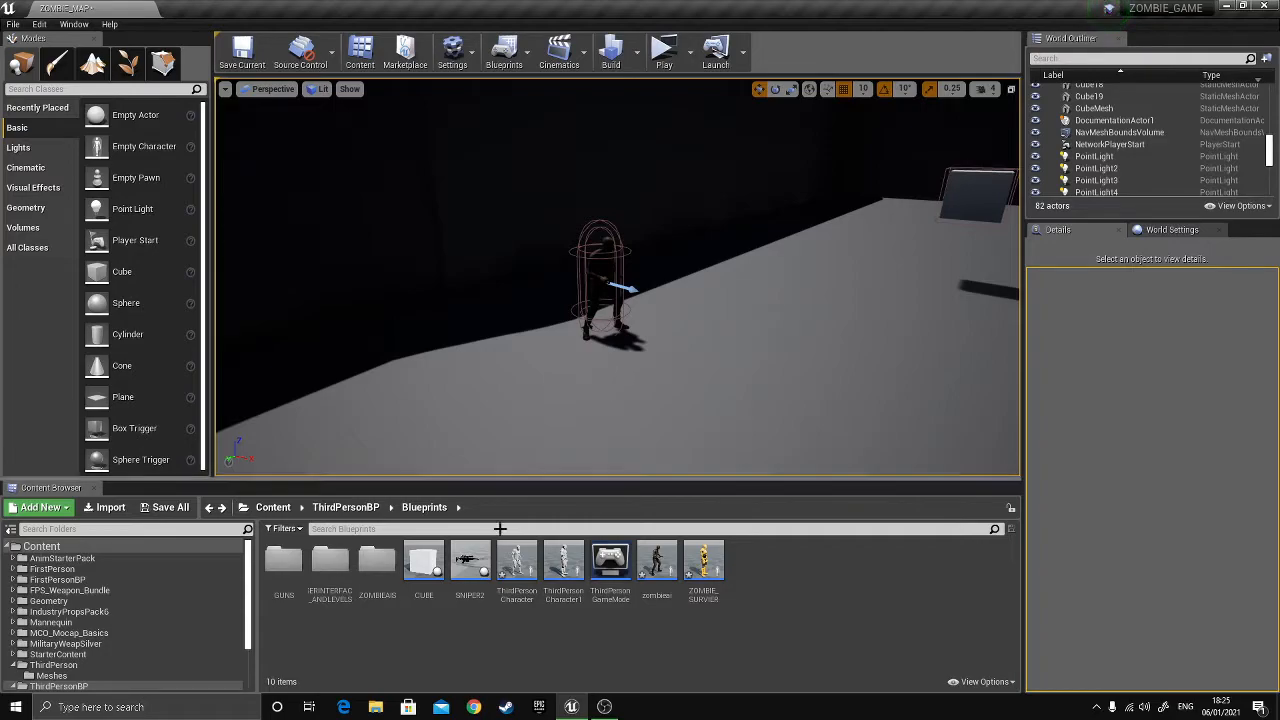
right_drag(617, 277, 650, 255)
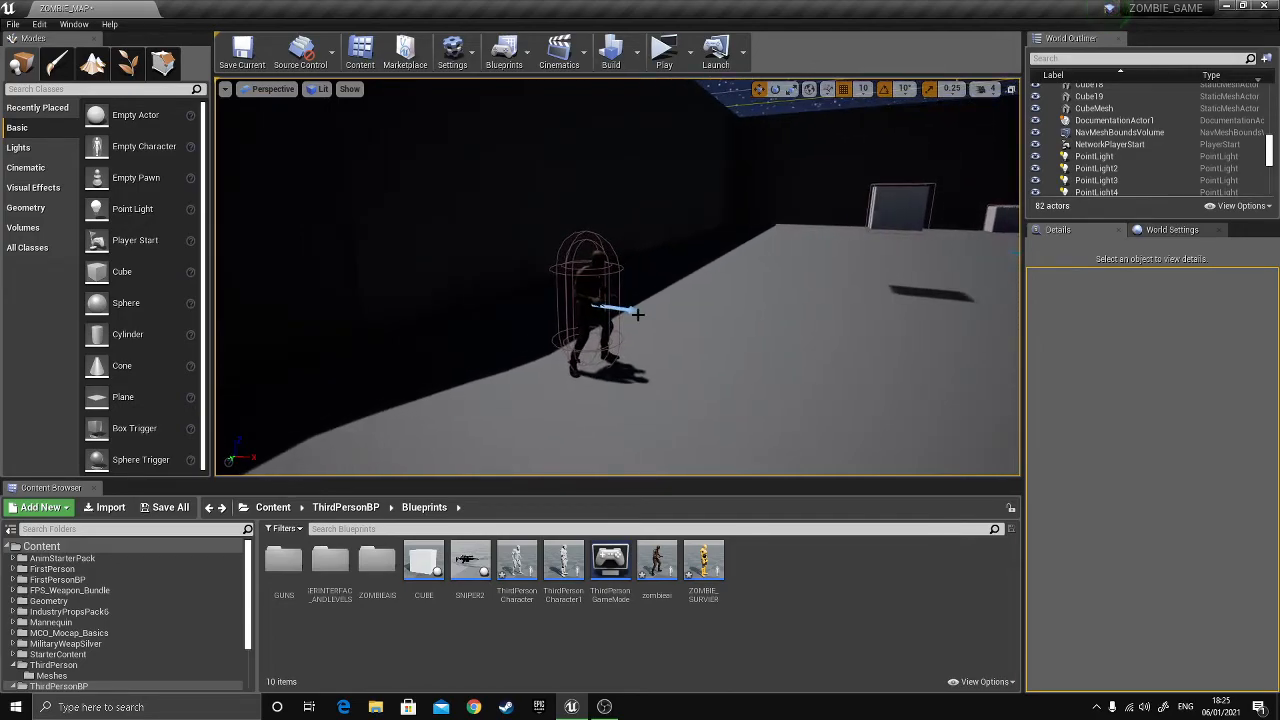
right_drag(652, 303, 688, 305)
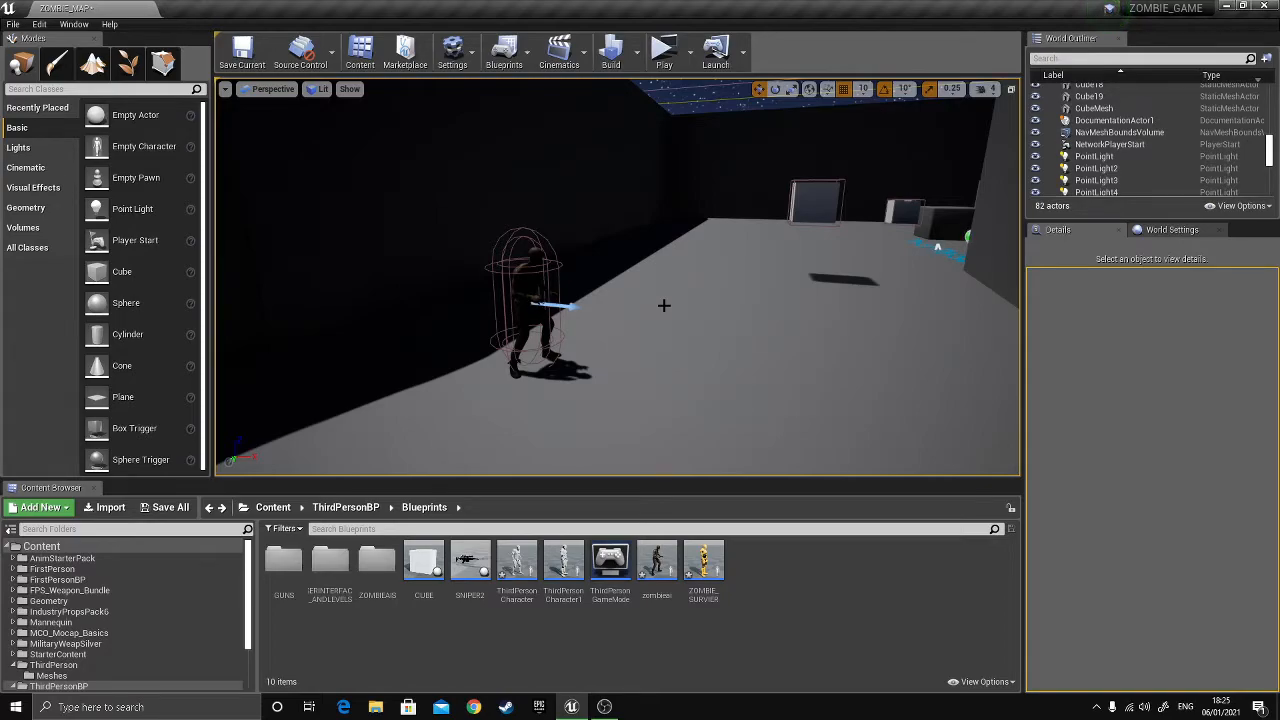
- Delete the zombieai character standing by the dark wall
right_drag(671, 284, 565, 284)
right_drag(673, 291, 640, 284)
key(w)
click(593, 271)
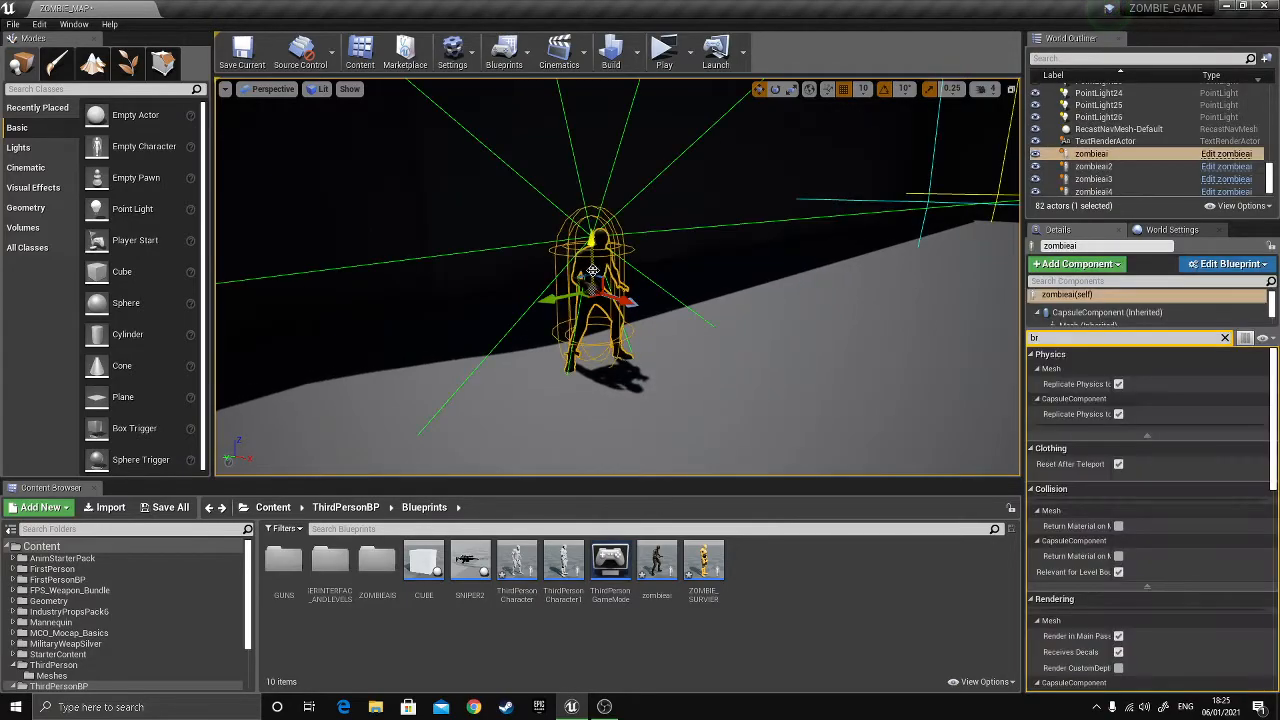
key(Delete)
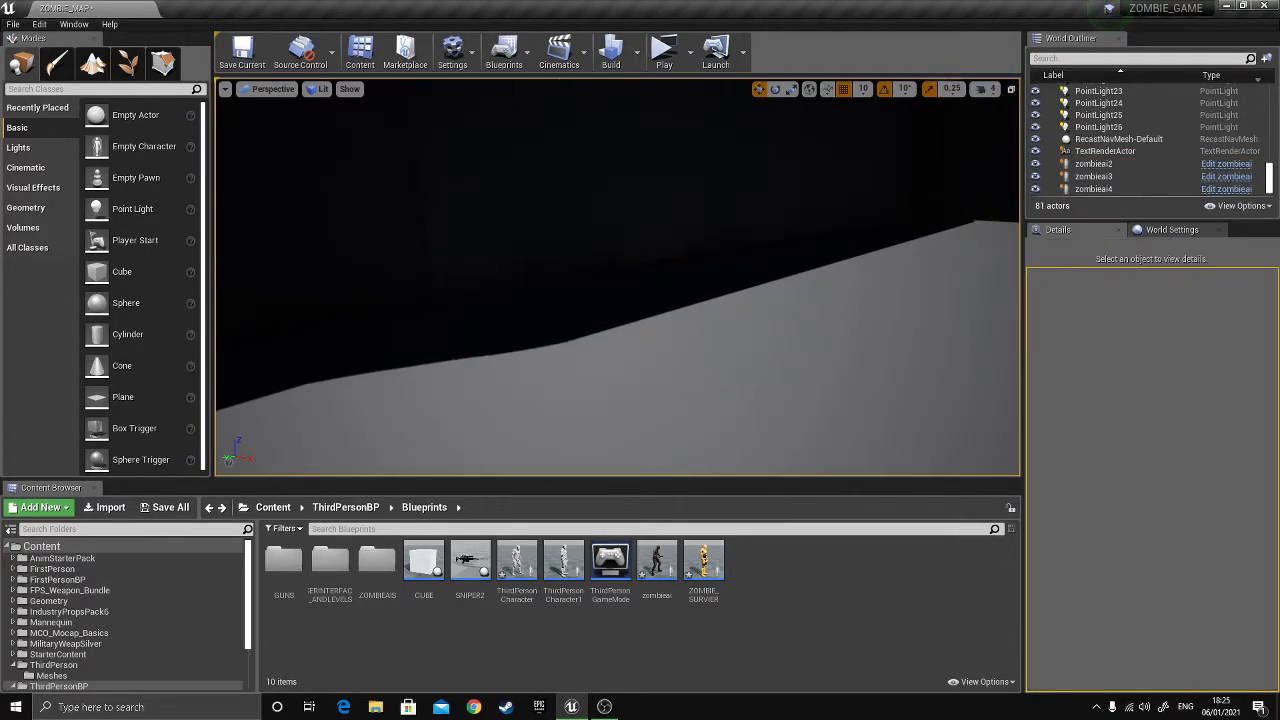
- Play the level in a maximized preview window and equip the rifle
click(664, 50)
click(1029, 104)
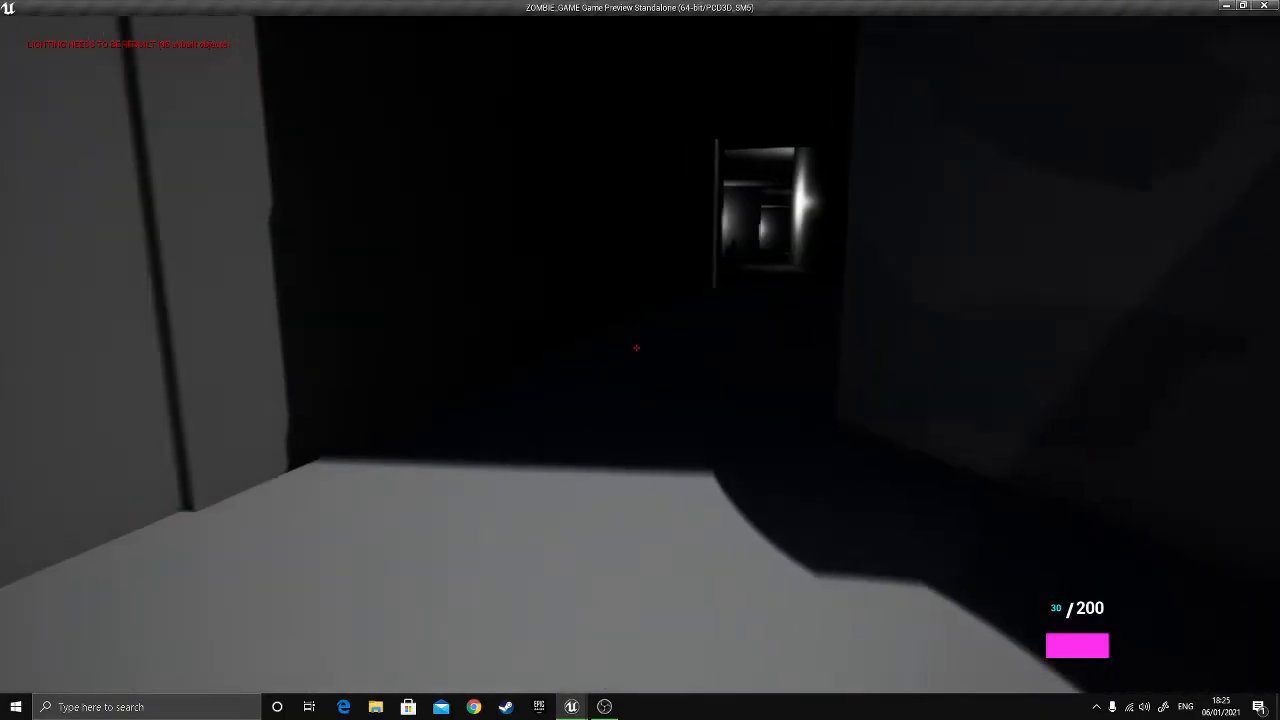
key(1)
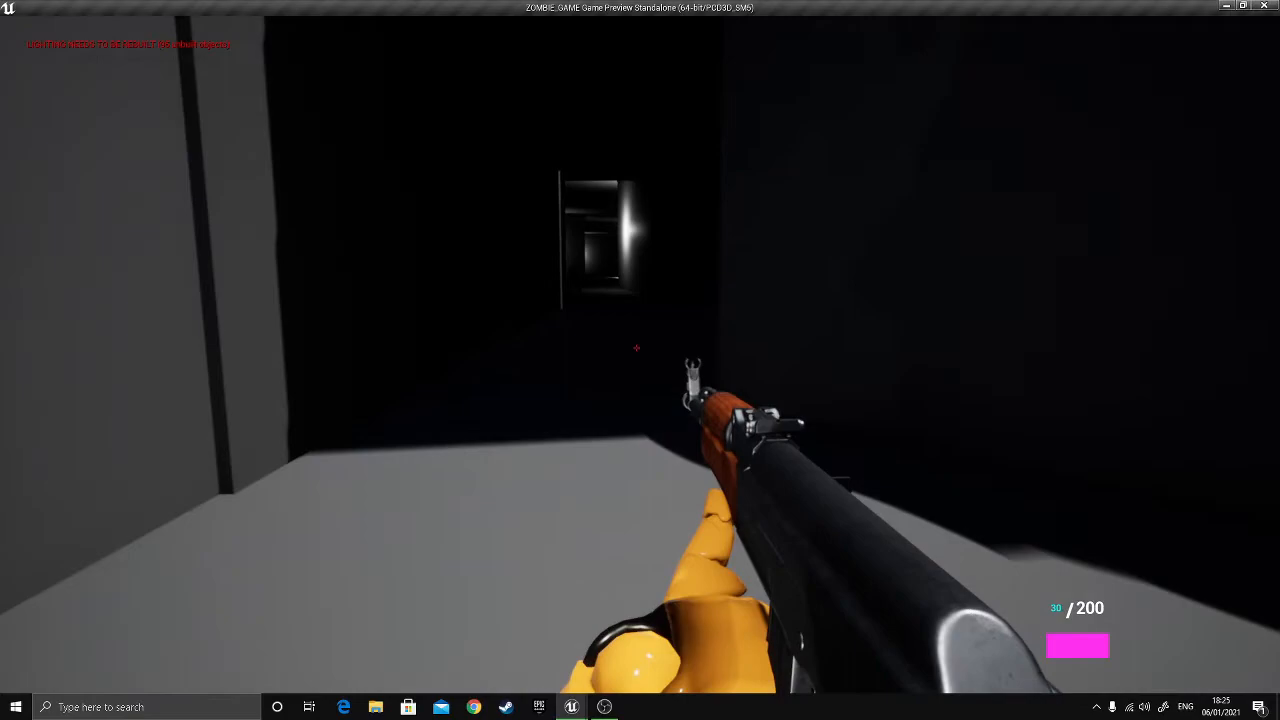
- Walk the armed player back, forth and sideways in front of the lit corridor to test the movement
key(d)
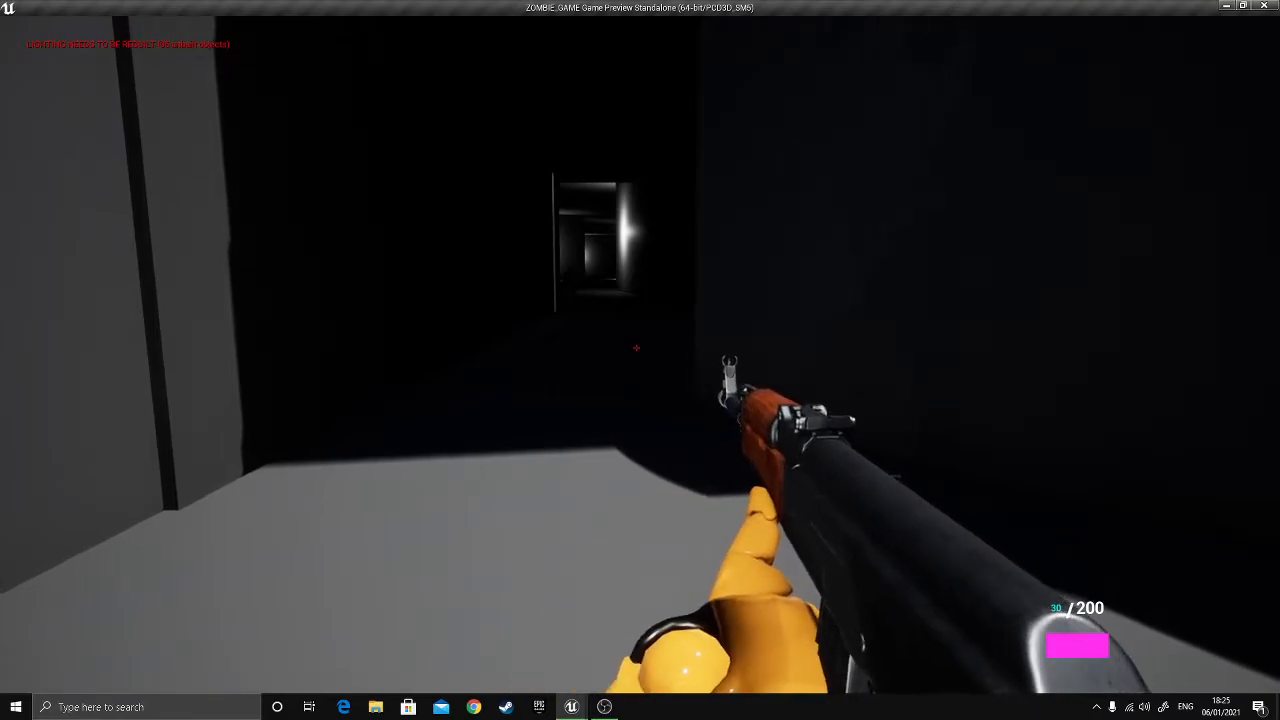
key(w)
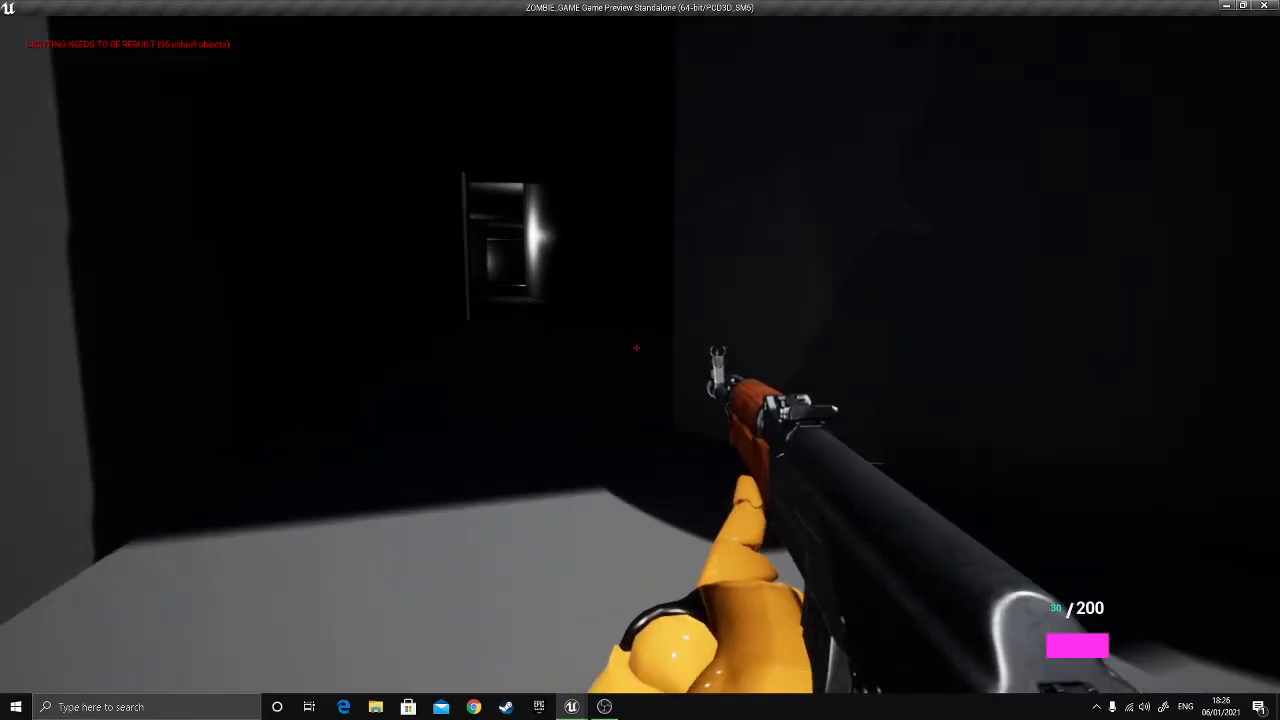
key(s)
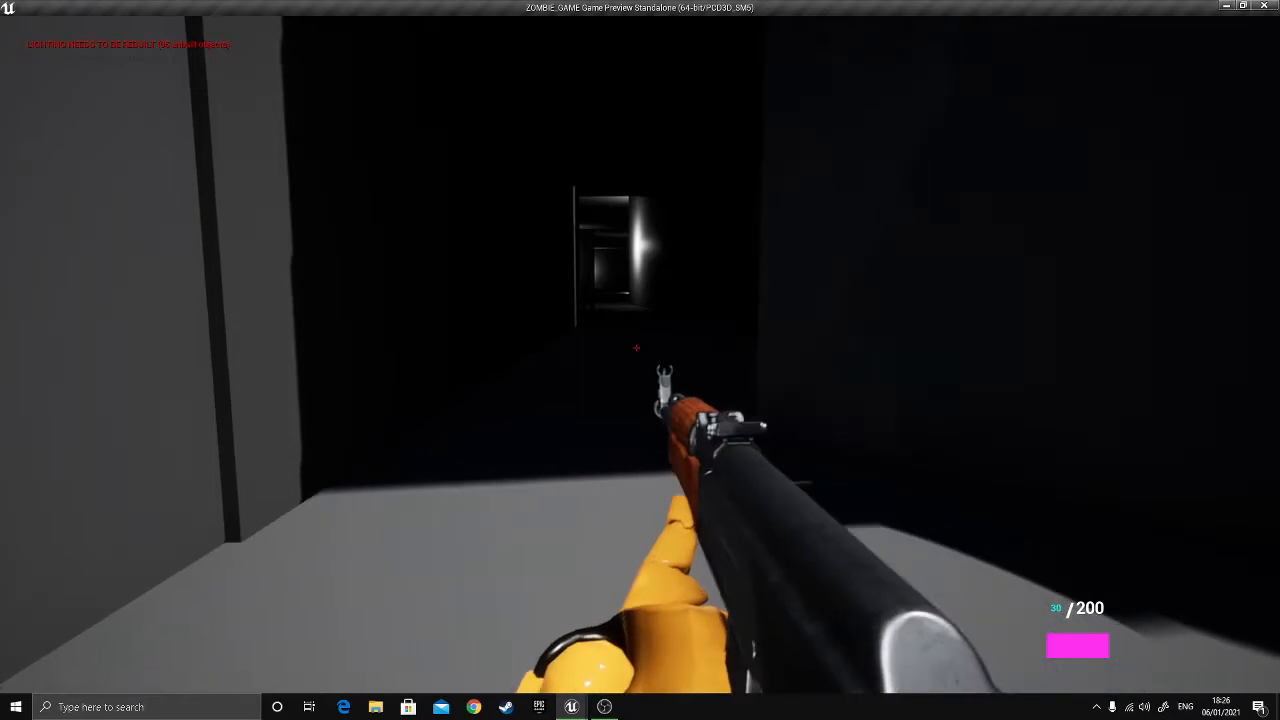
key(w)
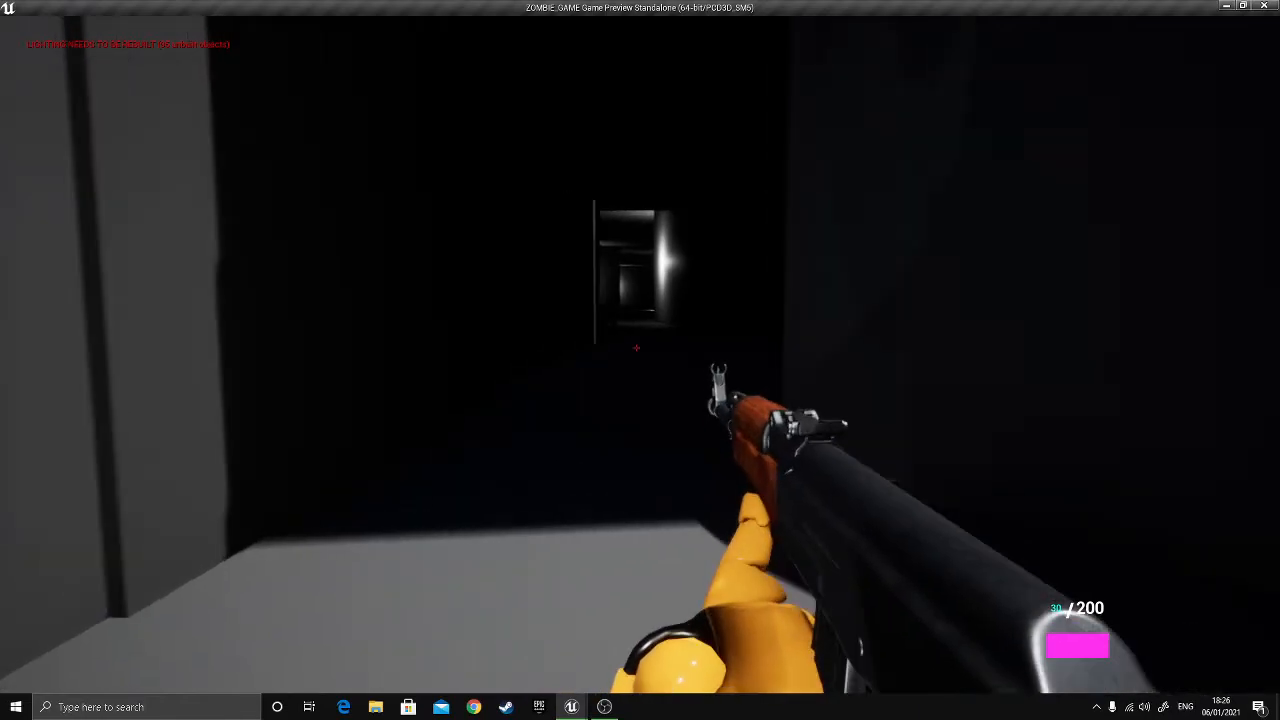
key(s)
key(s)
key(d)
key(w)
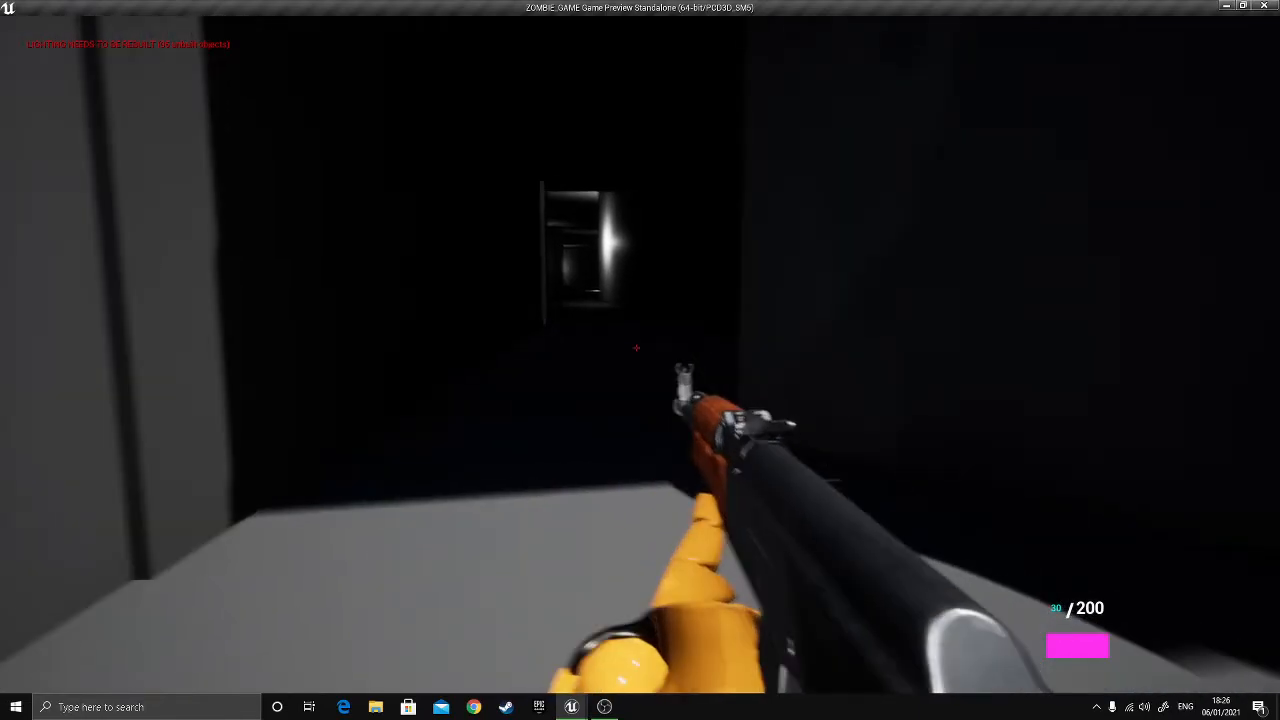
key(d)
key(a)
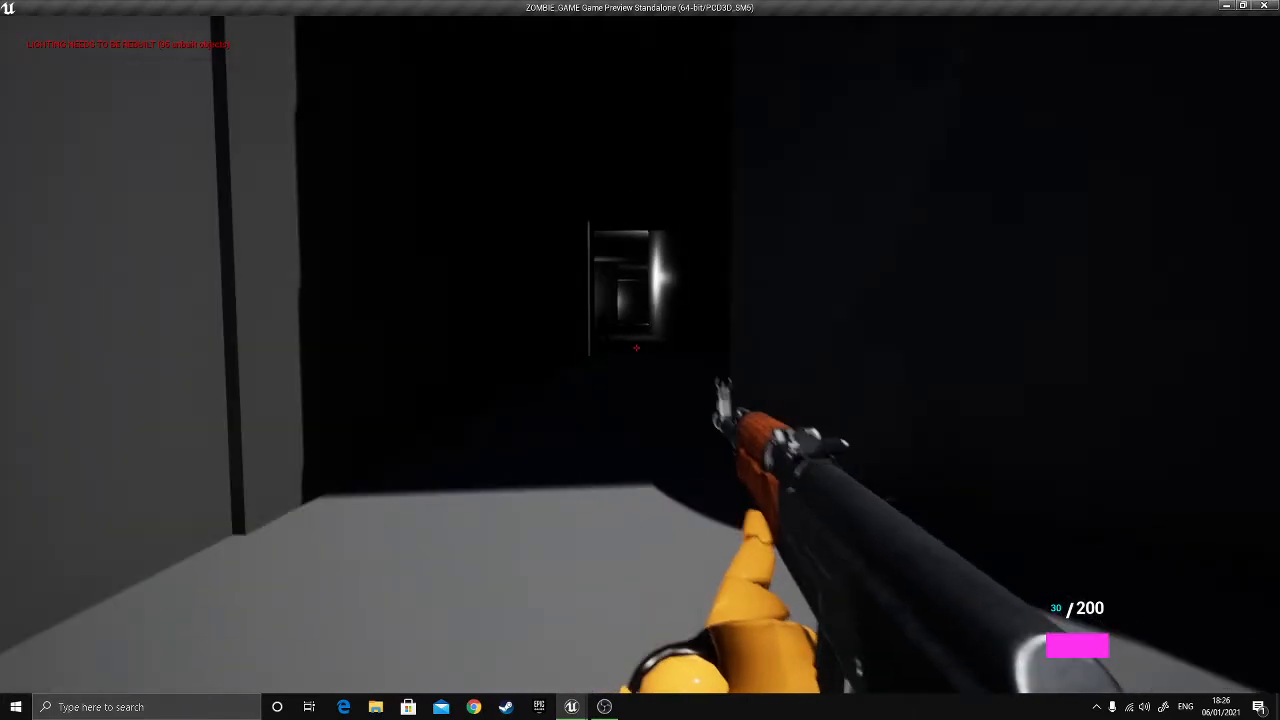
- Fire the rifle at the surrounding walls until its magazine is empty
click(636, 348)
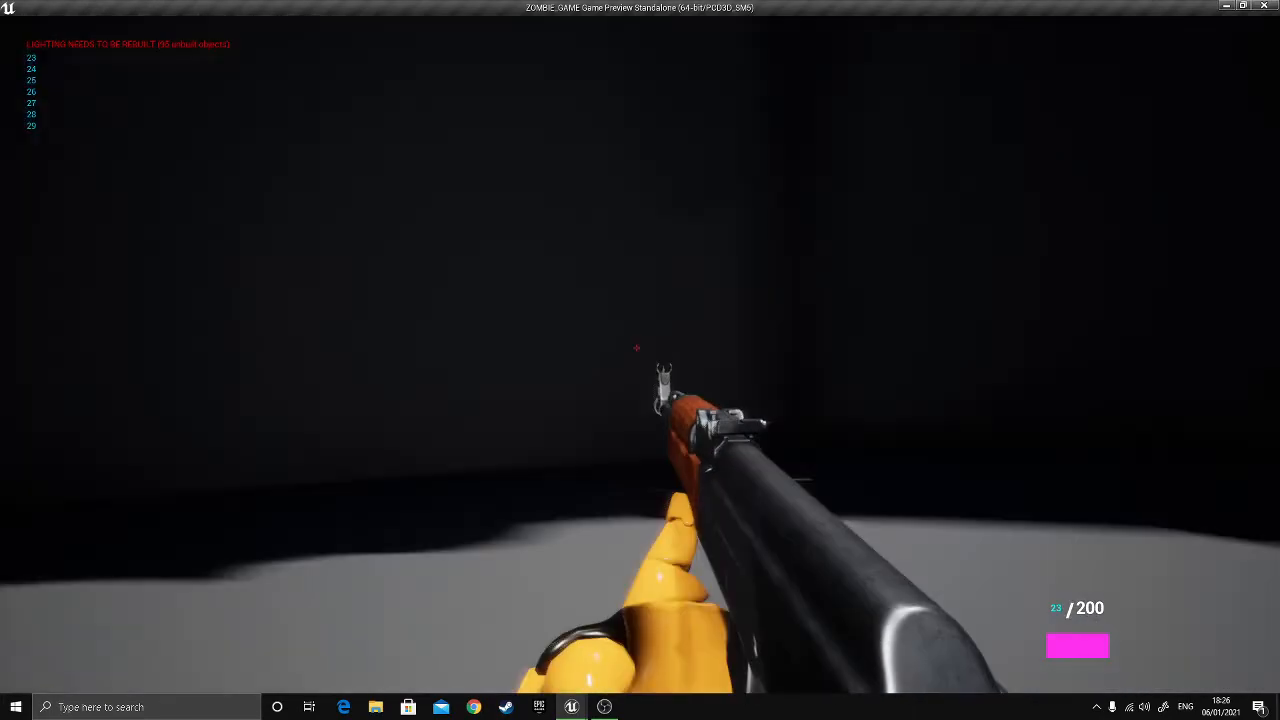
click(636, 348)
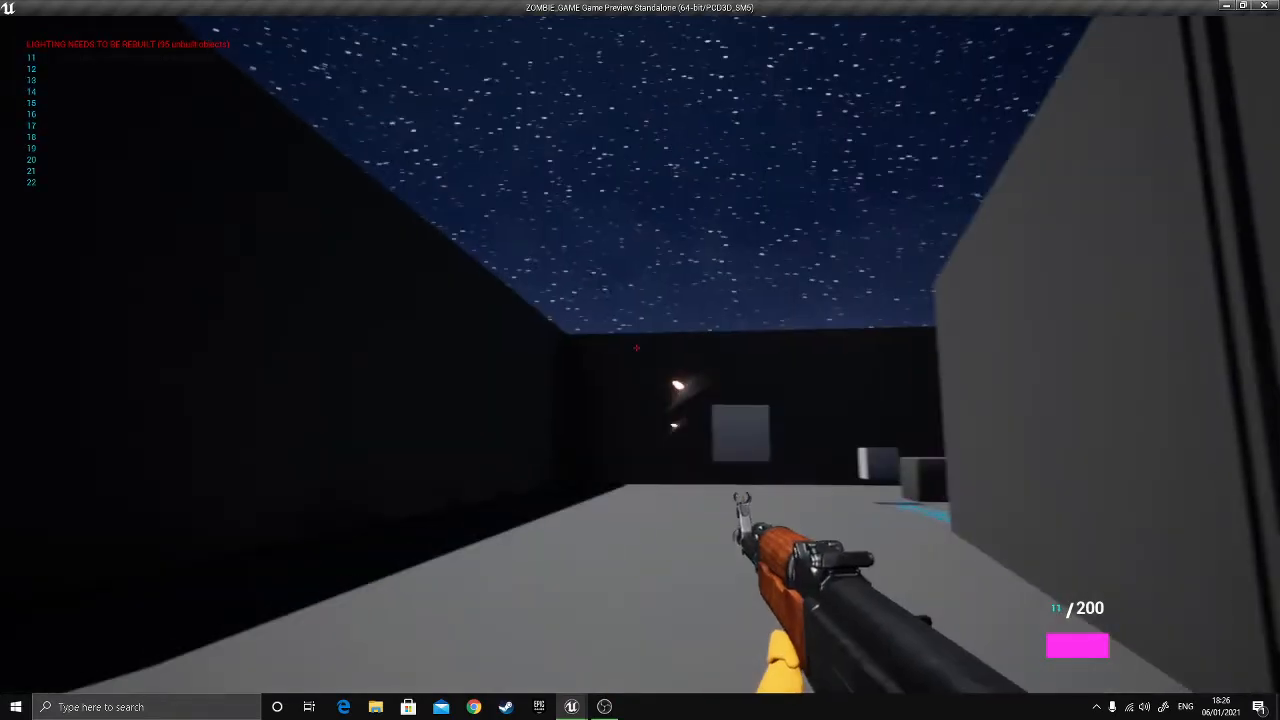
click(636, 348)
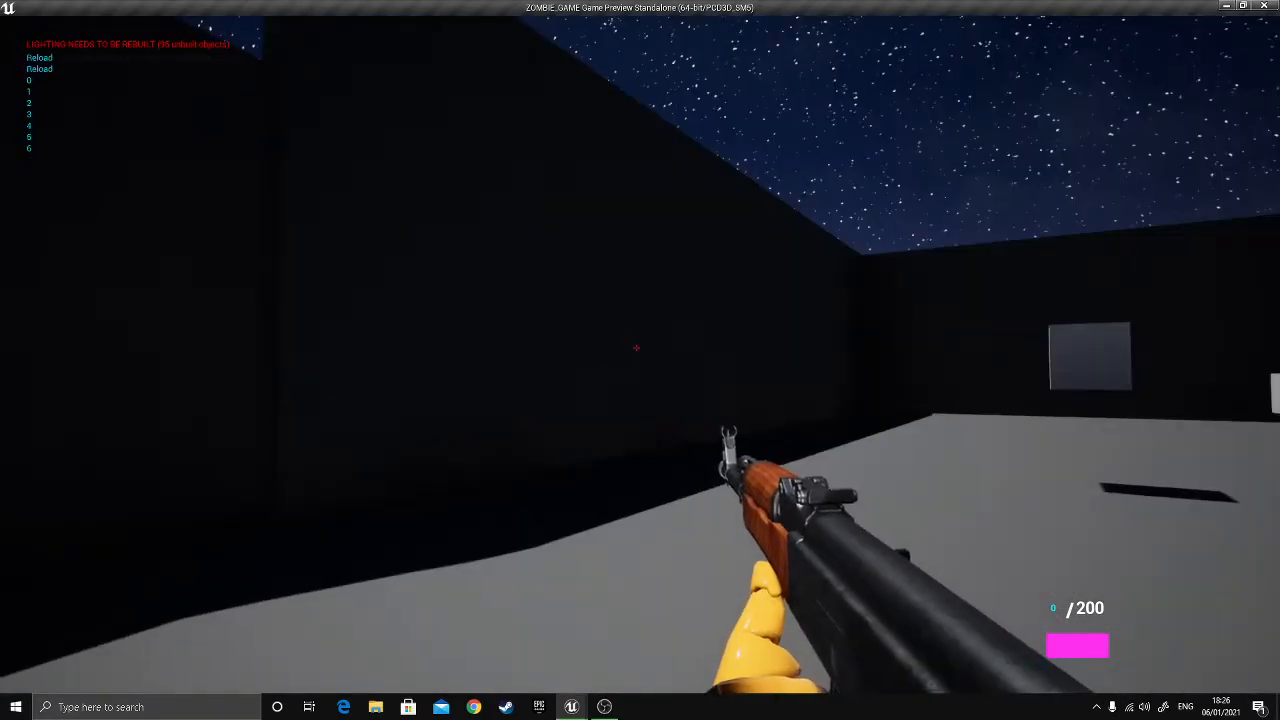
click(636, 348)
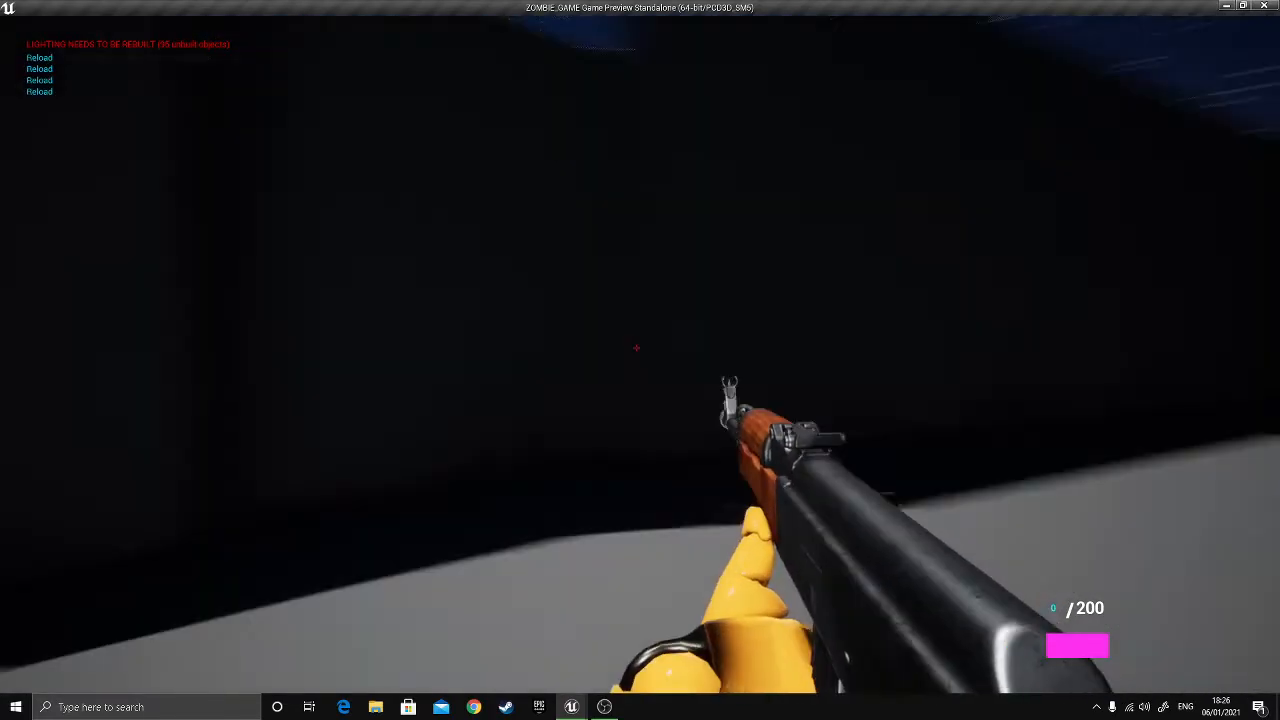
click(636, 348)
click(636, 348)
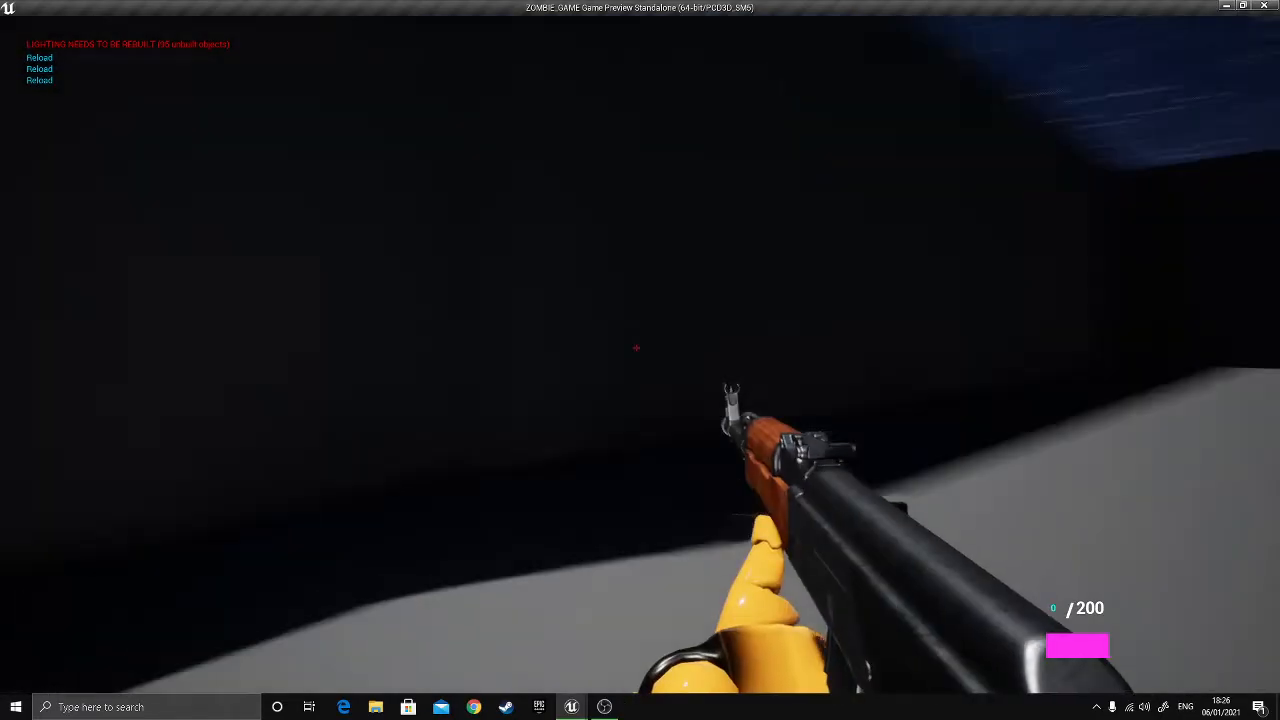
- Reload the empty rifle and fire the fresh magazine down the dark corridor
key(r)
click(636, 348)
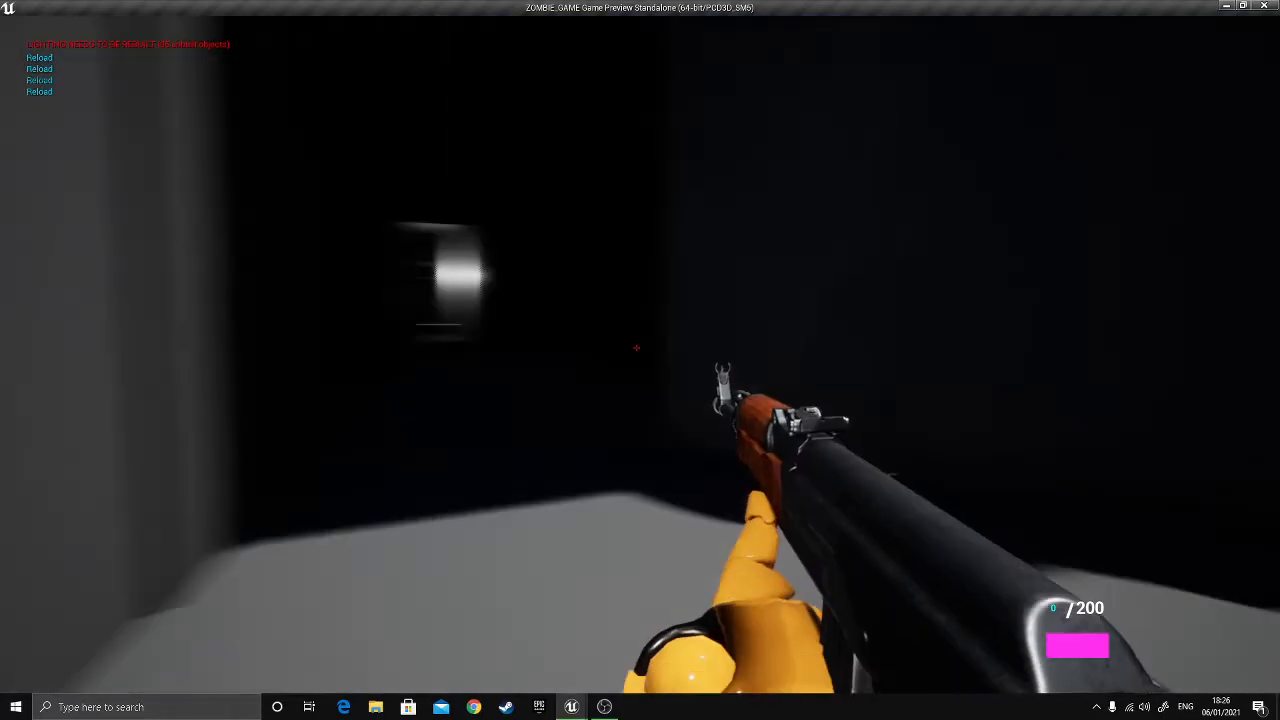
click(636, 348)
click(636, 348)
key(r)
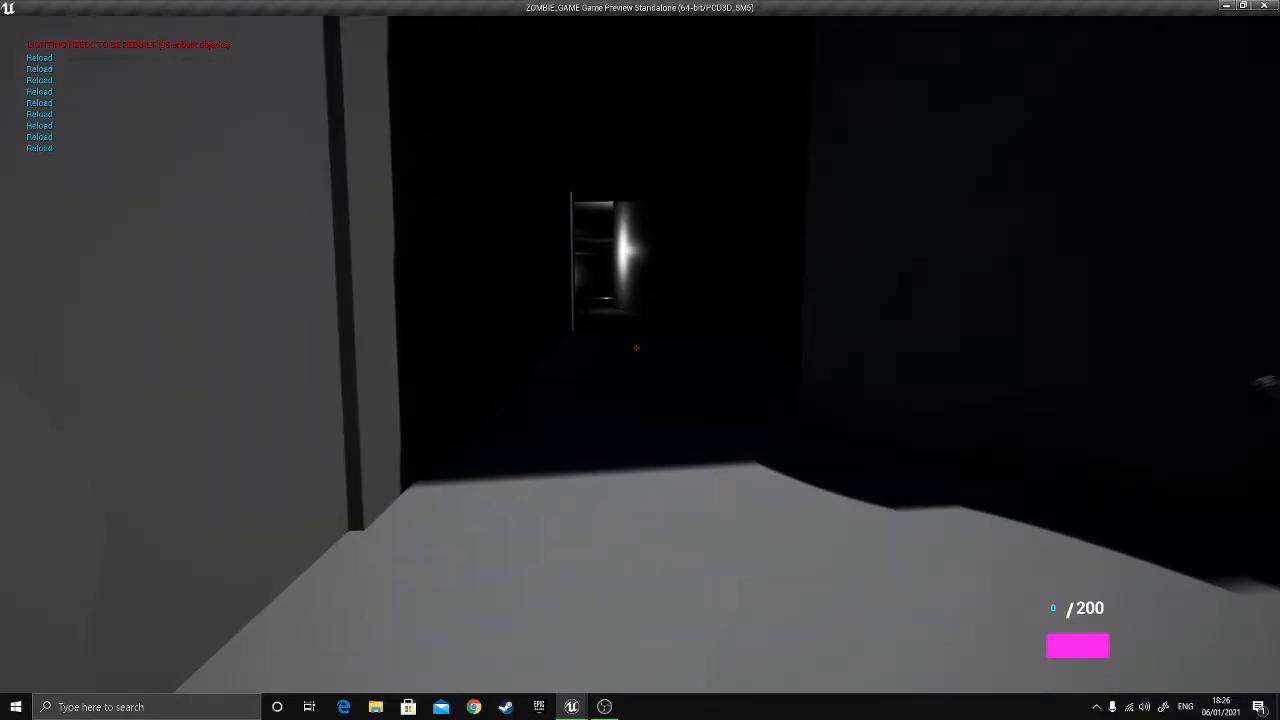
click(636, 348)
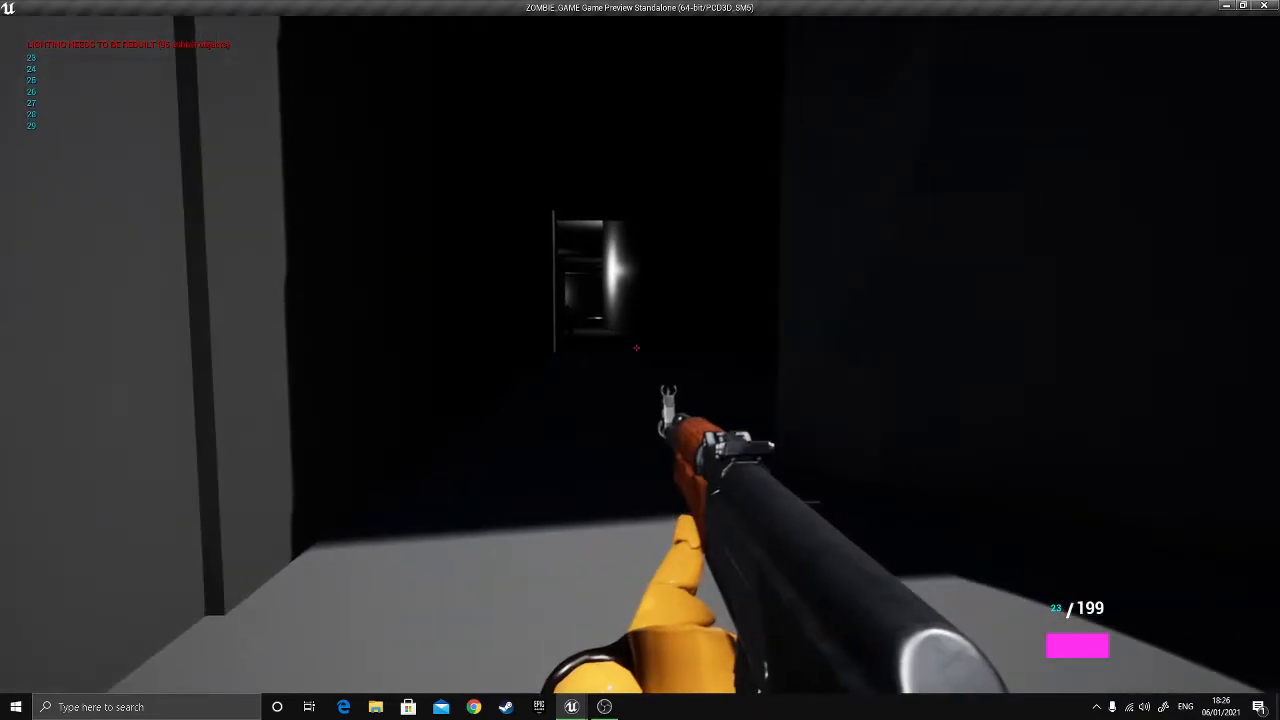
click(636, 348)
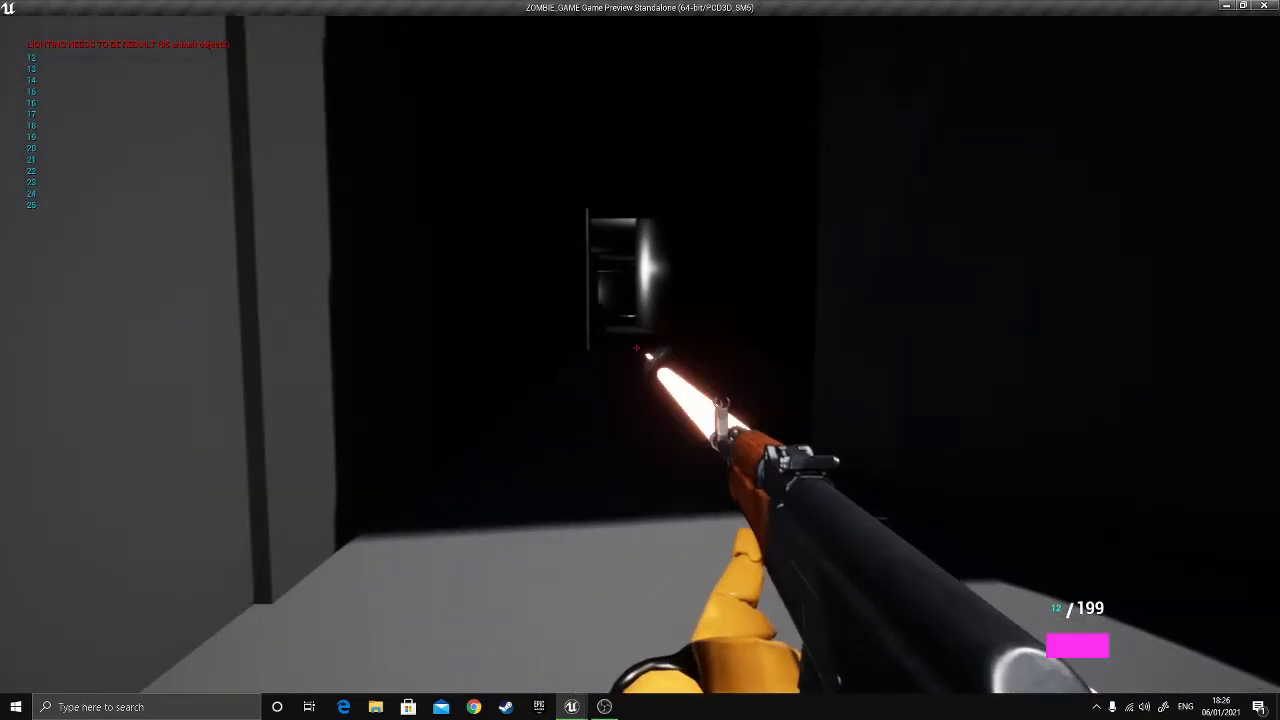
click(636, 348)
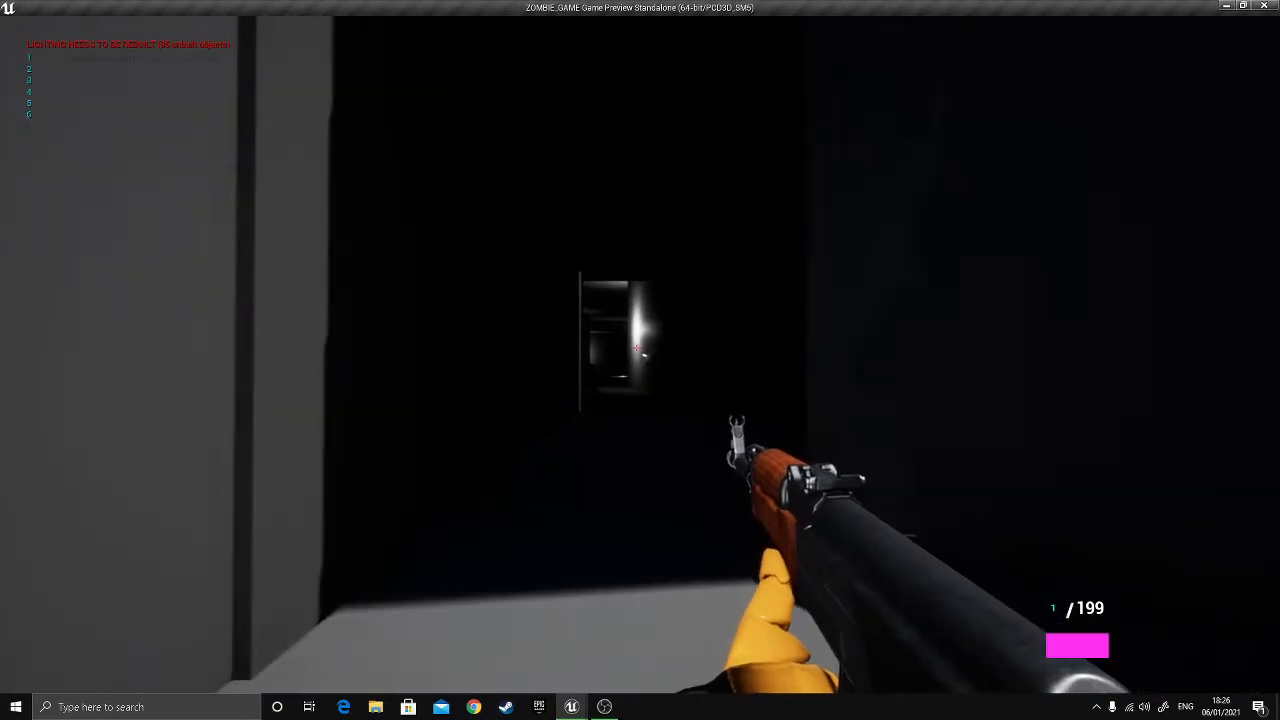
- Fire off the rifle's last round and another full magazine toward the lit doorway, reloading after each
click(636, 348)
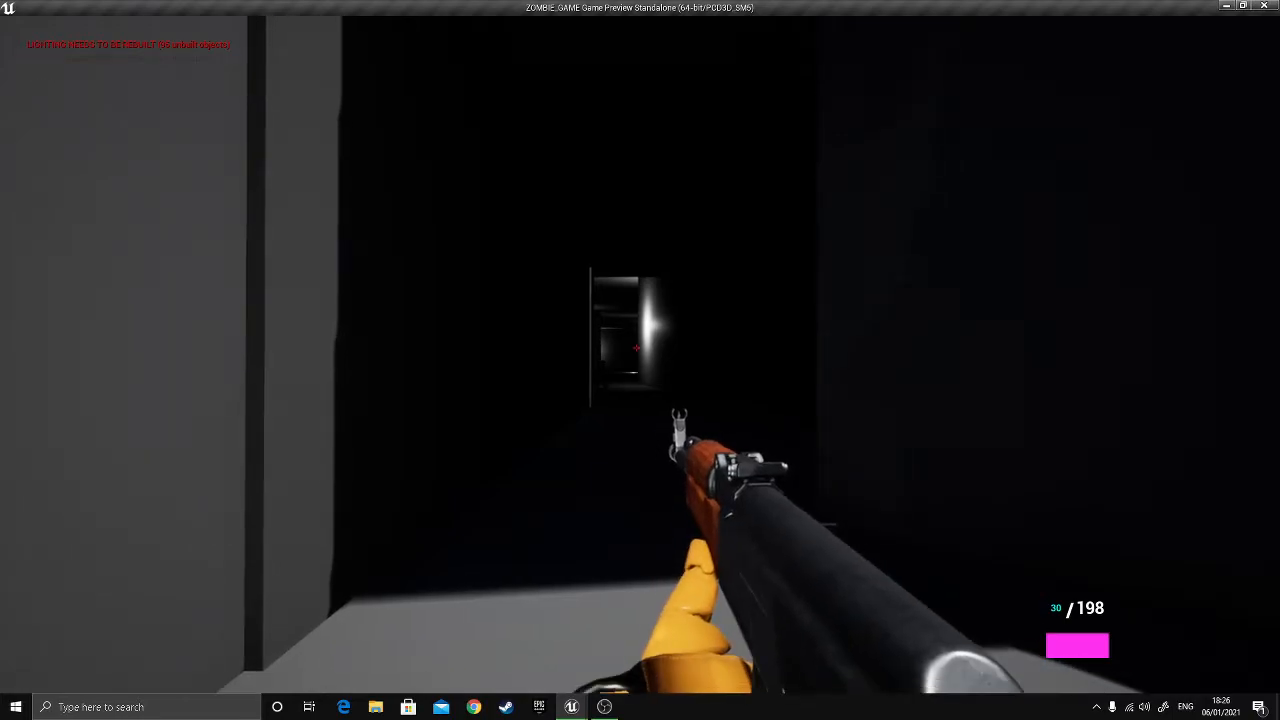
click(636, 348)
click(636, 348)
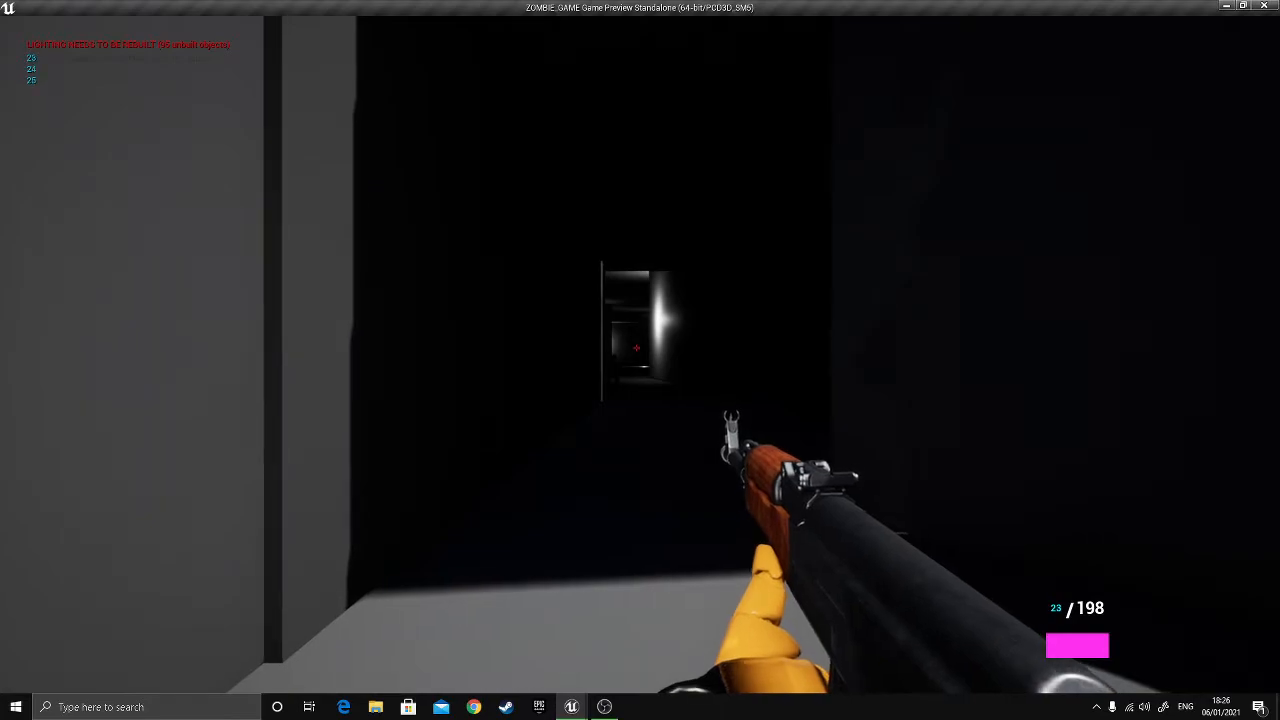
click(636, 348)
click(636, 348)
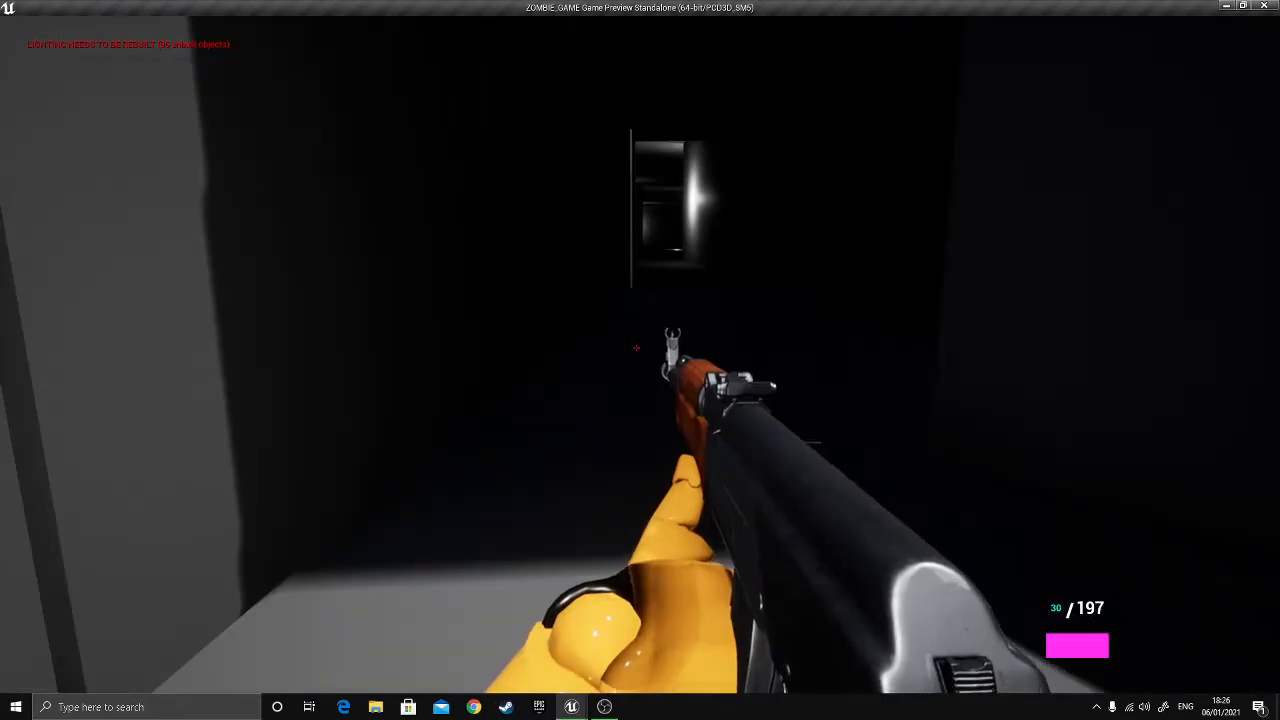
- Equip the shotgun, fire several shots into the corridor and reload it
key(2)
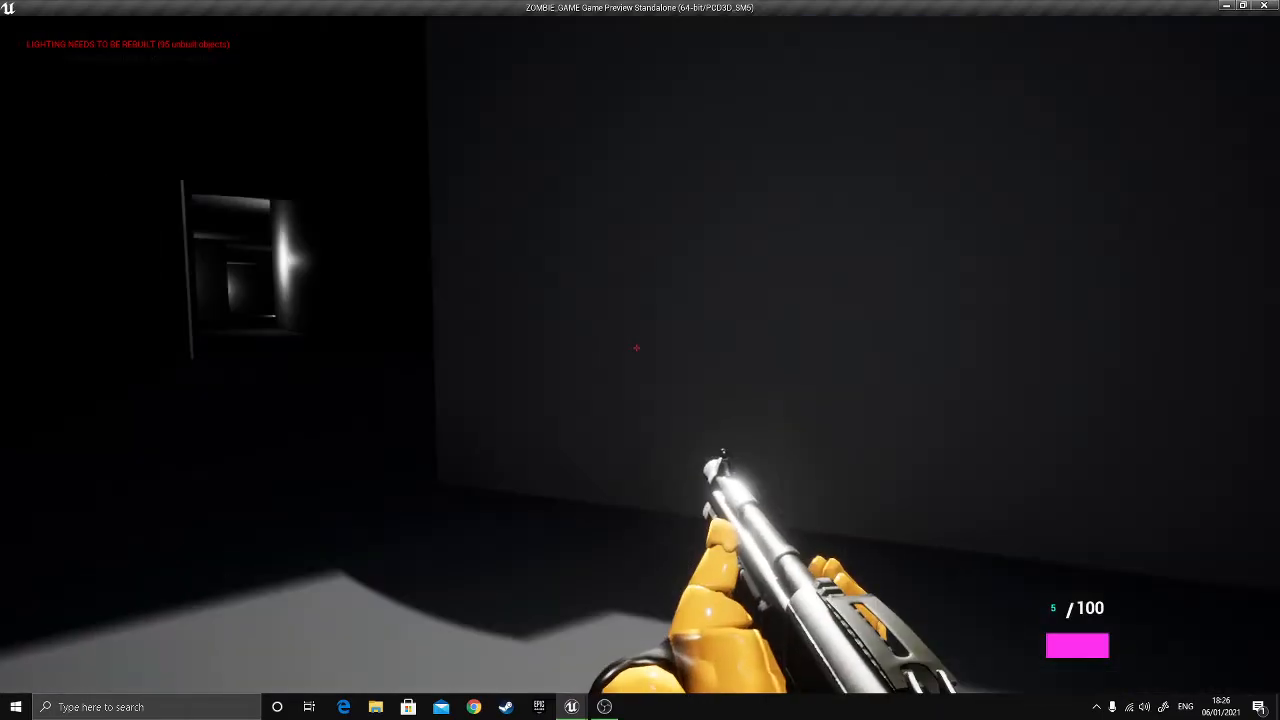
click(636, 347)
click(636, 347)
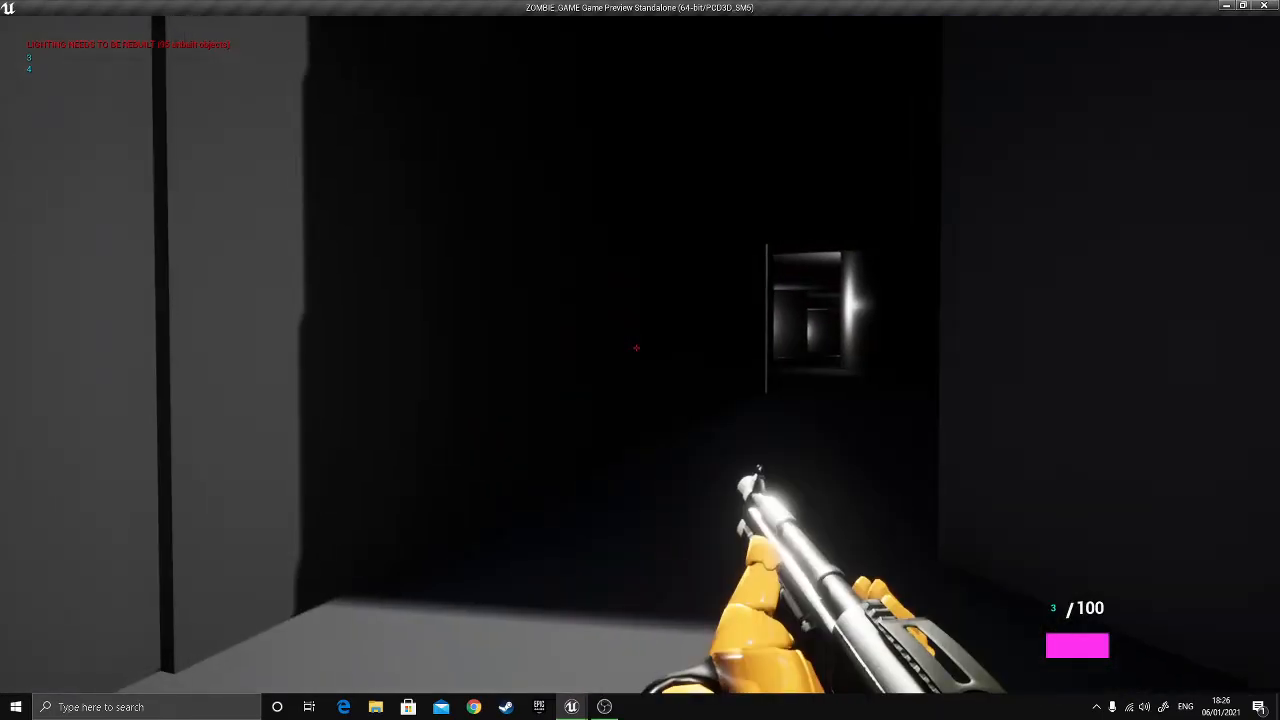
click(636, 347)
click(636, 347)
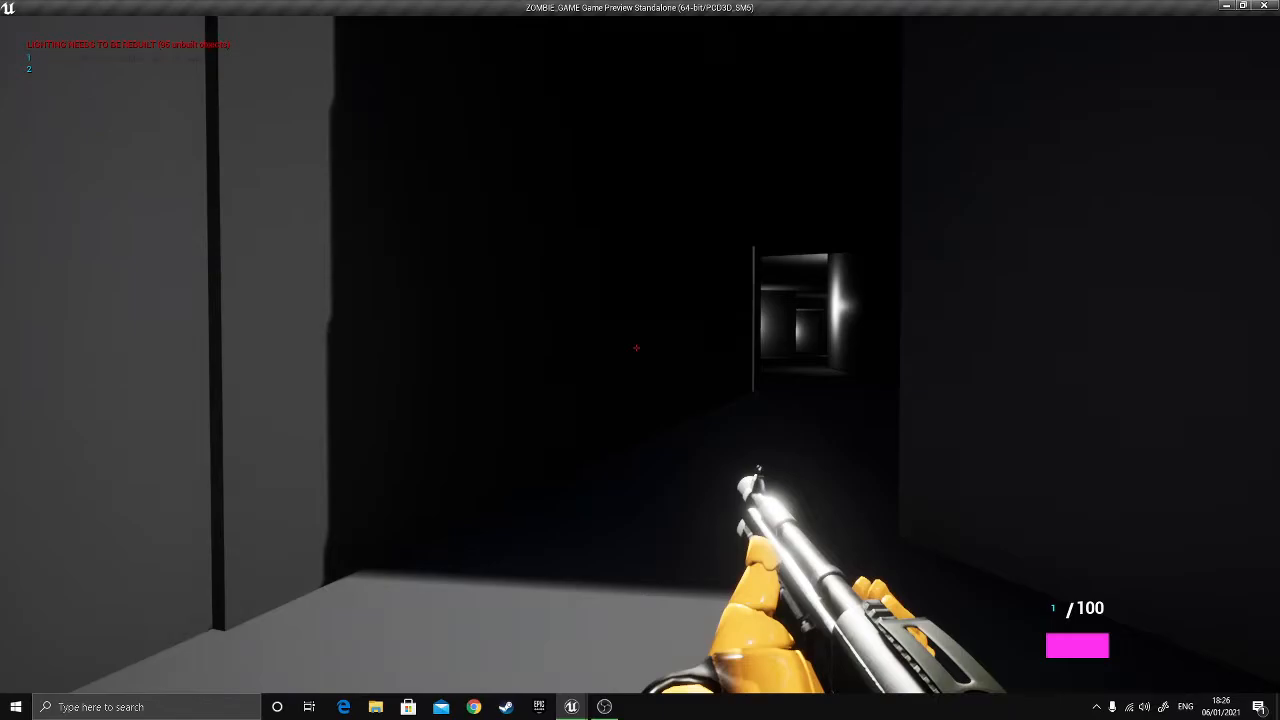
key(r)
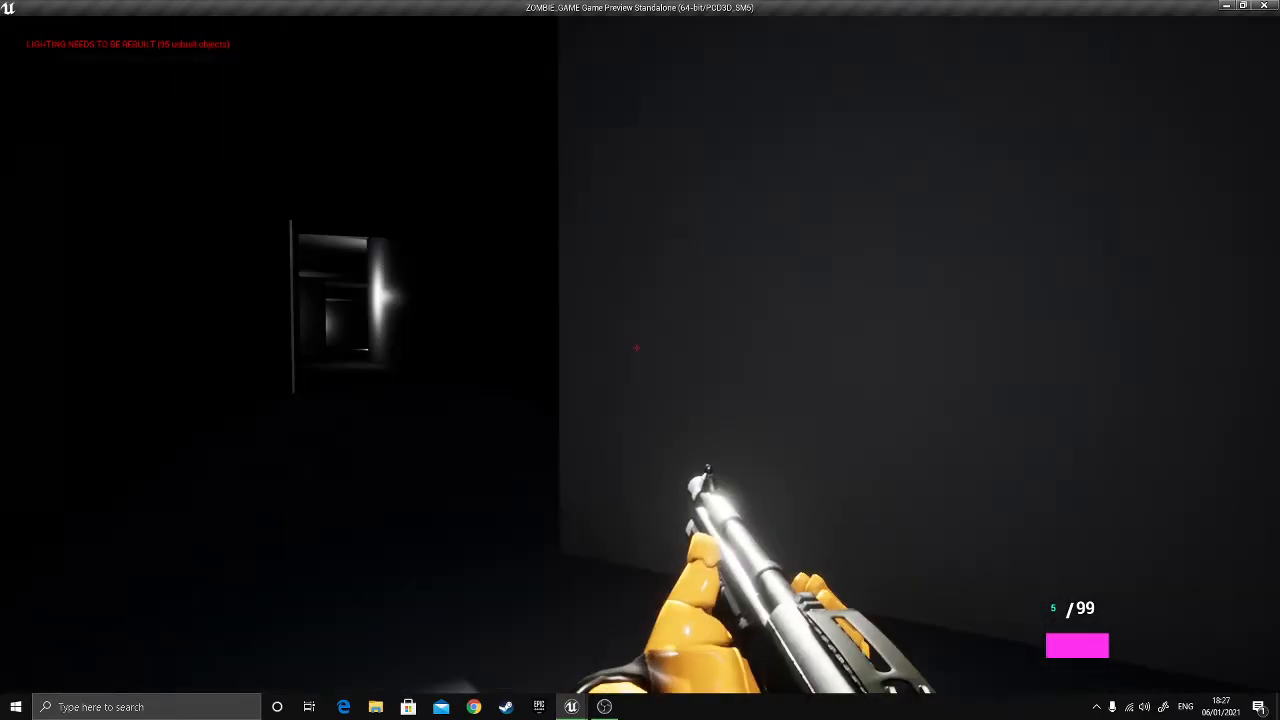
- Test firing and reloading the pistol in the corridor, and end the preview
key(1)
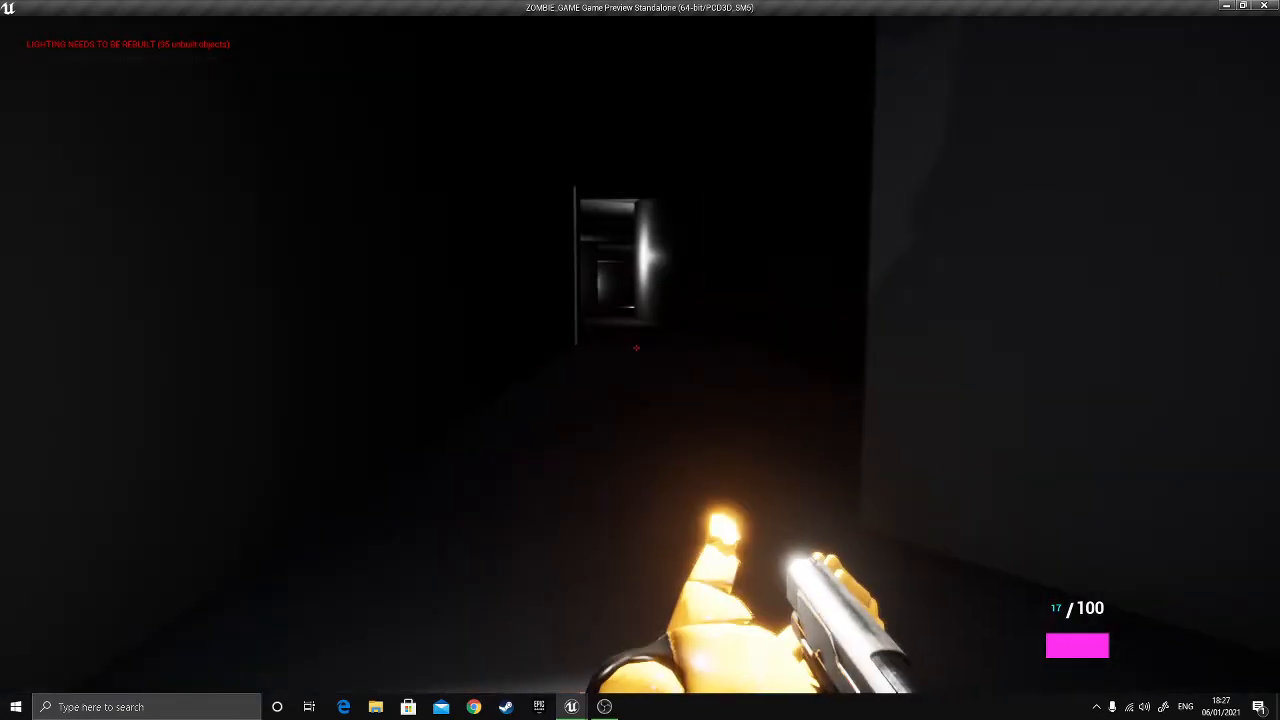
click(636, 348)
click(636, 348)
click(636, 348)
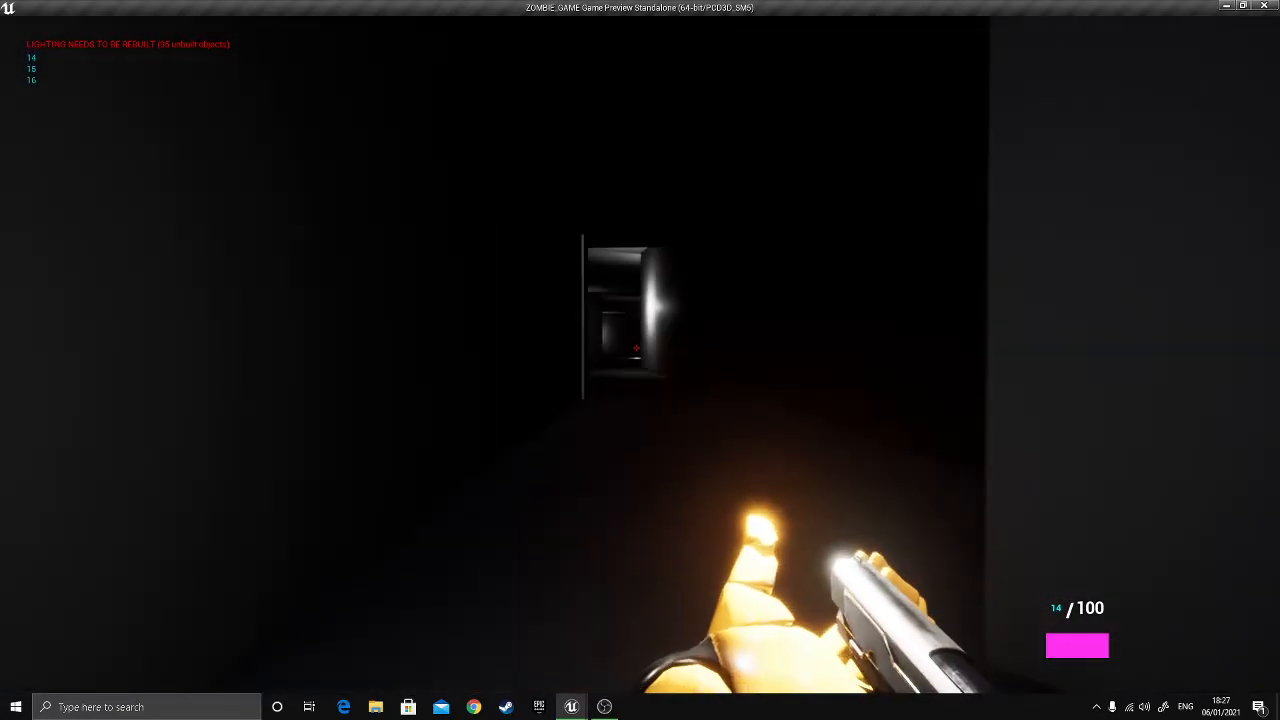
click(636, 348)
click(636, 348)
click(636, 348)
click(636, 348)
click(636, 348)
click(636, 348)
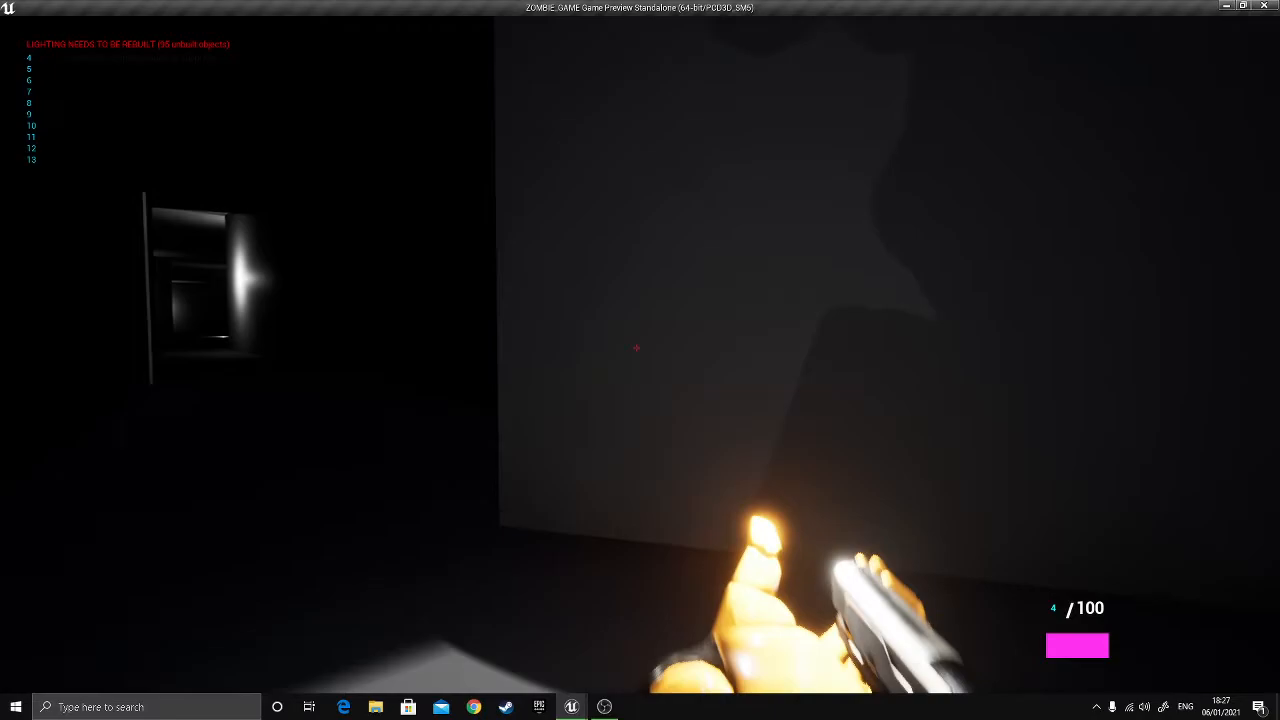
click(636, 348)
click(636, 348)
key(r)
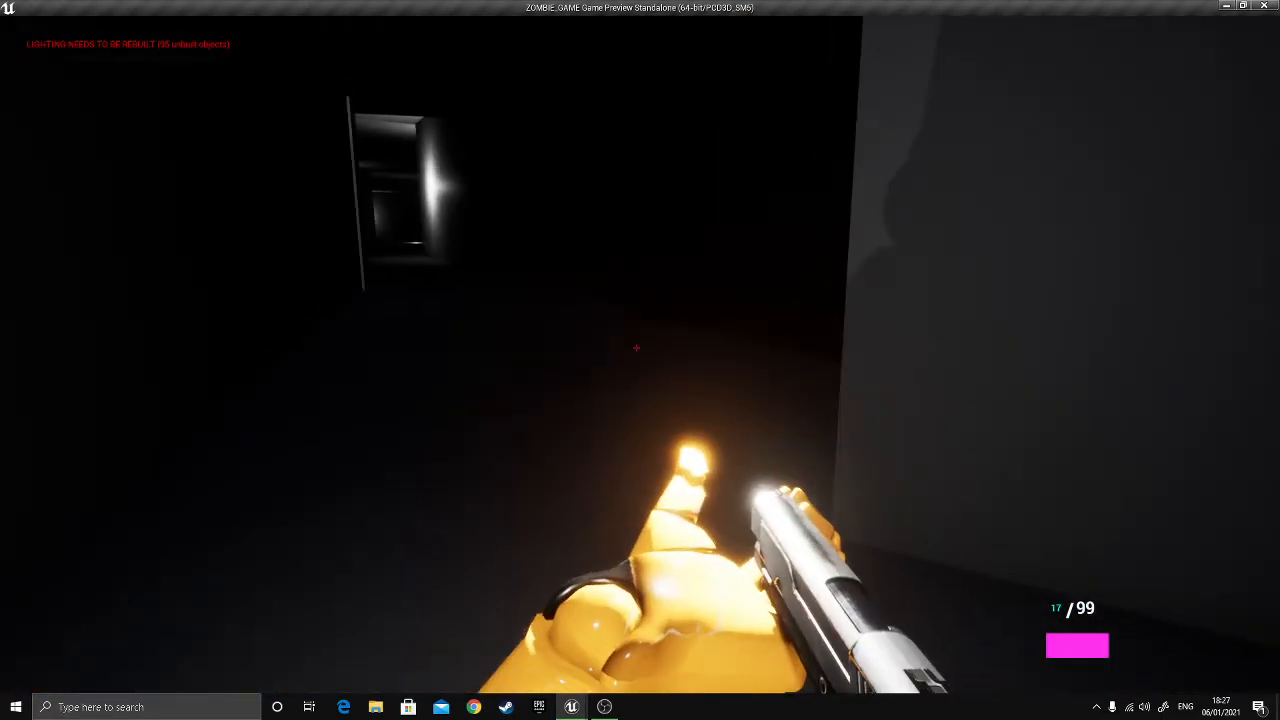
key(1)
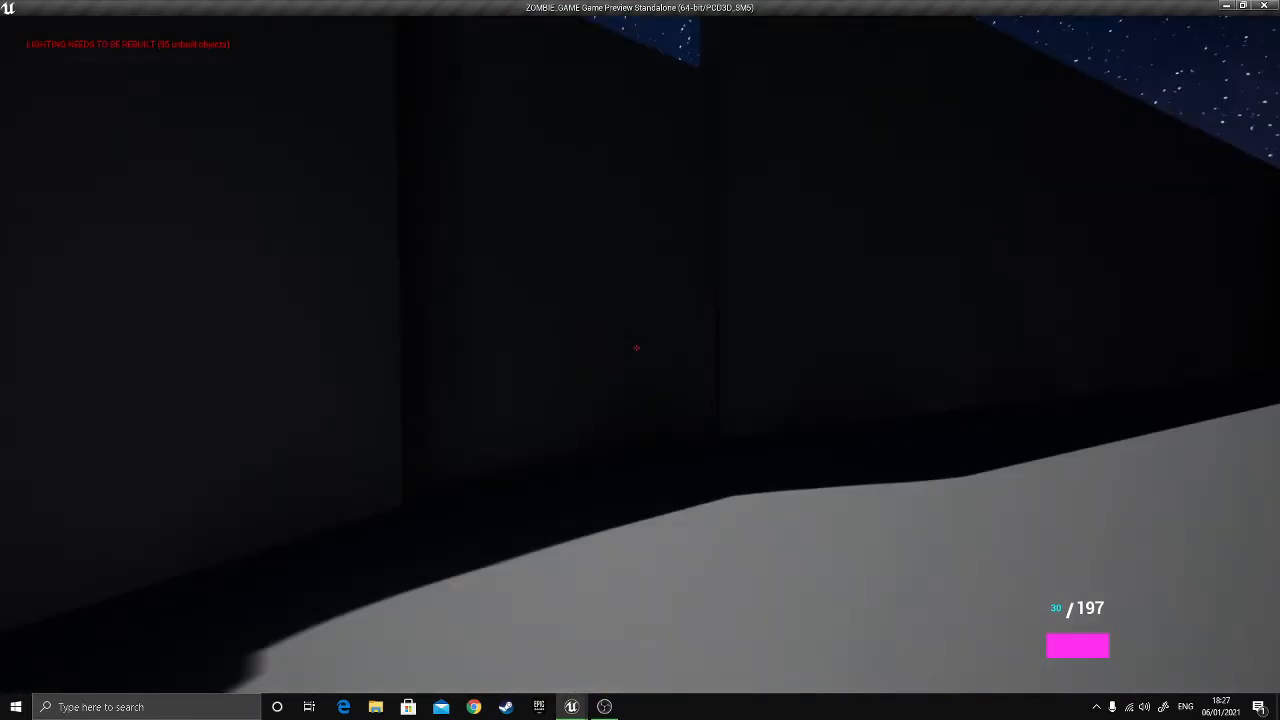
key(Escape)
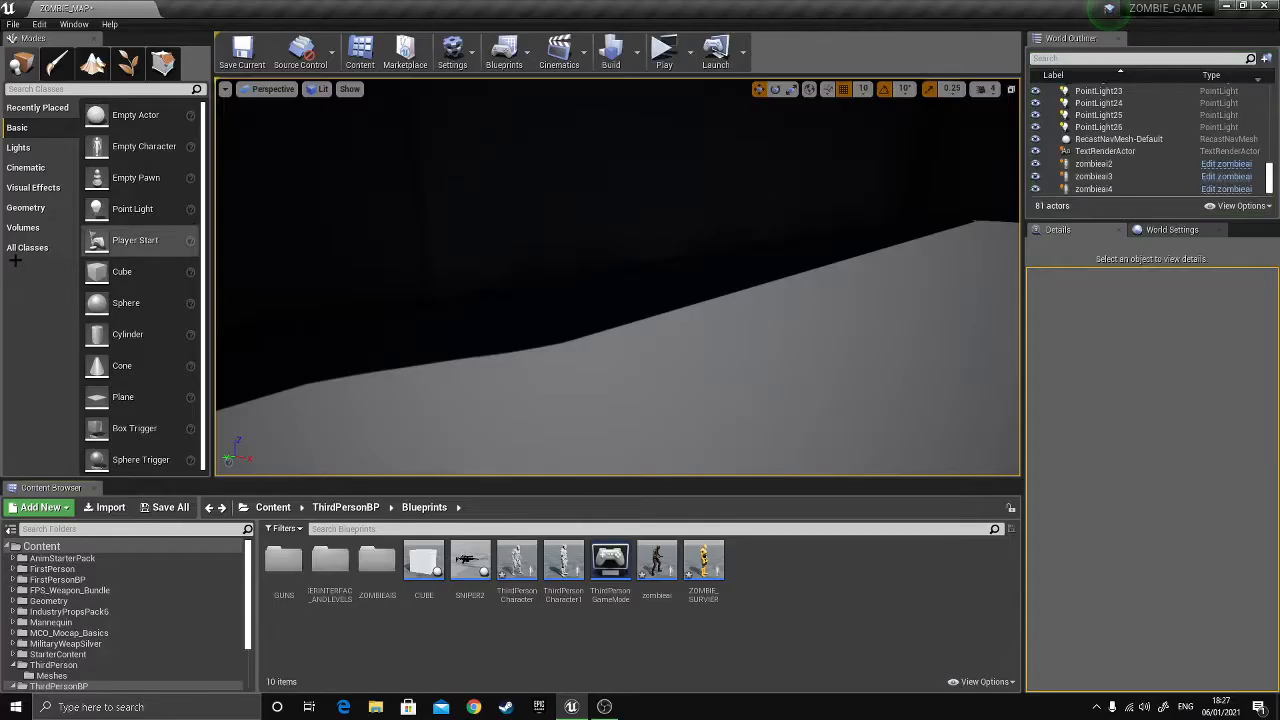
- Delete the zombieai2 character standing beyond the lit wall
right_drag(480, 280, 228, 280)
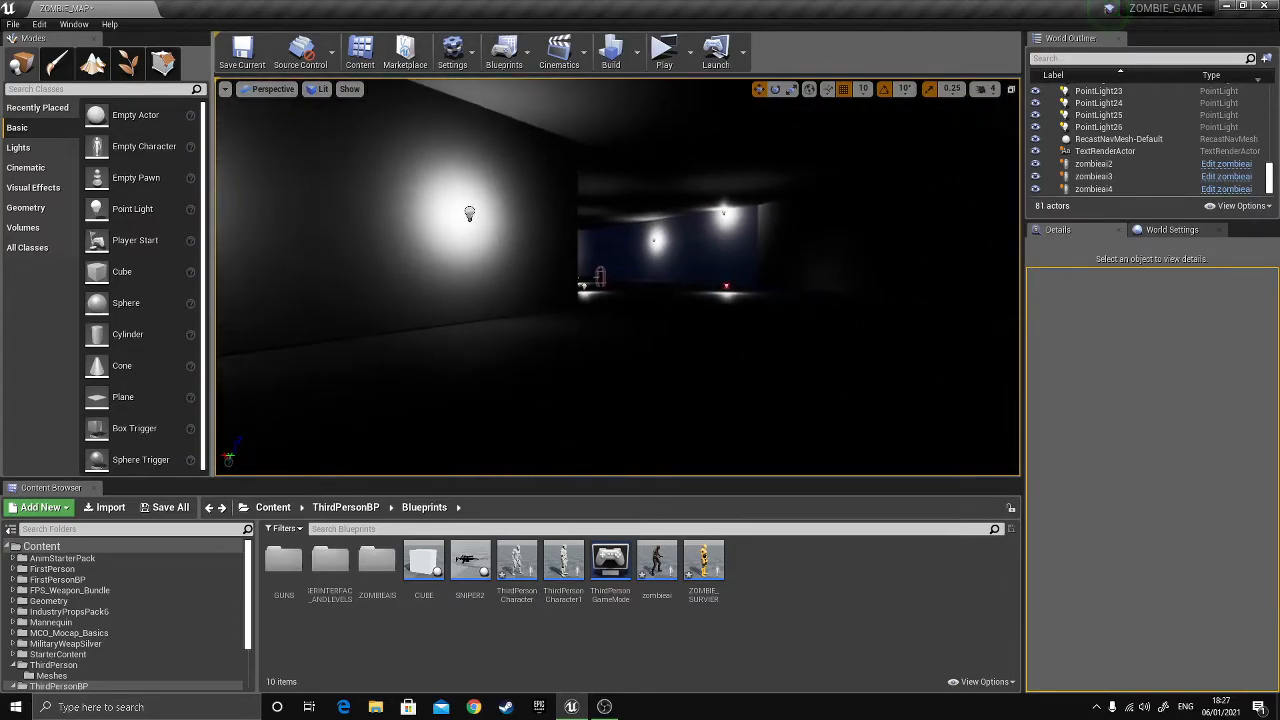
click(599, 274)
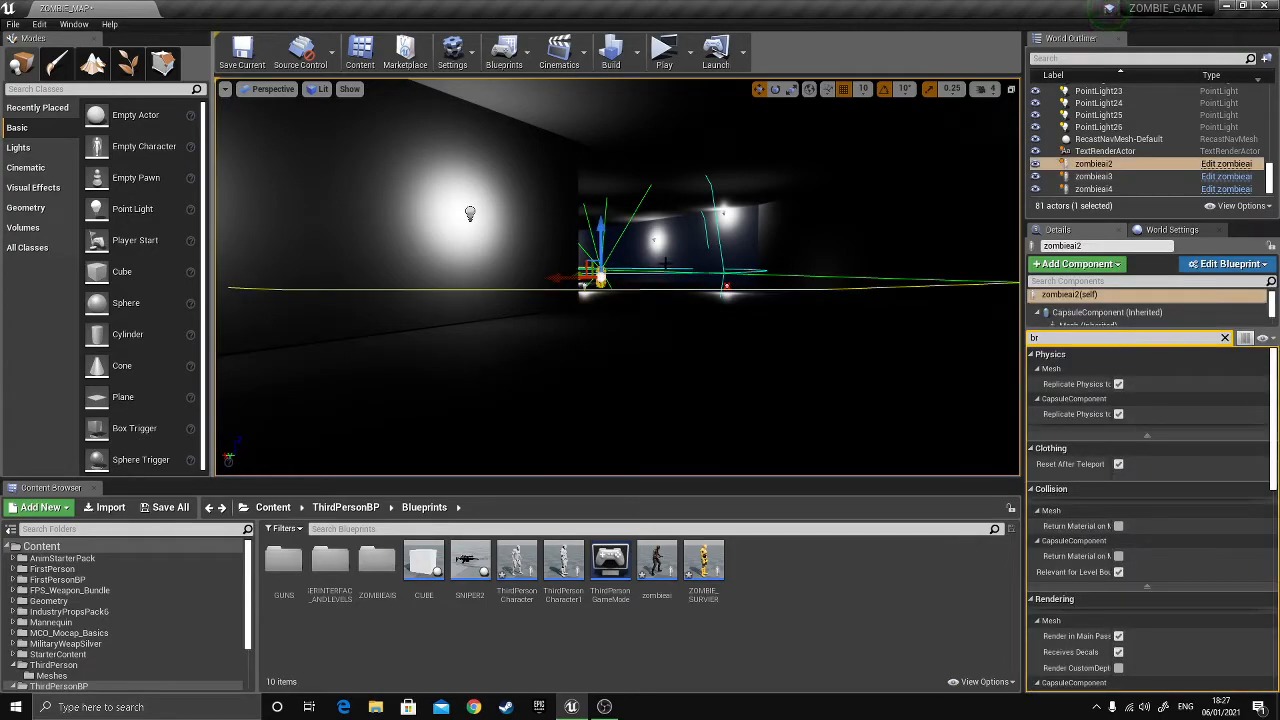
key(Delete)
- Play the level and walk the rifle-armed player down the corridor up to the approaching zombie
mouse_move(662, 265)
right_down()
mouse_move(648, 266)
mouse_move(672, 262)
mouse_move(645, 264)
right_up()
click(665, 55)
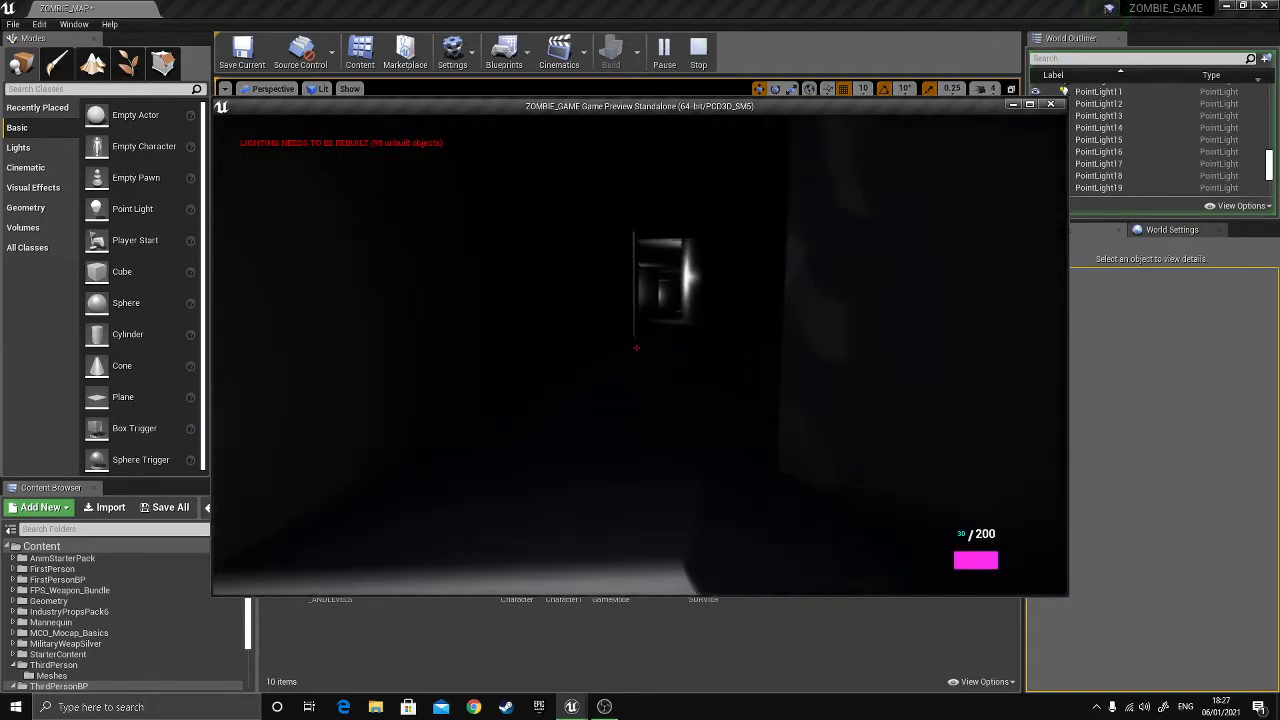
key(w)
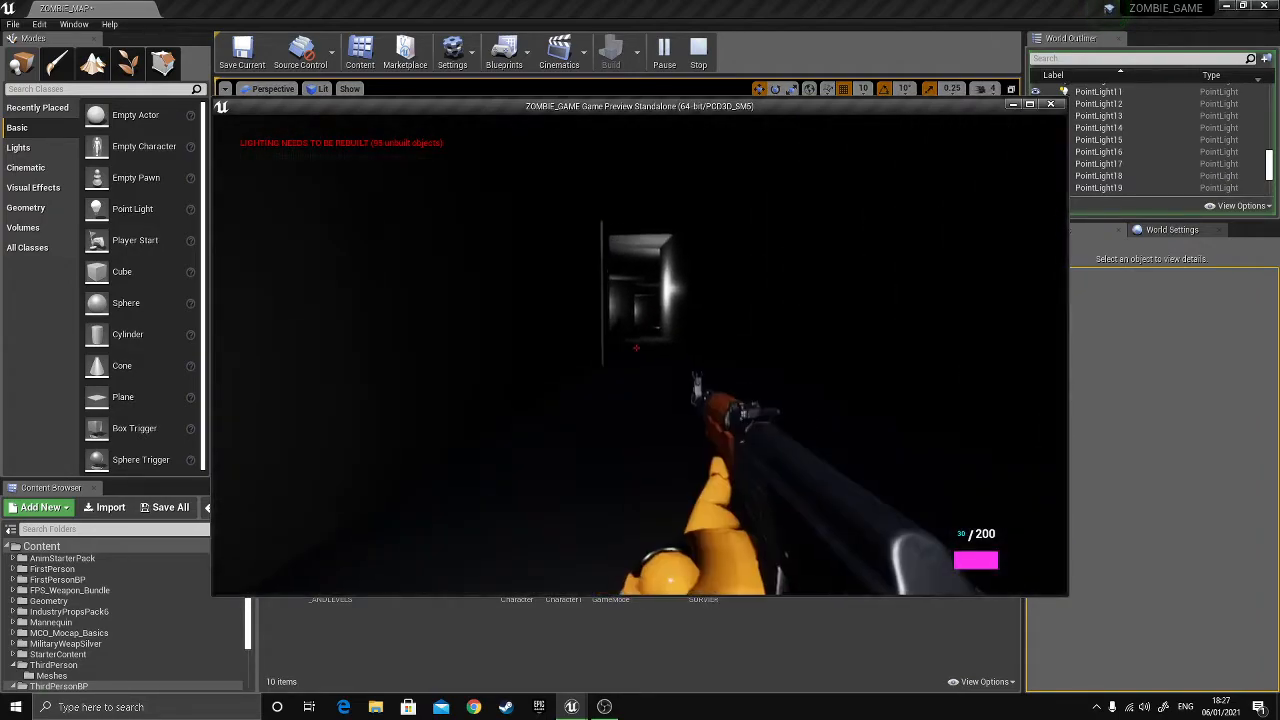
key(w)
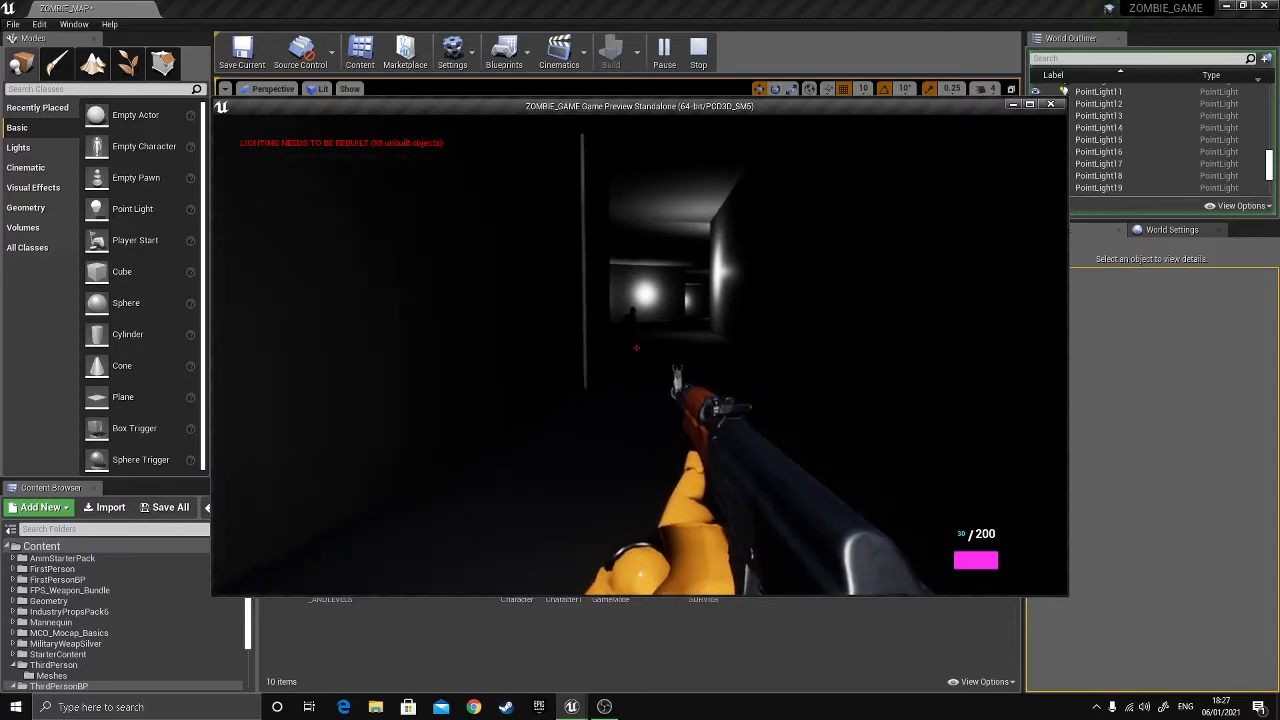
key(w)
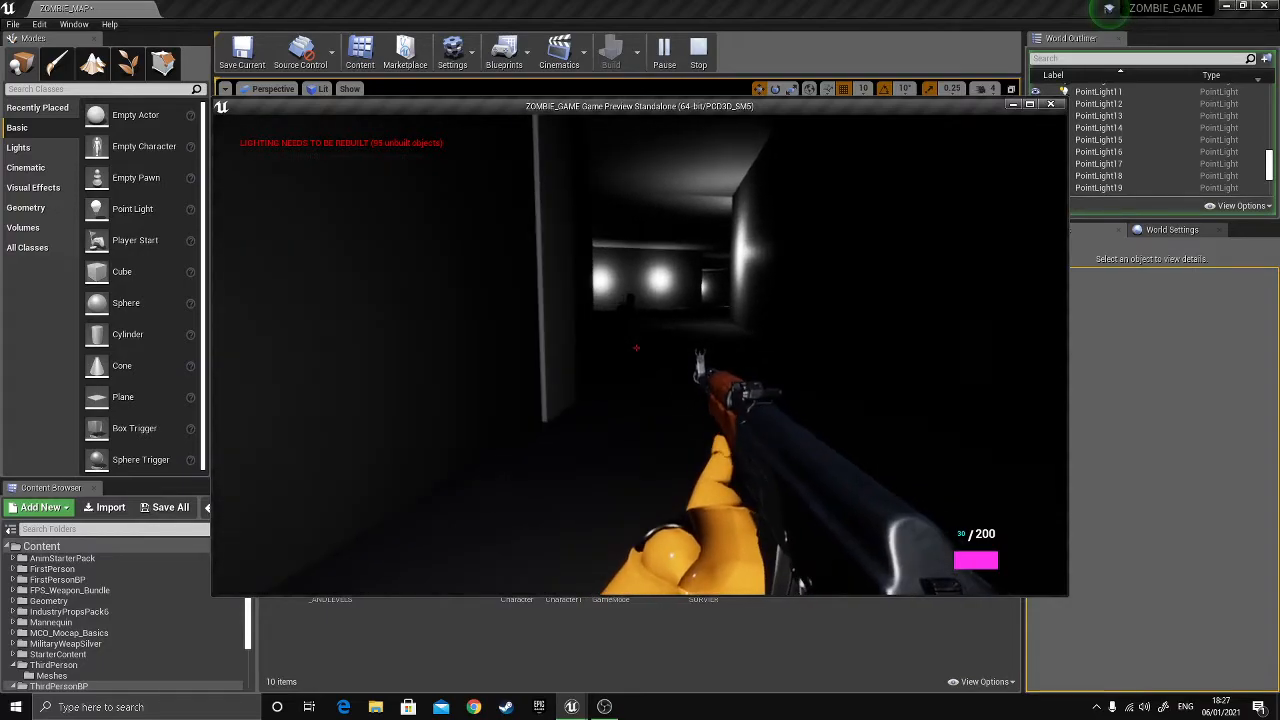
key(w)
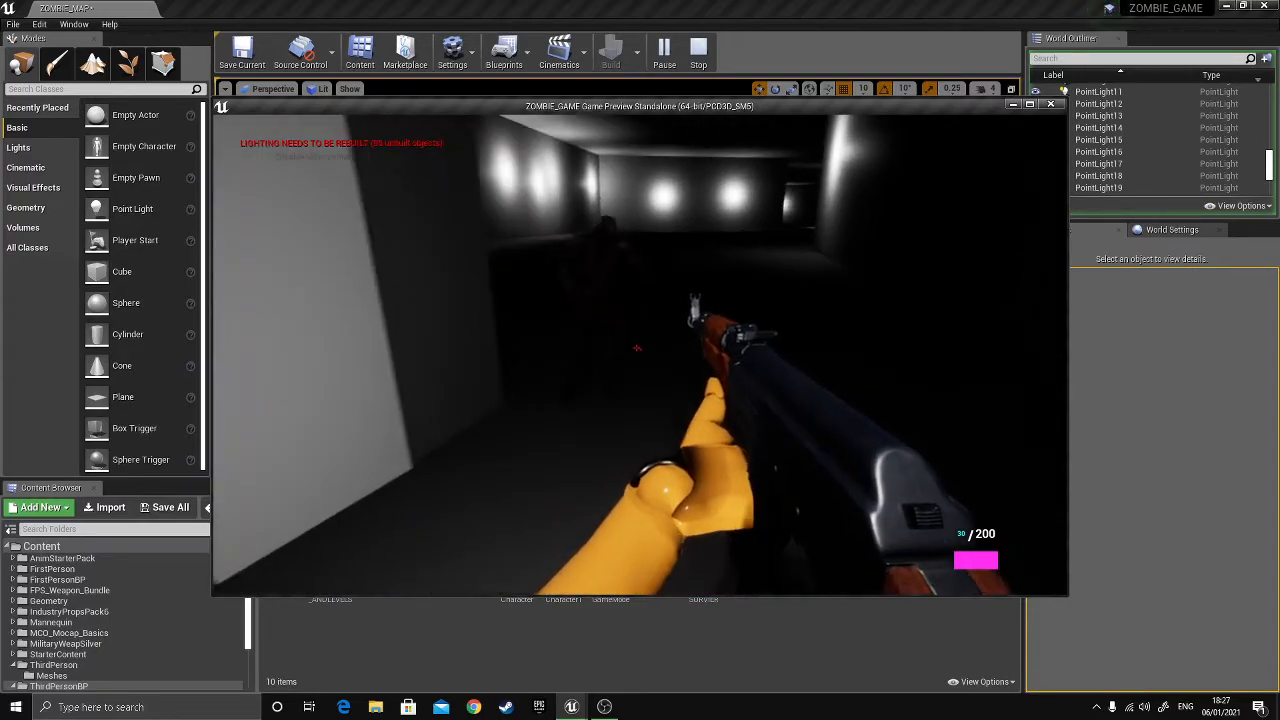
- Move the player back and forth in front of the zombie to test how it chases and attacks
key(s)
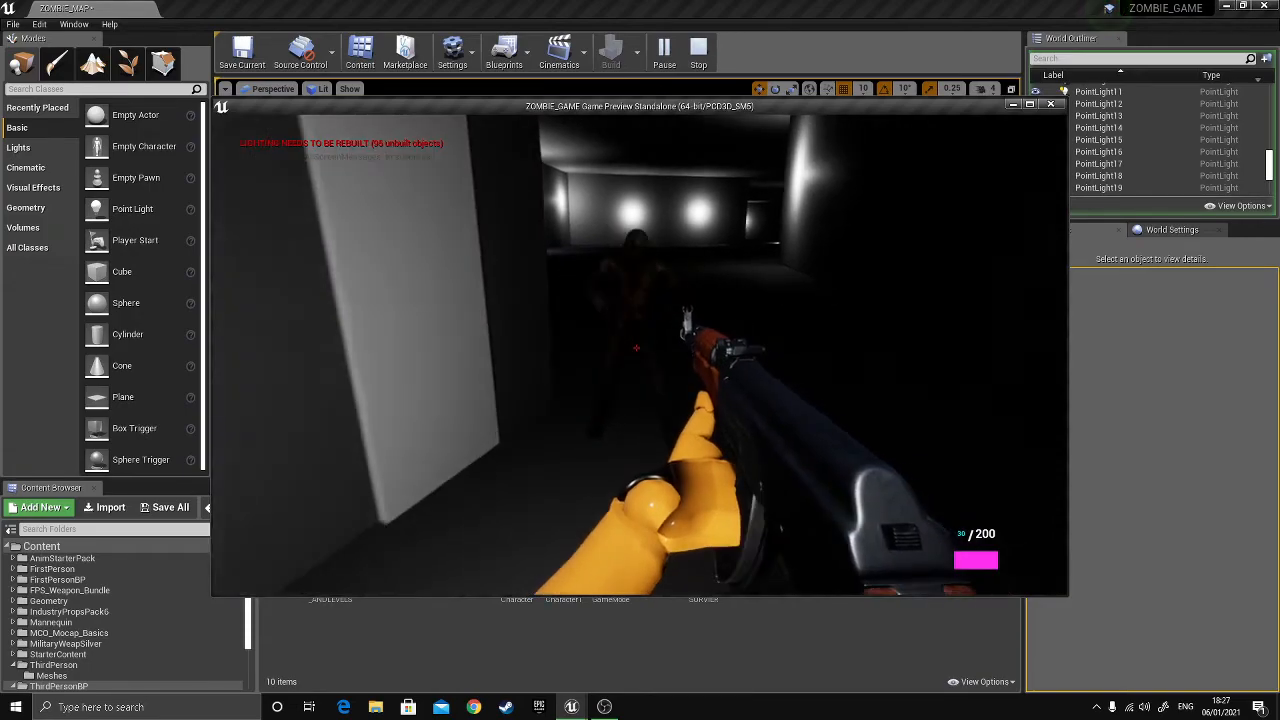
key(w)
key(s)
key(w)
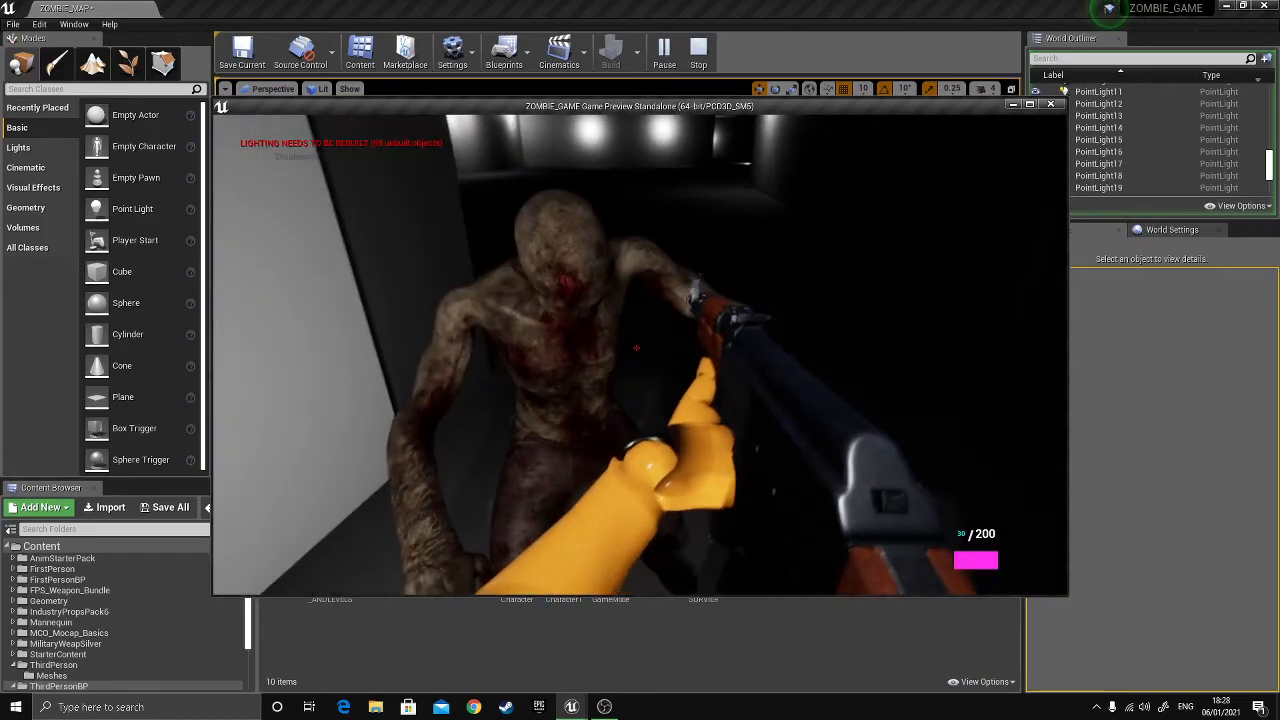
key(s)
key(w)
key(s)
key(s)
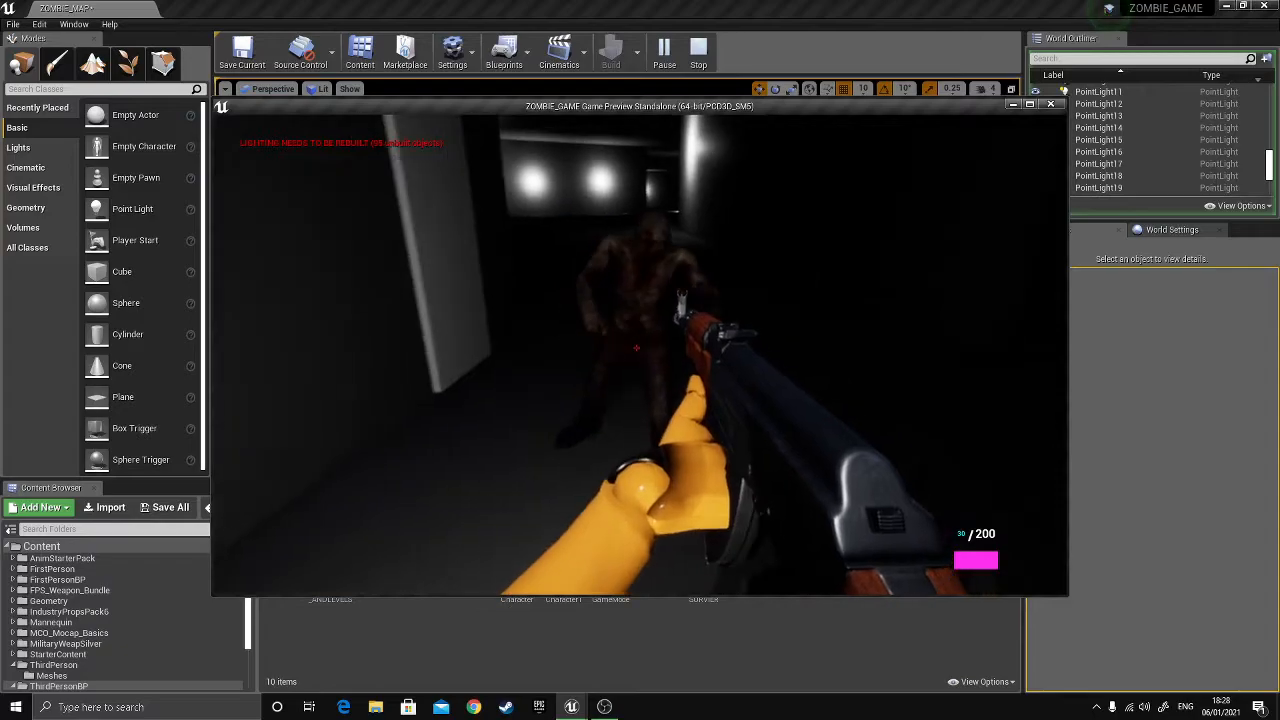
key(s)
key(w)
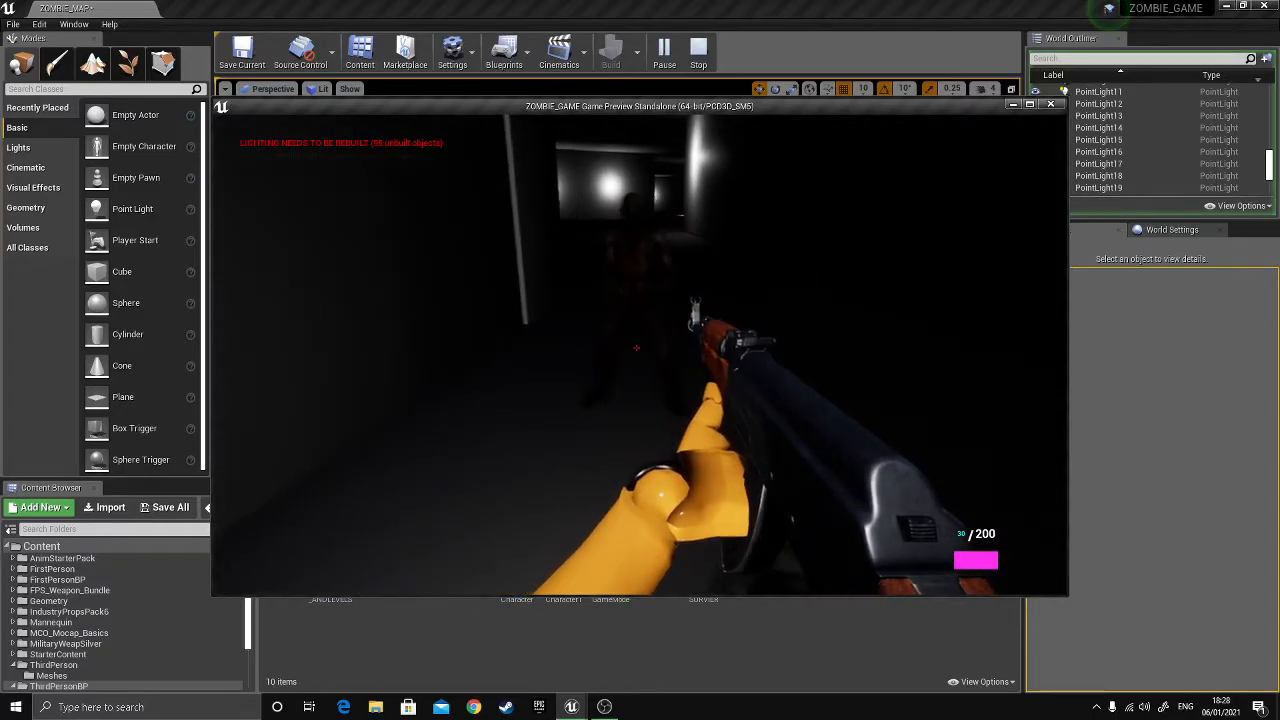
key(s)
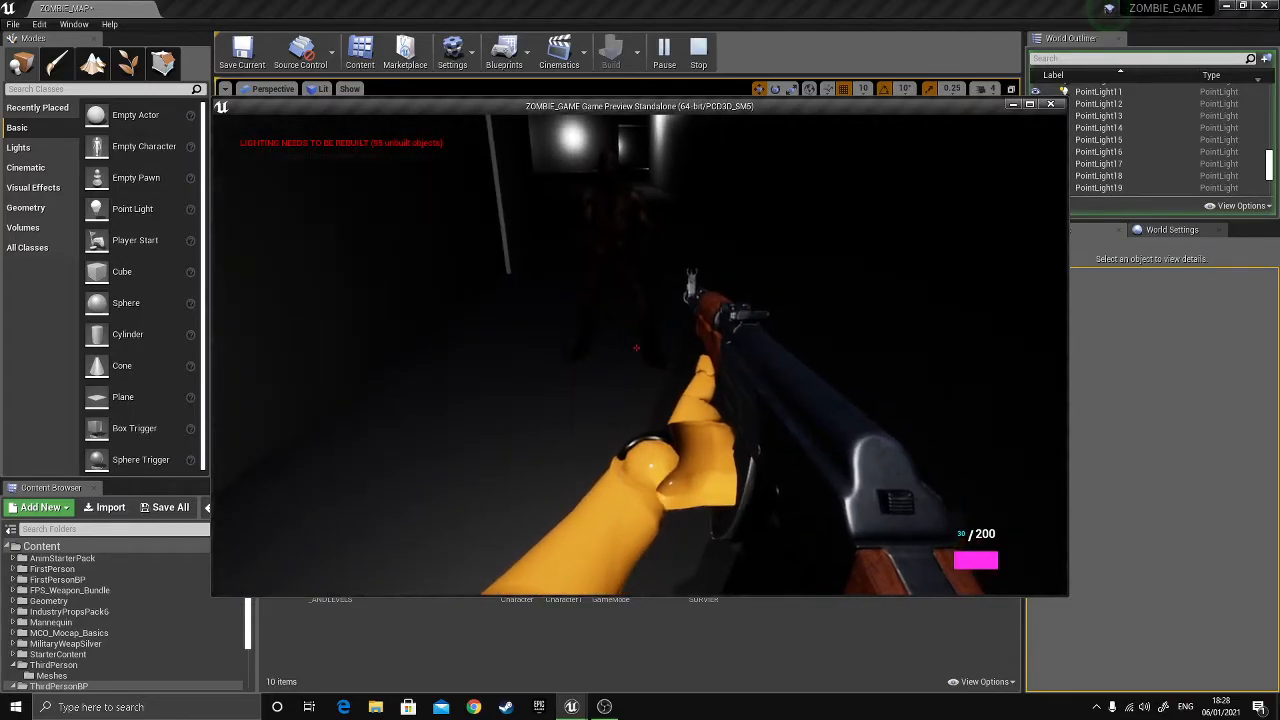
key(s)
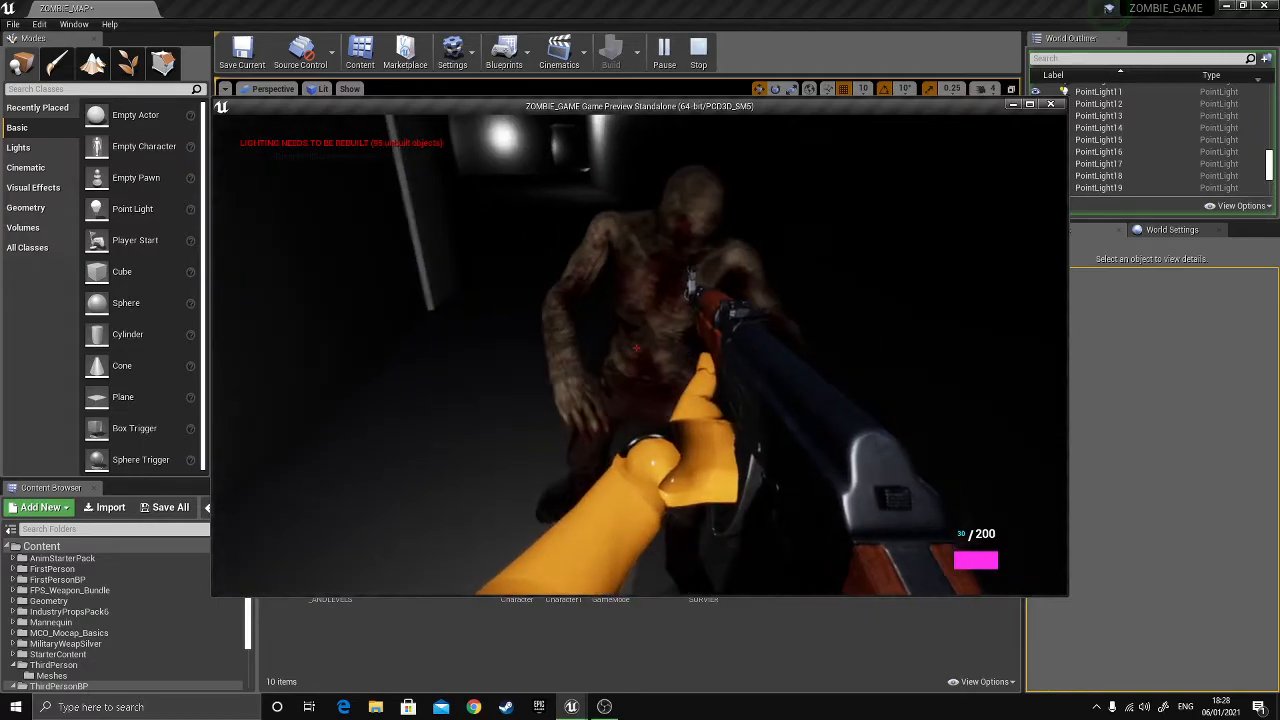
key(s)
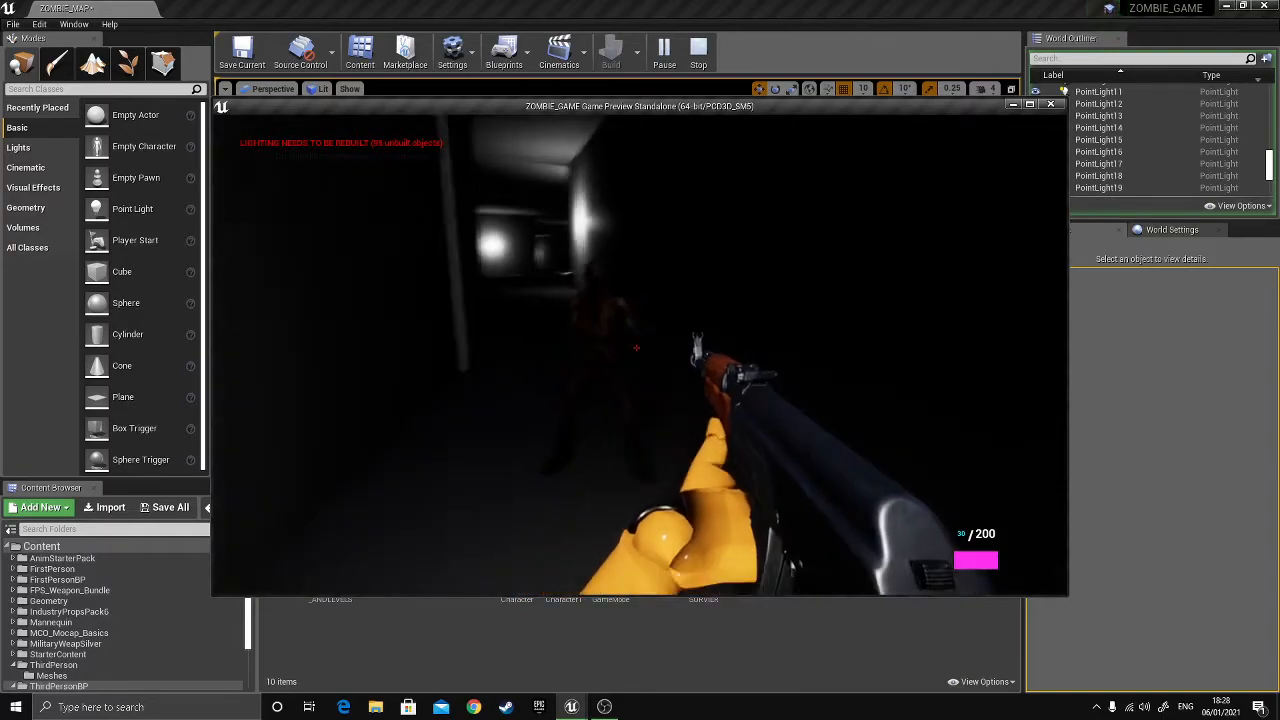
- Shoot the chasing zombie with the rifle and end the preview
drag(636, 347, 636, 347)
click(636, 347)
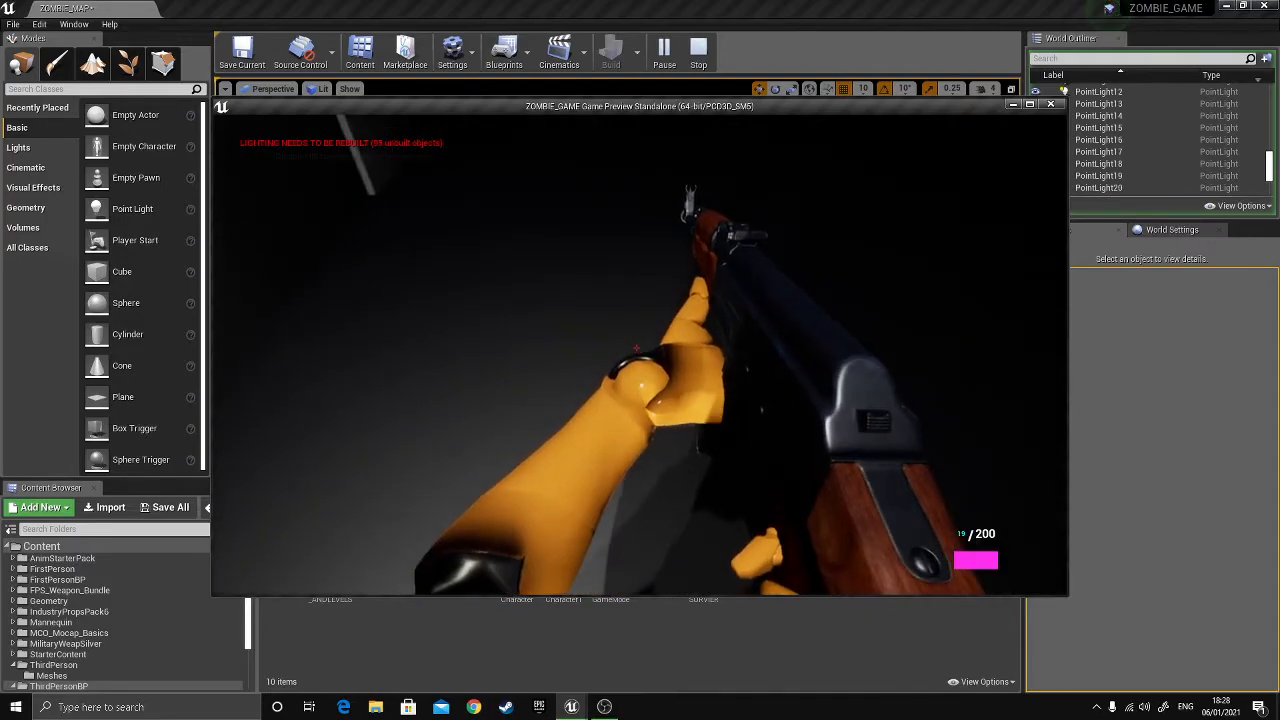
key(Escape)
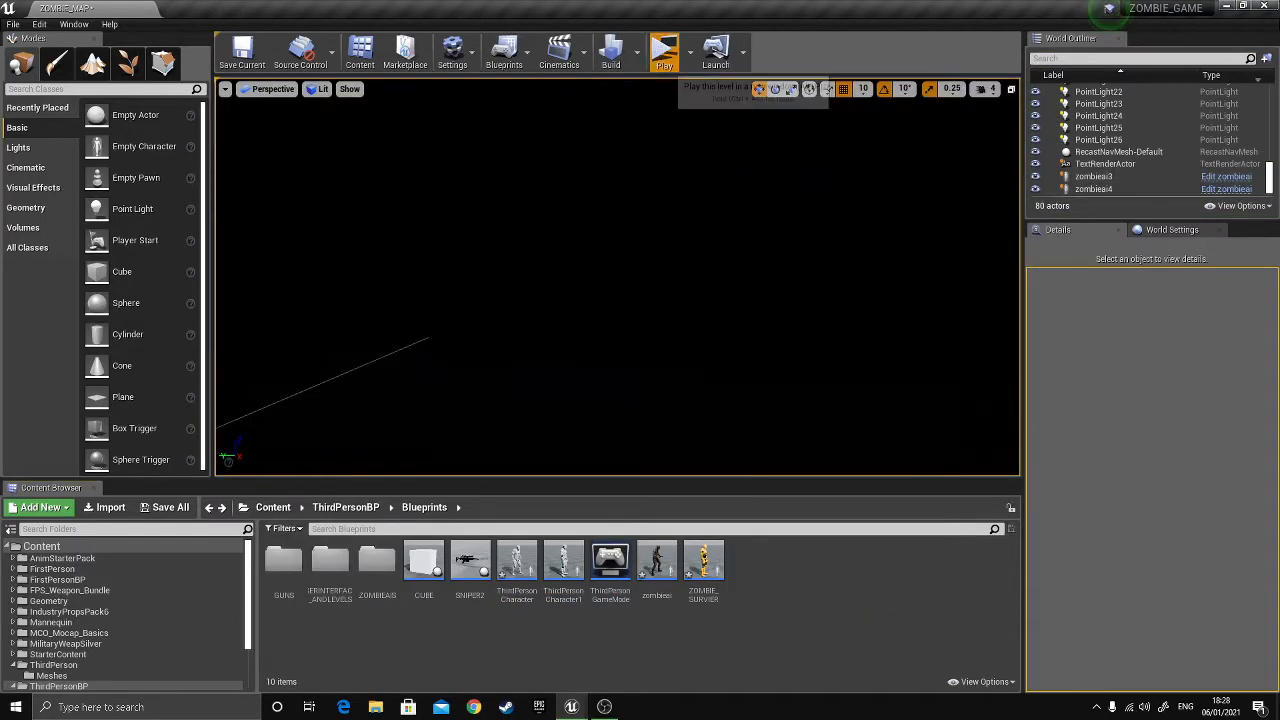
- Play the level, walk down the corridor to the zombie, shoot it with the shotgun and end the preview
click(664, 50)
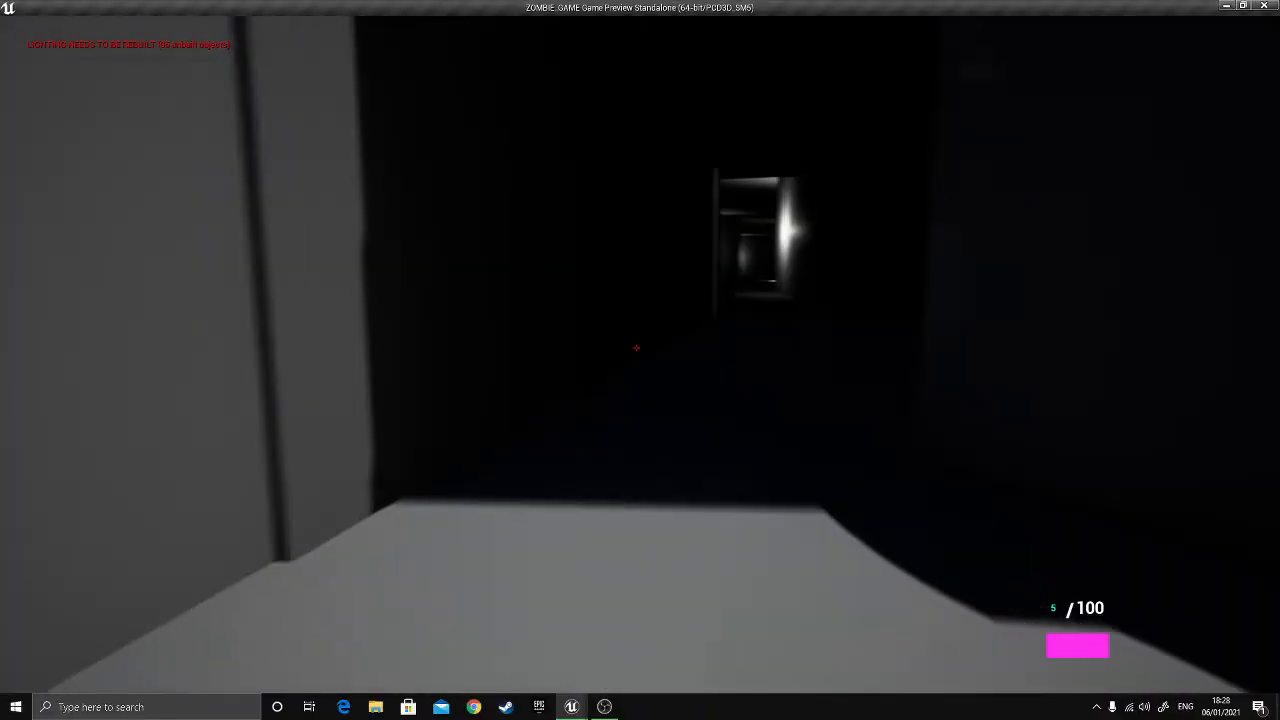
key(w)
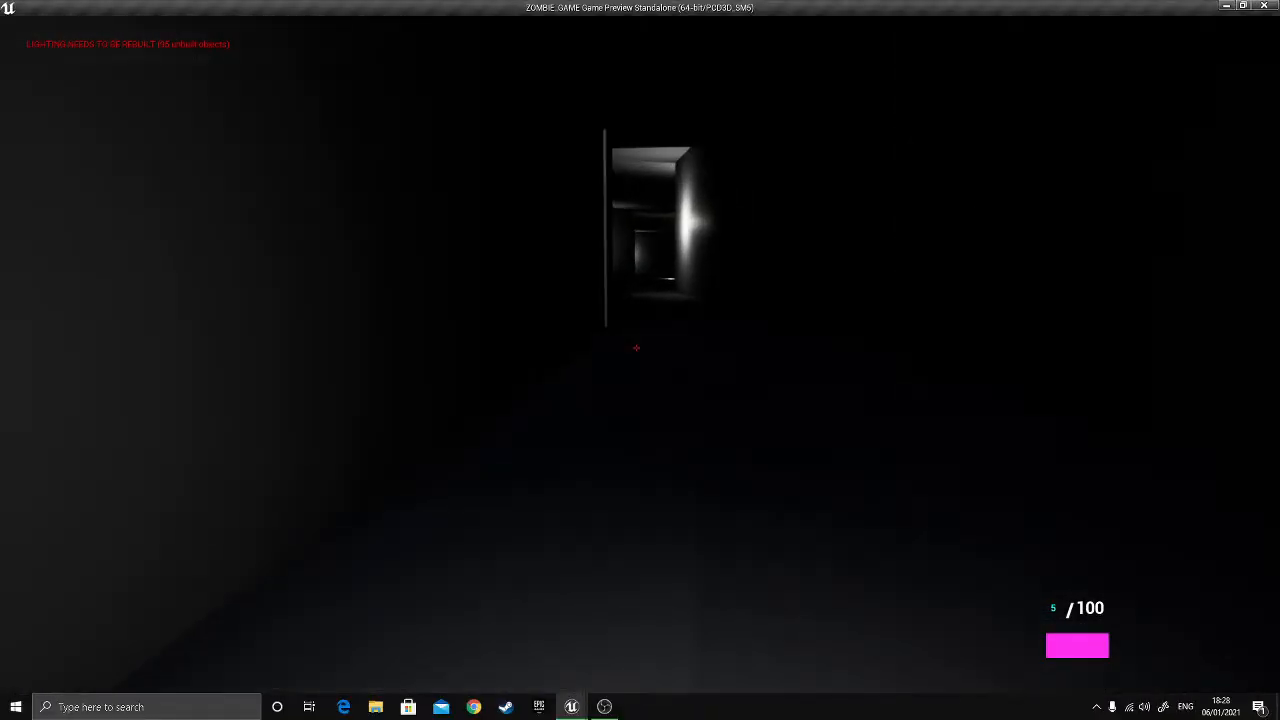
key(w)
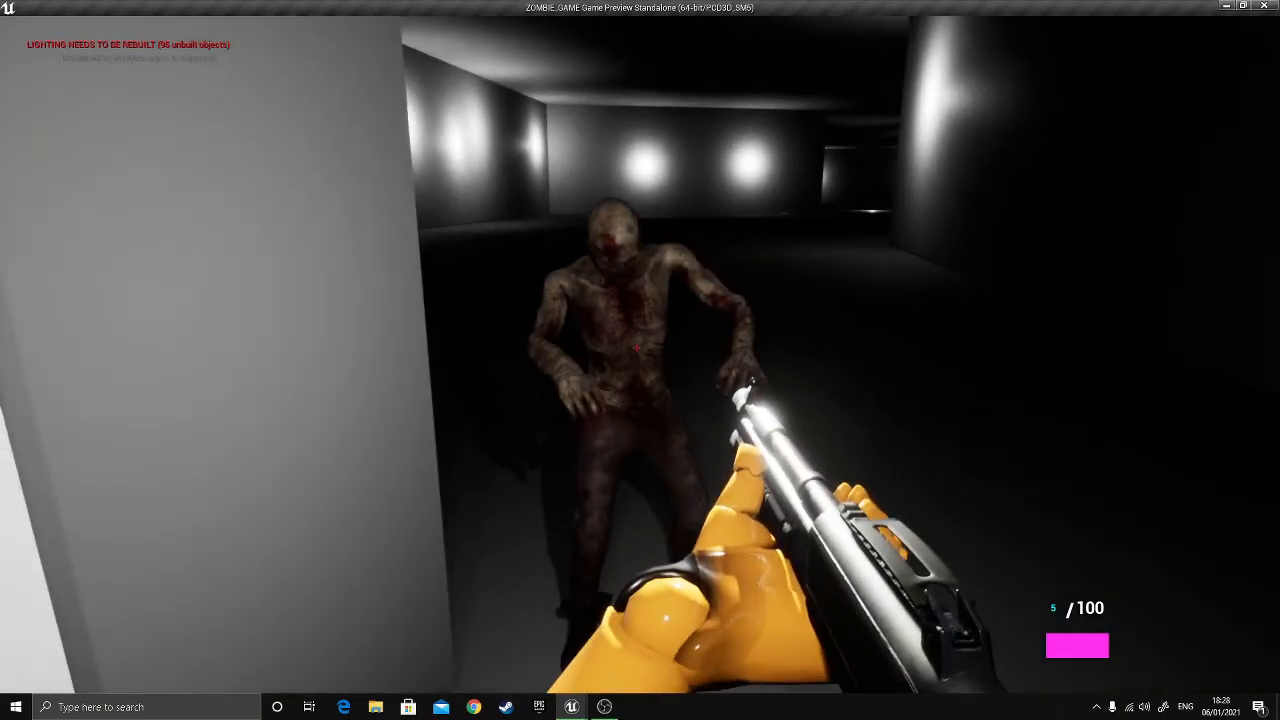
click(637, 348)
key(s)
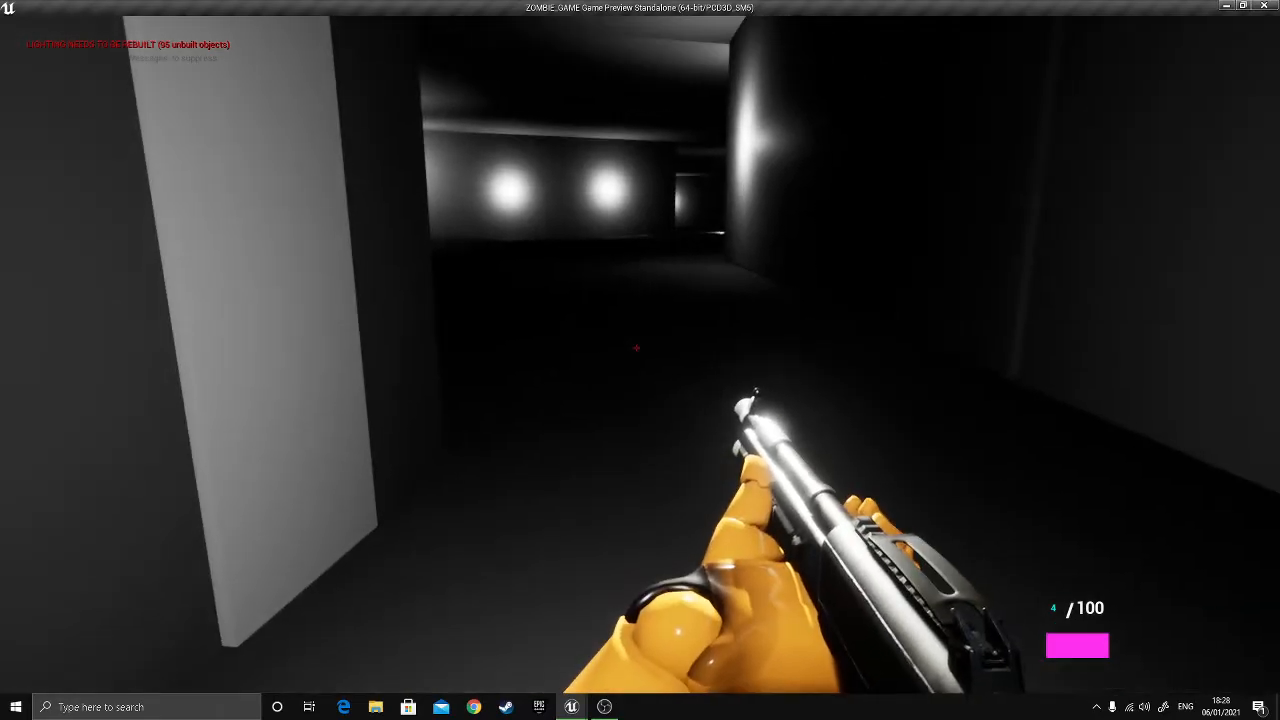
key(Escape)
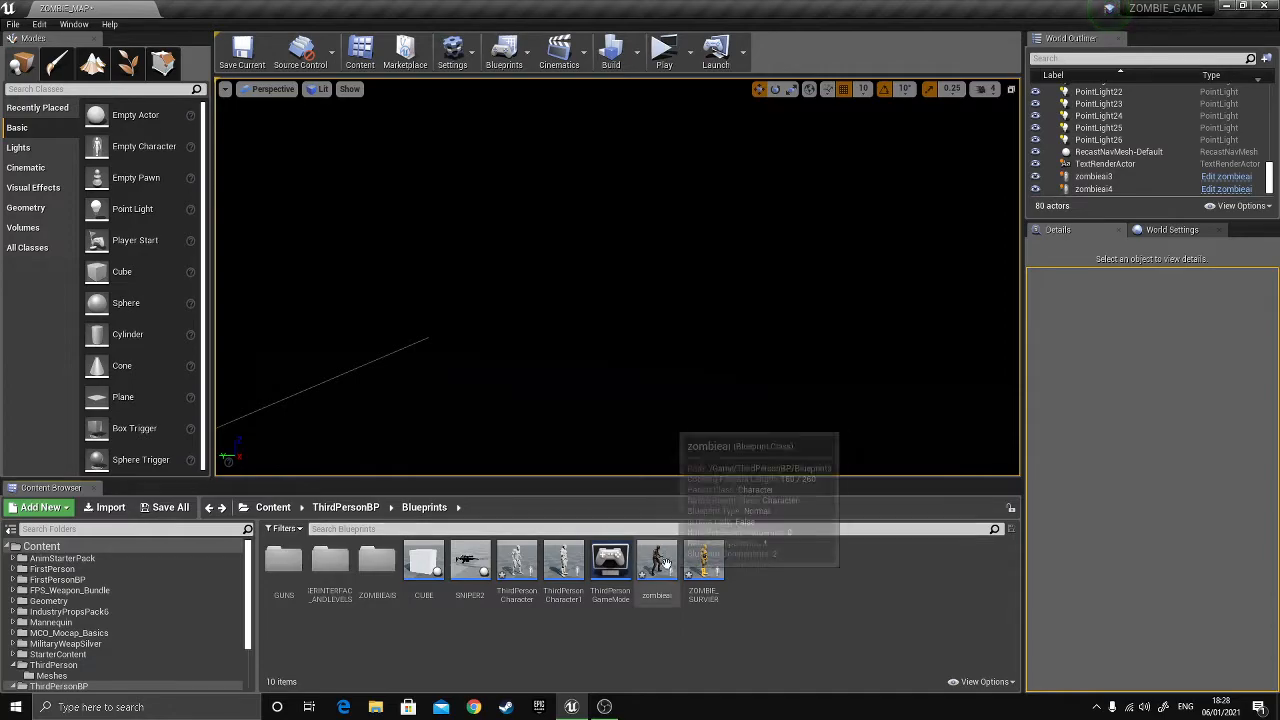
- Check the GUNS folder, then open the ZOMBIE_SURVIER blueprint and look over its SWAP_WEAPON and firing groups
double_click(290, 584)
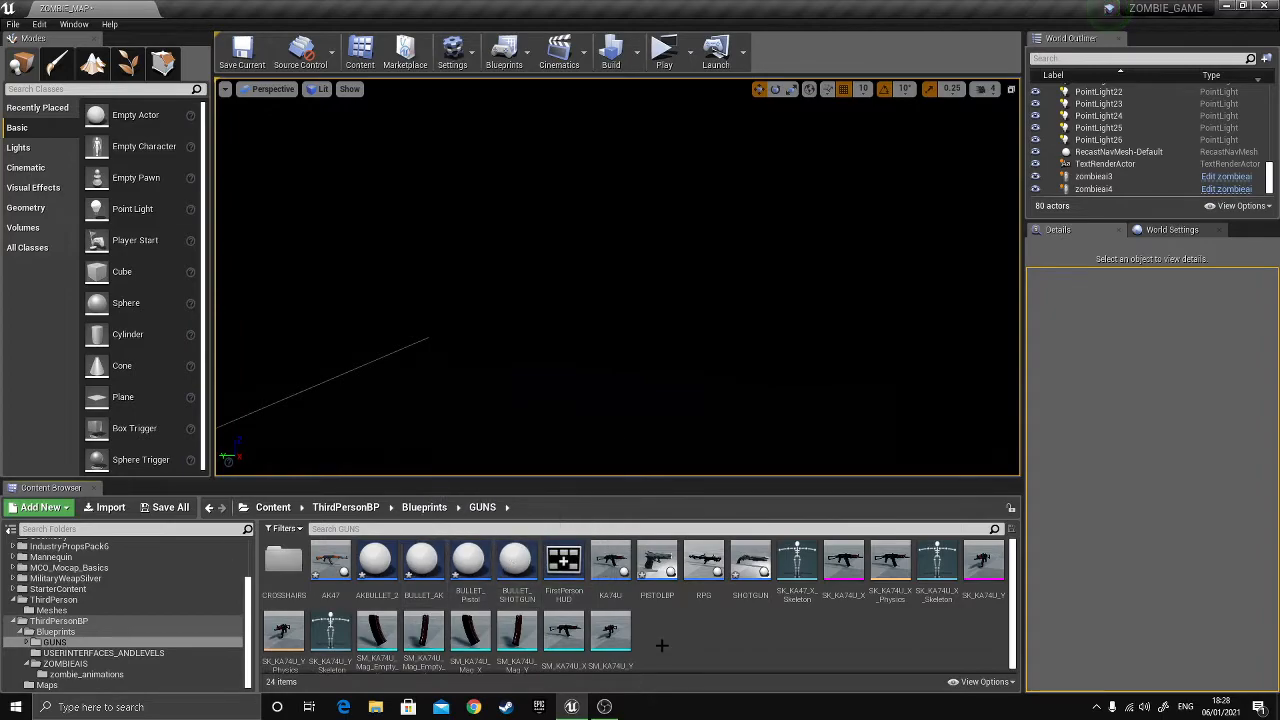
click(113, 631)
click(700, 568)
double_click(706, 572)
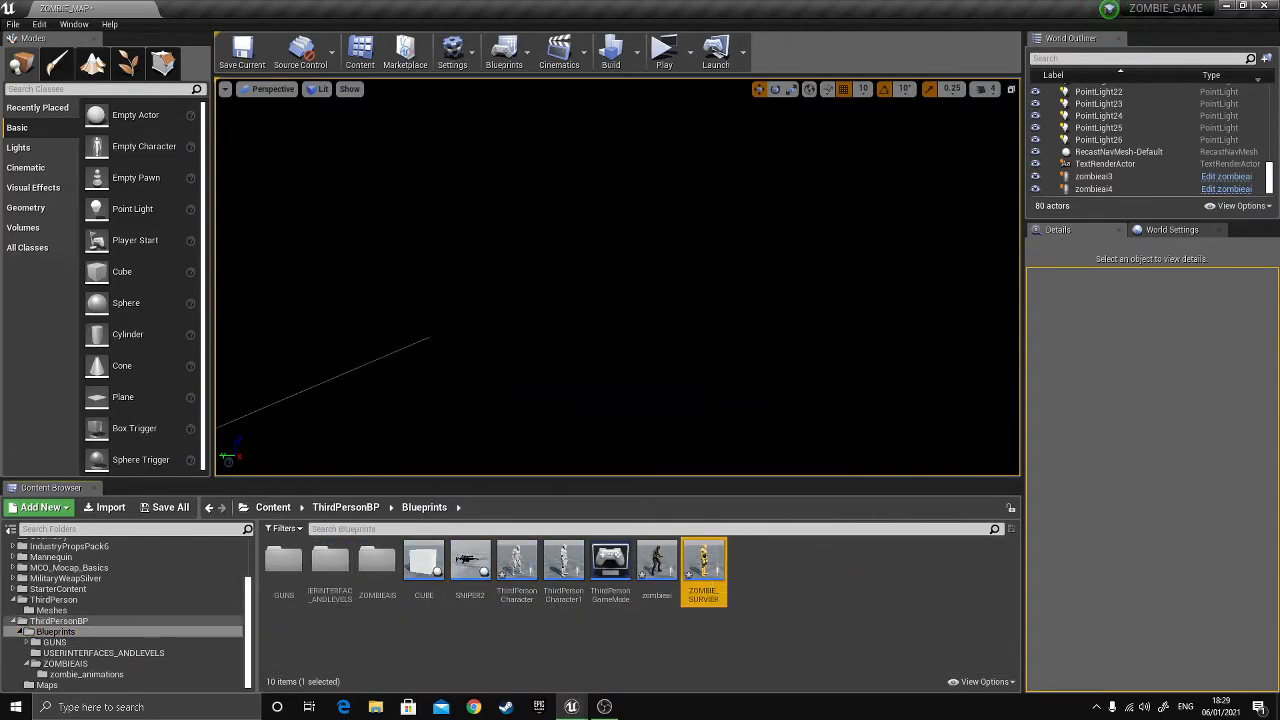
scroll(532, 302, down, 8)
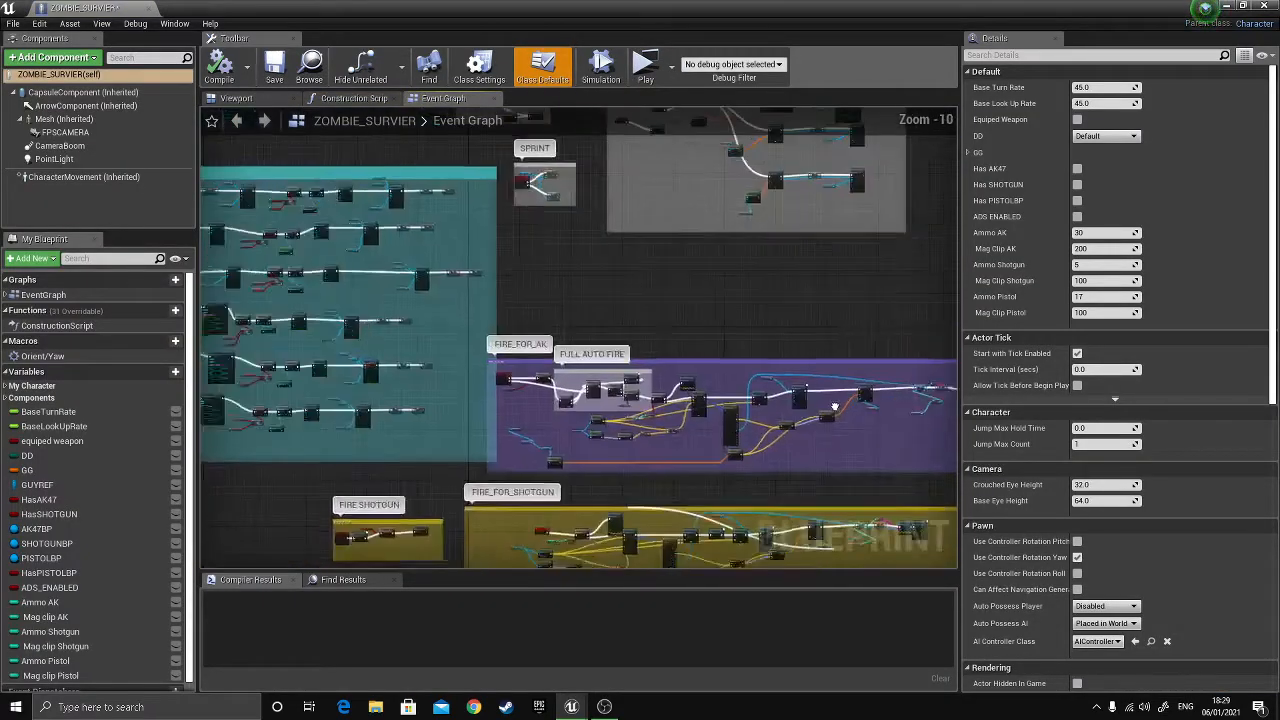
right_drag(532, 302, 700, 180)
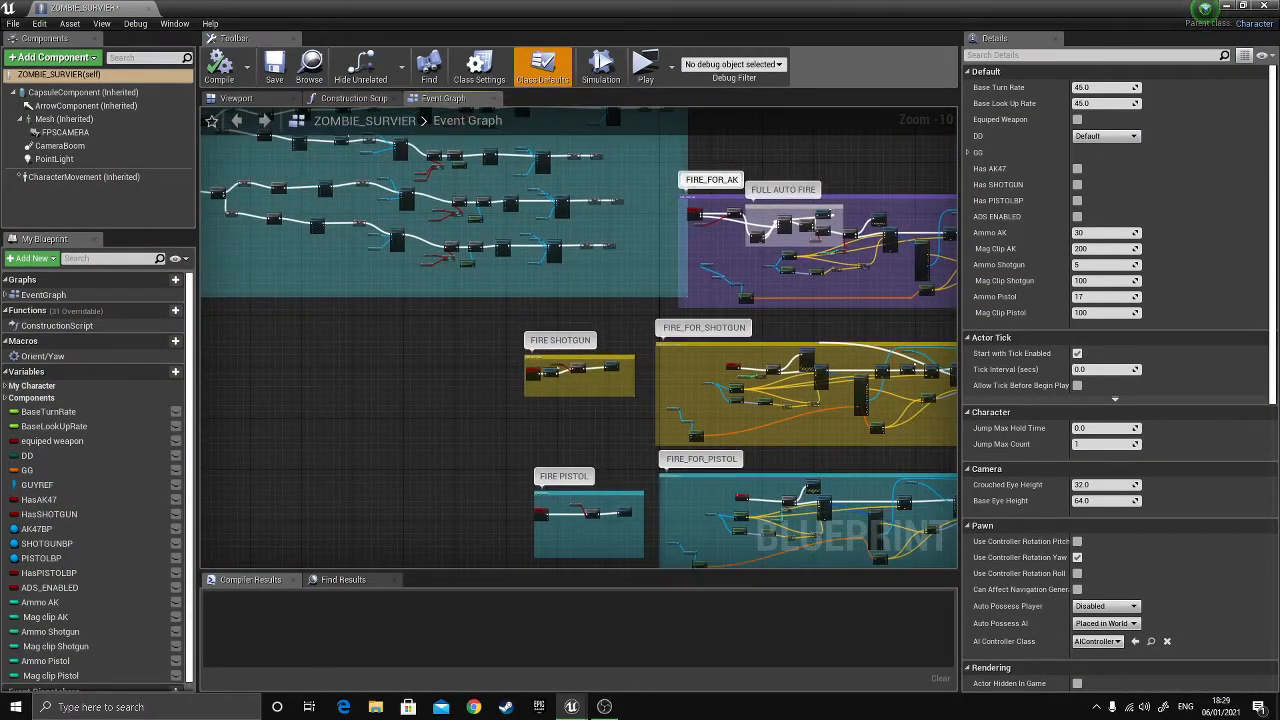
scroll(630, 380, up, 4)
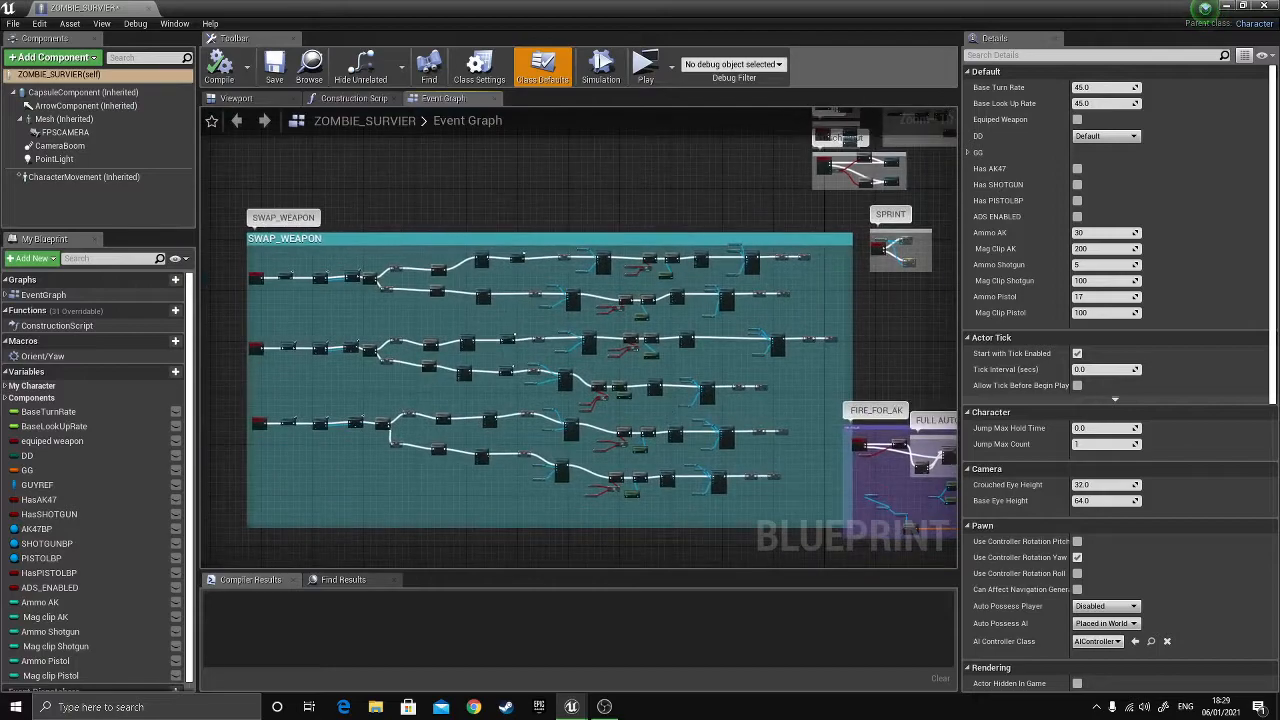
right_drag(688, 401, 523, 423)
mouse_move(870, 276)
right_down()
mouse_move(771, 286)
mouse_move(560, 358)
right_up()
scroll(689, 374, down, 3)
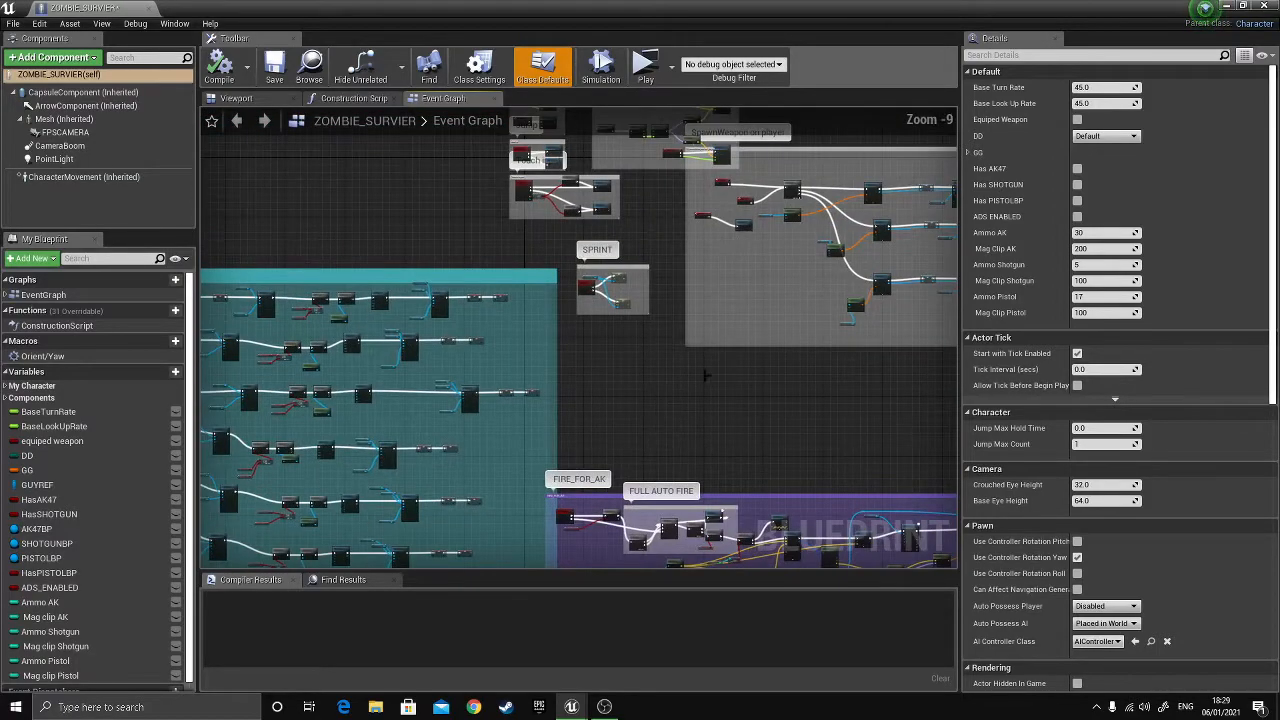
- Examine the FIRE_FOR_SHOTGUN group, from the FIRE_SHOT_GUN event through the ammo check to the line trace
right_drag(751, 316, 602, 415)
scroll(652, 372, up, 3)
right_drag(646, 322, 848, 500)
right_drag(706, 367, 679, 279)
right_drag(754, 457, 700, 180)
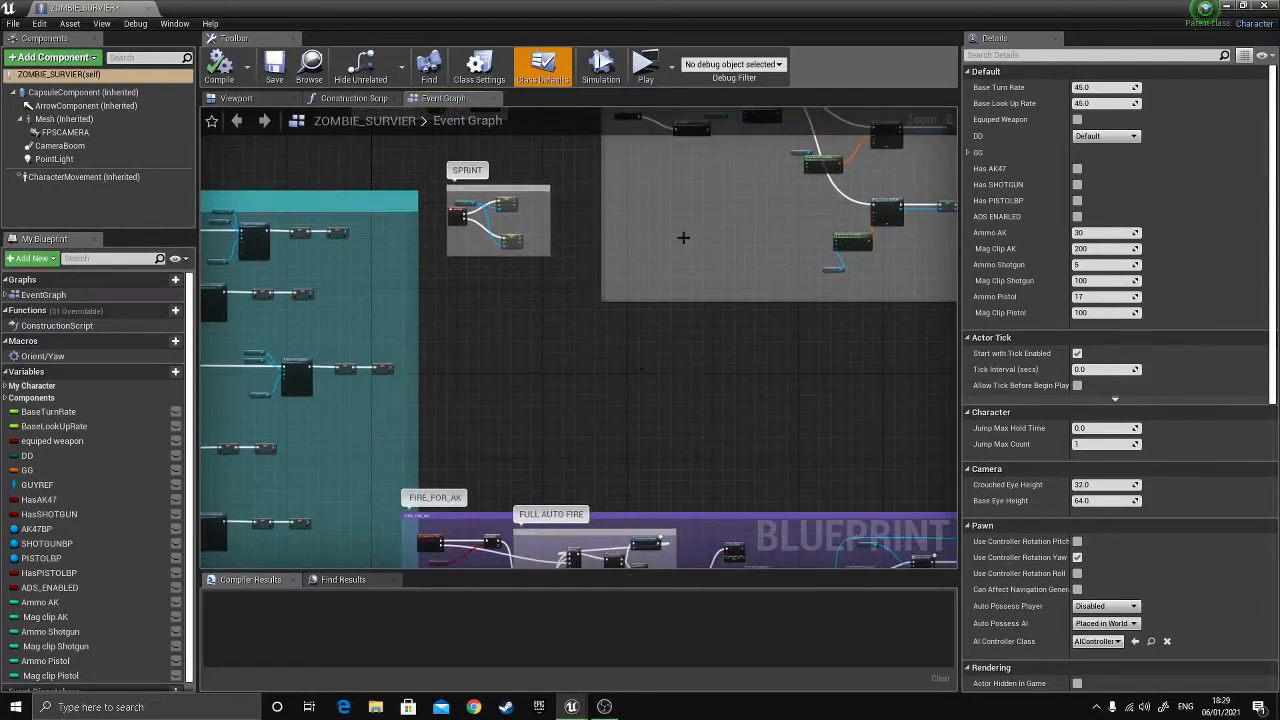
right_drag(612, 520, 622, 323)
right_drag(548, 274, 563, 252)
right_drag(641, 468, 625, 347)
scroll(625, 347, down, 3)
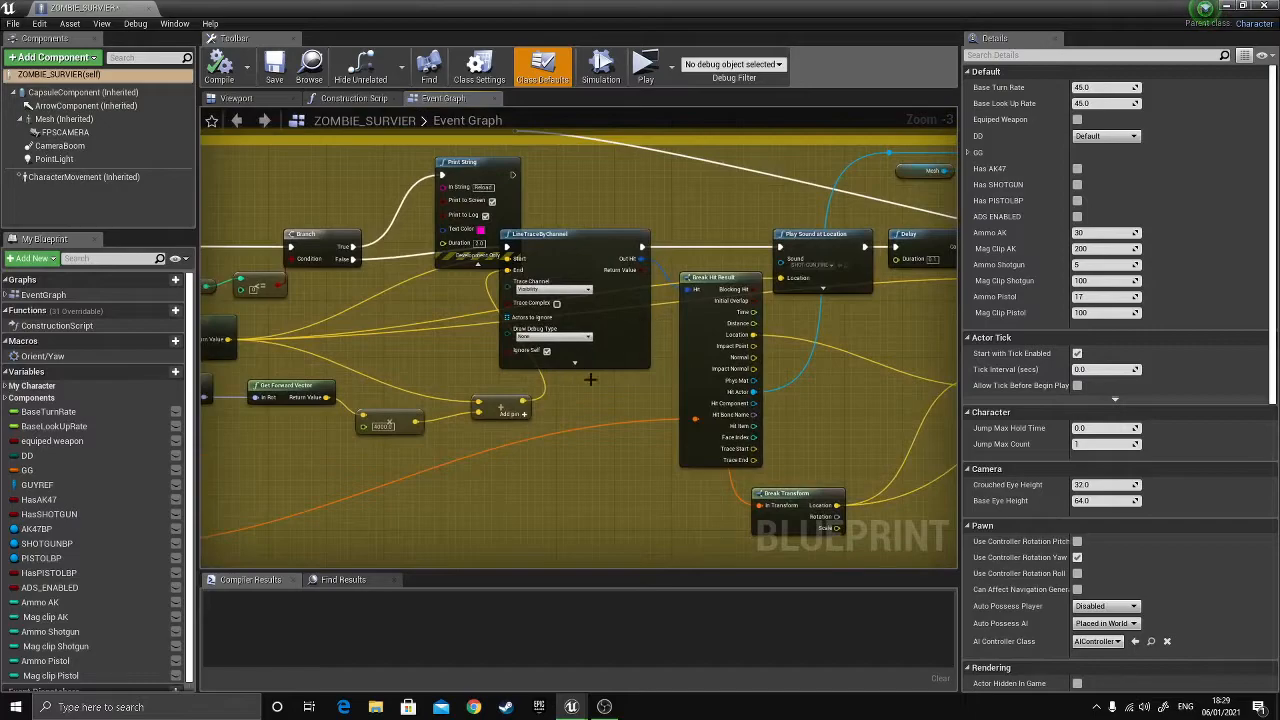
right_drag(683, 243, 674, 279)
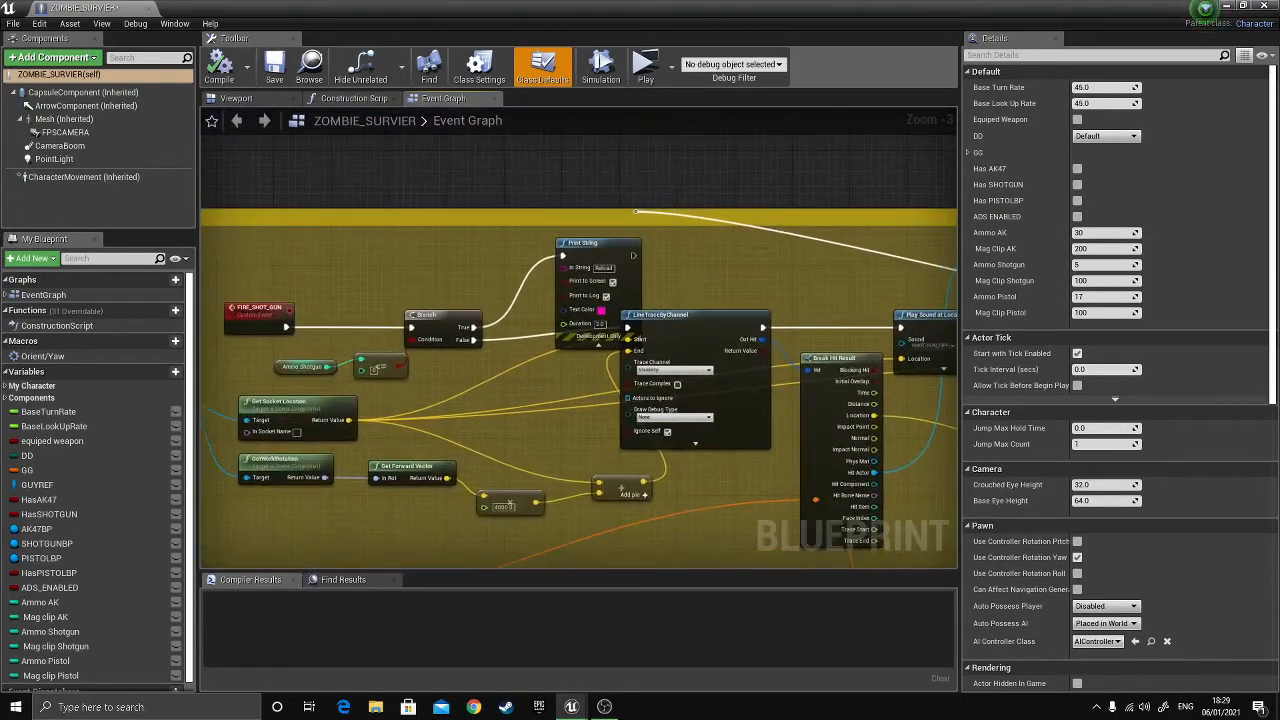
scroll(781, 214, down, 1)
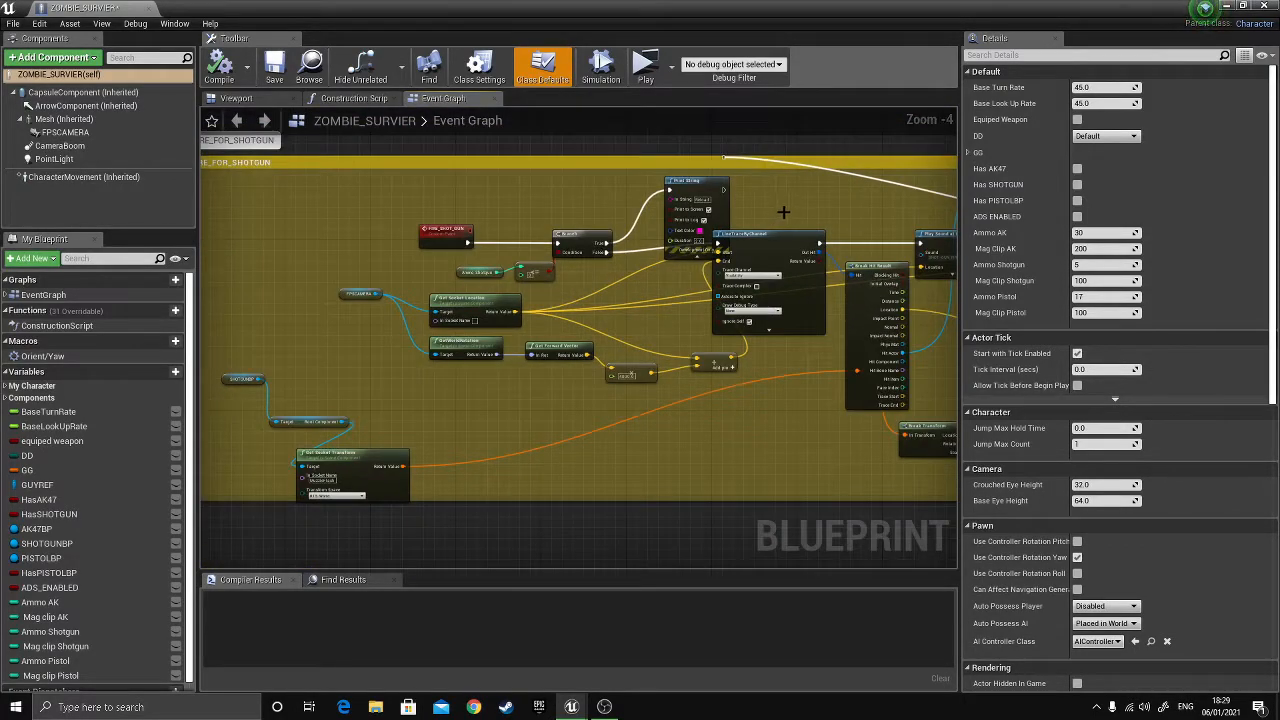
scroll(786, 214, up, 1)
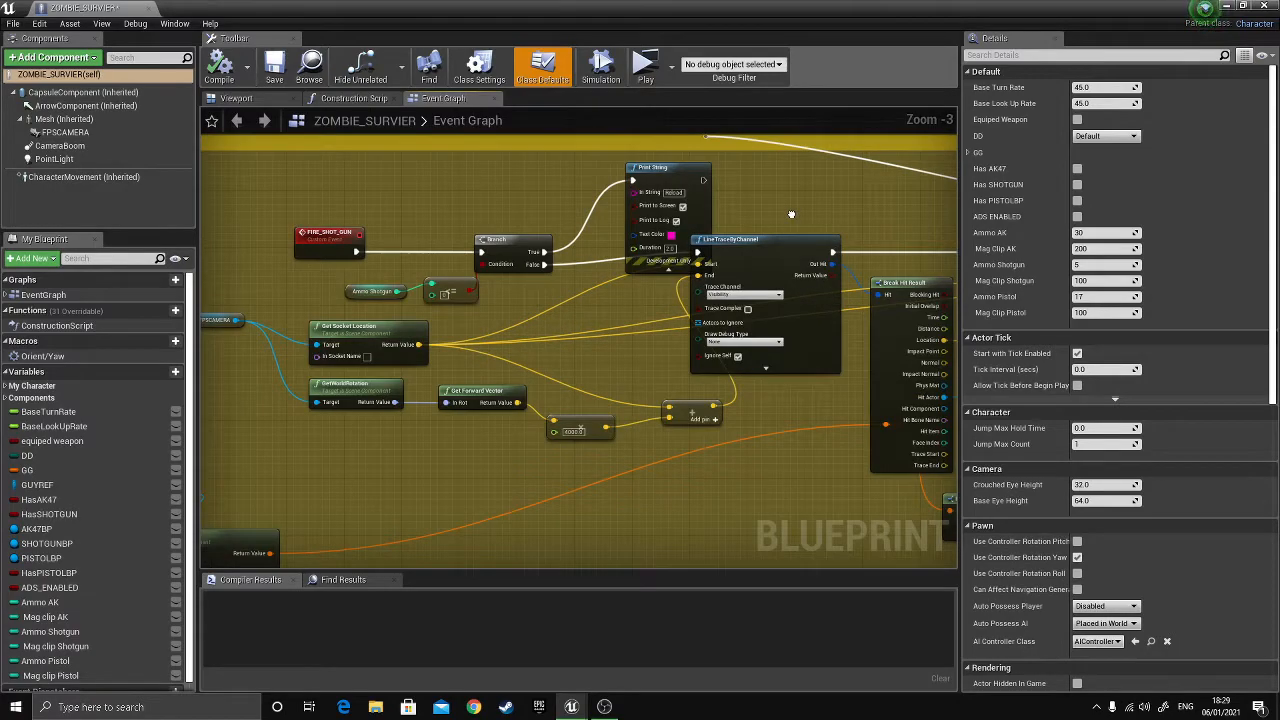
scroll(791, 214, down, 1)
- Examine the FIRE_FOR_AK group with its full-auto fire and line trace nodes, and close the blueprint
right_drag(820, 183, 686, 507)
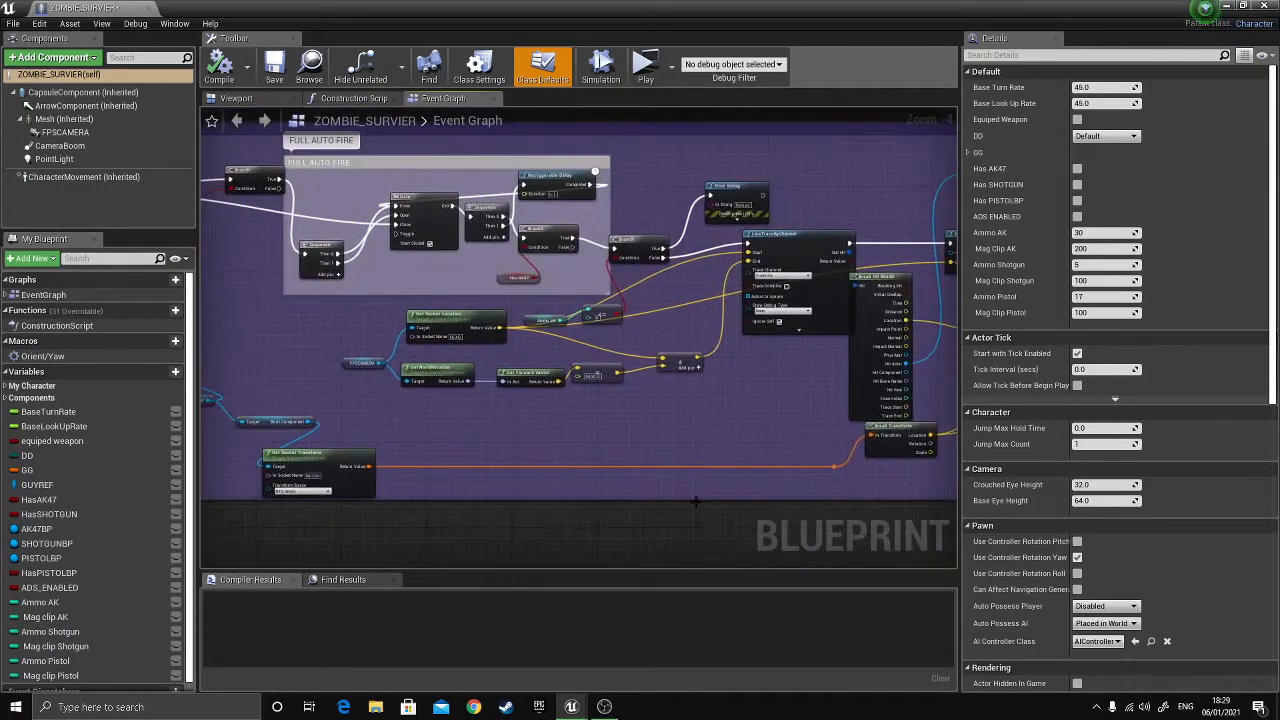
right_drag(775, 373, 701, 429)
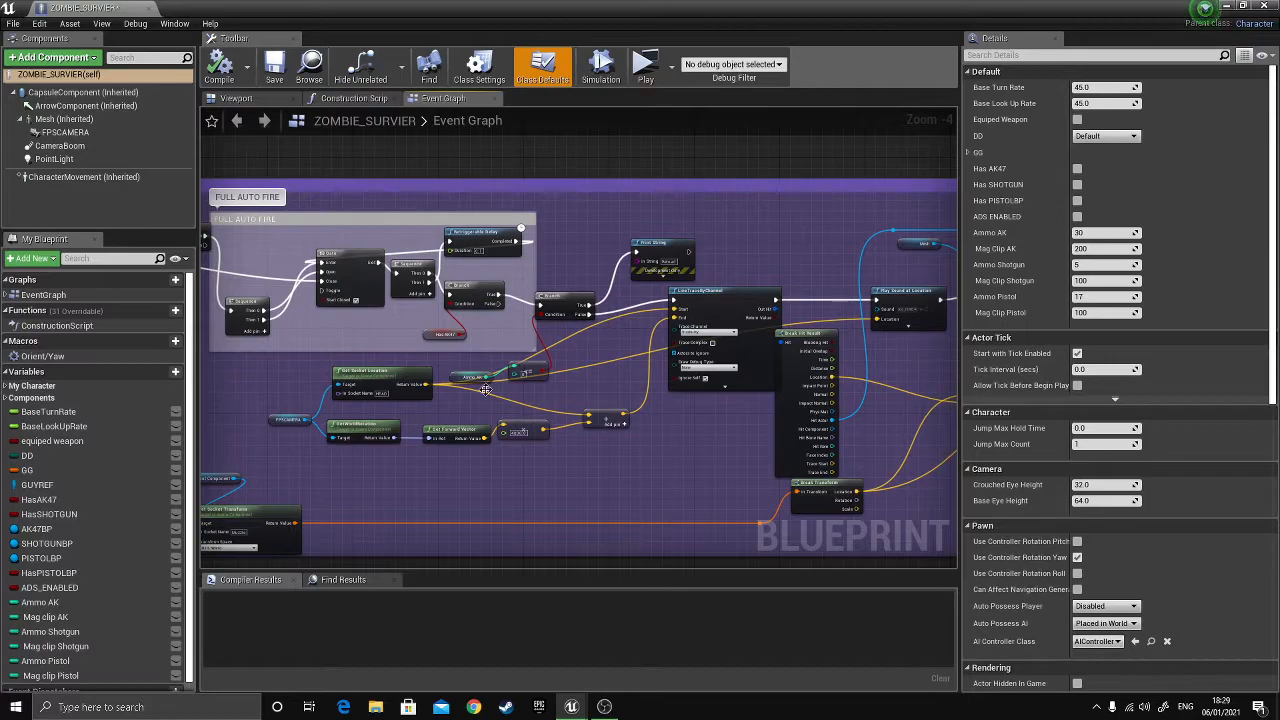
scroll(600, 356, down, 2)
scroll(600, 356, up, 3)
scroll(621, 299, down, 4)
right_drag(614, 356, 659, 212)
click(1266, 5)
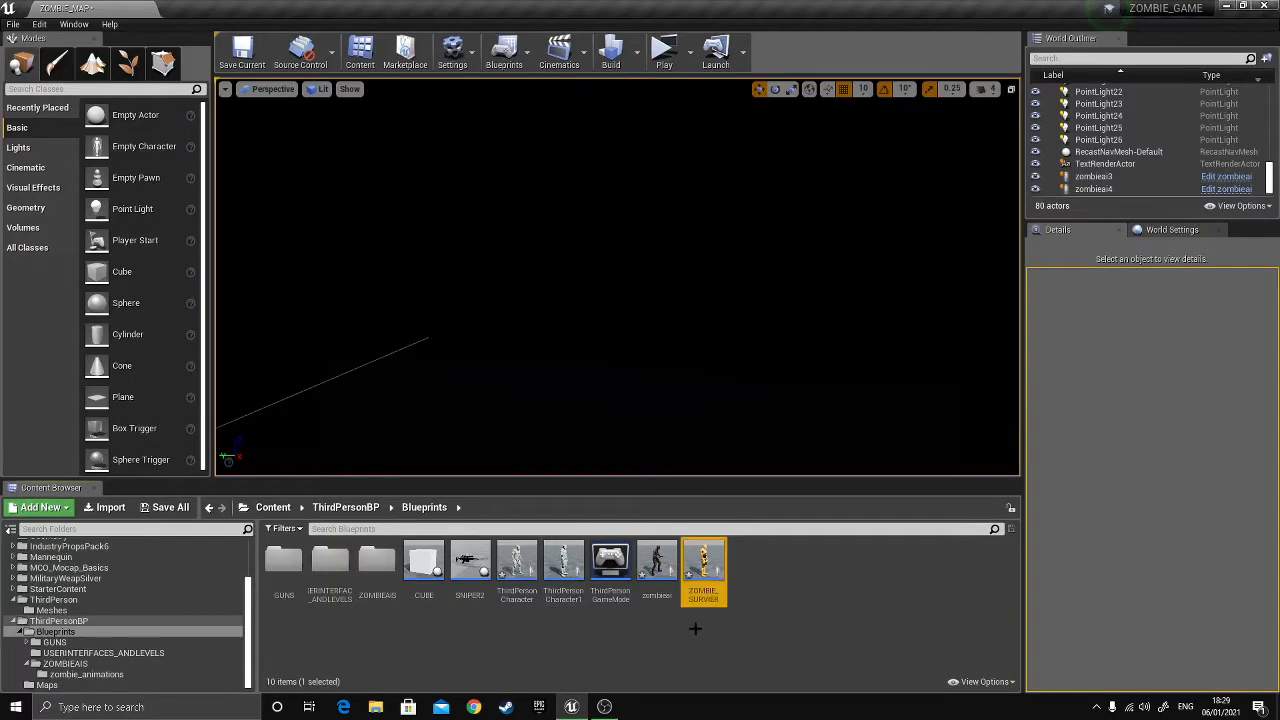
- Reopen ZOMBIE_SURVIER, examine the AK firing chain from Play Montage to the bullet's SpawnActor node, and close the blueprint
double_click(704, 575)
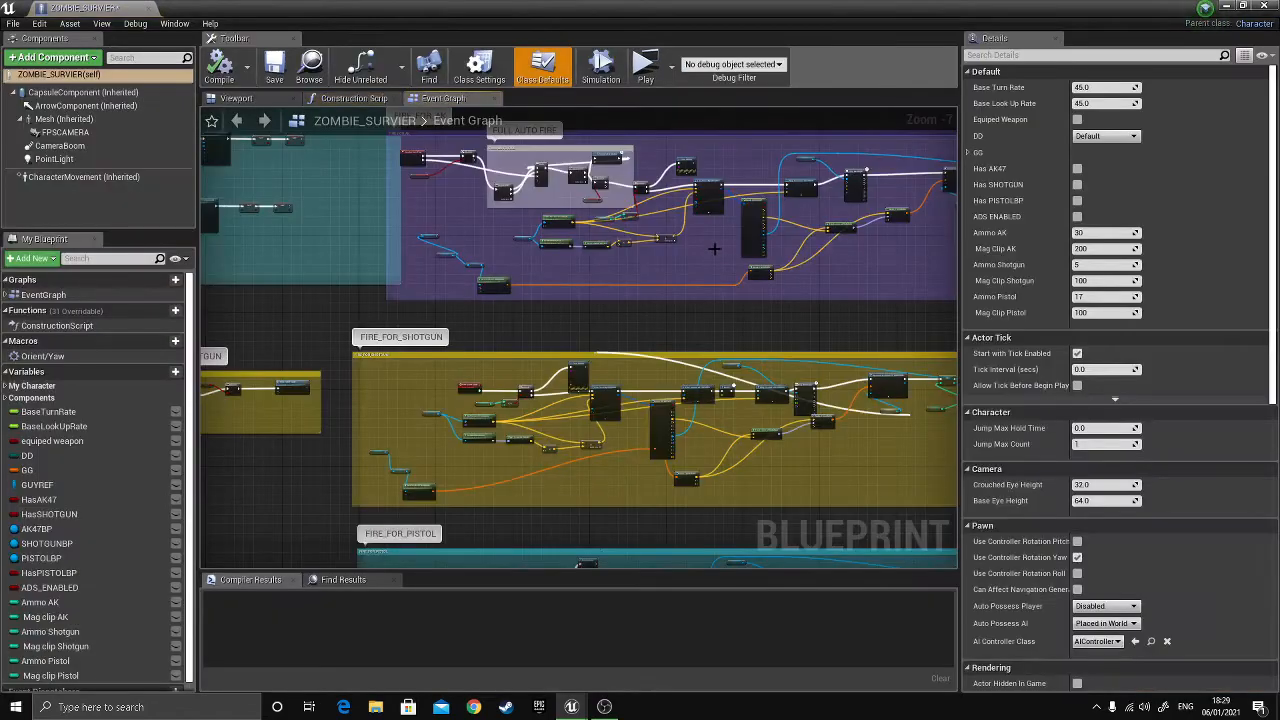
scroll(746, 358, up, 5)
right_drag(746, 359, 439, 371)
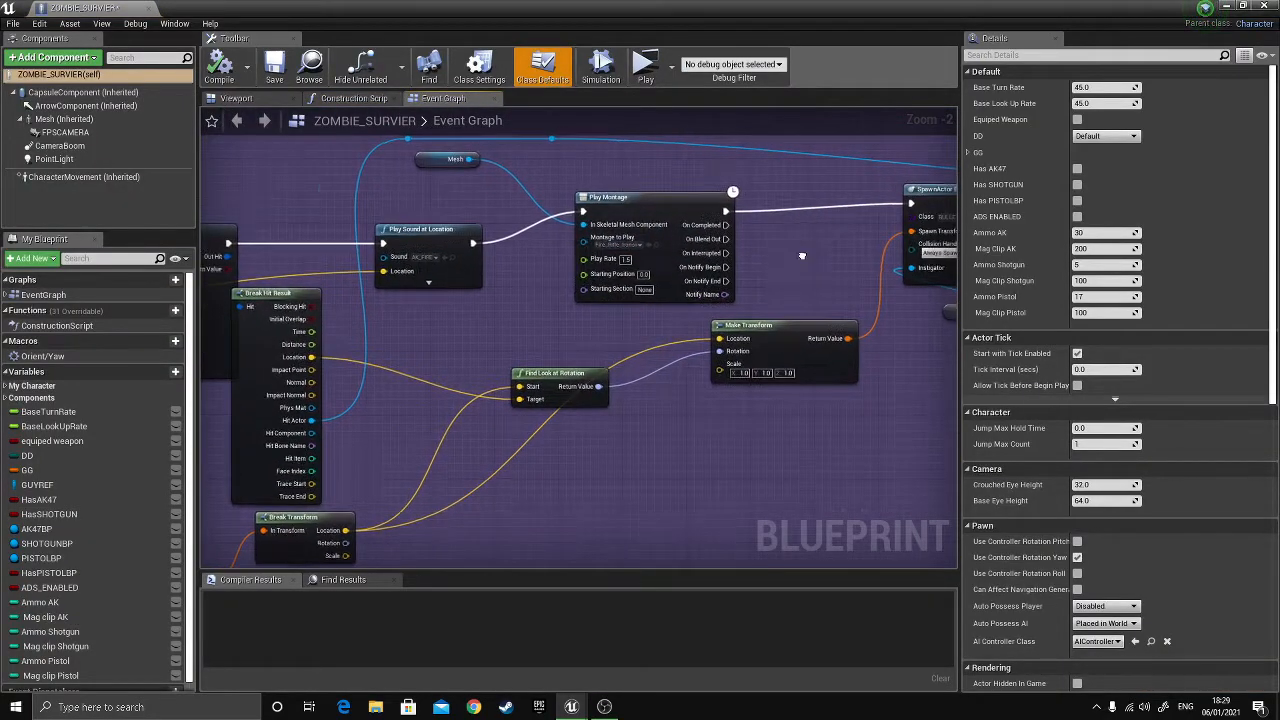
right_drag(803, 254, 528, 280)
right_drag(709, 251, 634, 265)
click(612, 259)
click(612, 259)
click(612, 259)
click(612, 259)
click(1265, 6)
- Look through the GUNS and ZOMBIEAIS folders and open the zombieai blueprint from the Blueprints folder
double_click(283, 560)
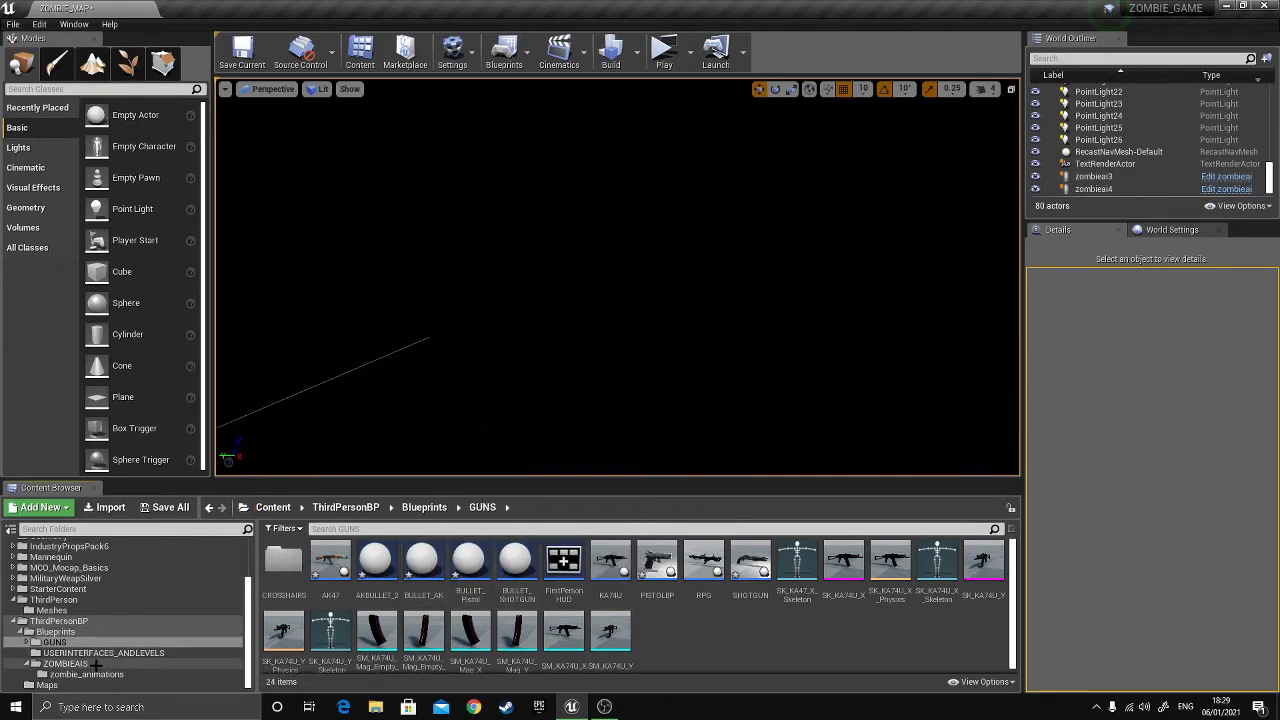
click(65, 663)
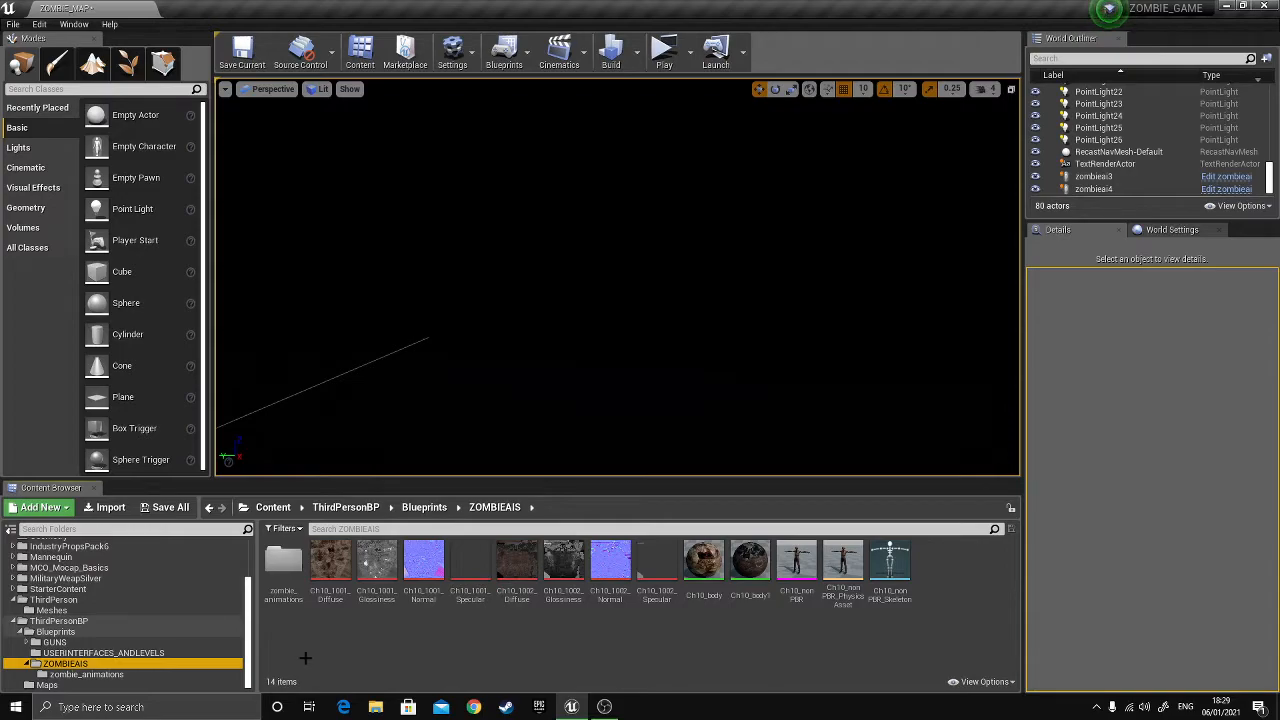
click(56, 632)
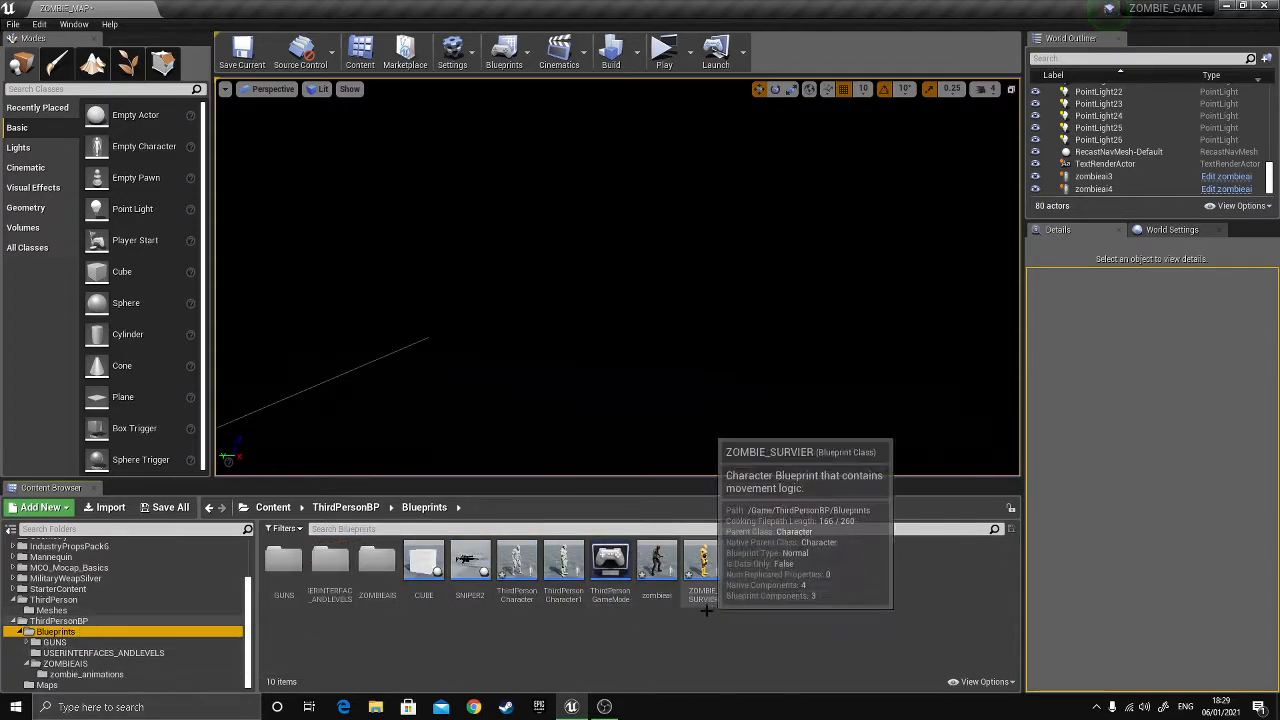
double_click(657, 562)
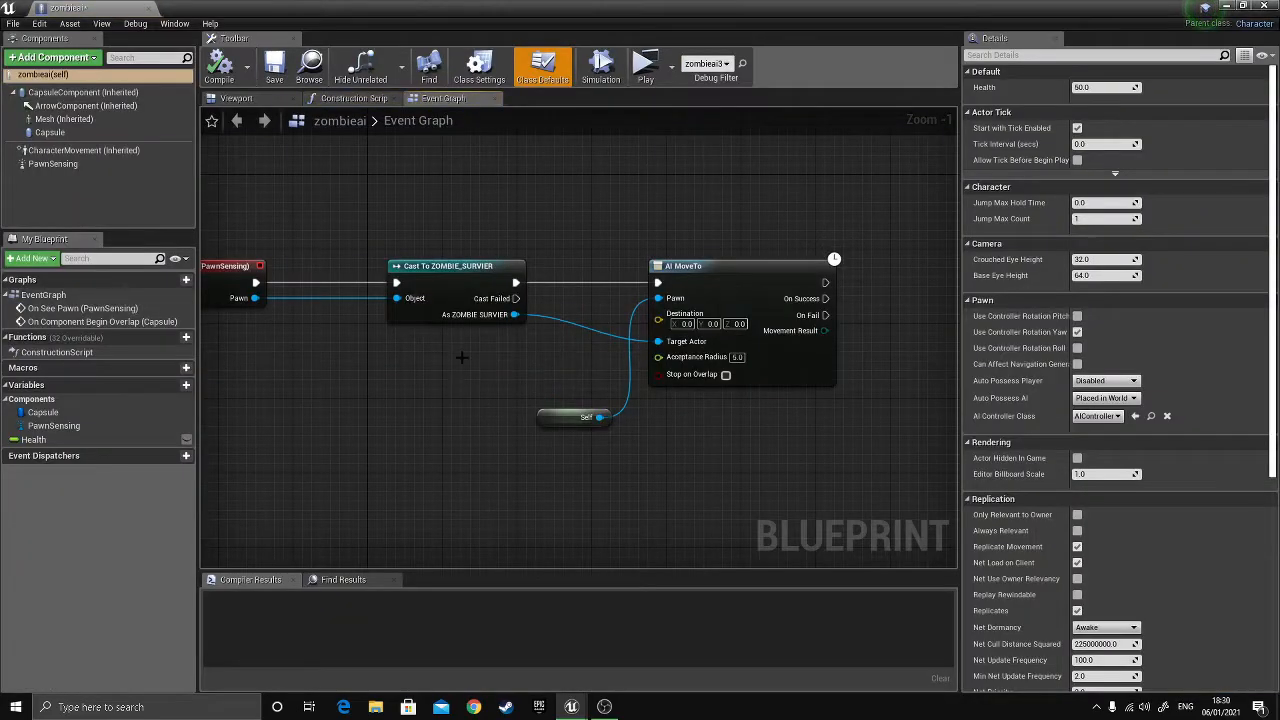
- Examine the zombieai event graph around the capsule's On Component Begin Overlap event and its Flip Flop nodes
scroll(462, 358, down, 3)
right_drag(462, 358, 709, 170)
scroll(660, 349, up, 2)
scroll(660, 349, down, 2)
right_drag(533, 331, 686, 272)
scroll(686, 272, up, 3)
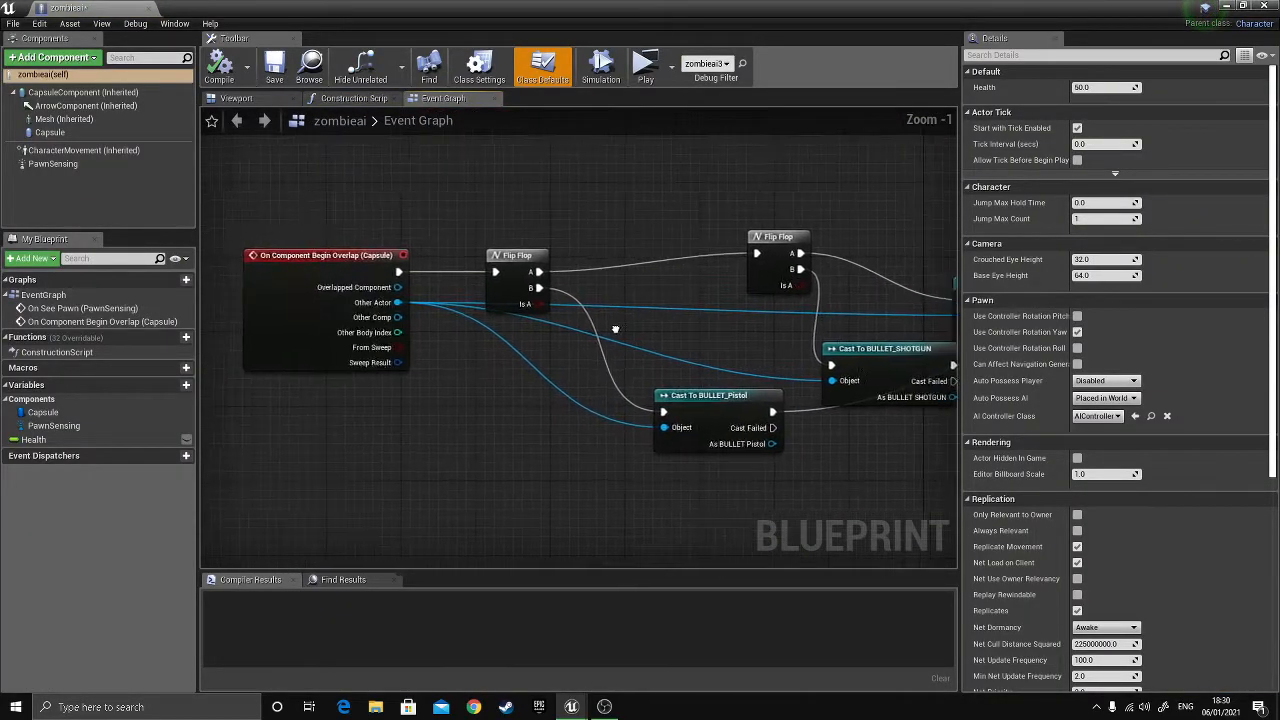
- Show the zombie model with its surrounding capsules in the zombieai blueprint's 3D view
click(236, 98)
click(443, 98)
click(236, 98)
right_drag(578, 338, 600, 355)
right_drag(538, 208, 542, 209)
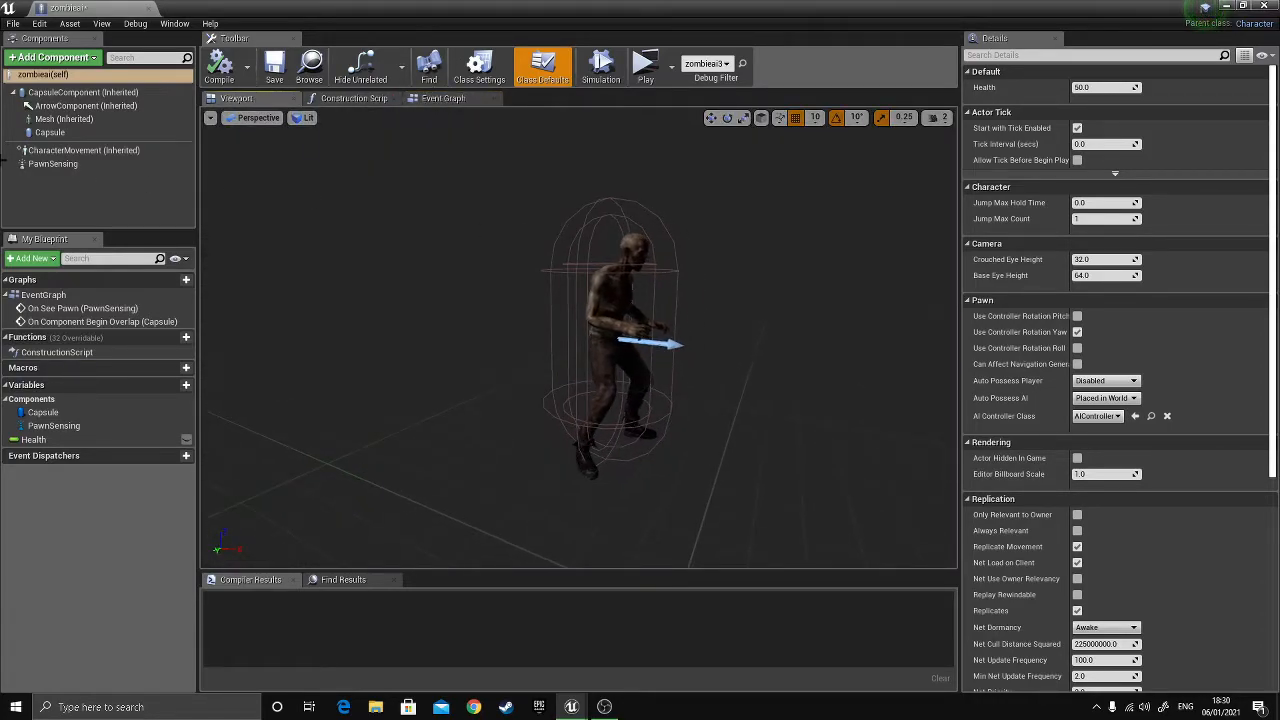
- Inspect the inherited CapsuleComponent and view the Capsule Collision option among the components that can be added, without adding one
click(82, 92)
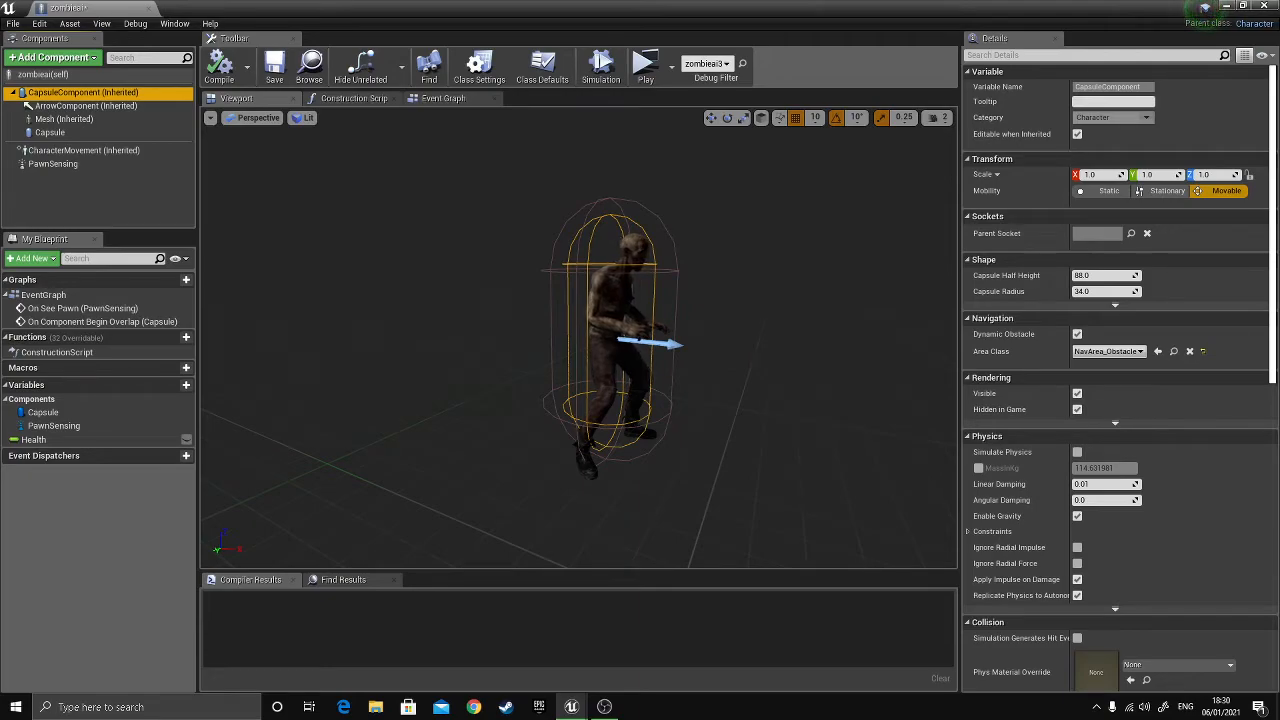
click(62, 57)
scroll(72, 182, down, 10)
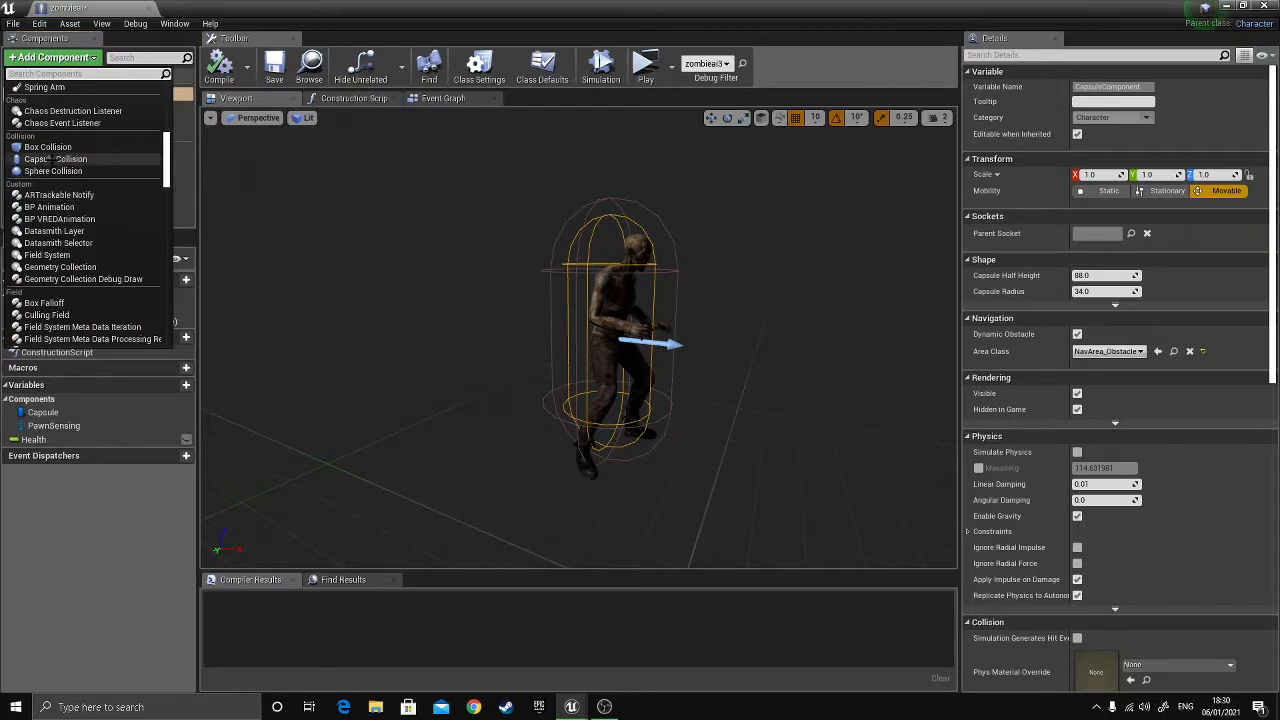
click(427, 200)
- Select the zombie's added Capsule component and show its list of available events
right_drag(414, 201, 444, 203)
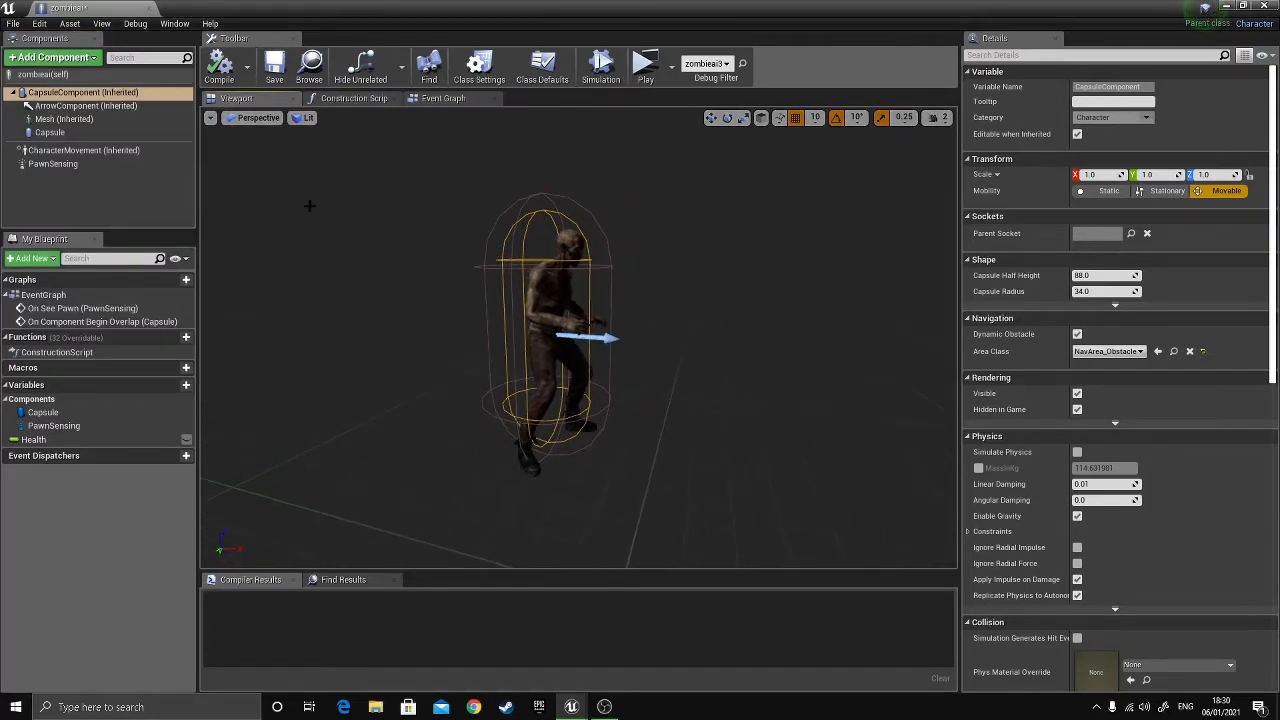
click(49, 133)
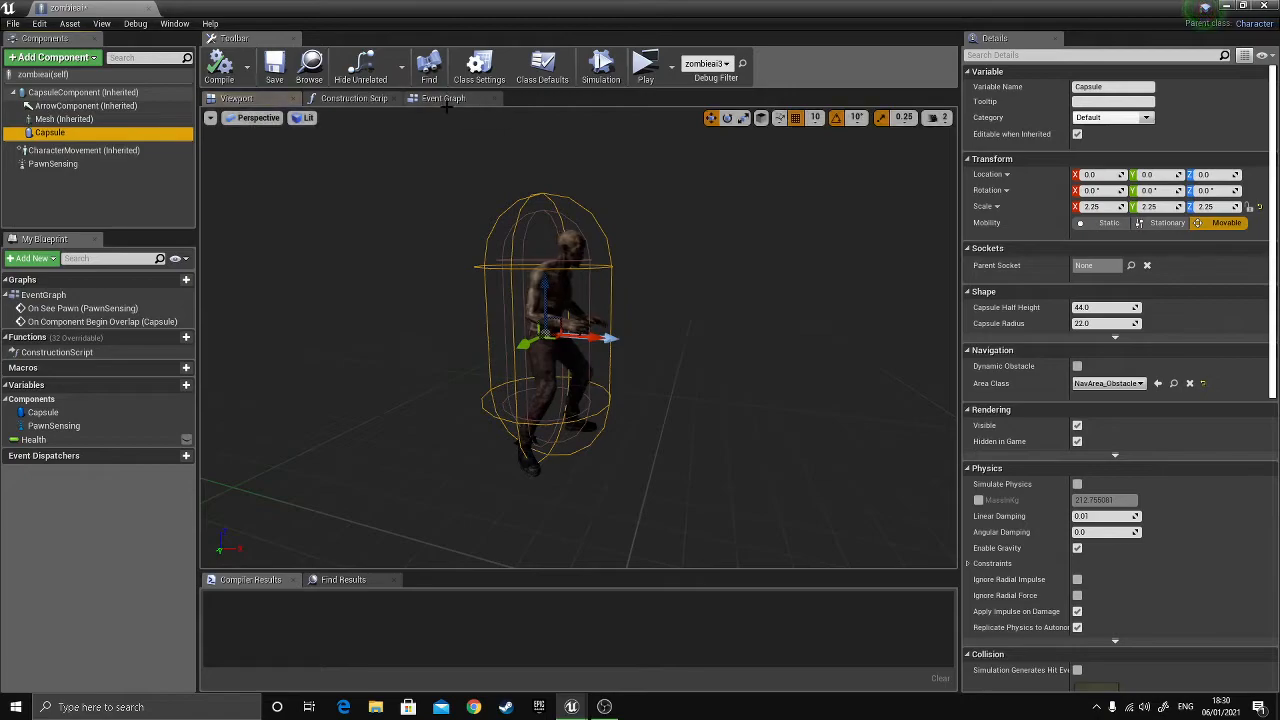
drag(1272, 200, 1272, 516)
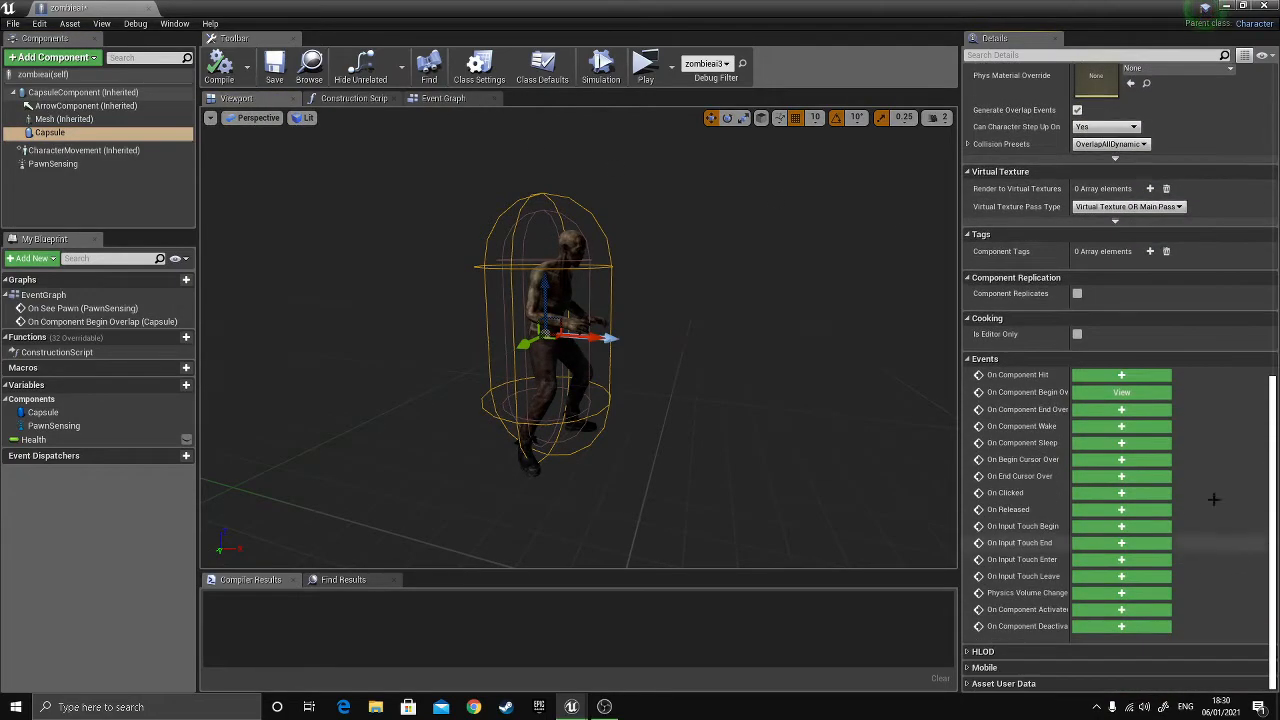
- Trace the begin-overlap logic in the event graph from the Flip Flops and bullet casts to Play Animation and Delay
click(448, 100)
right_drag(458, 216, 525, 231)
right_drag(601, 239, 431, 191)
right_drag(631, 289, 727, 293)
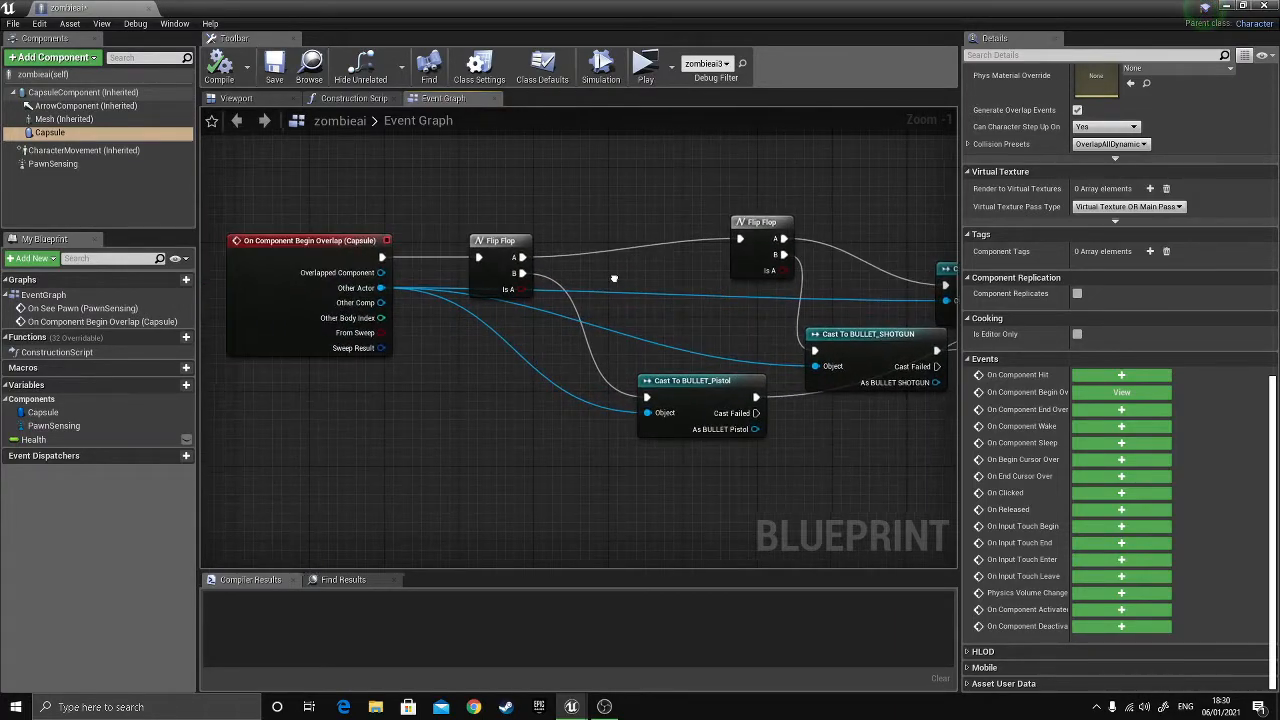
right_drag(607, 276, 641, 288)
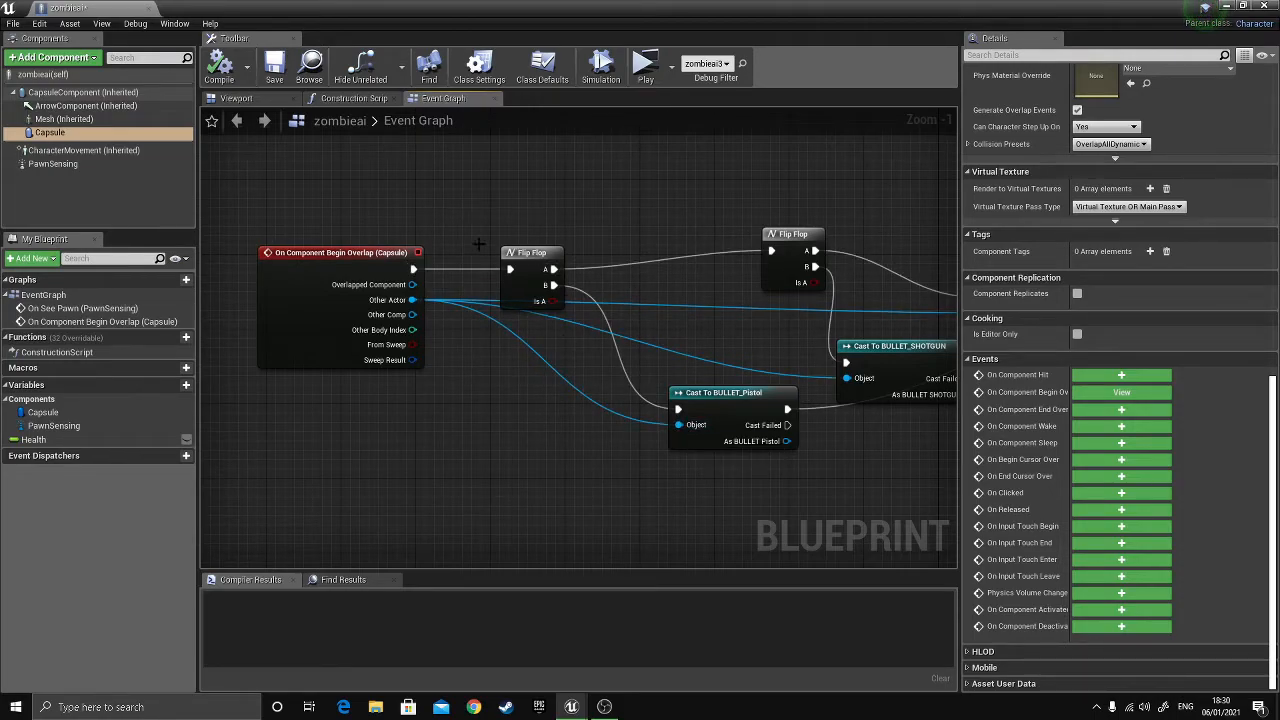
right_drag(668, 265, 260, 227)
right_drag(871, 238, 681, 225)
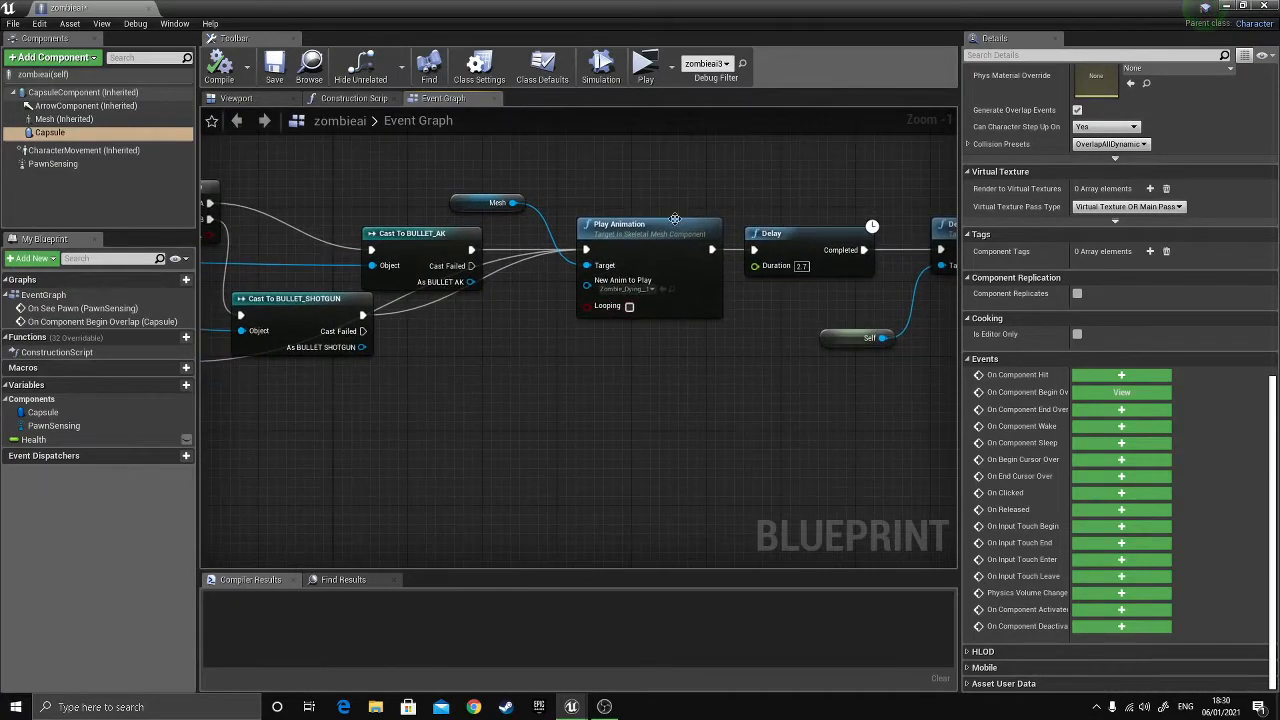
- Examine the begin-overlap logic from Play Animation, Delay and DestroyActor back through the bullet casts and Flip Flops to the event node
right_drag(575, 353, 541, 392)
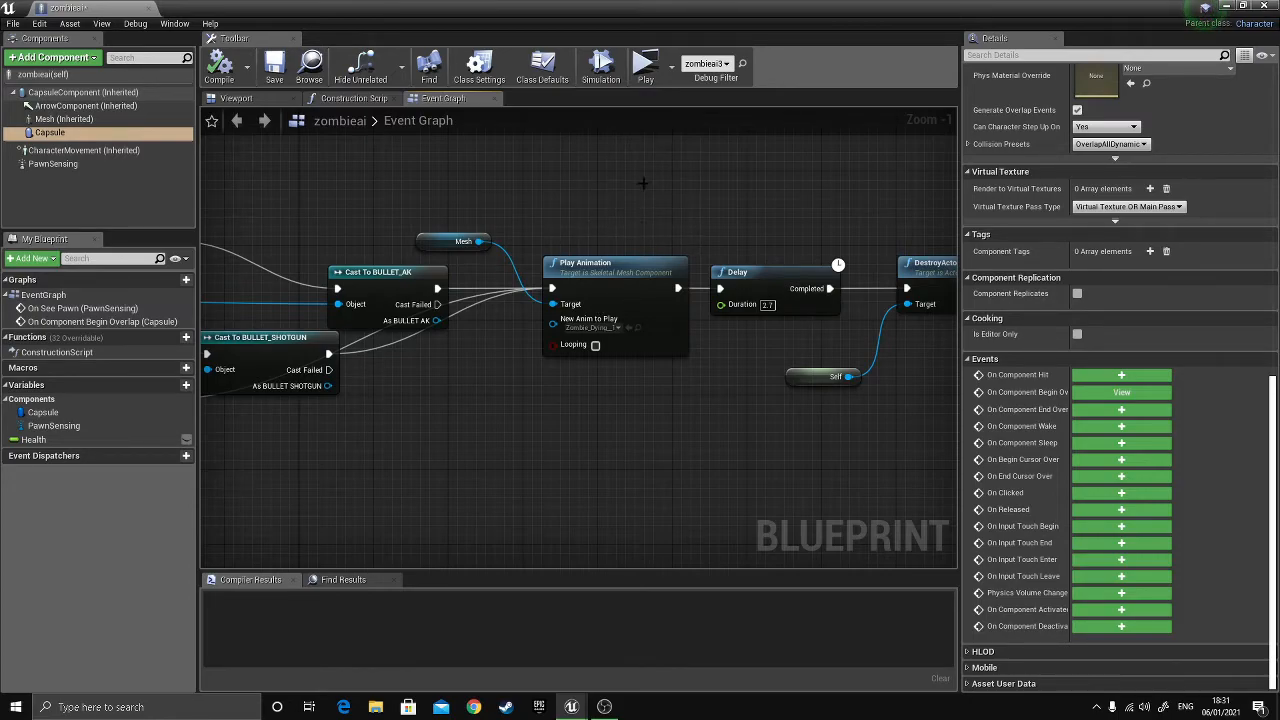
right_drag(569, 185, 638, 169)
right_drag(640, 221, 920, 197)
right_drag(576, 269, 652, 274)
right_drag(441, 256, 563, 254)
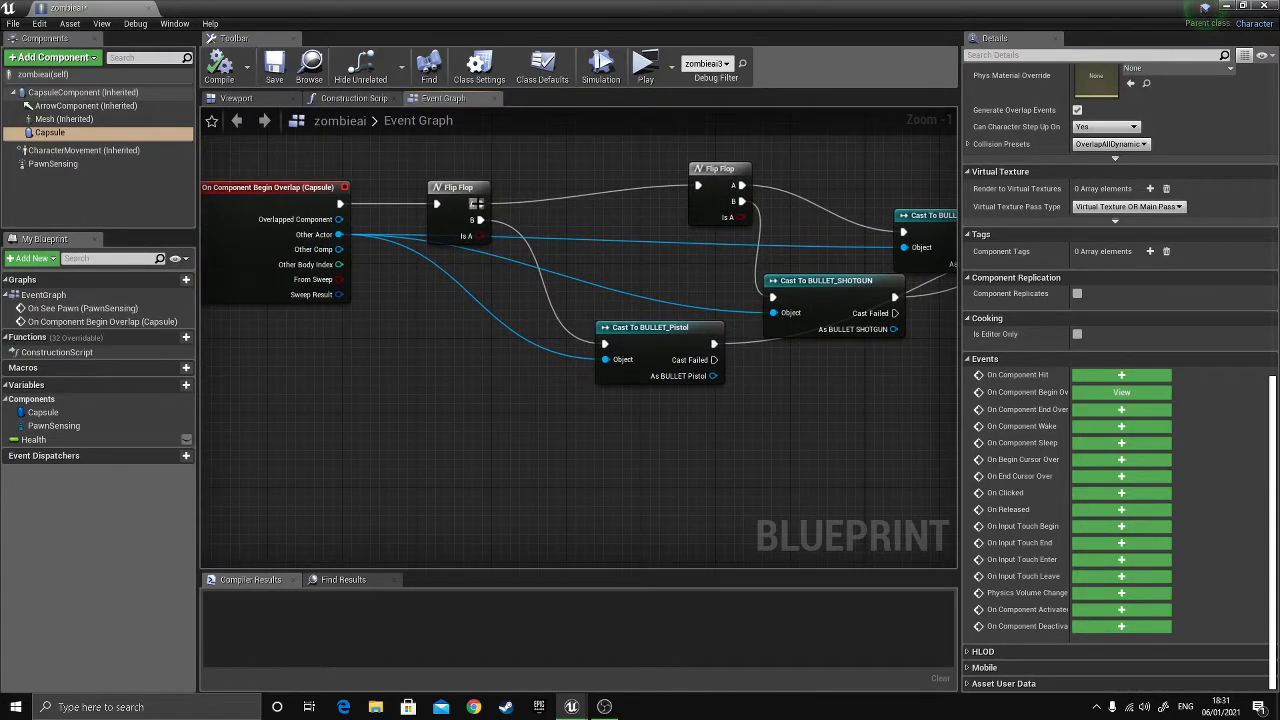
right_drag(657, 272, 449, 273)
right_drag(560, 236, 490, 251)
right_drag(751, 385, 815, 391)
scroll(904, 381, down, 2)
scroll(620, 371, up, 1)
right_drag(494, 373, 528, 447)
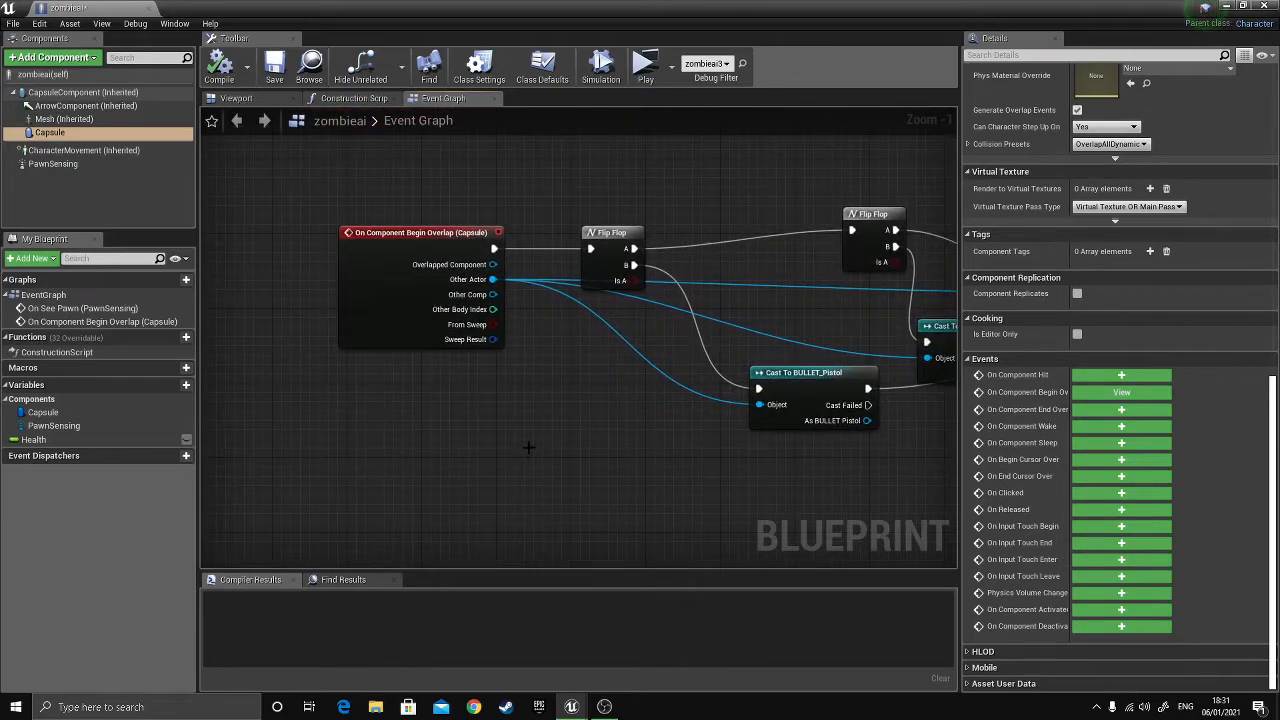
- Review the On See Pawn event briefly, and how the overlap event's Flip Flops branch to the pistol, shotgun and AK bullet casts
right_drag(519, 226, 608, 396)
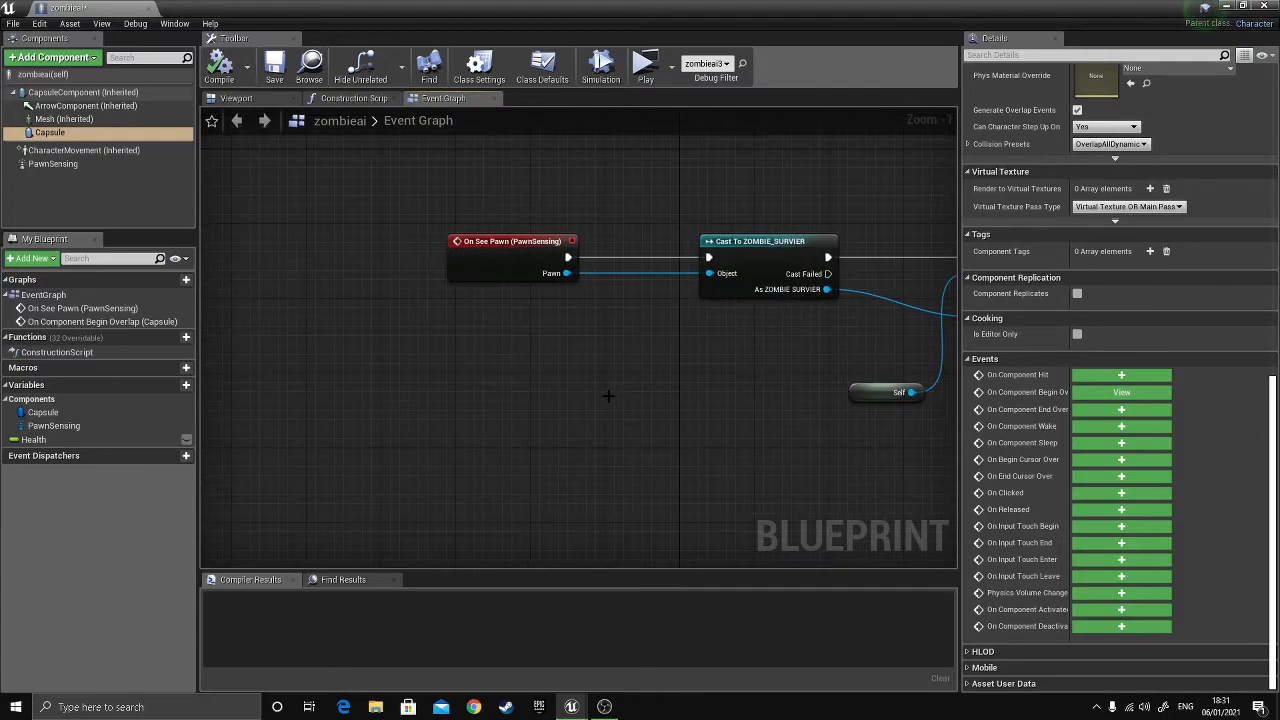
right_drag(400, 540, 436, 212)
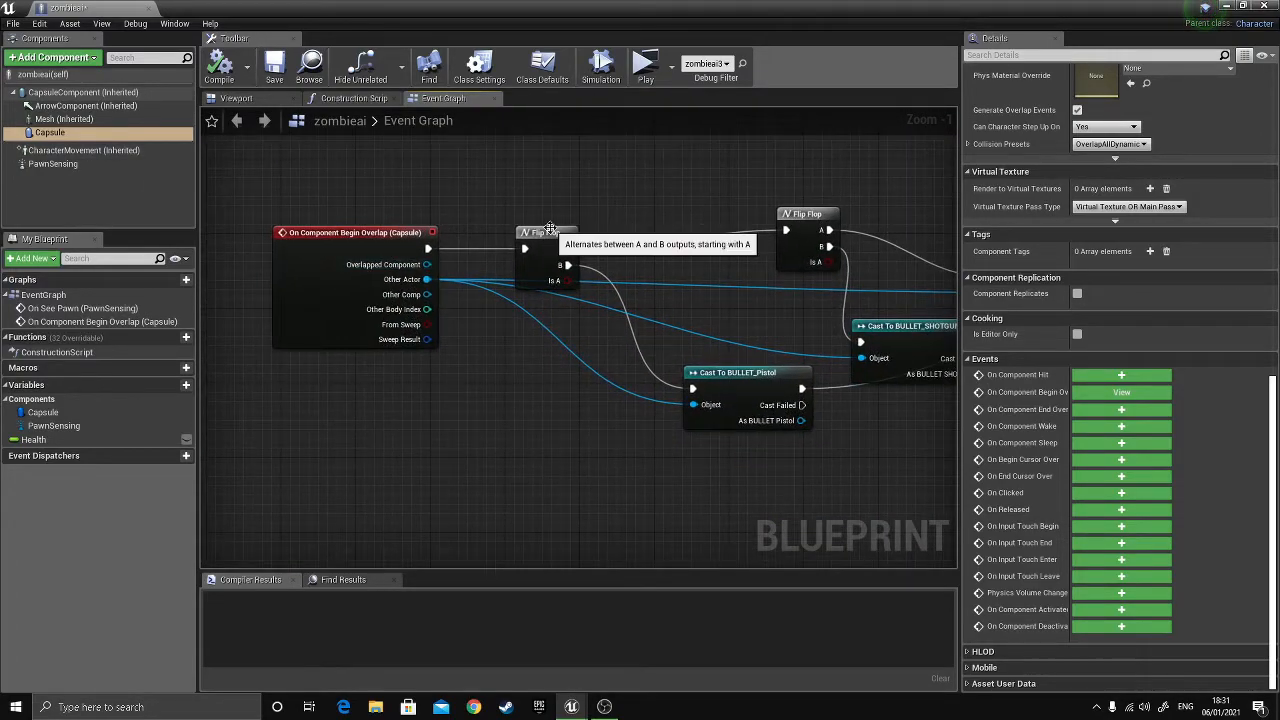
mouse_move(709, 204)
right_down()
mouse_move(659, 206)
mouse_move(724, 207)
right_up()
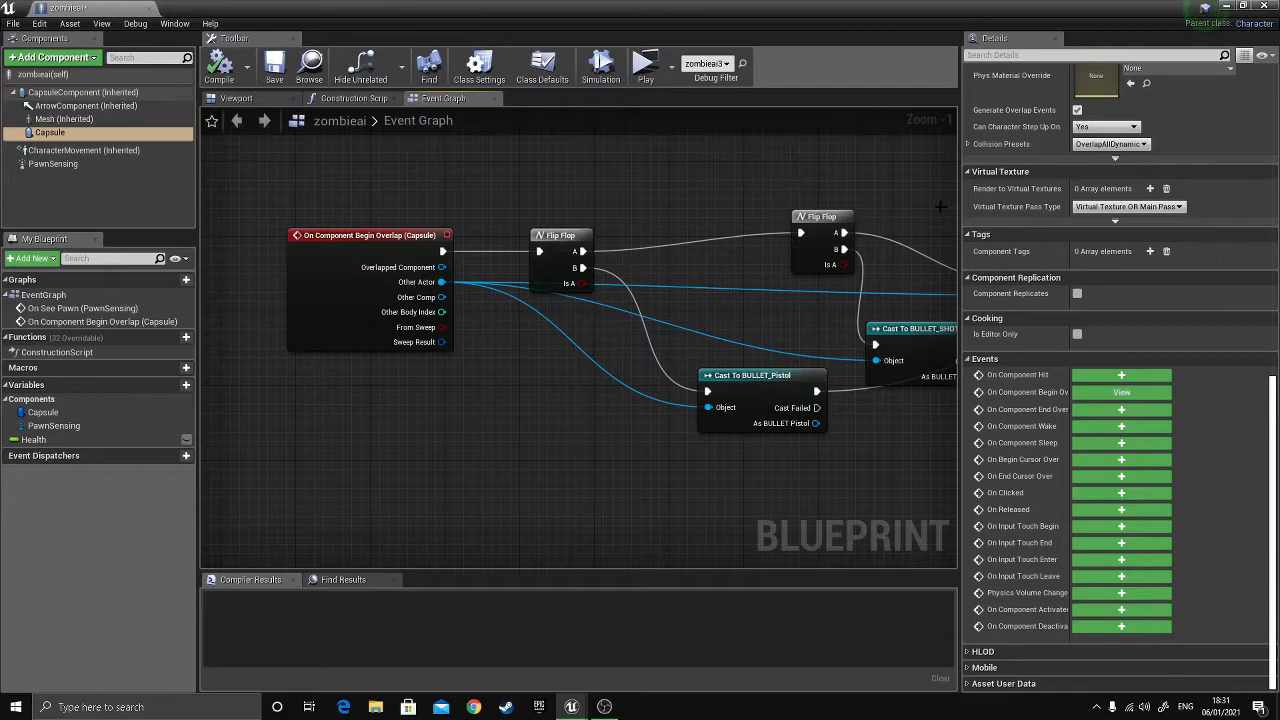
right_drag(714, 205, 495, 174)
right_drag(862, 191, 902, 205)
right_drag(712, 168, 922, 164)
right_drag(633, 187, 760, 222)
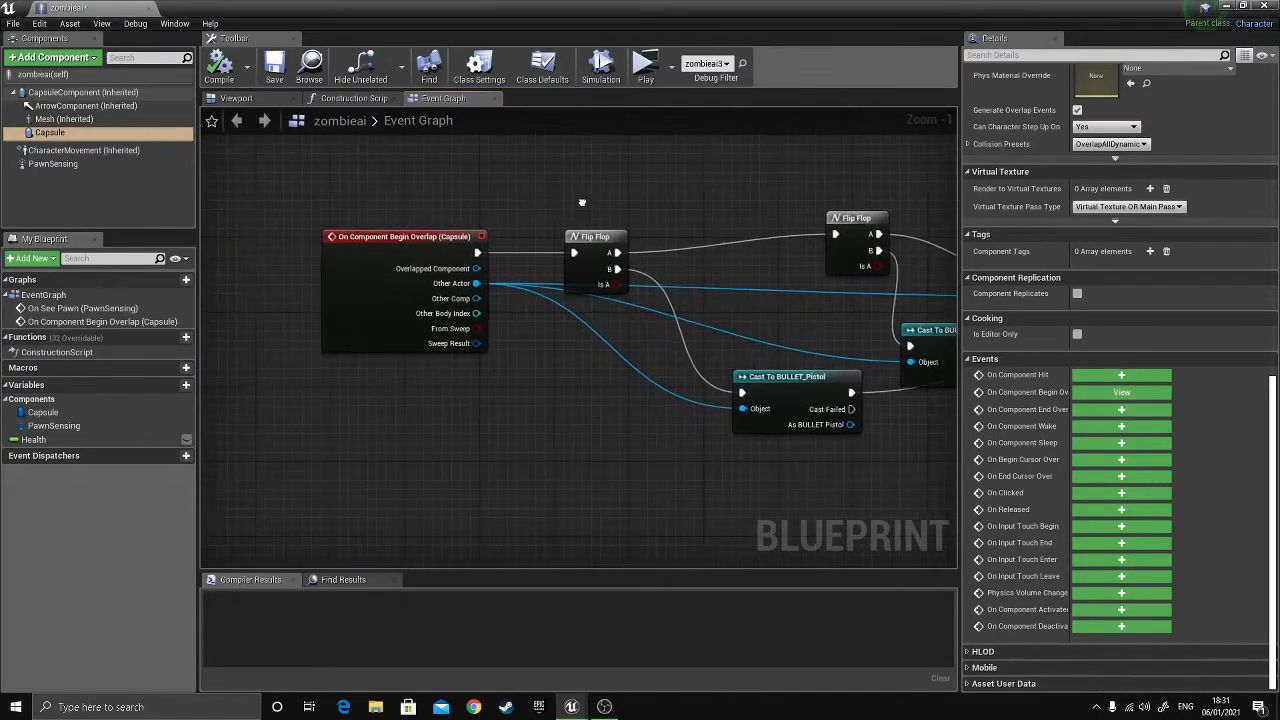
- Return to the ZOMBIE_MAP level, start a game preview and walk down the dark corridor to the zombie
click(1227, 7)
click(667, 611)
click(659, 573)
right_drag(620, 400, 500, 395)
right_drag(643, 123, 800, 140)
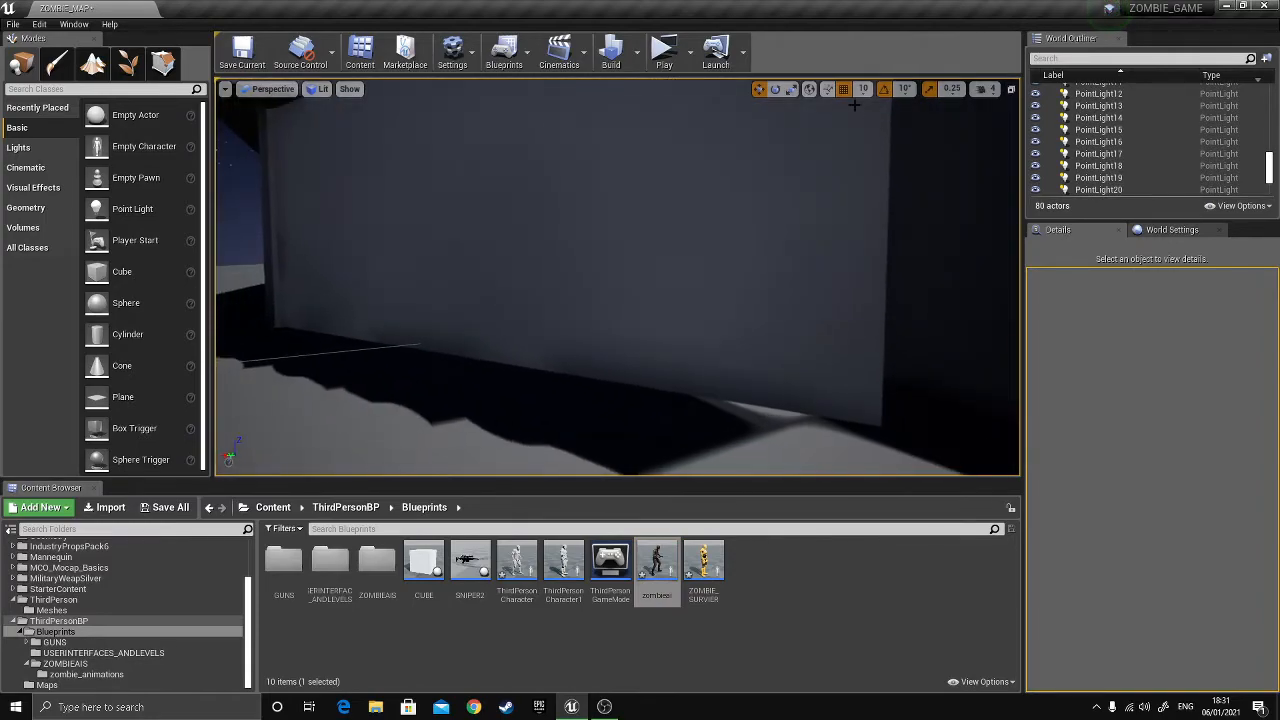
click(664, 48)
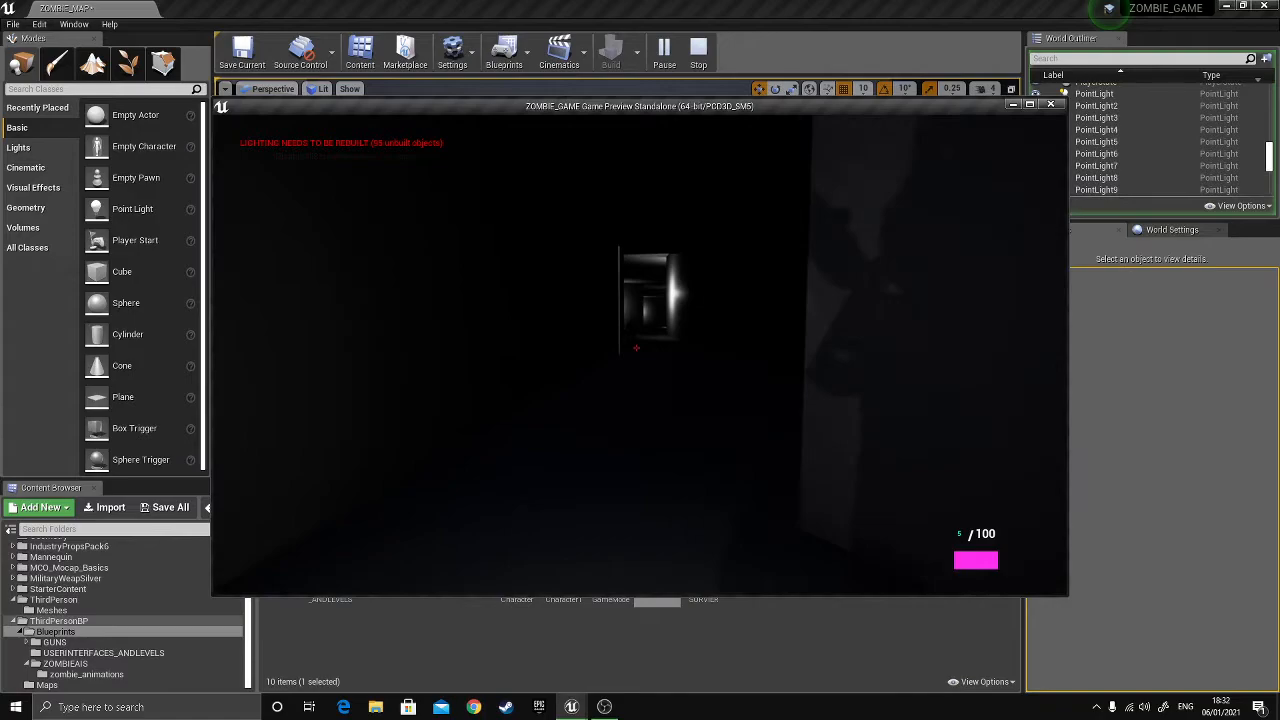
key(w)
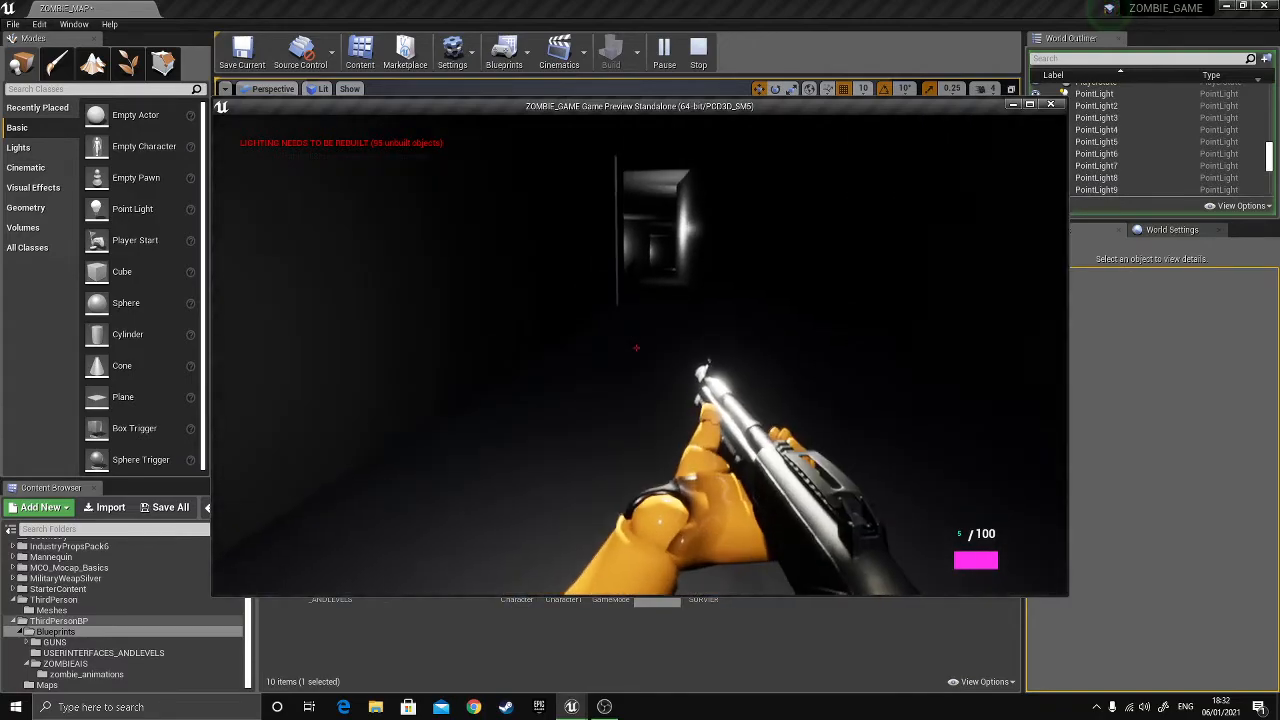
key(w)
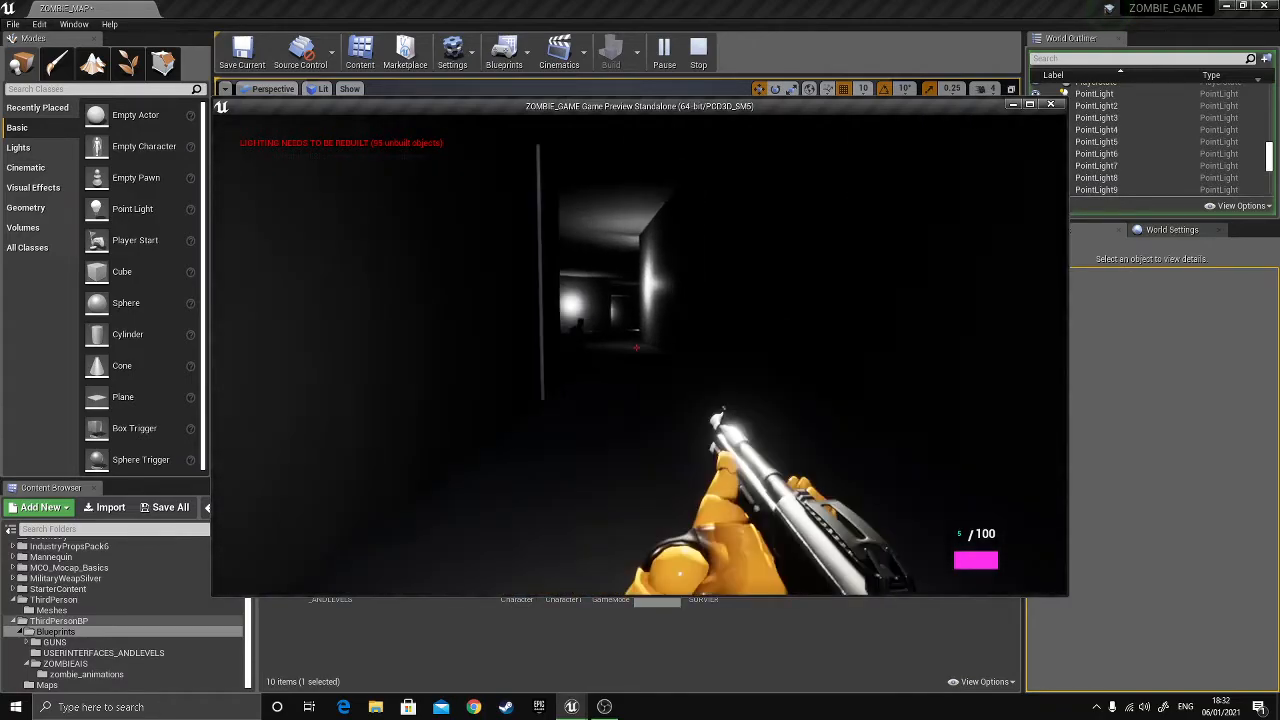
key(w)
key(w)
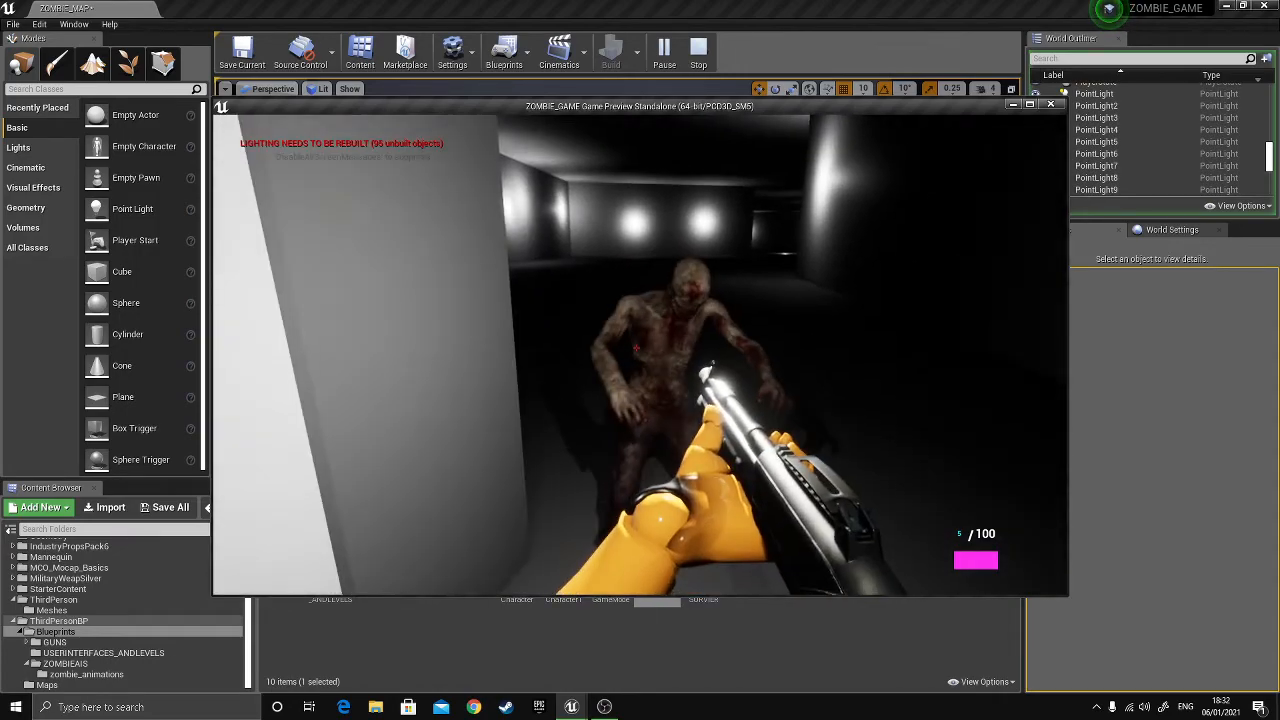
- Shoot the approaching zombie twice with the shotgun while backing away, and end the preview
click(636, 348)
key(s)
click(636, 348)
key(s)
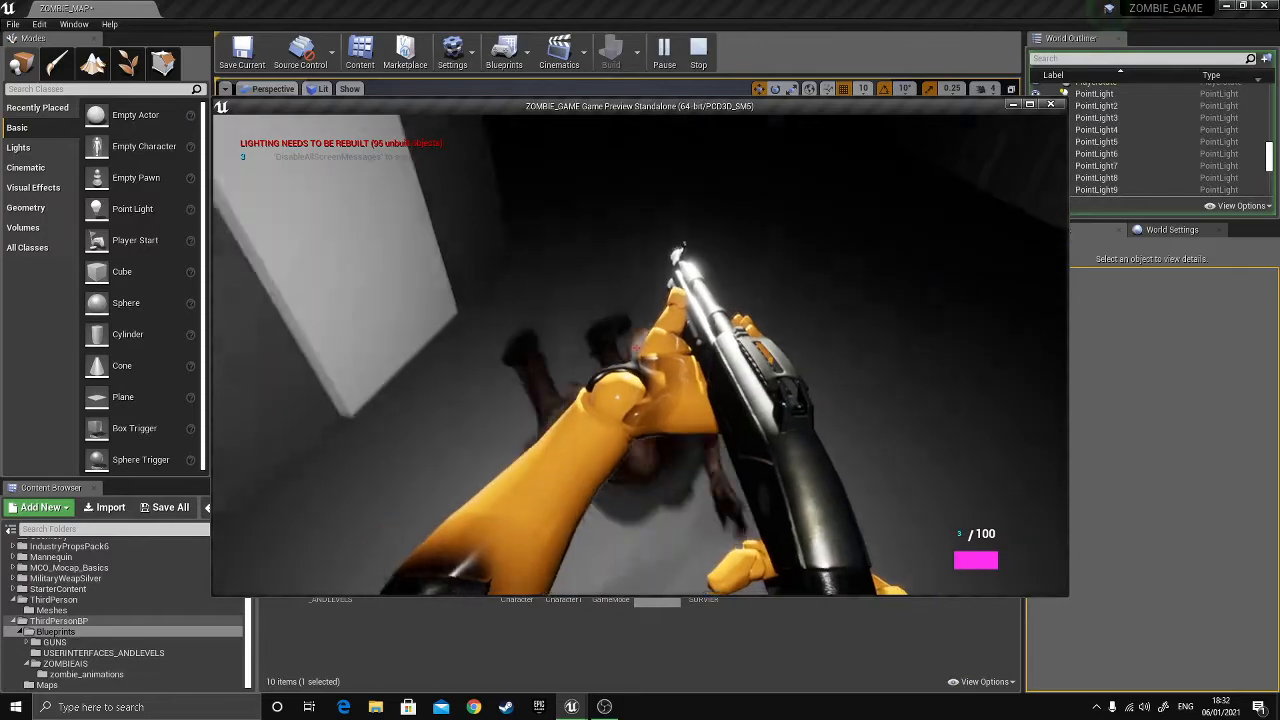
key(Escape)
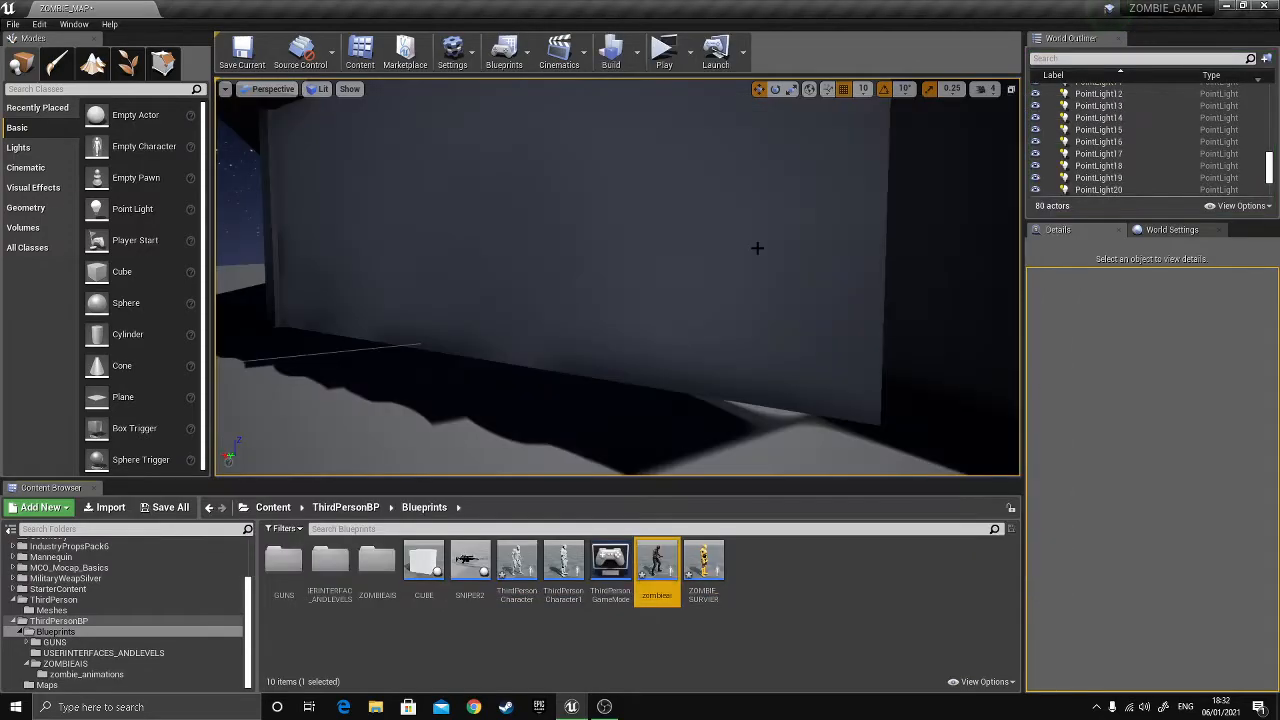
- Launch the level as a Standalone Game, saving all the listed modified blueprints, animations and the level
click(689, 50)
click(736, 152)
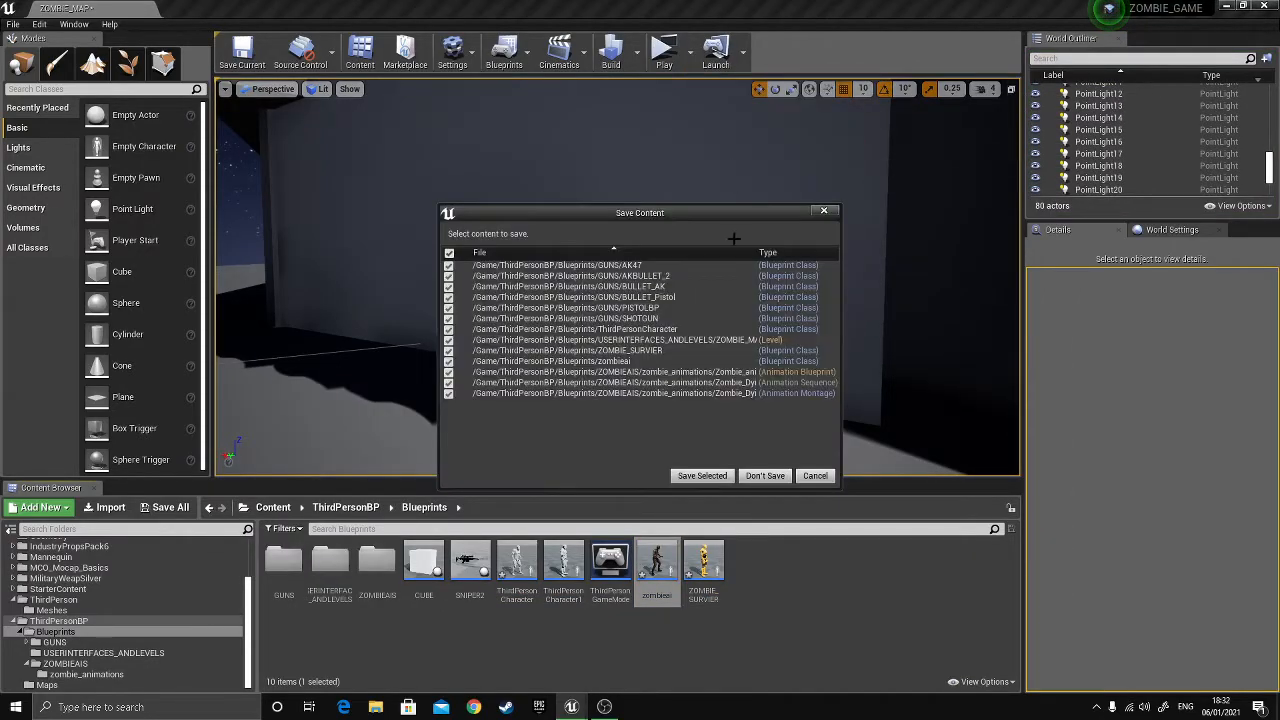
click(703, 475)
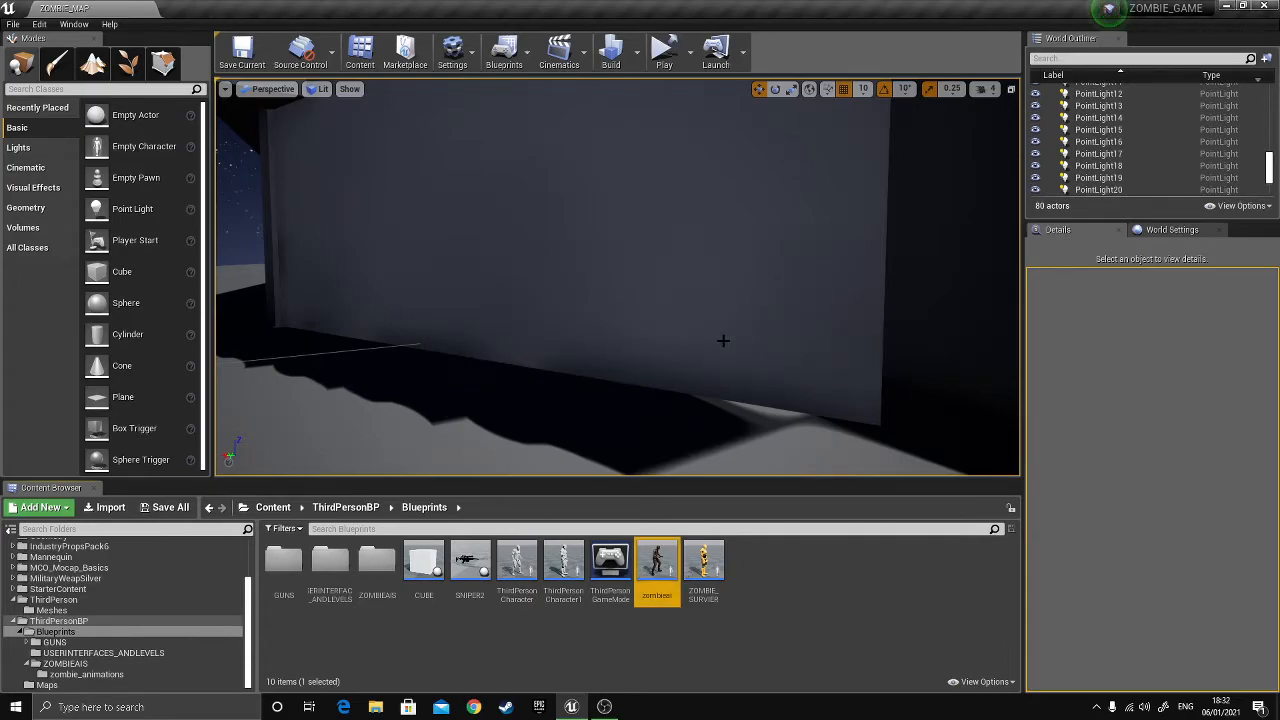
click(690, 50)
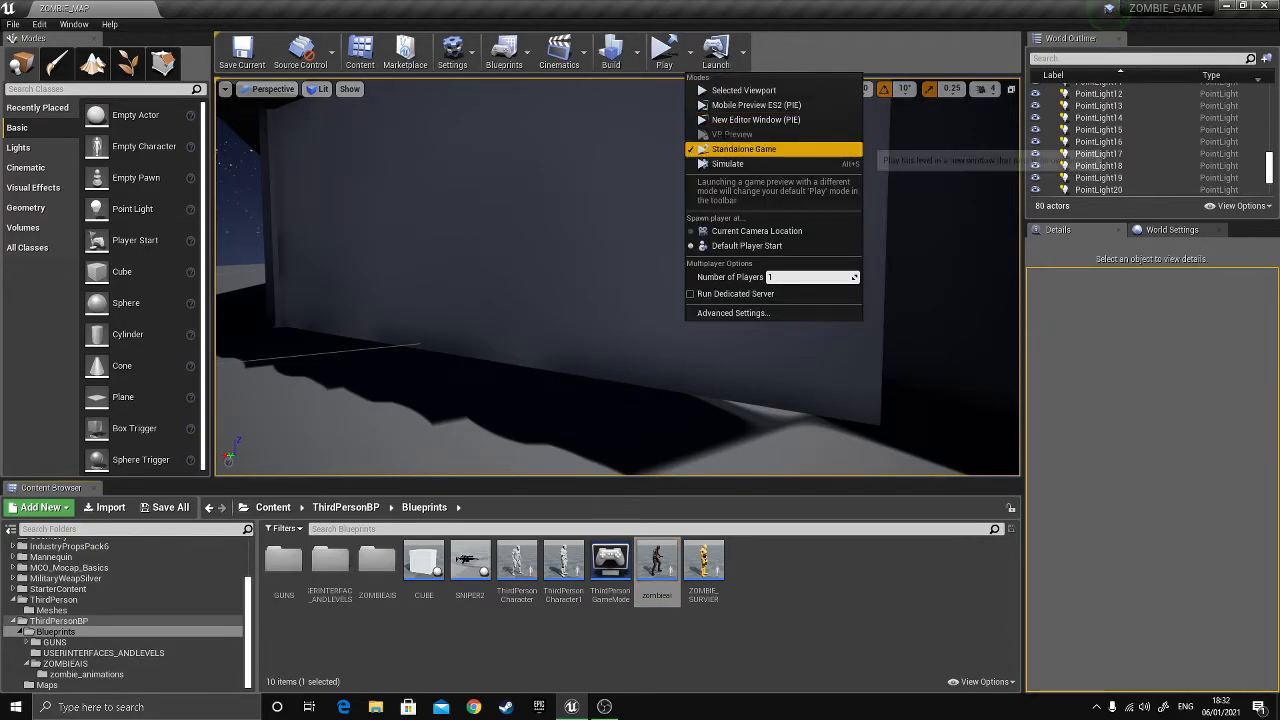
click(688, 52)
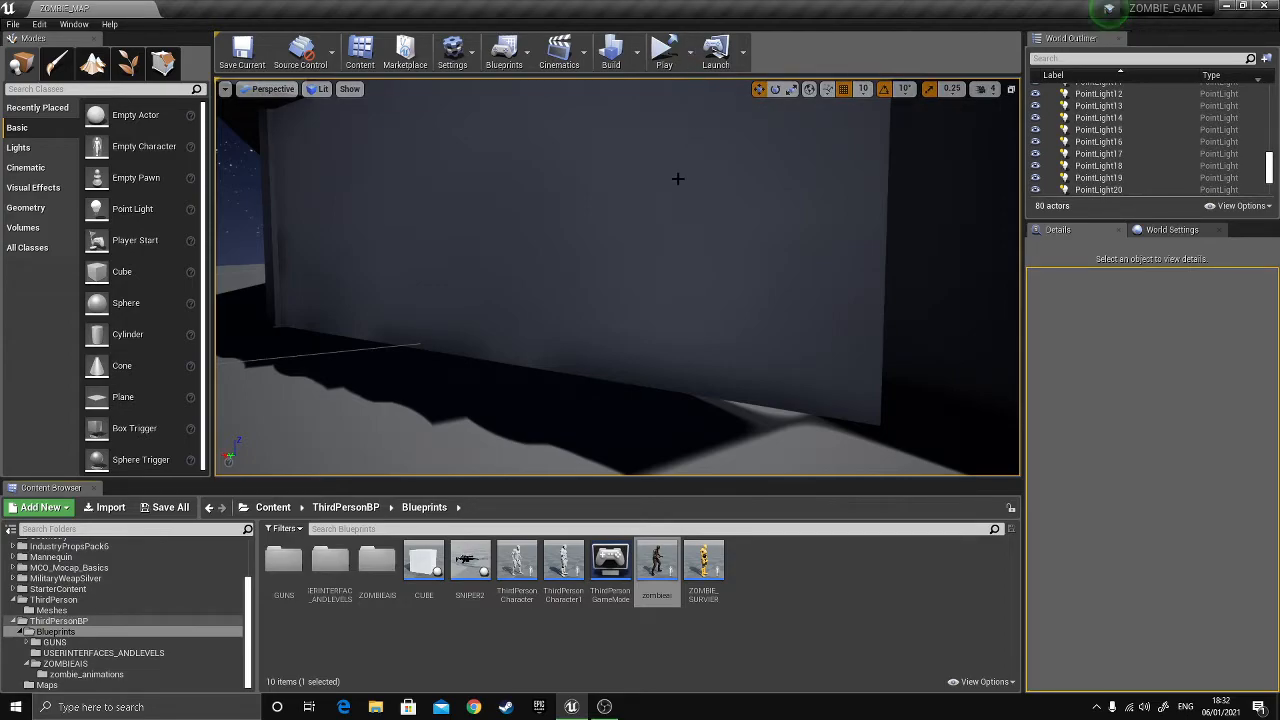
drag(678, 179, 600, 212)
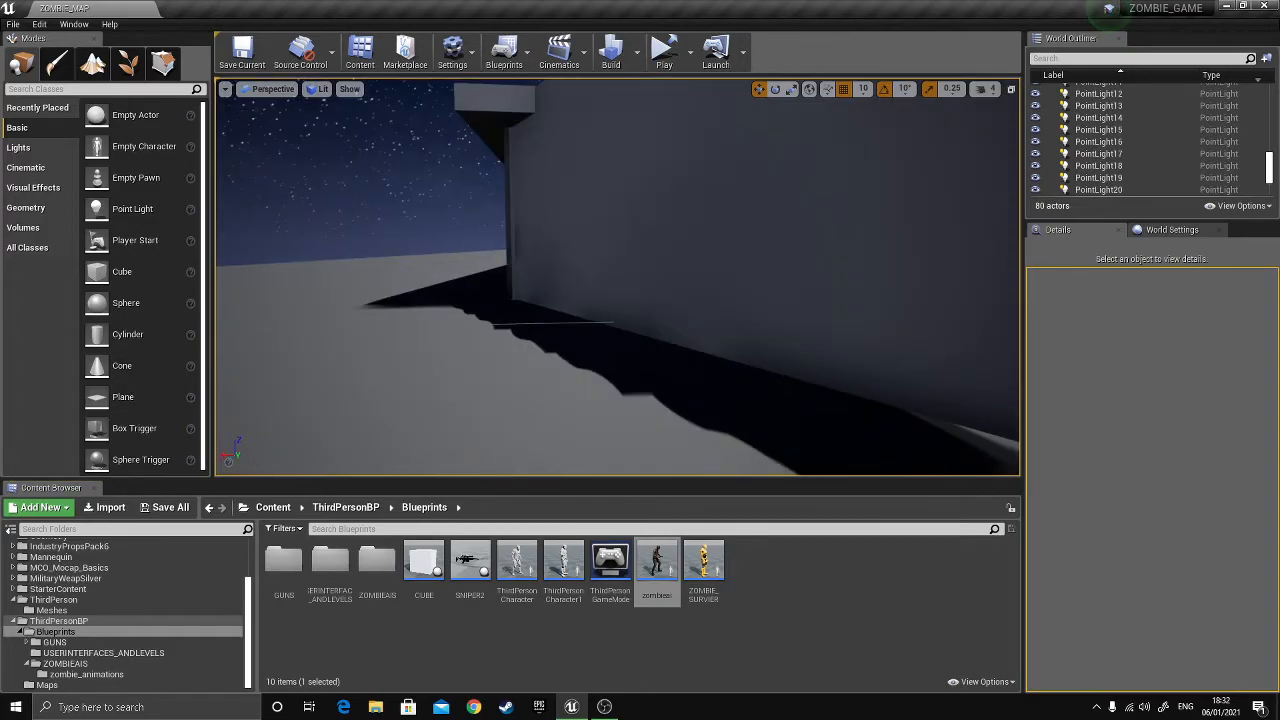
right_drag(600, 212, 520, 275)
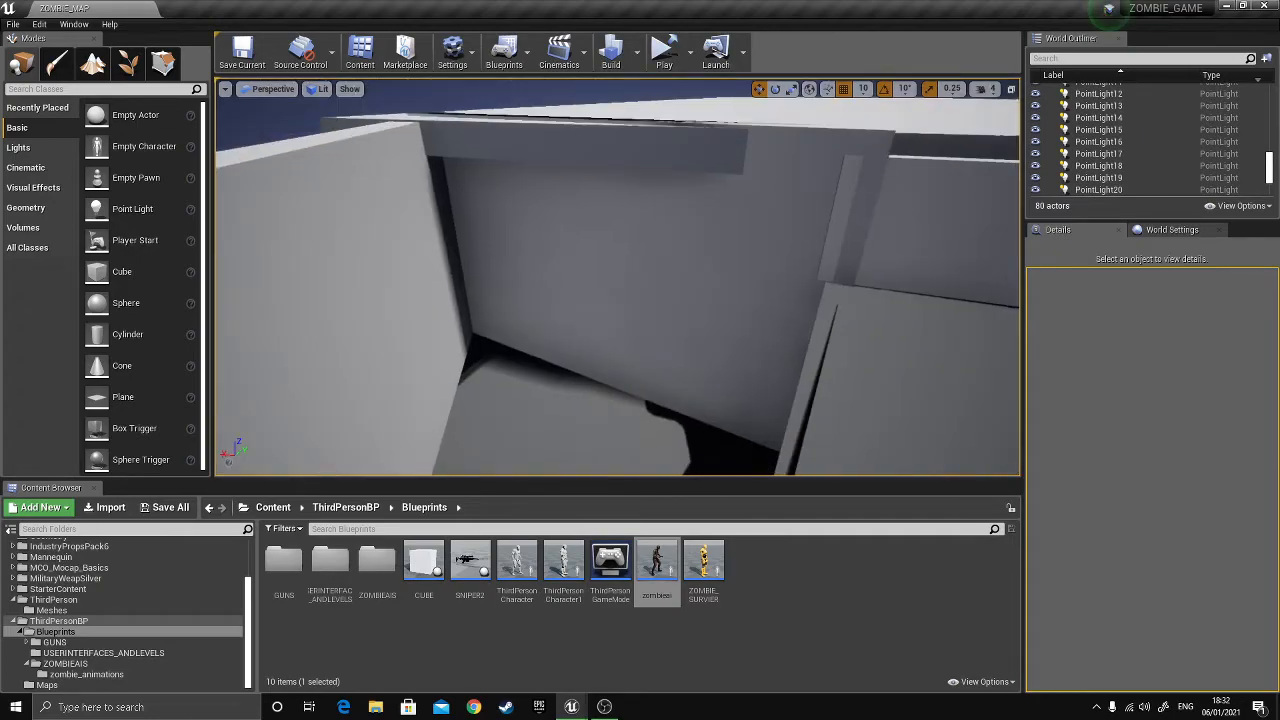
right_drag(620, 275, 540, 275)
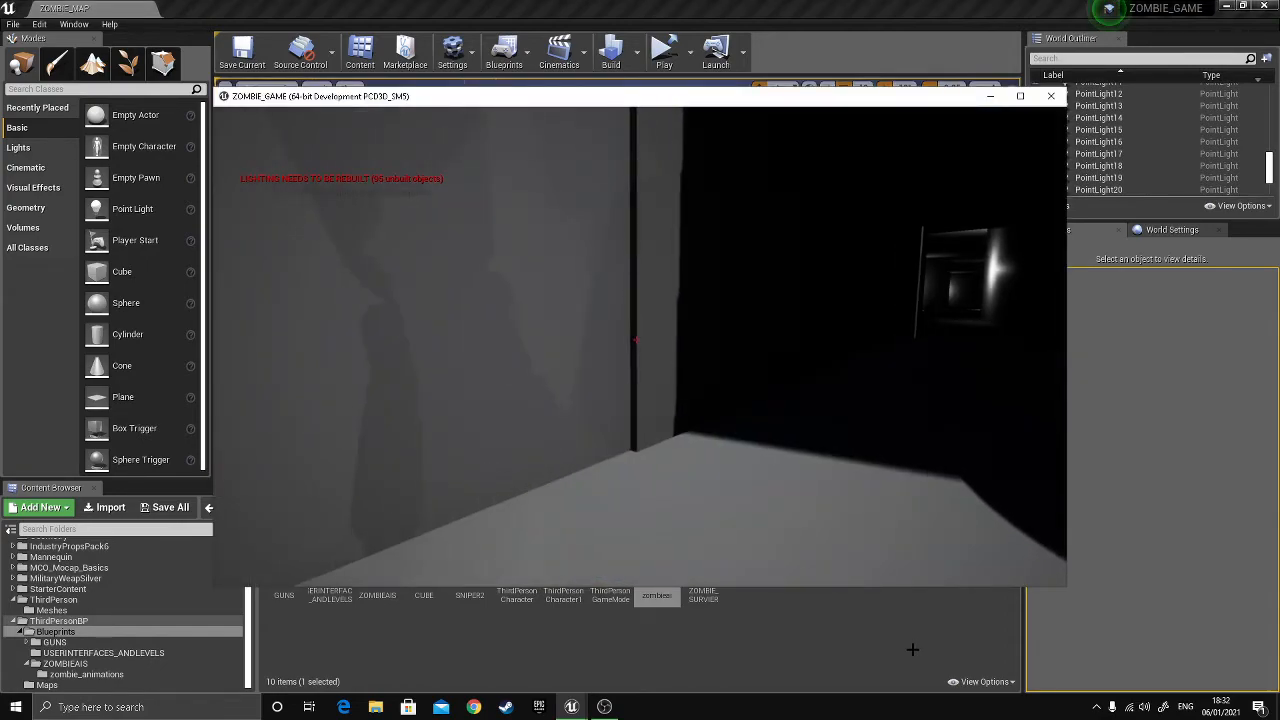
- Release the pointer from the standalone game and maximize its window
key(super)
key(super)
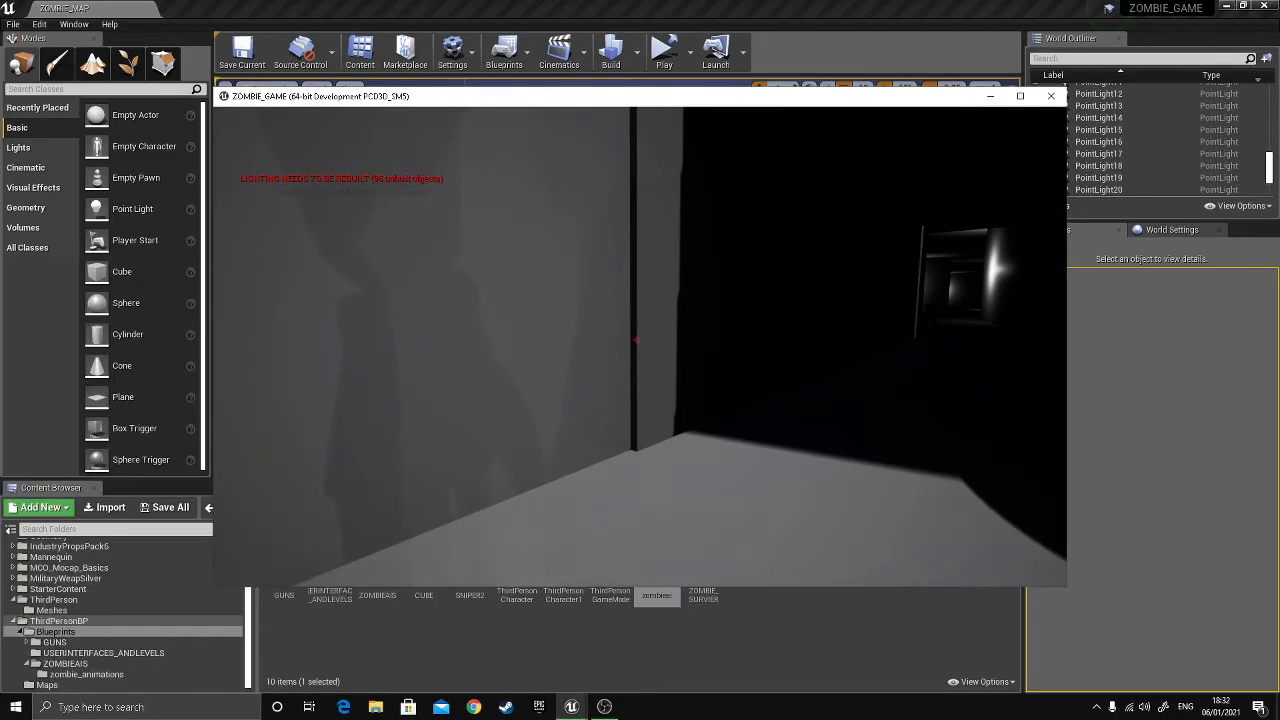
key(super)
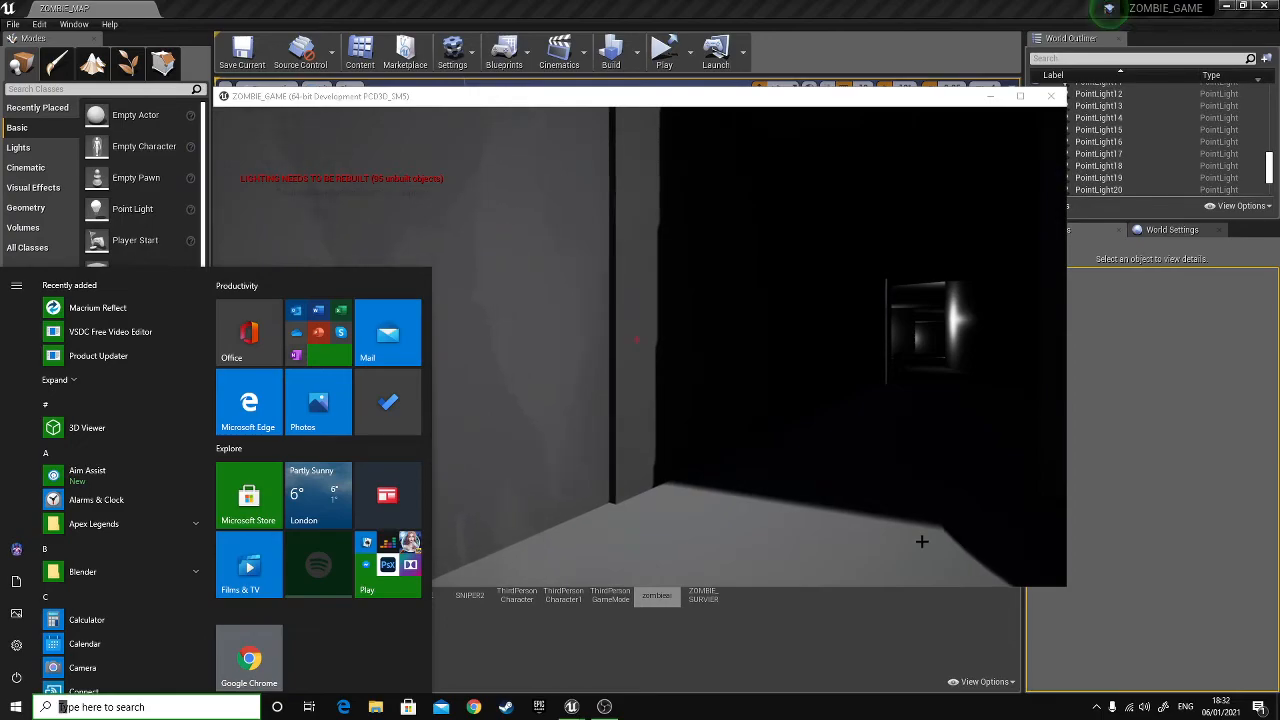
click(922, 541)
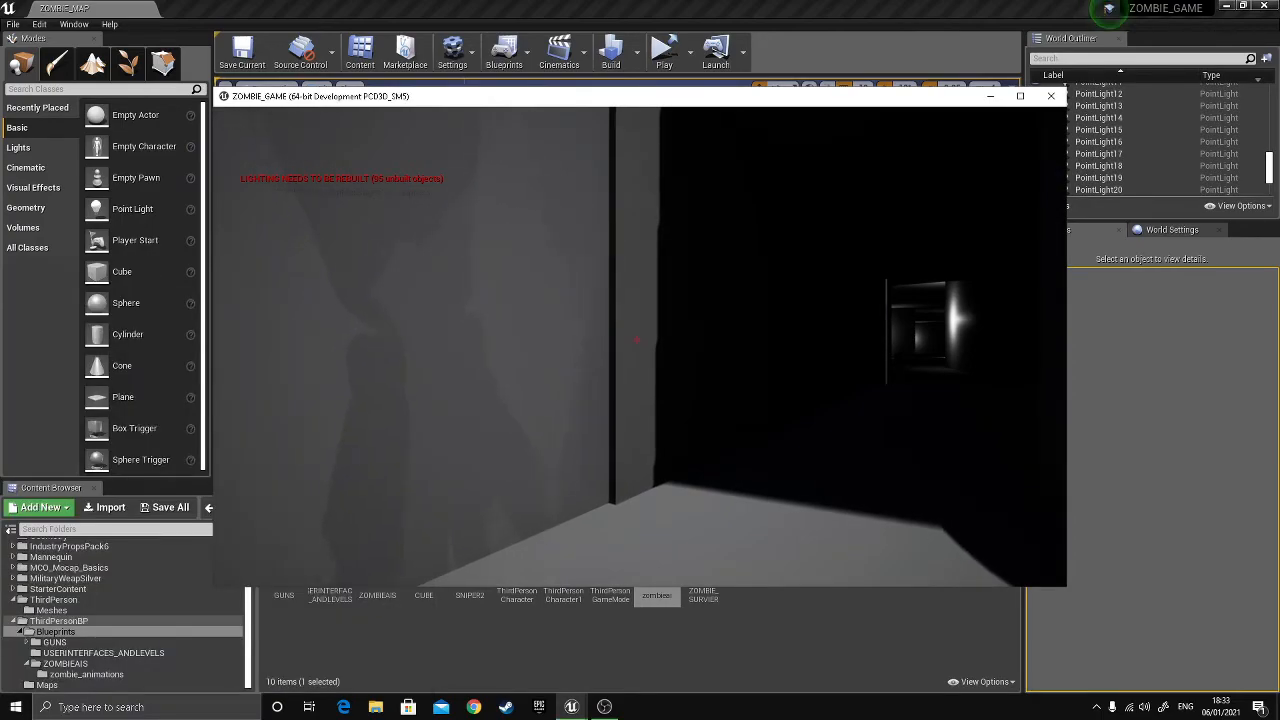
key(super)
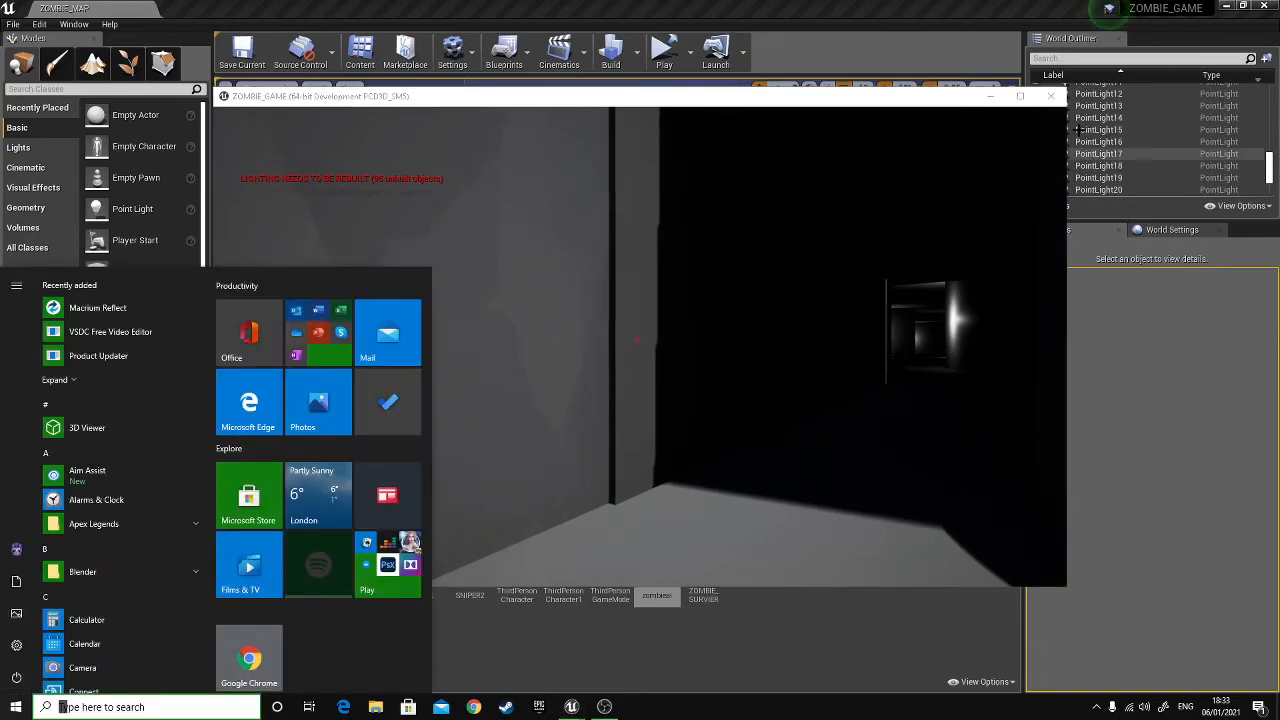
click(1029, 106)
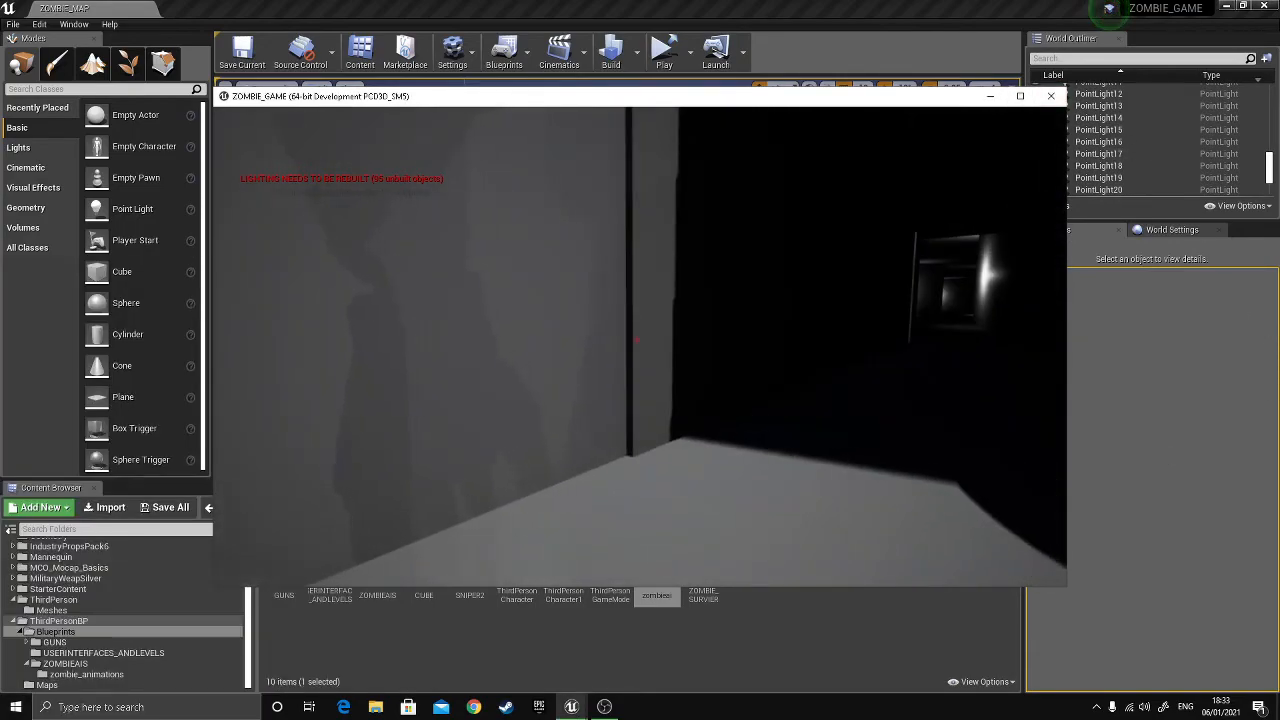
key(super)
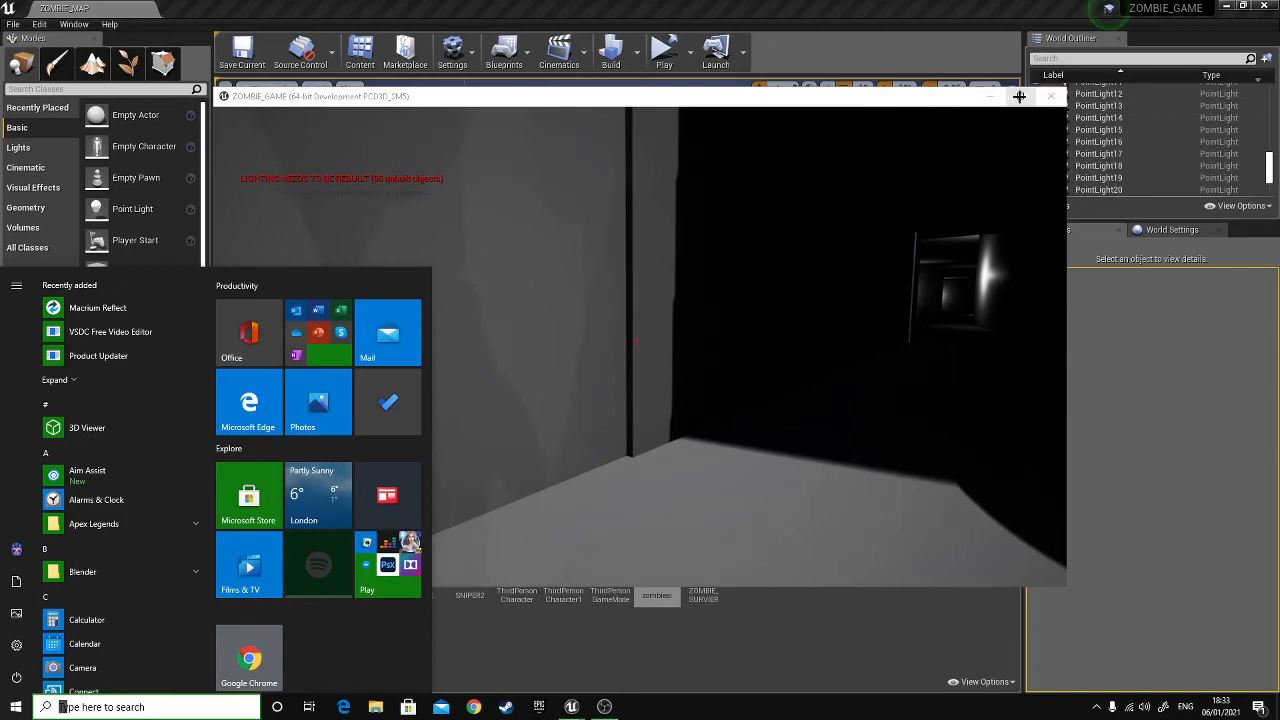
click(903, 91)
click(1020, 95)
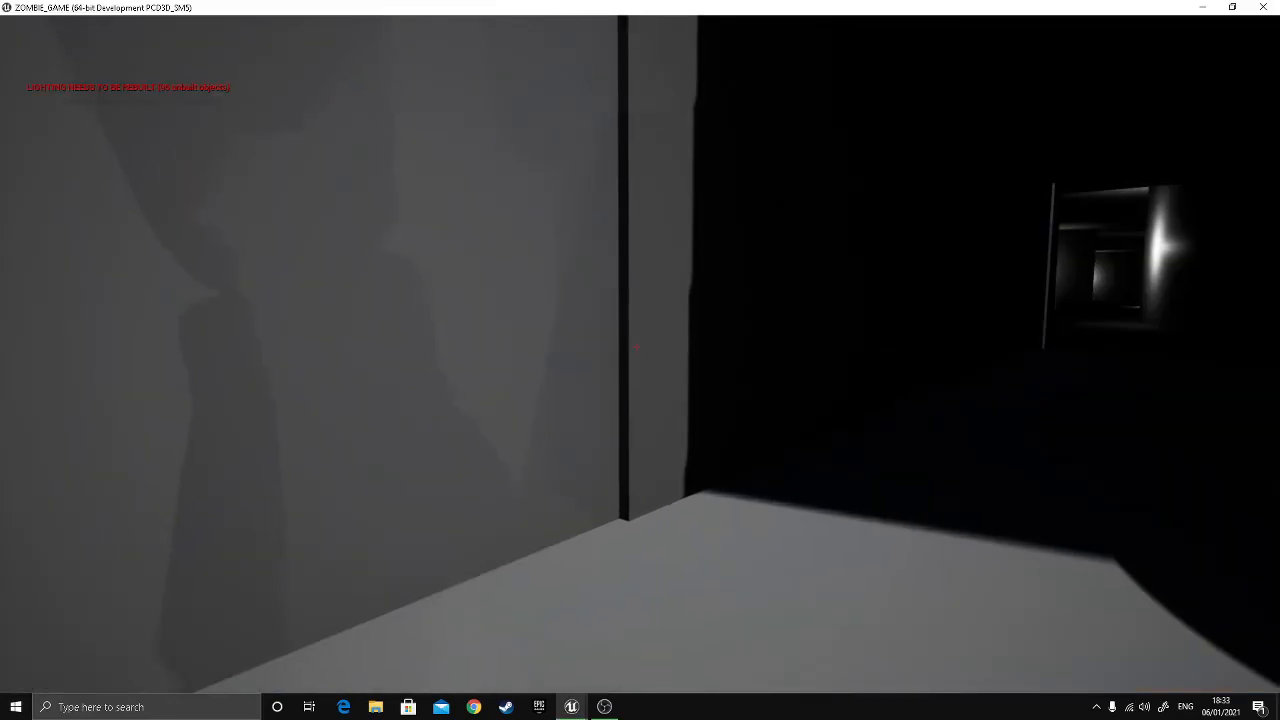